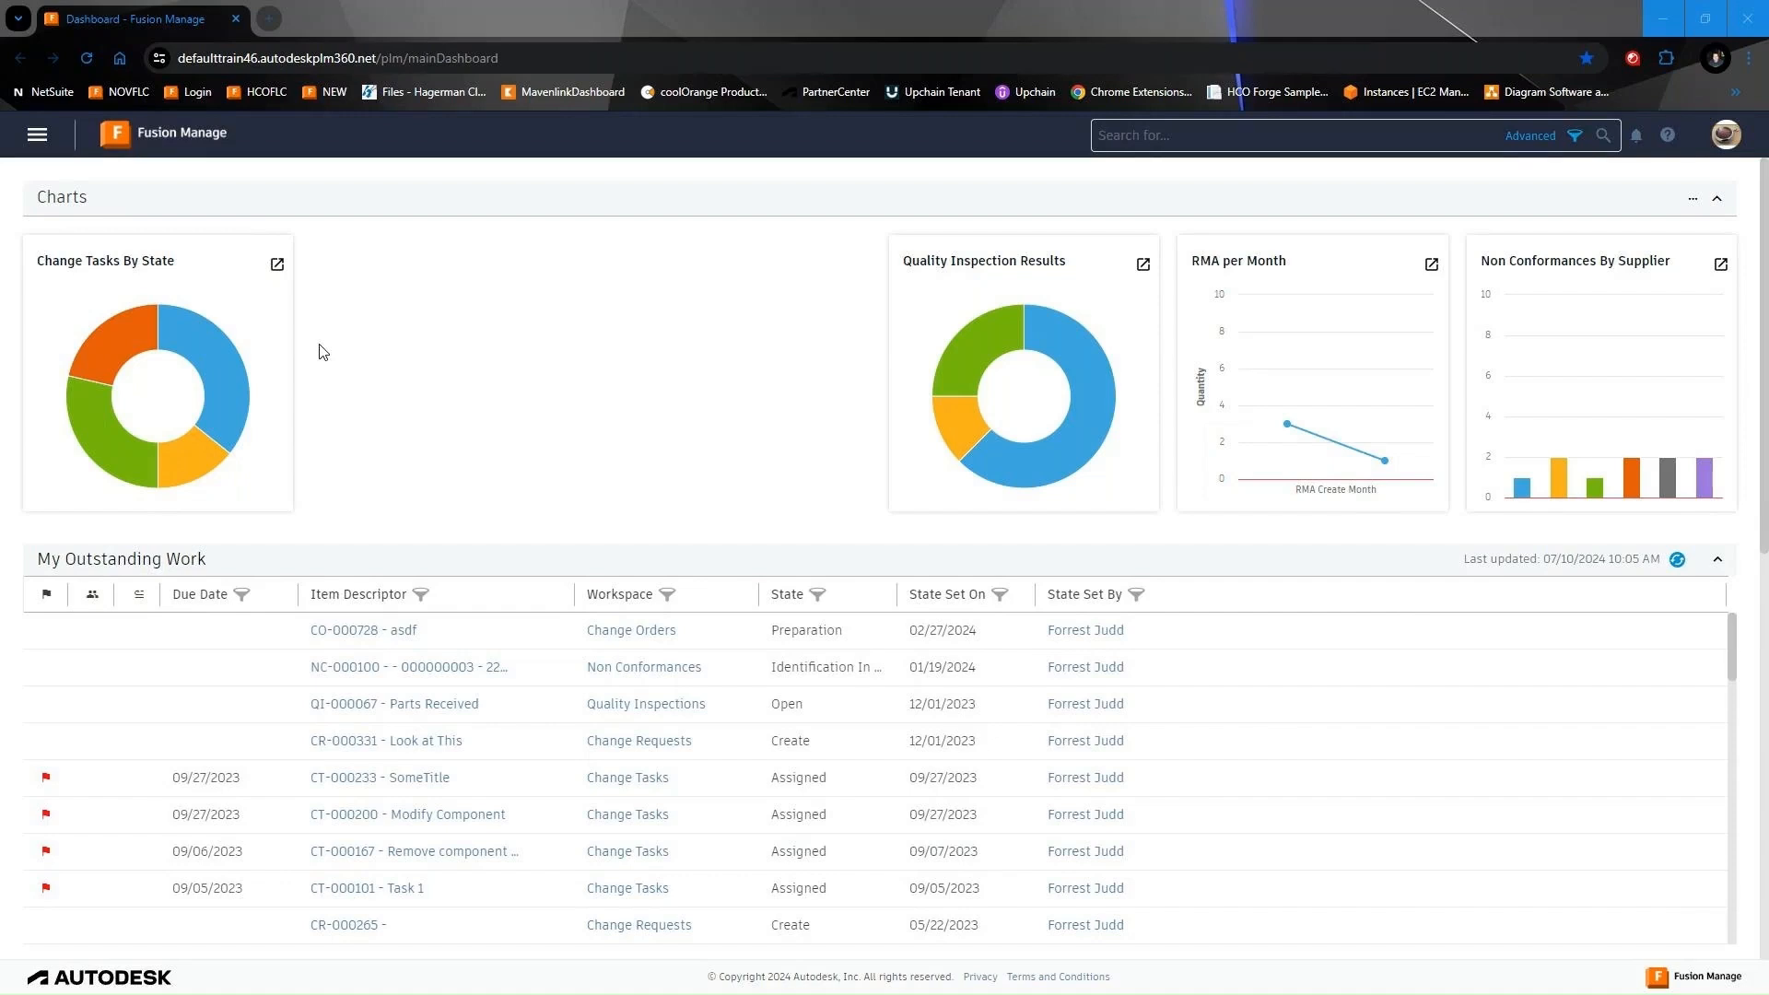
Refresh the dashboard and review its charts, the My Outstanding Work list and the My Bookmarked Items list
{"action": "left_click", "coordinate": [87, 58]}
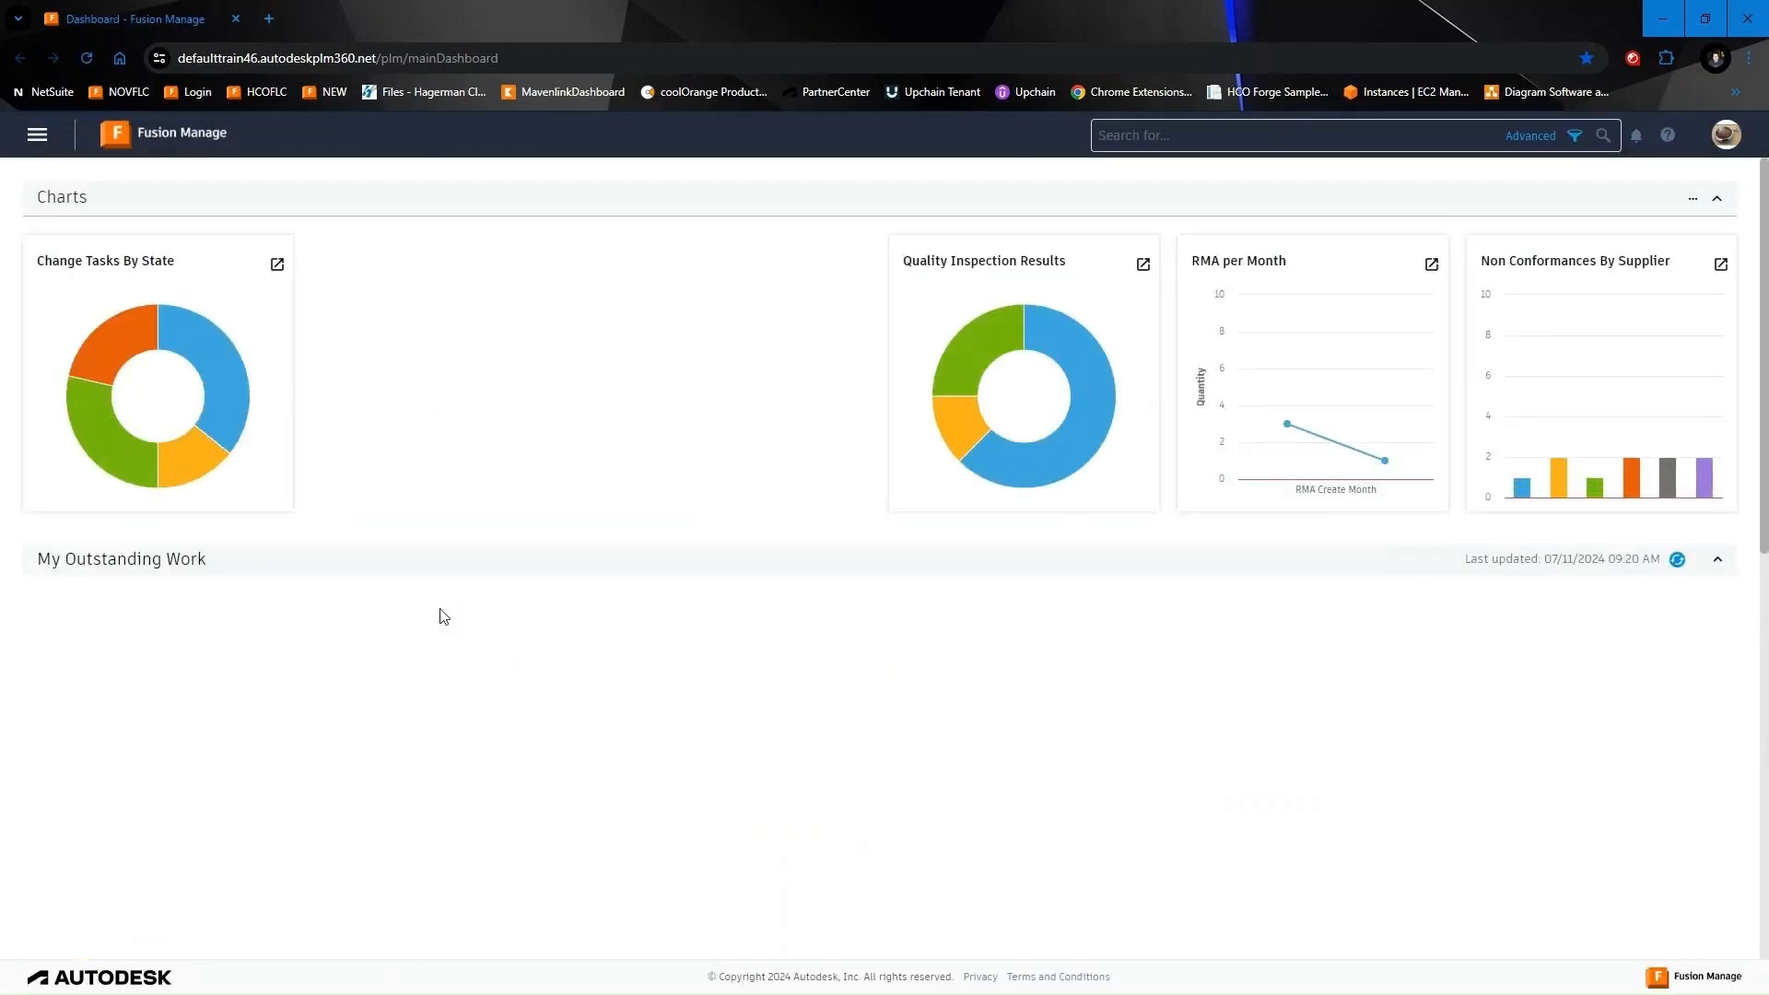
{"action": "scroll", "coordinate": [359, 566], "scroll_direction": "down", "scroll_amount": 1}
{"action": "scroll", "coordinate": [359, 566], "scroll_direction": "down", "scroll_amount": 1}
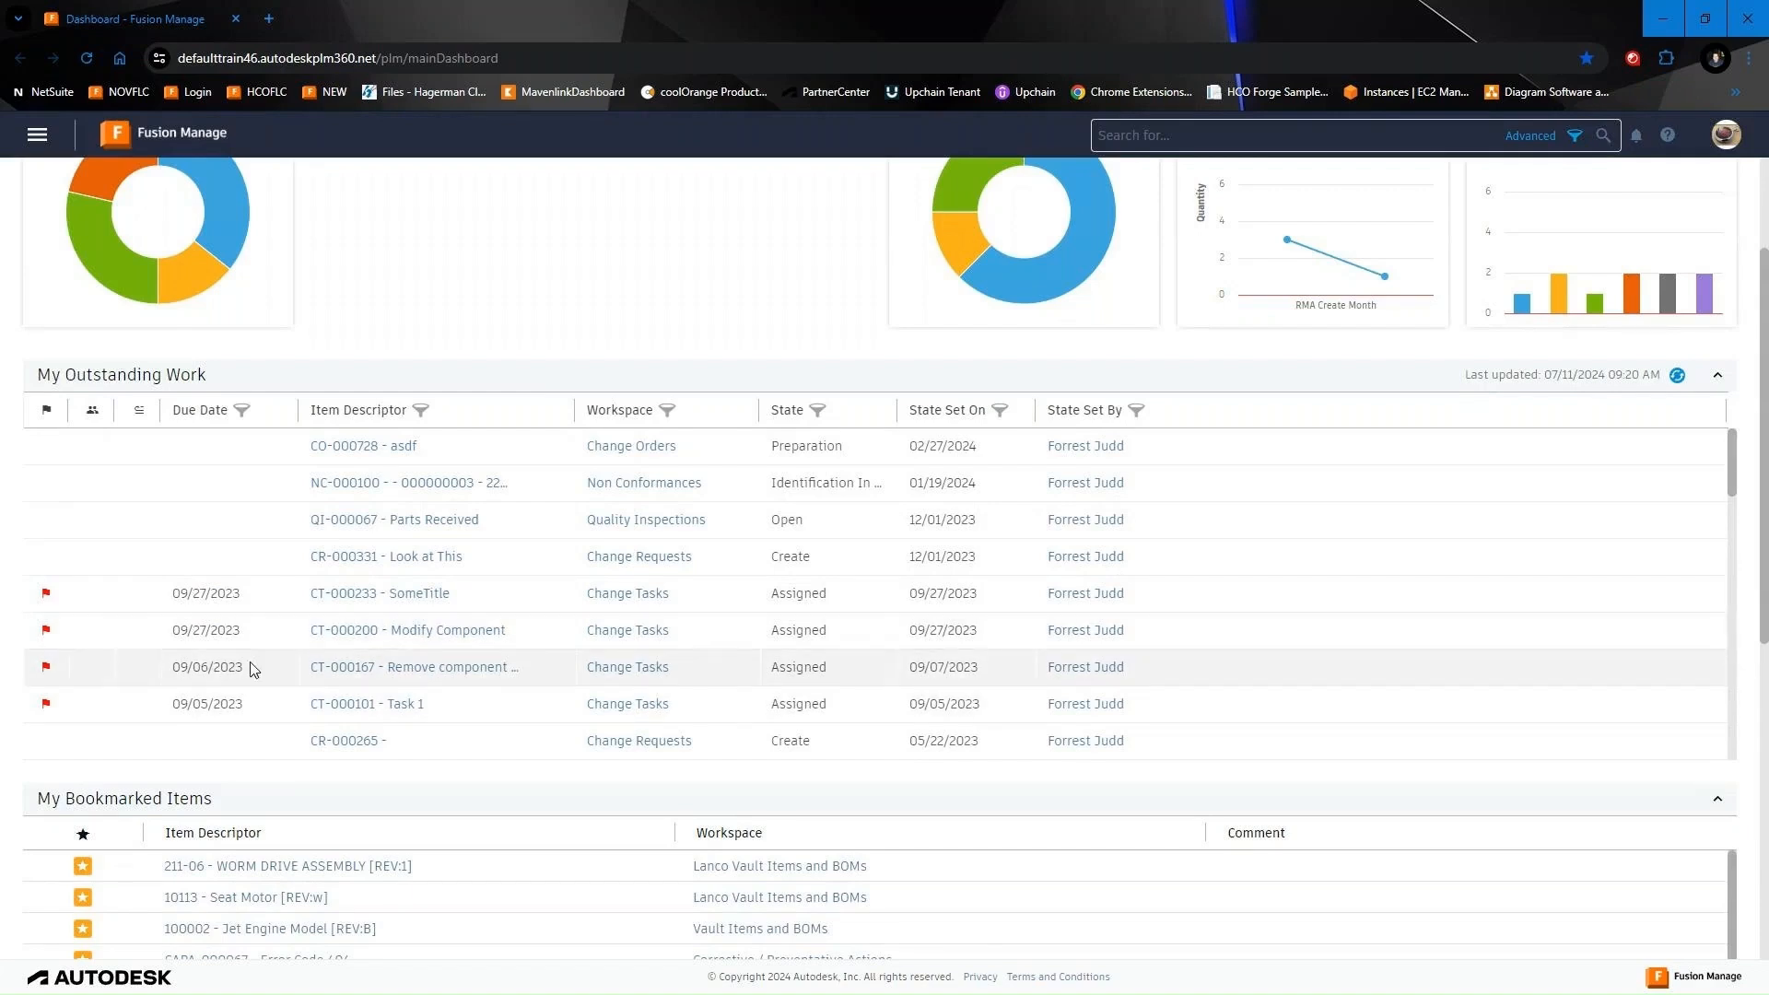
{"action": "scroll", "coordinate": [234, 624], "scroll_direction": "down", "scroll_amount": 1}
{"action": "scroll", "coordinate": [230, 631], "scroll_direction": "down", "scroll_amount": 4}
{"action": "scroll", "coordinate": [230, 631], "scroll_direction": "up", "scroll_amount": 5}
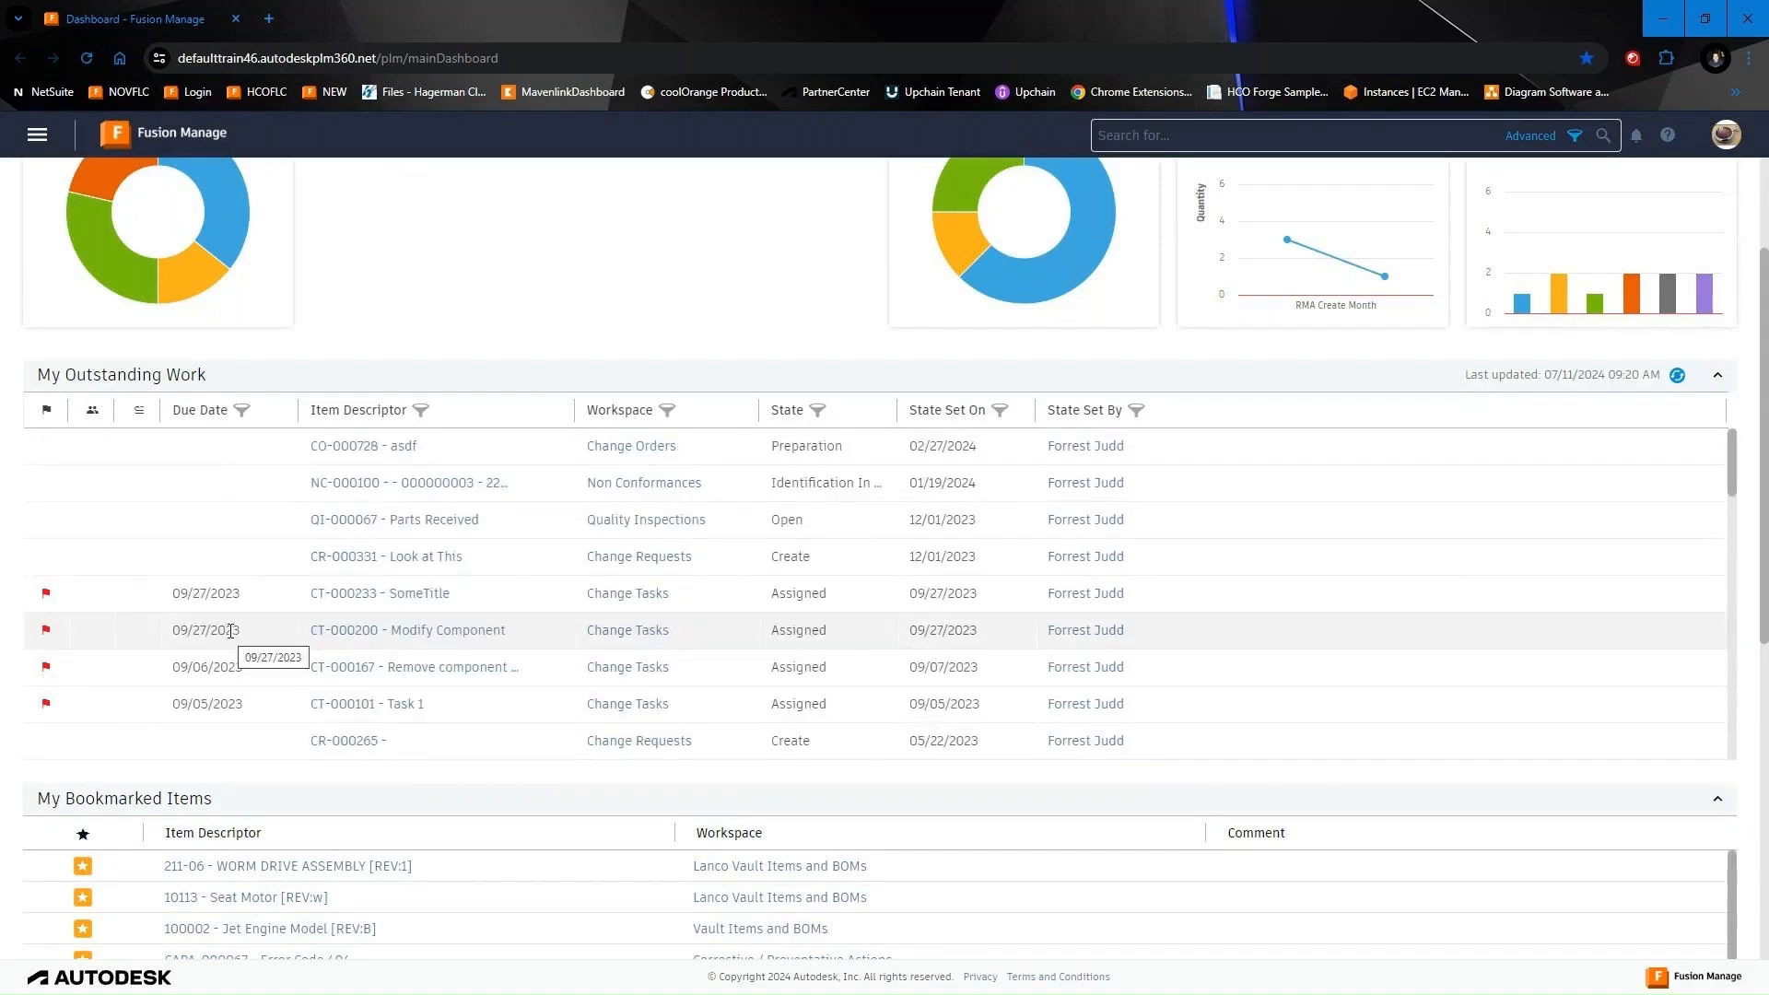
{"action": "scroll", "coordinate": [225, 526], "scroll_direction": "down", "scroll_amount": 5}
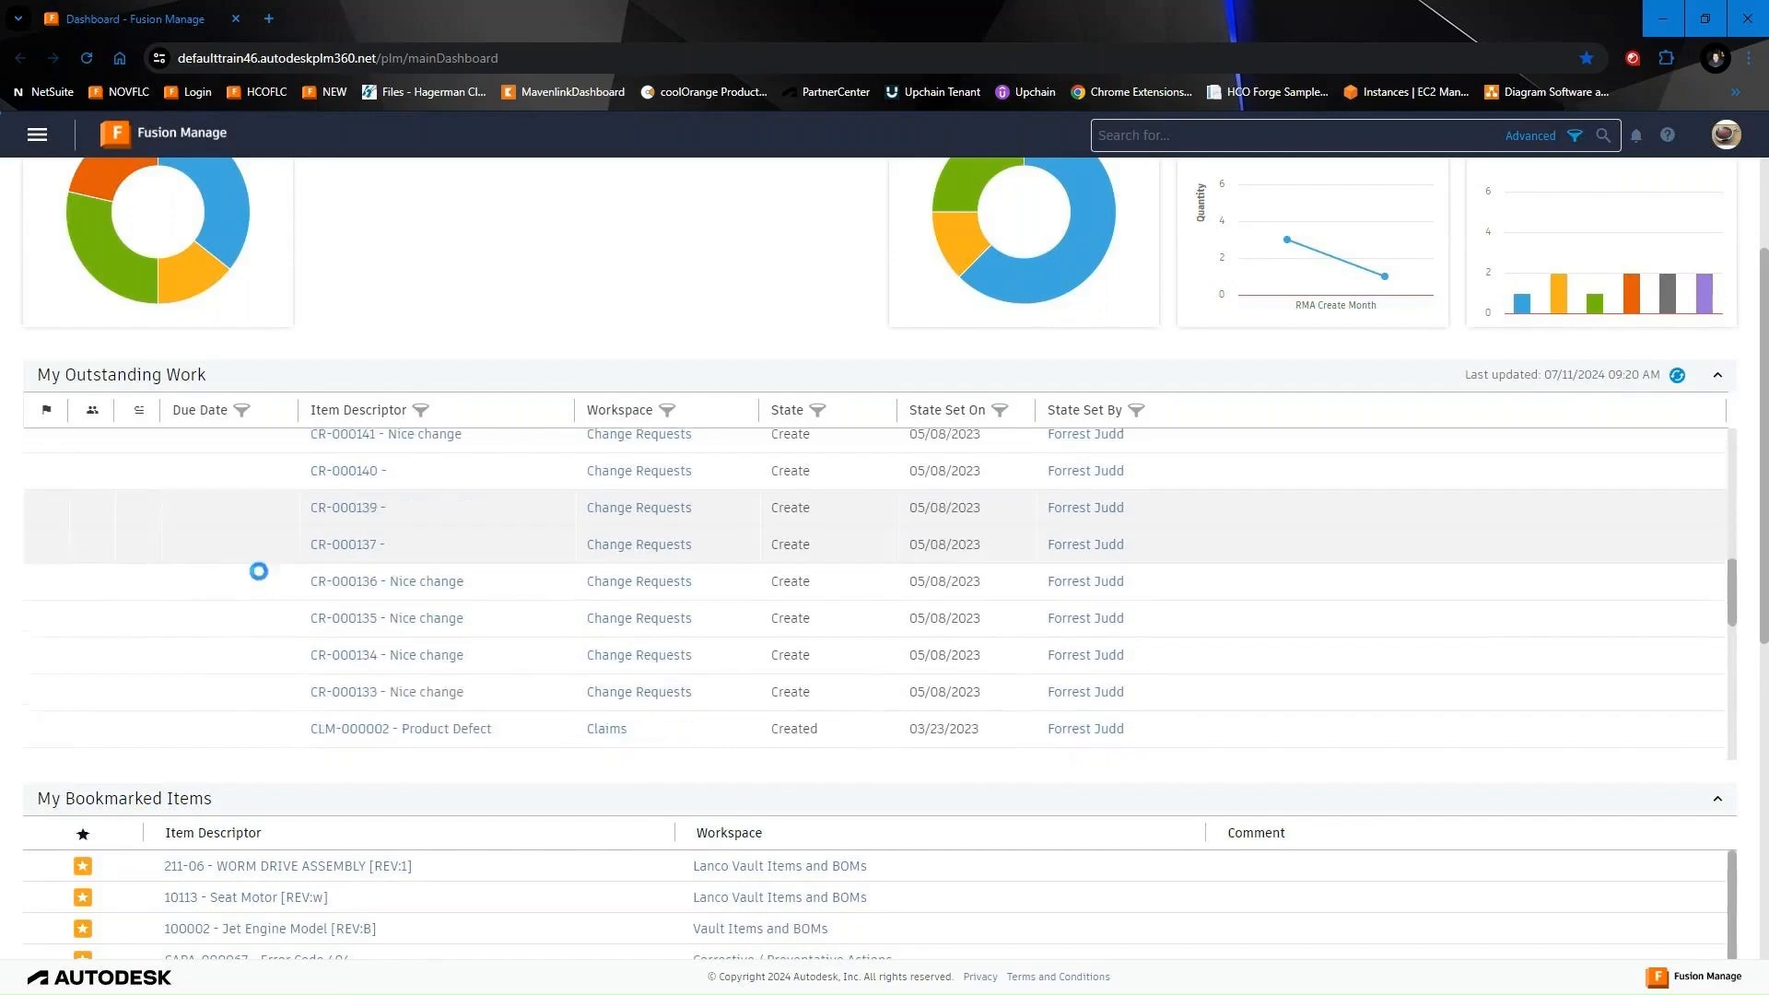
{"action": "scroll", "coordinate": [1753, 606], "scroll_direction": "down", "scroll_amount": 3}
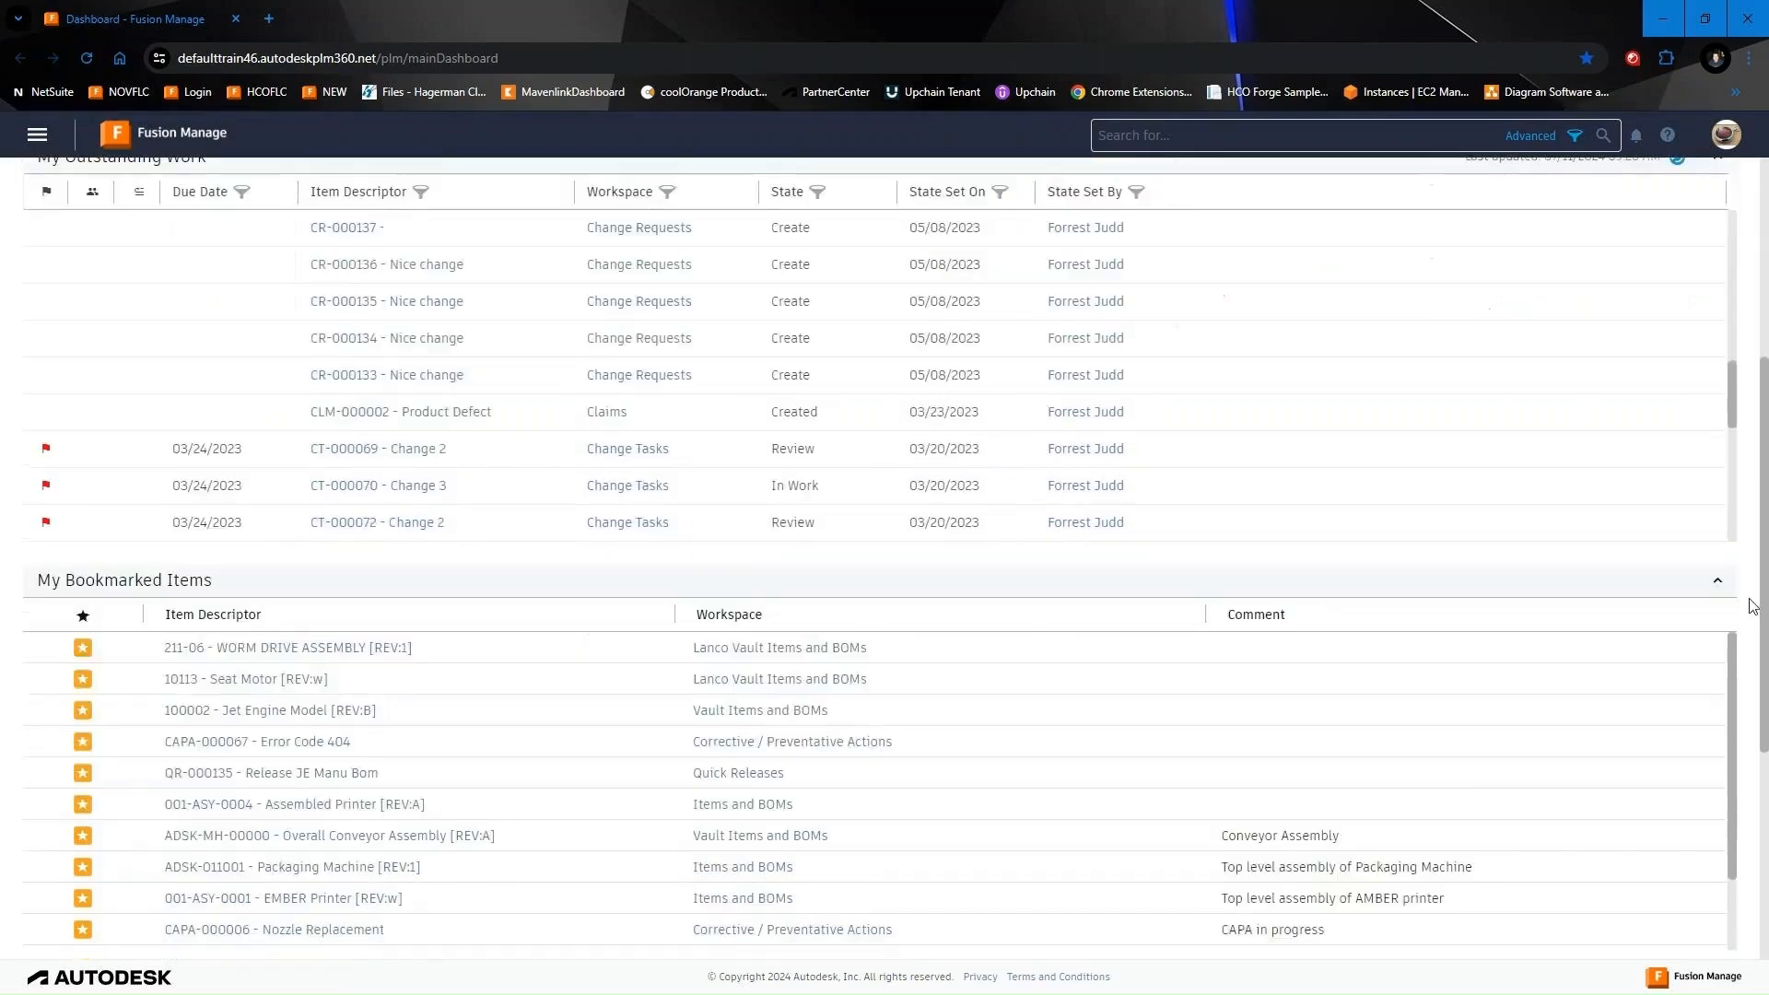
{"action": "scroll", "coordinate": [1753, 605], "scroll_direction": "down", "scroll_amount": 2}
{"action": "mouse_move", "coordinate": [609, 510]}
{"action": "scroll", "coordinate": [443, 599], "scroll_direction": "down", "scroll_amount": 3}
{"action": "mouse_move", "coordinate": [516, 773]}
{"action": "scroll", "coordinate": [511, 770], "scroll_direction": "up", "scroll_amount": 9}
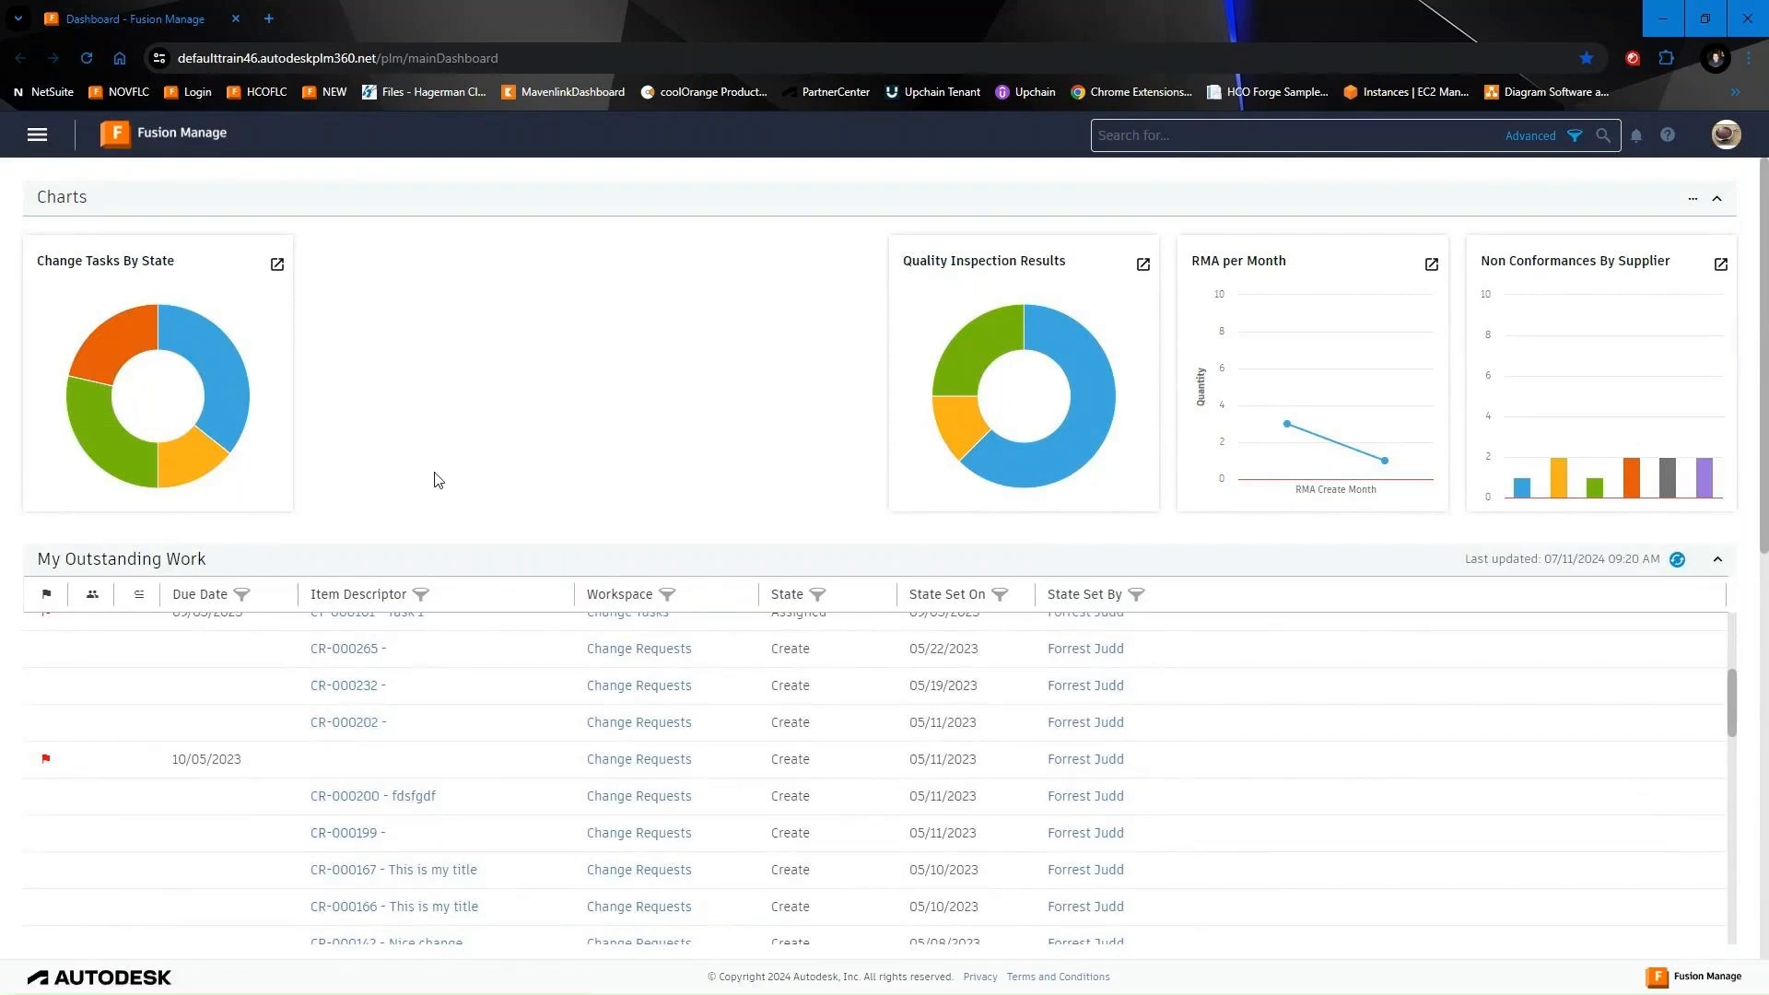
{"action": "scroll", "coordinate": [437, 480], "scroll_direction": "down", "scroll_amount": 1}
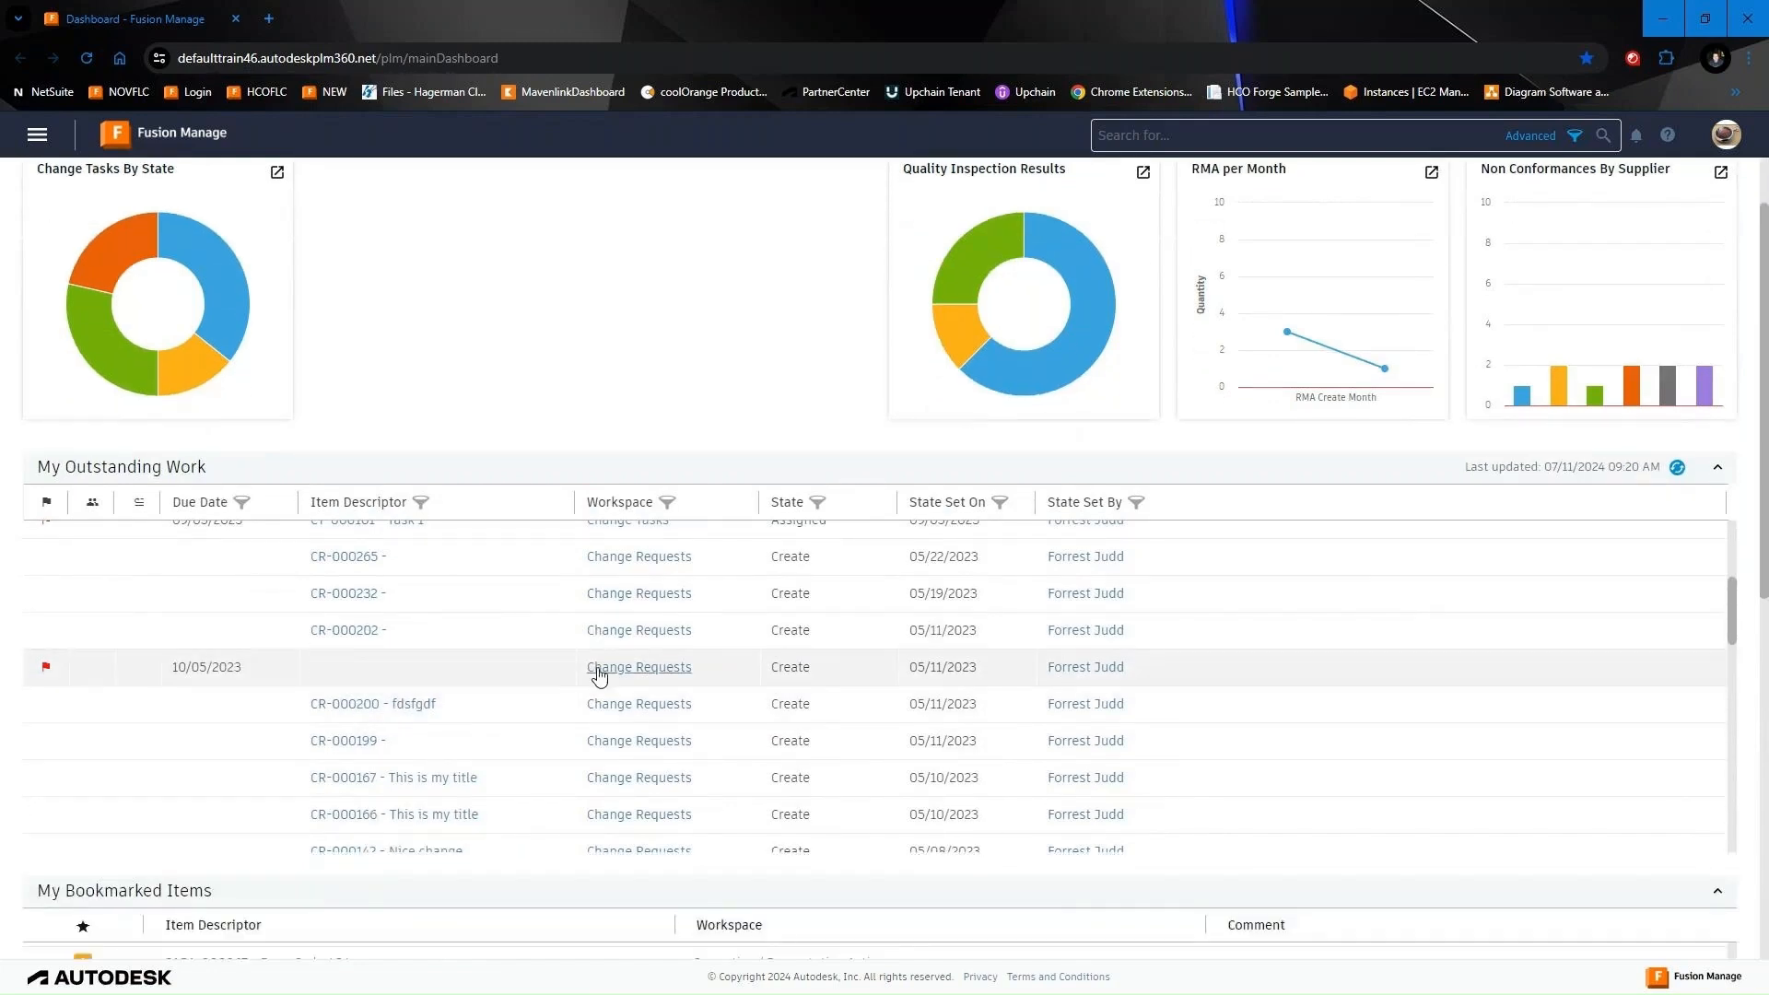
{"action": "scroll", "coordinate": [599, 676], "scroll_direction": "up", "scroll_amount": 3}
{"action": "left_click", "coordinate": [1169, 138]}
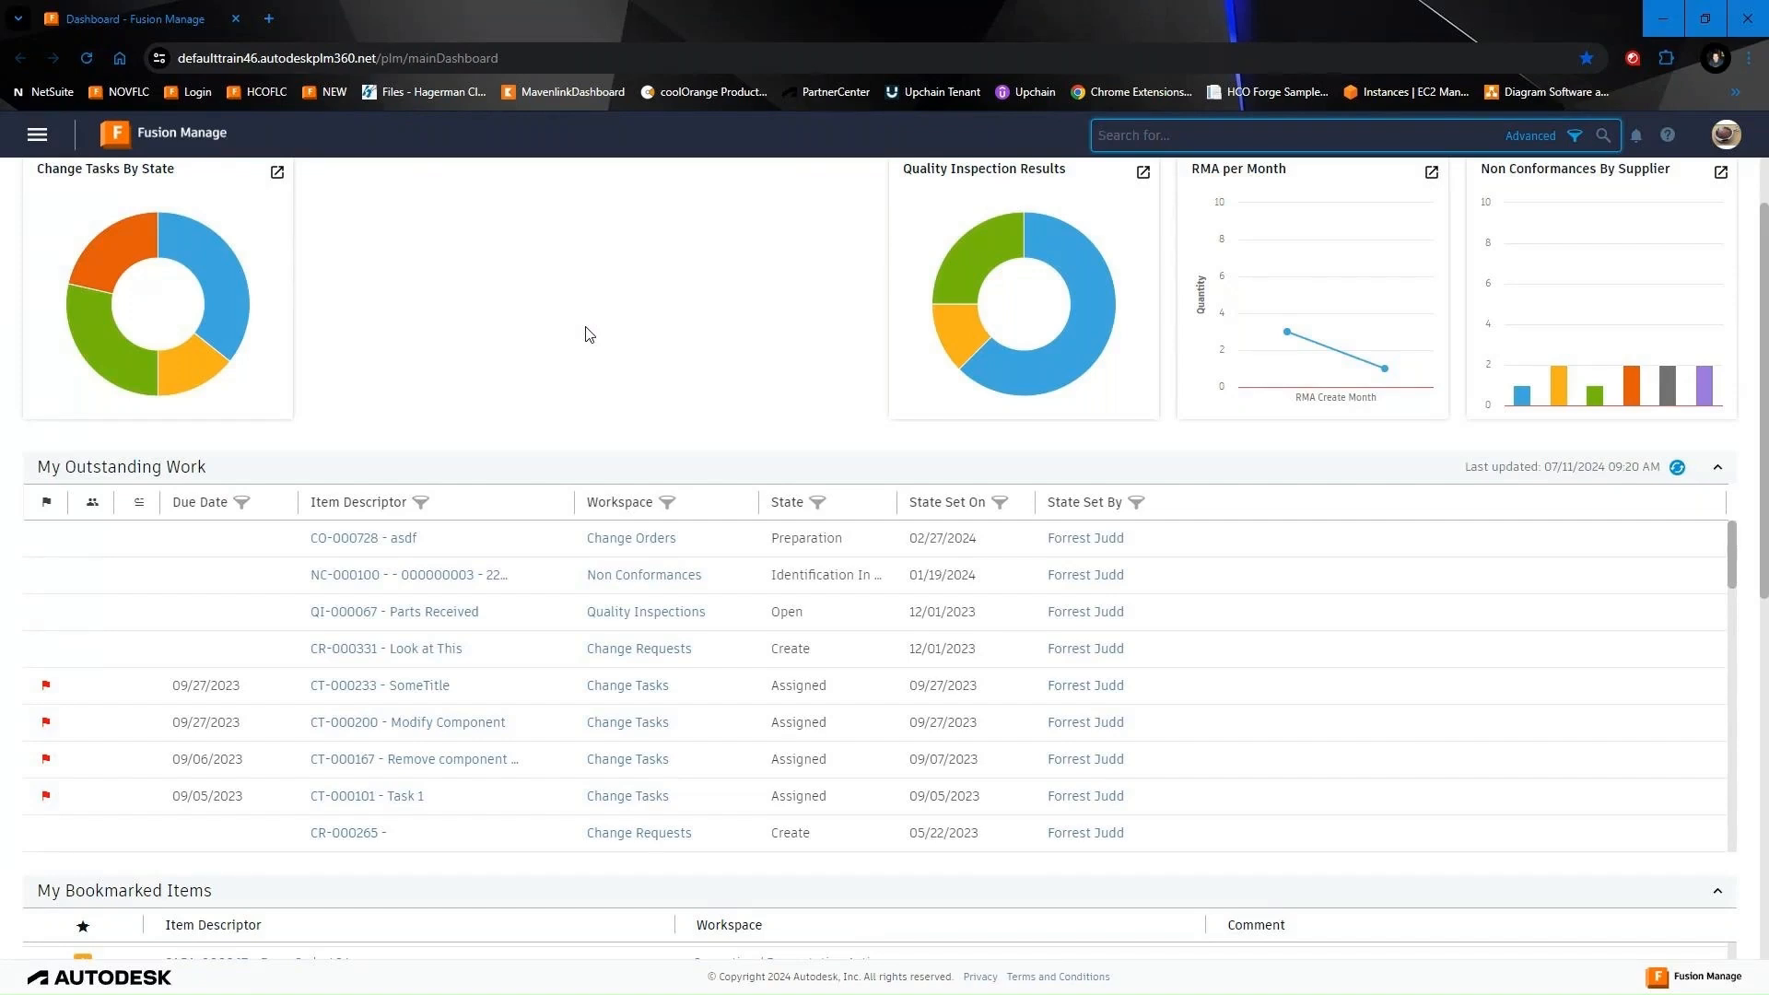
Open the QIP-000002 Electronic Specifications record in the Quality Inspection Plans workspace under Quality Management
{"action": "left_click", "coordinate": [39, 136]}
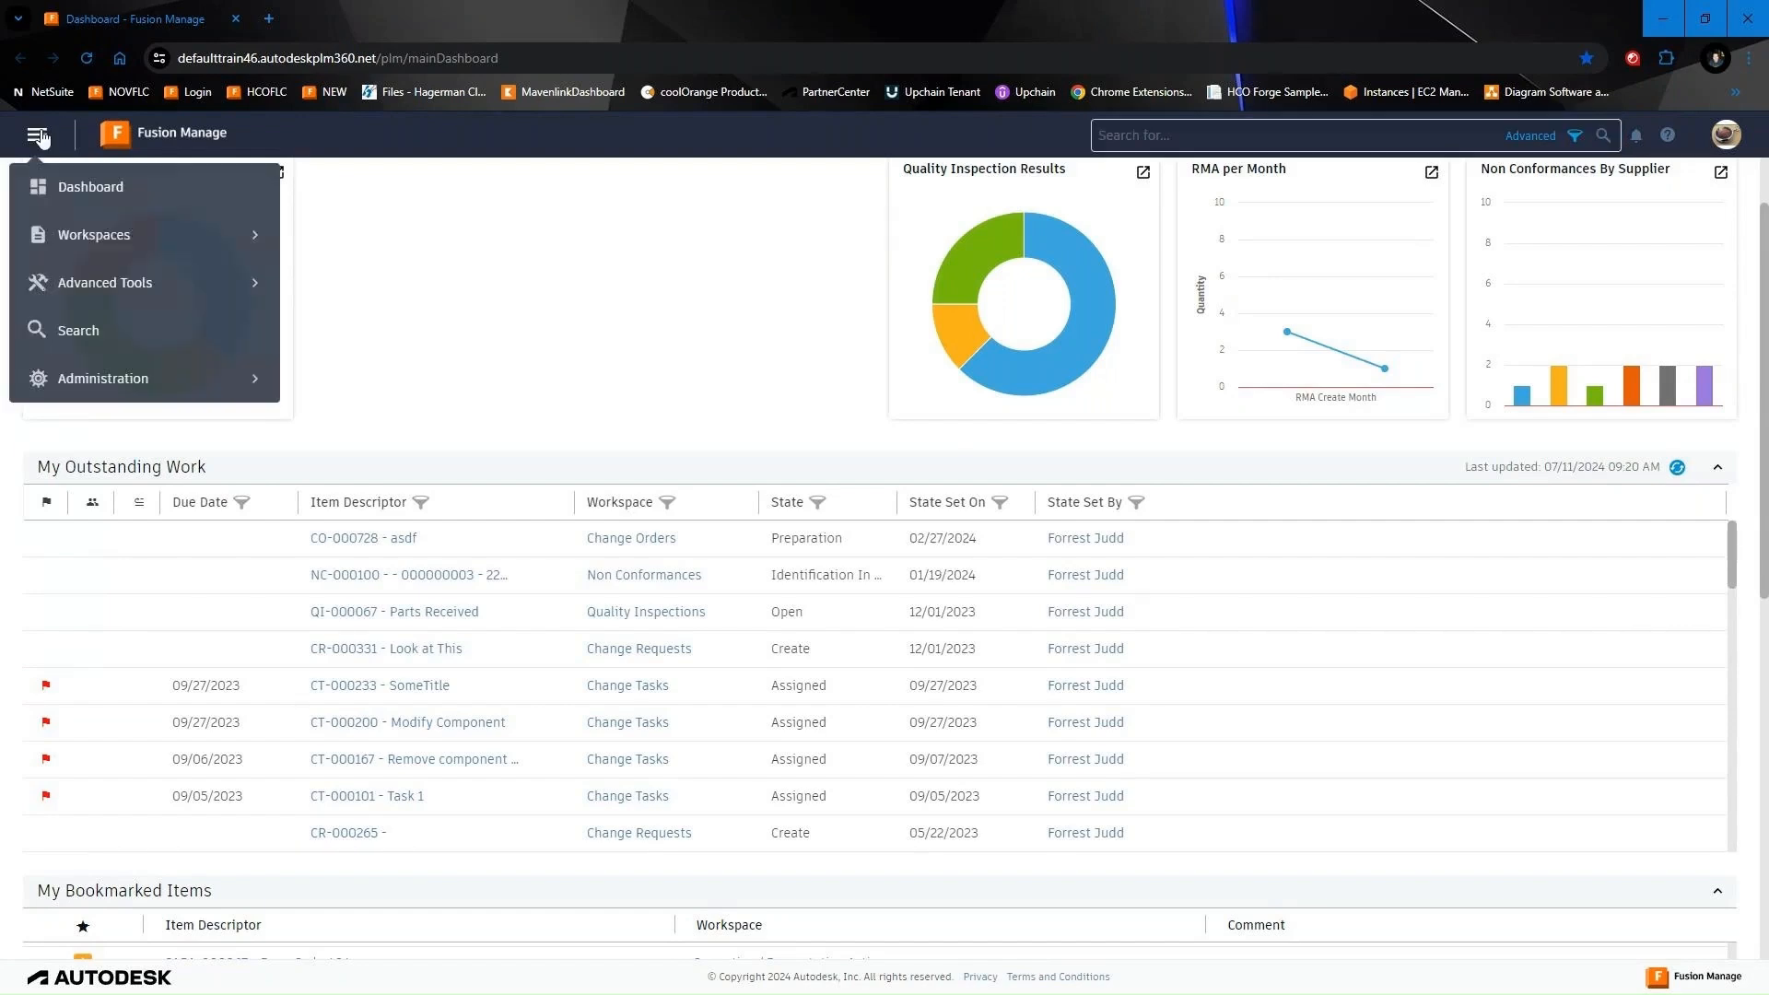
{"action": "left_click", "coordinate": [93, 247]}
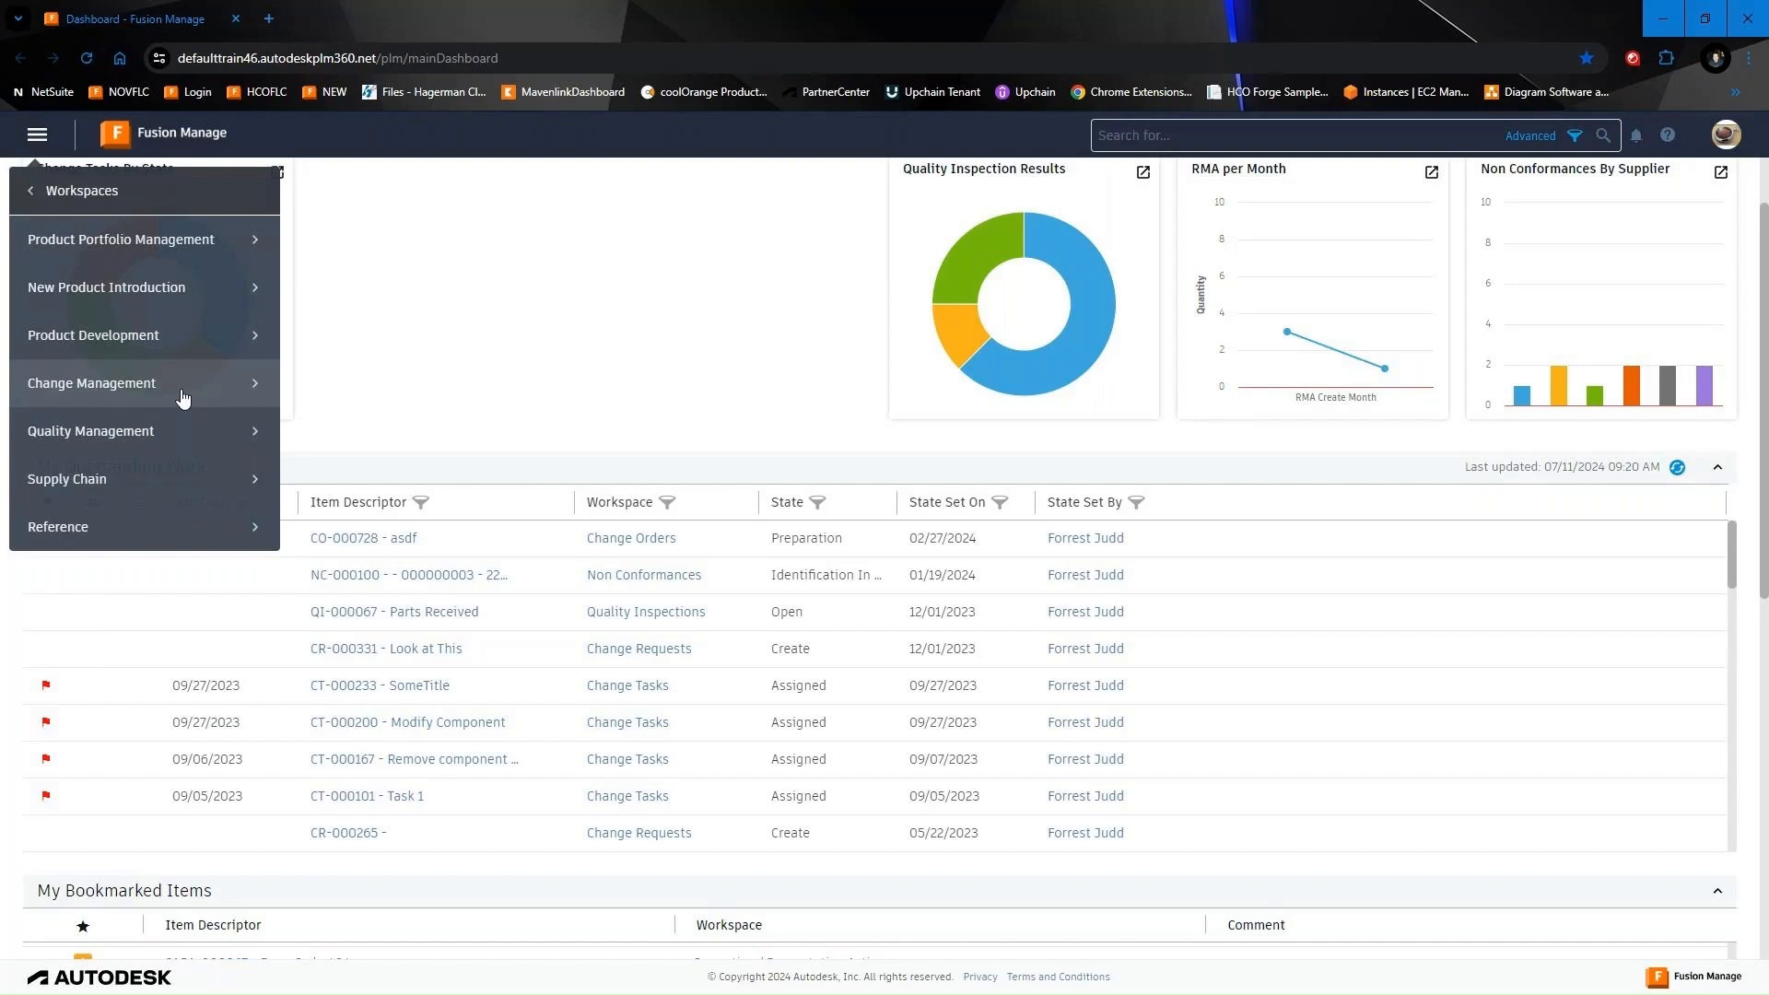
{"action": "left_click", "coordinate": [184, 431]}
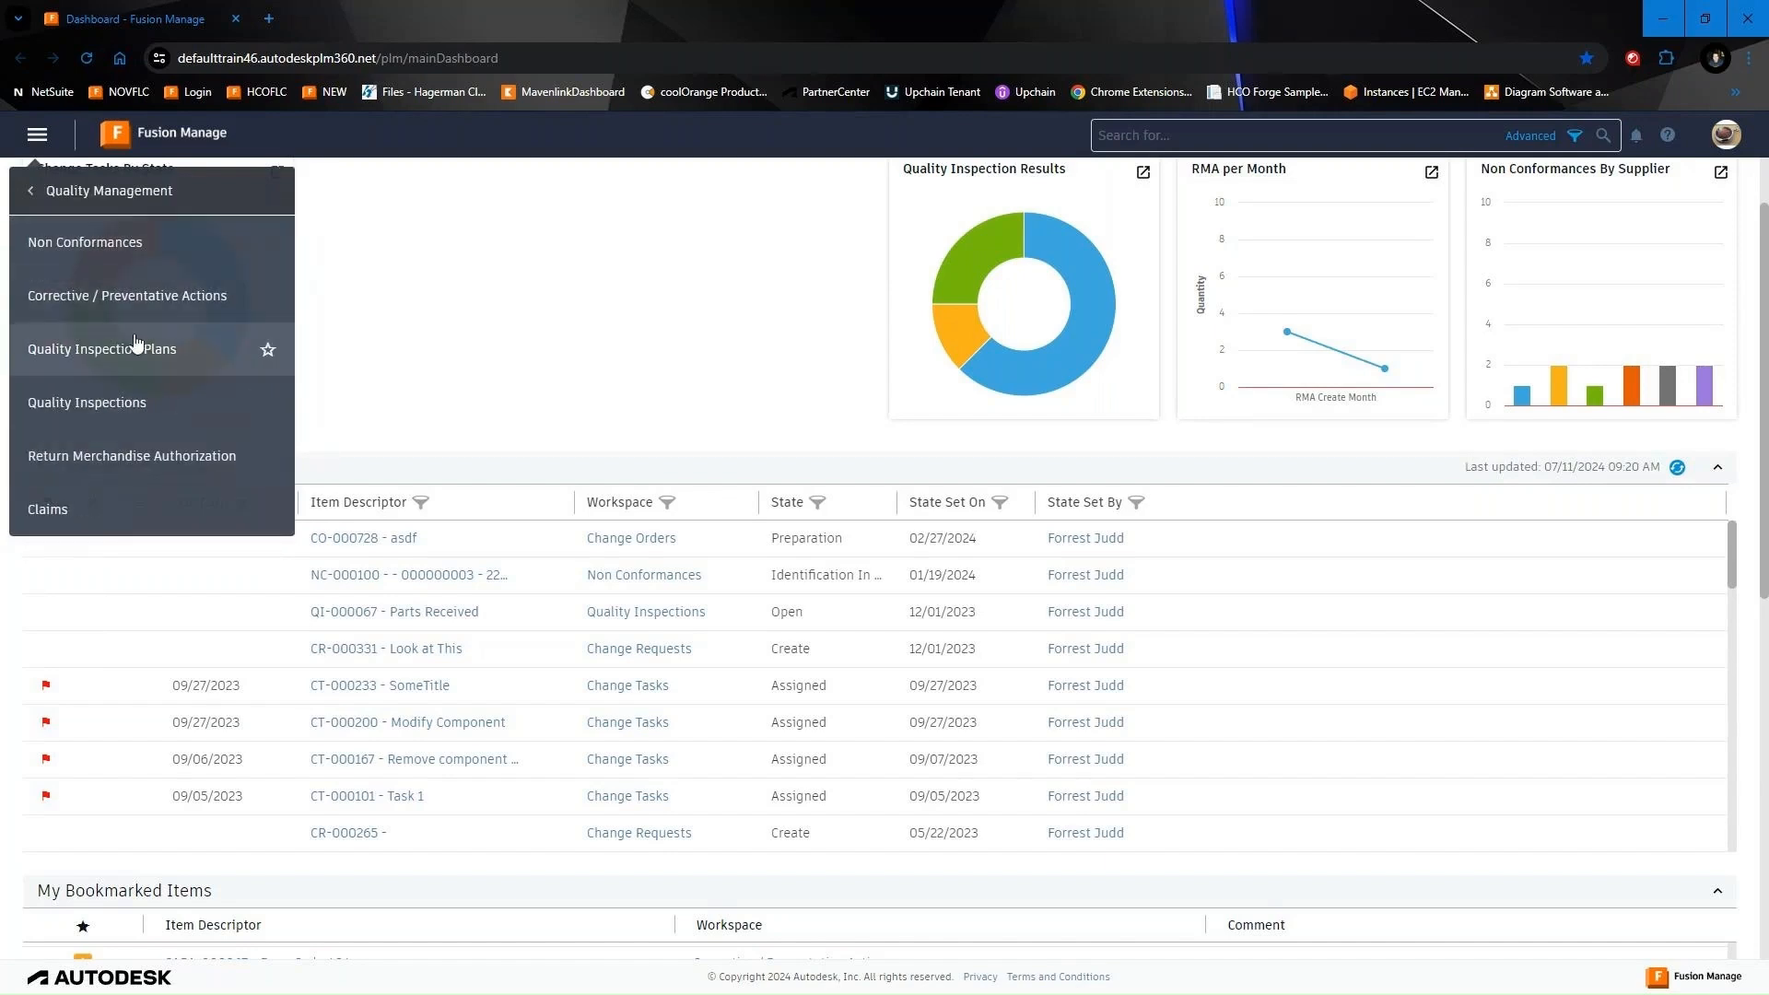
{"action": "left_click", "coordinate": [108, 359]}
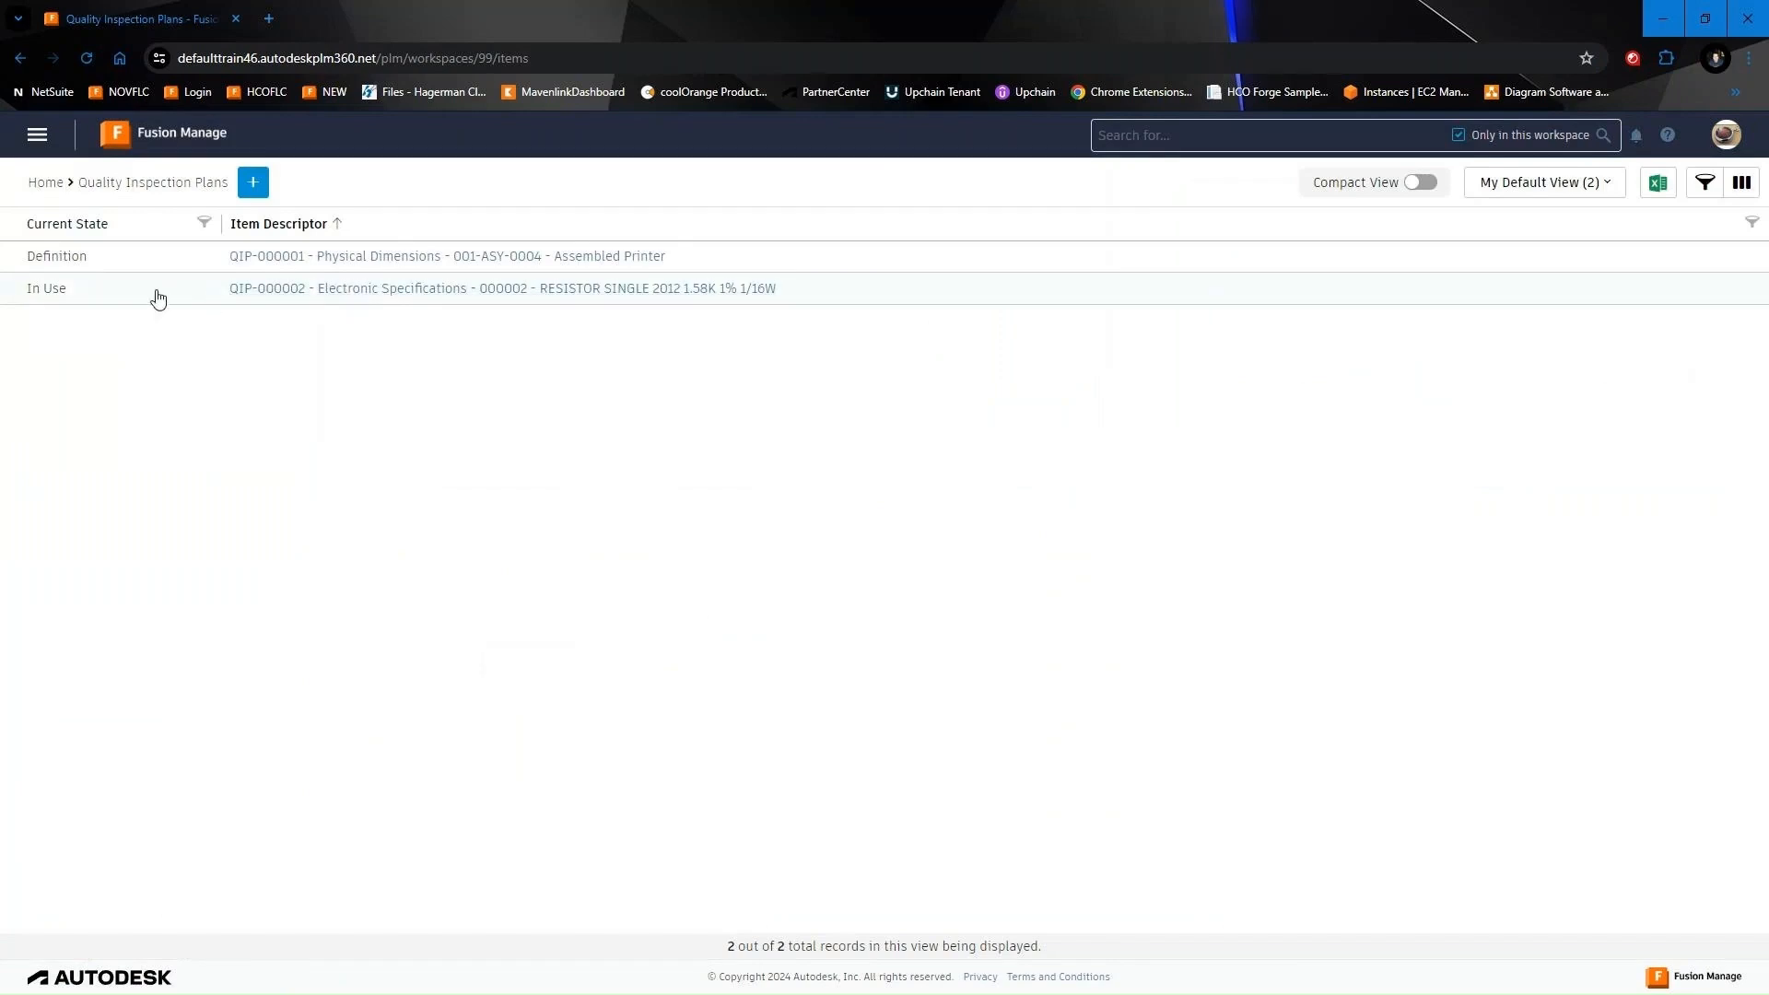
{"action": "left_click", "coordinate": [324, 289]}
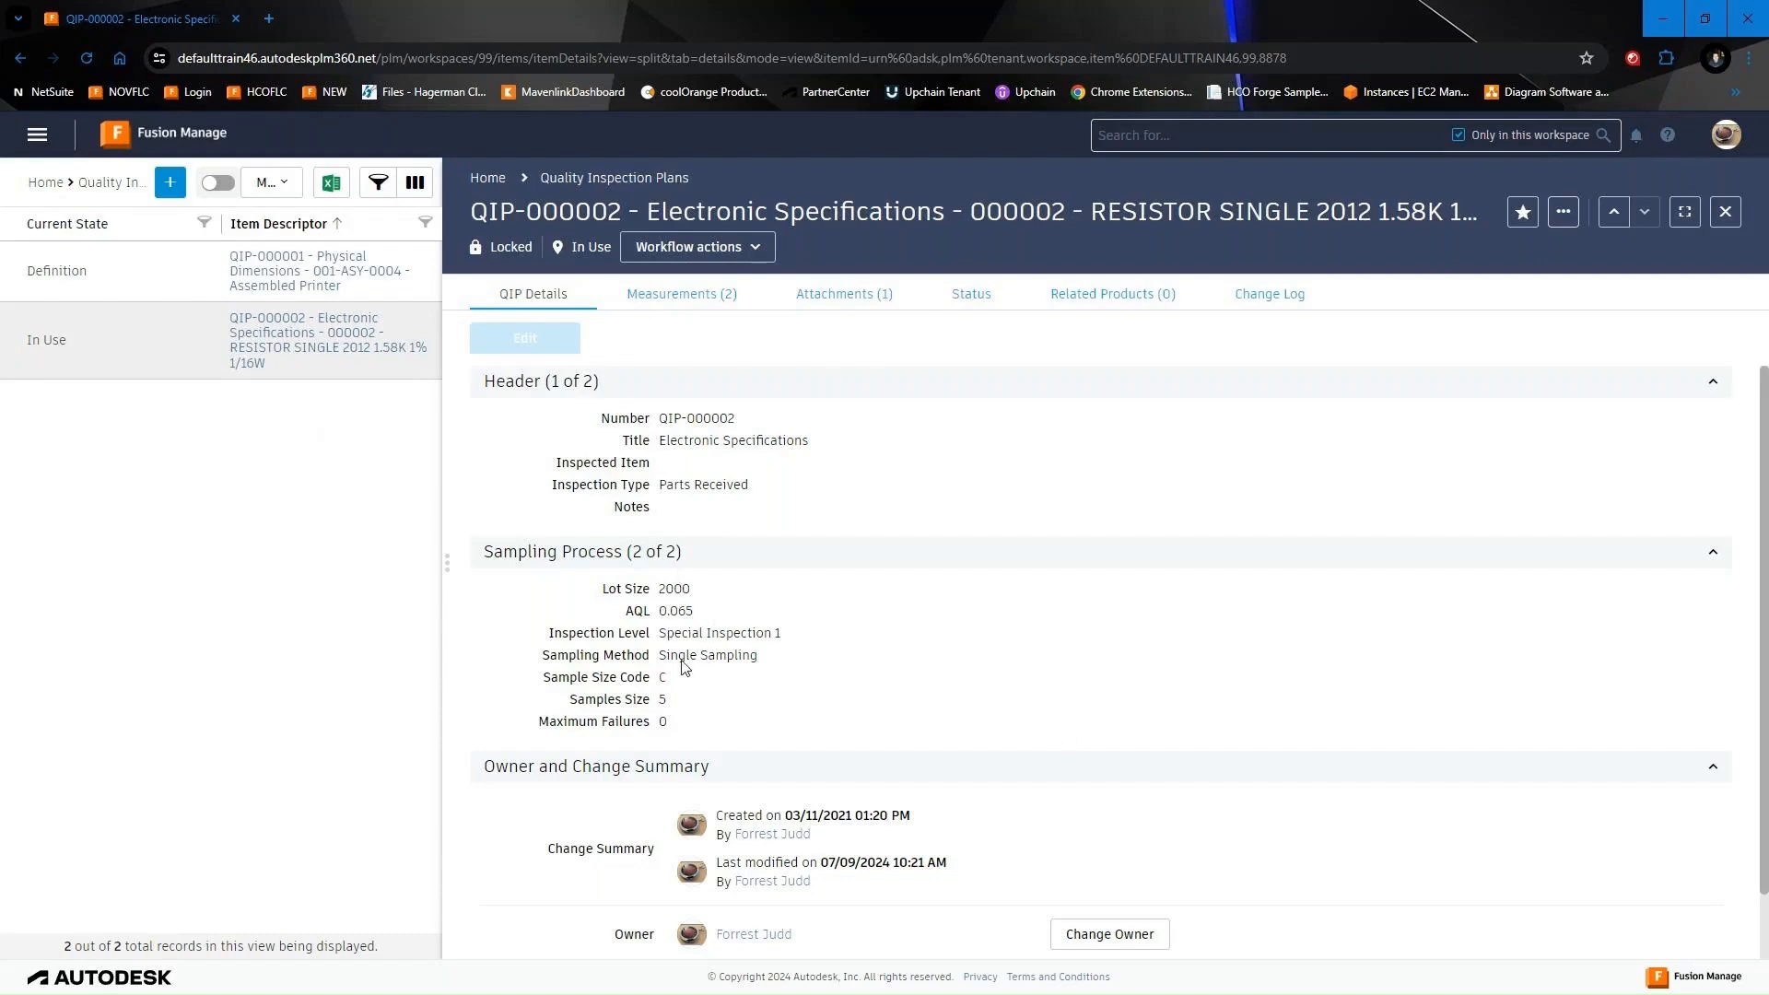
View the plan's attached Resistors_Product_Catalog PDF in a separate browser tab, and return to the plan
{"action": "left_click", "coordinate": [877, 295]}
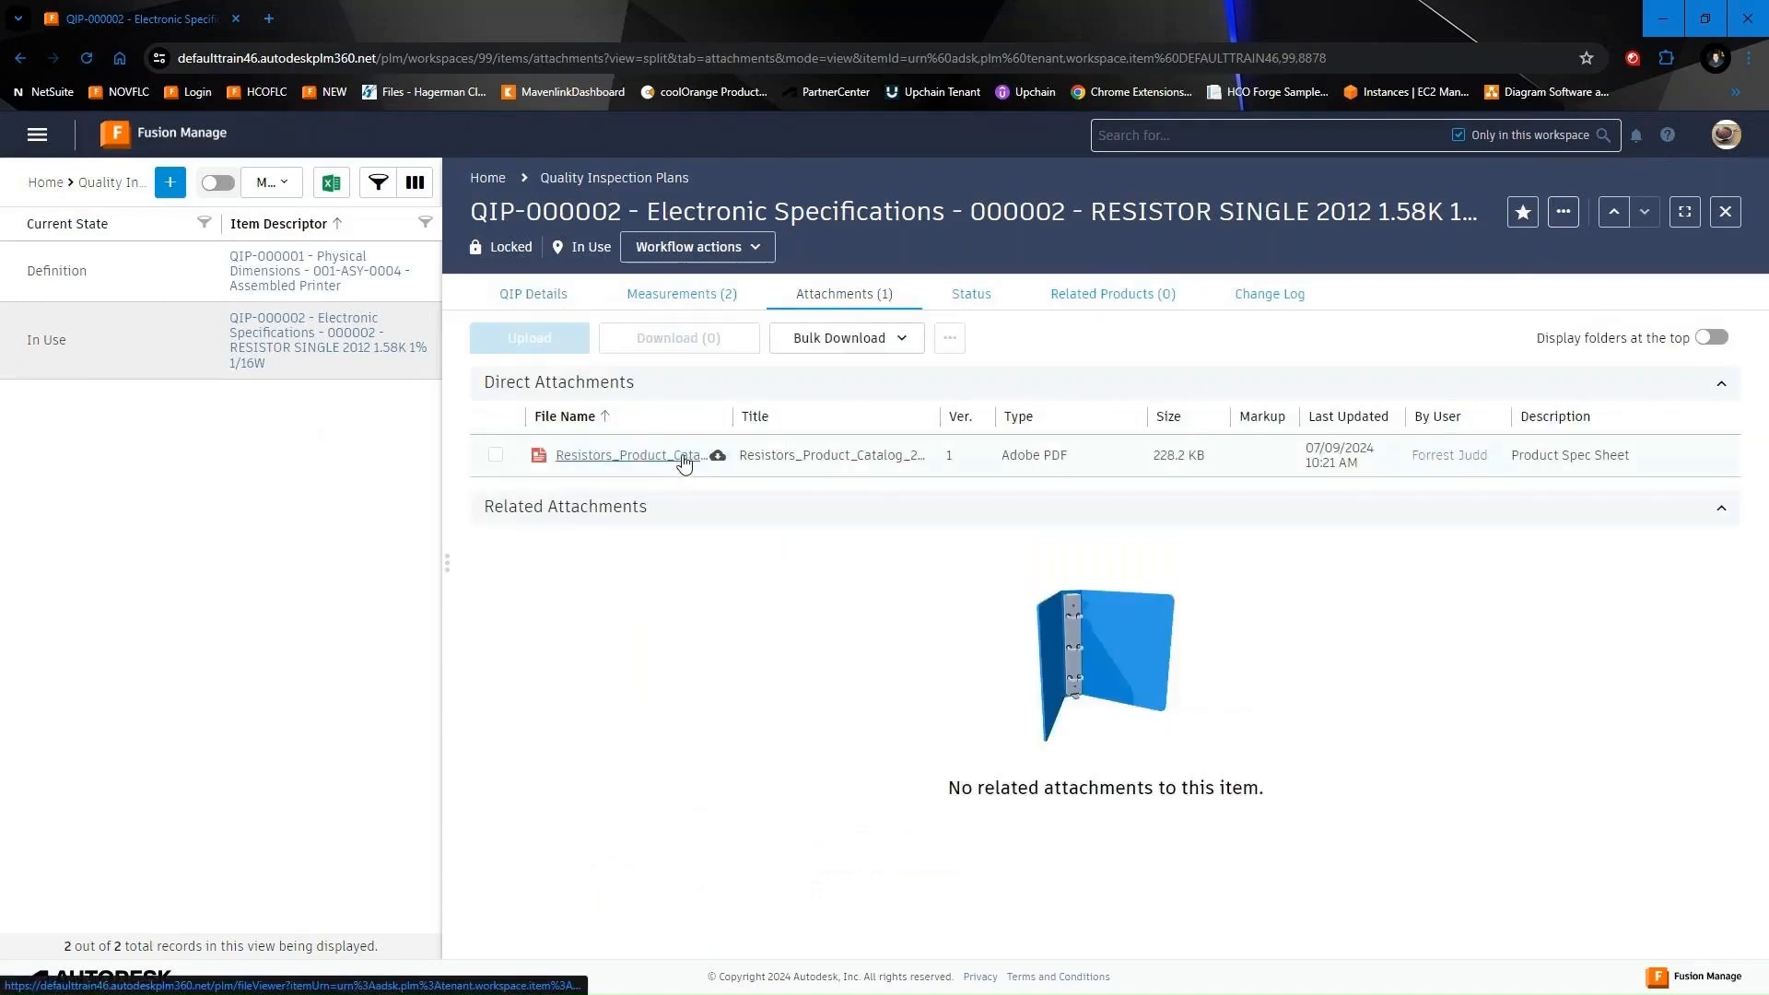
{"action": "right_click", "coordinate": [684, 464]}
{"action": "left_click", "coordinate": [729, 471]}
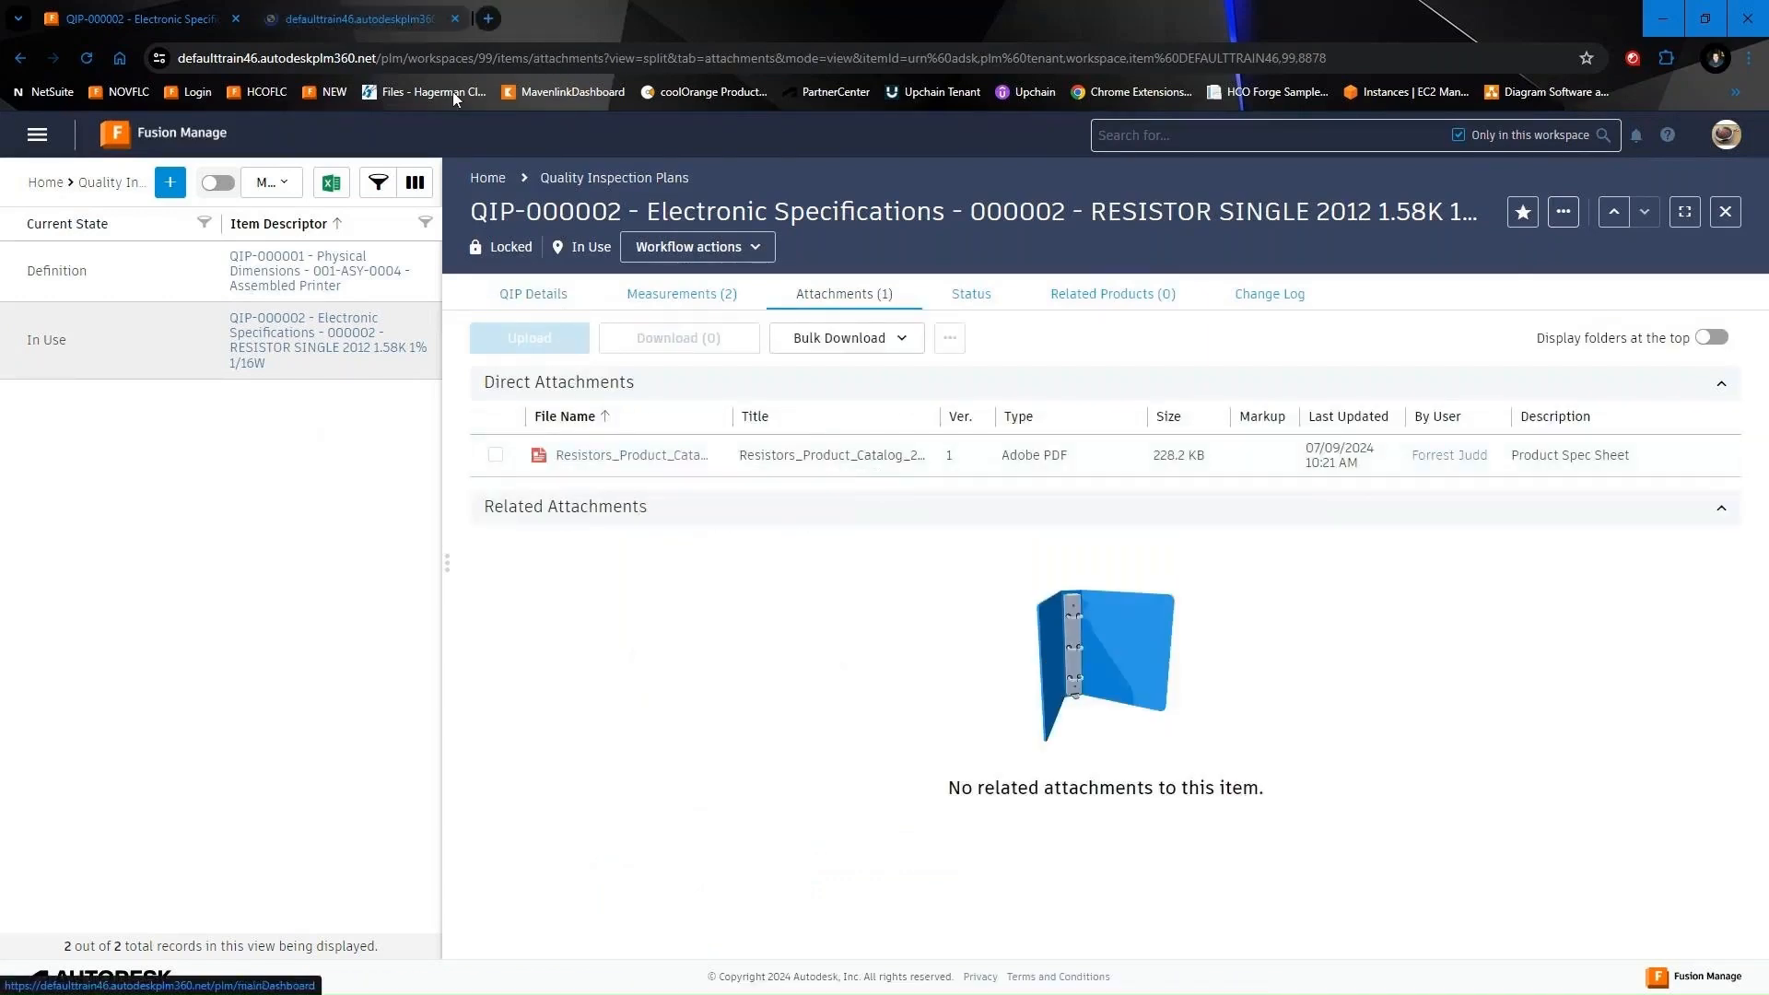
{"action": "left_click", "coordinate": [400, 18]}
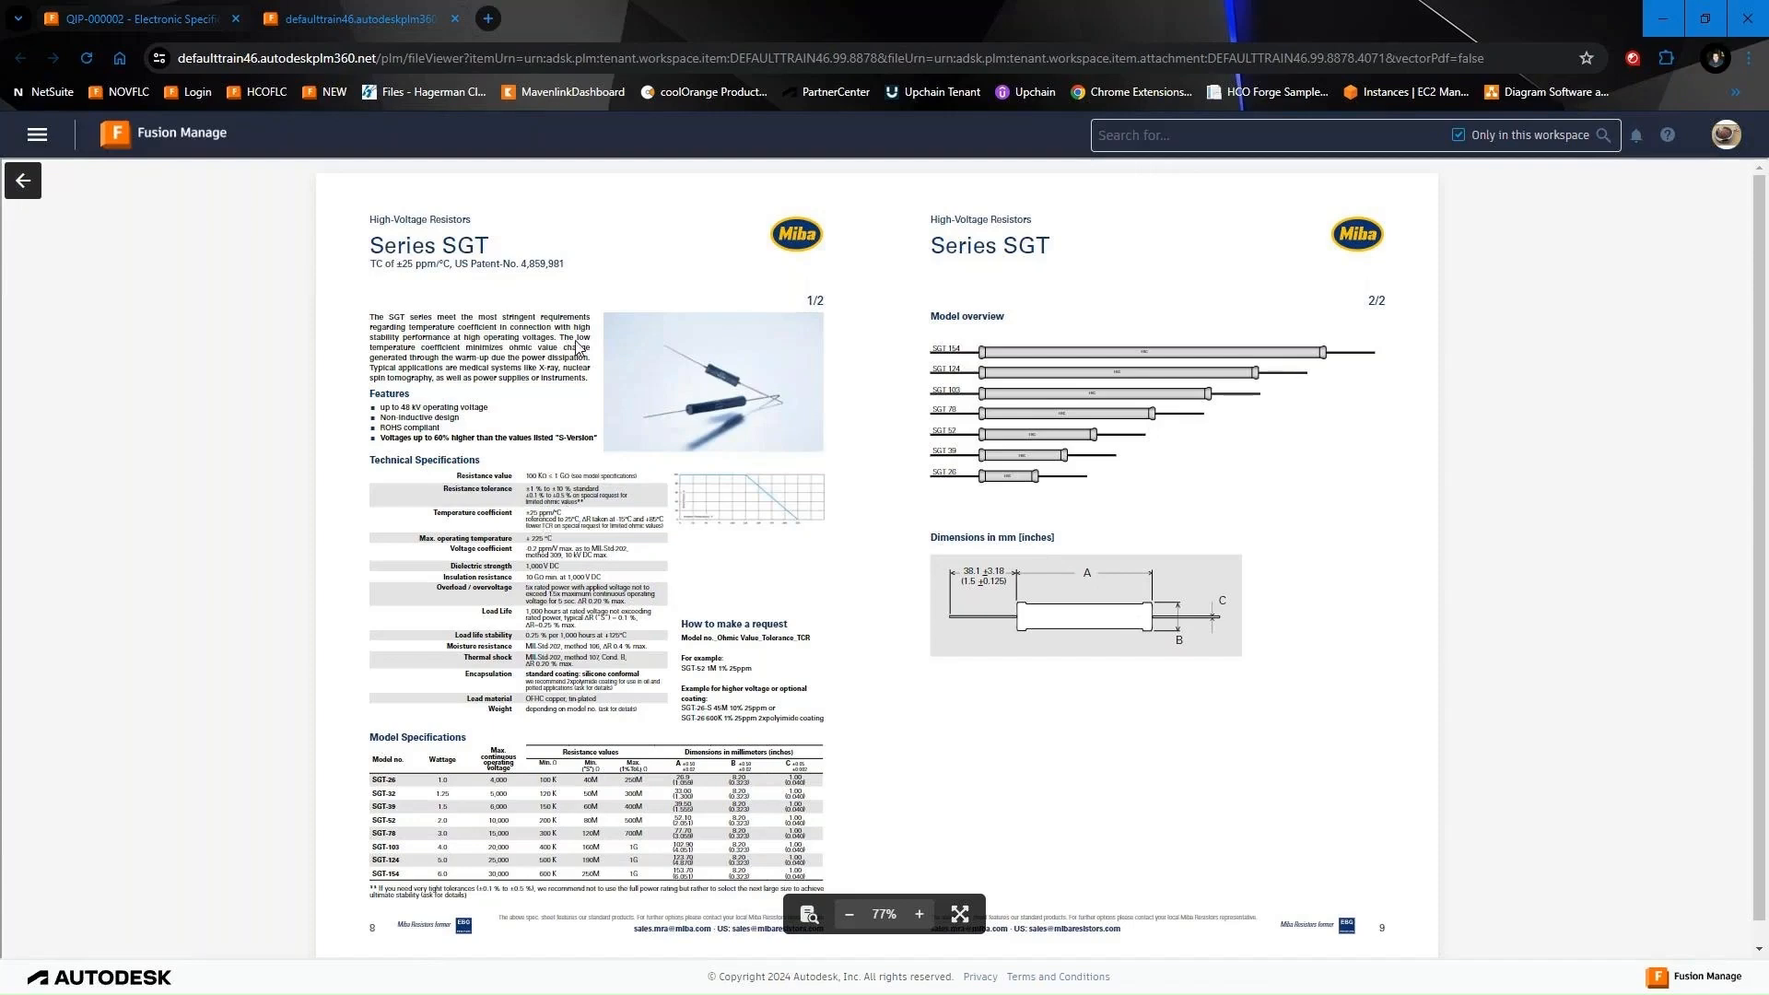
{"action": "left_click", "coordinate": [156, 17]}
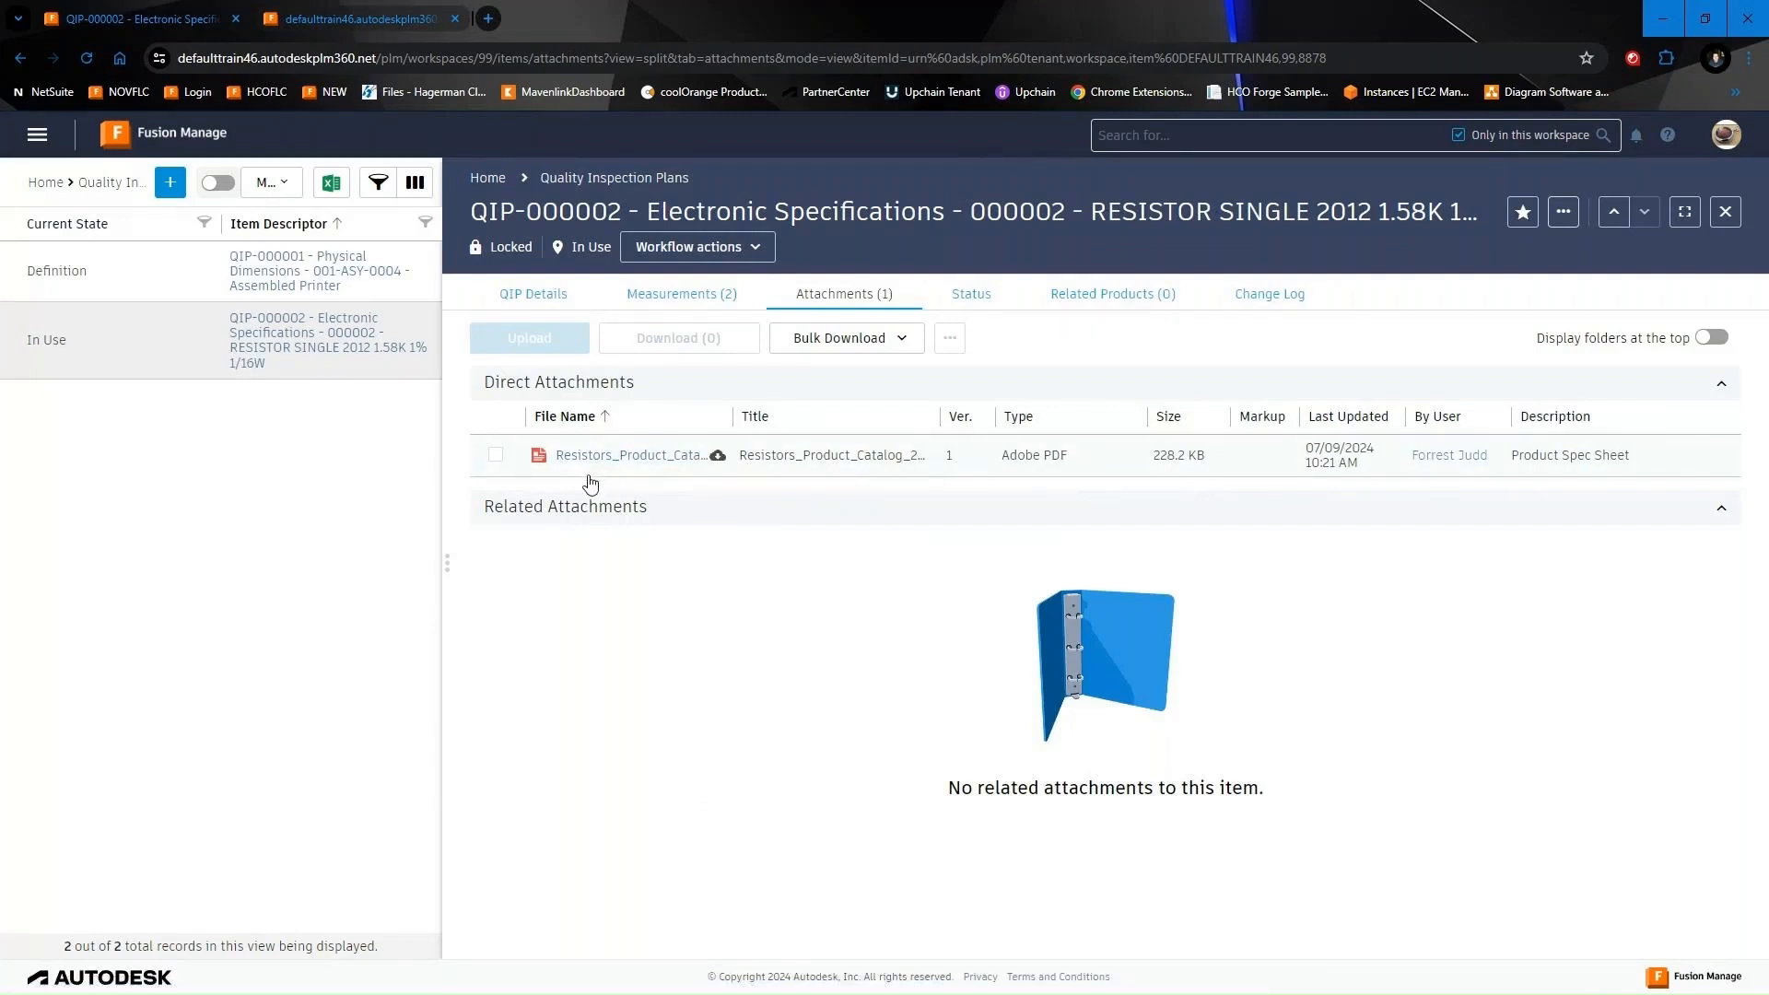
Review the inspection plan's header and sampling details along with its defined measurements
{"action": "left_click", "coordinate": [523, 297]}
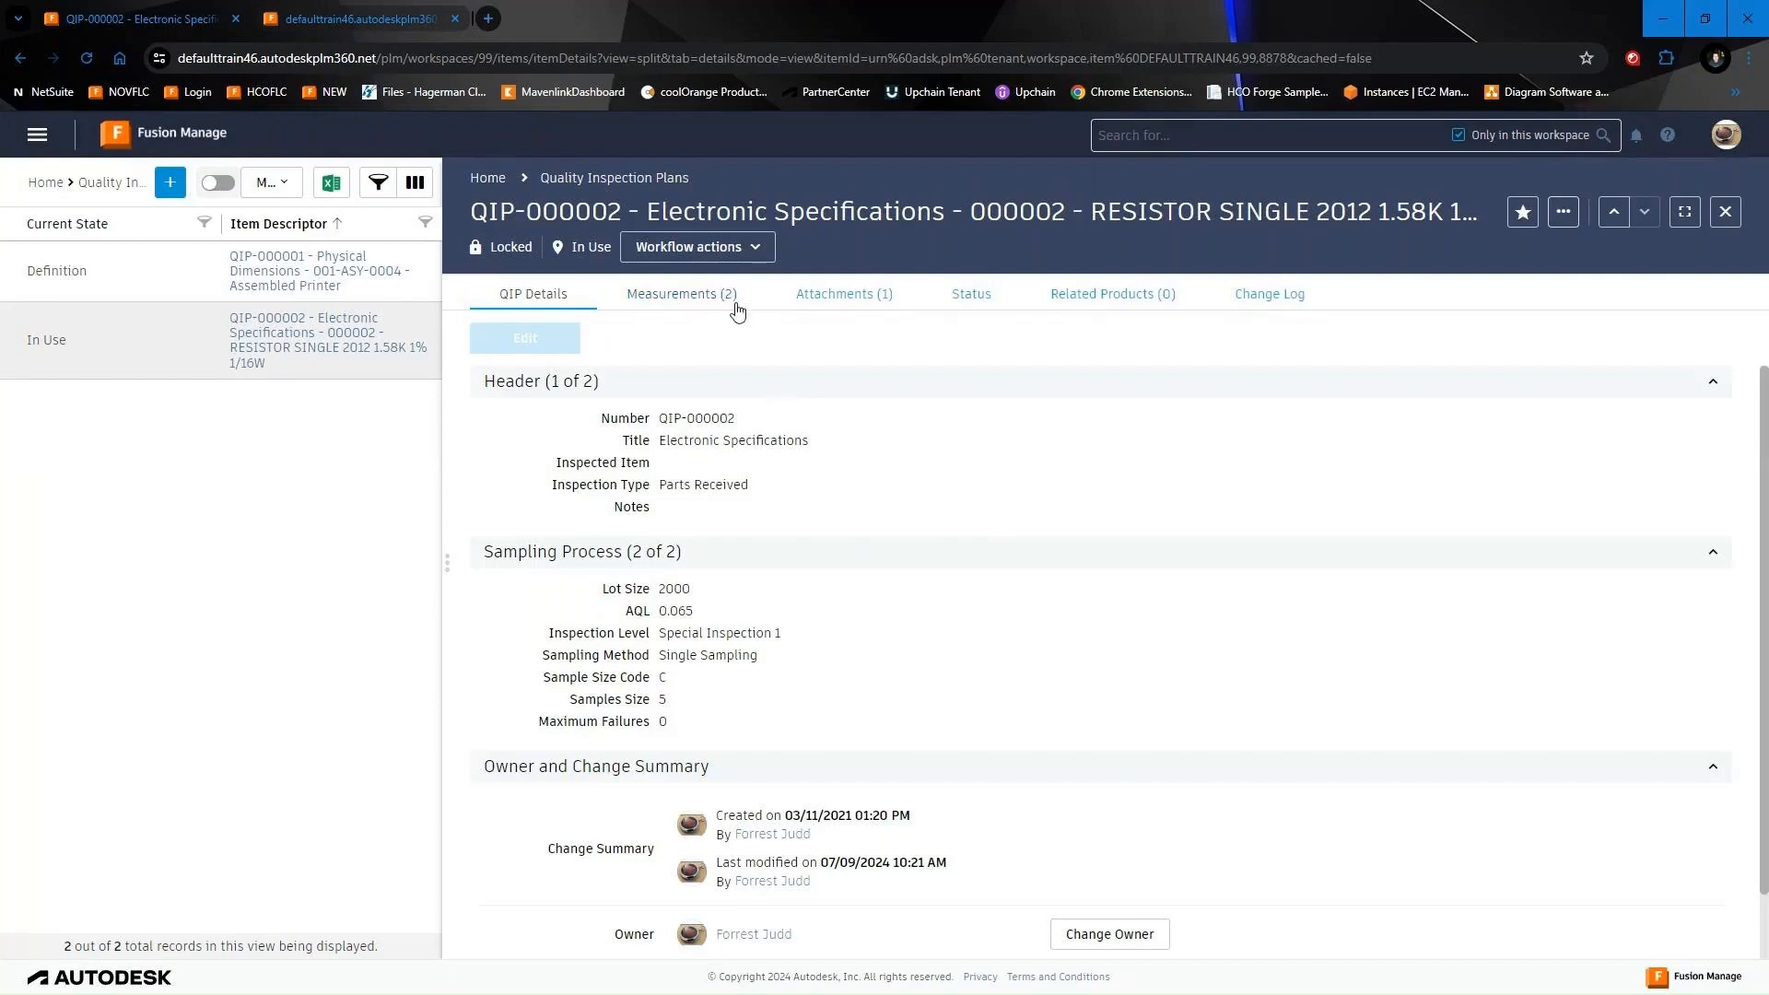
{"action": "left_click", "coordinate": [677, 293]}
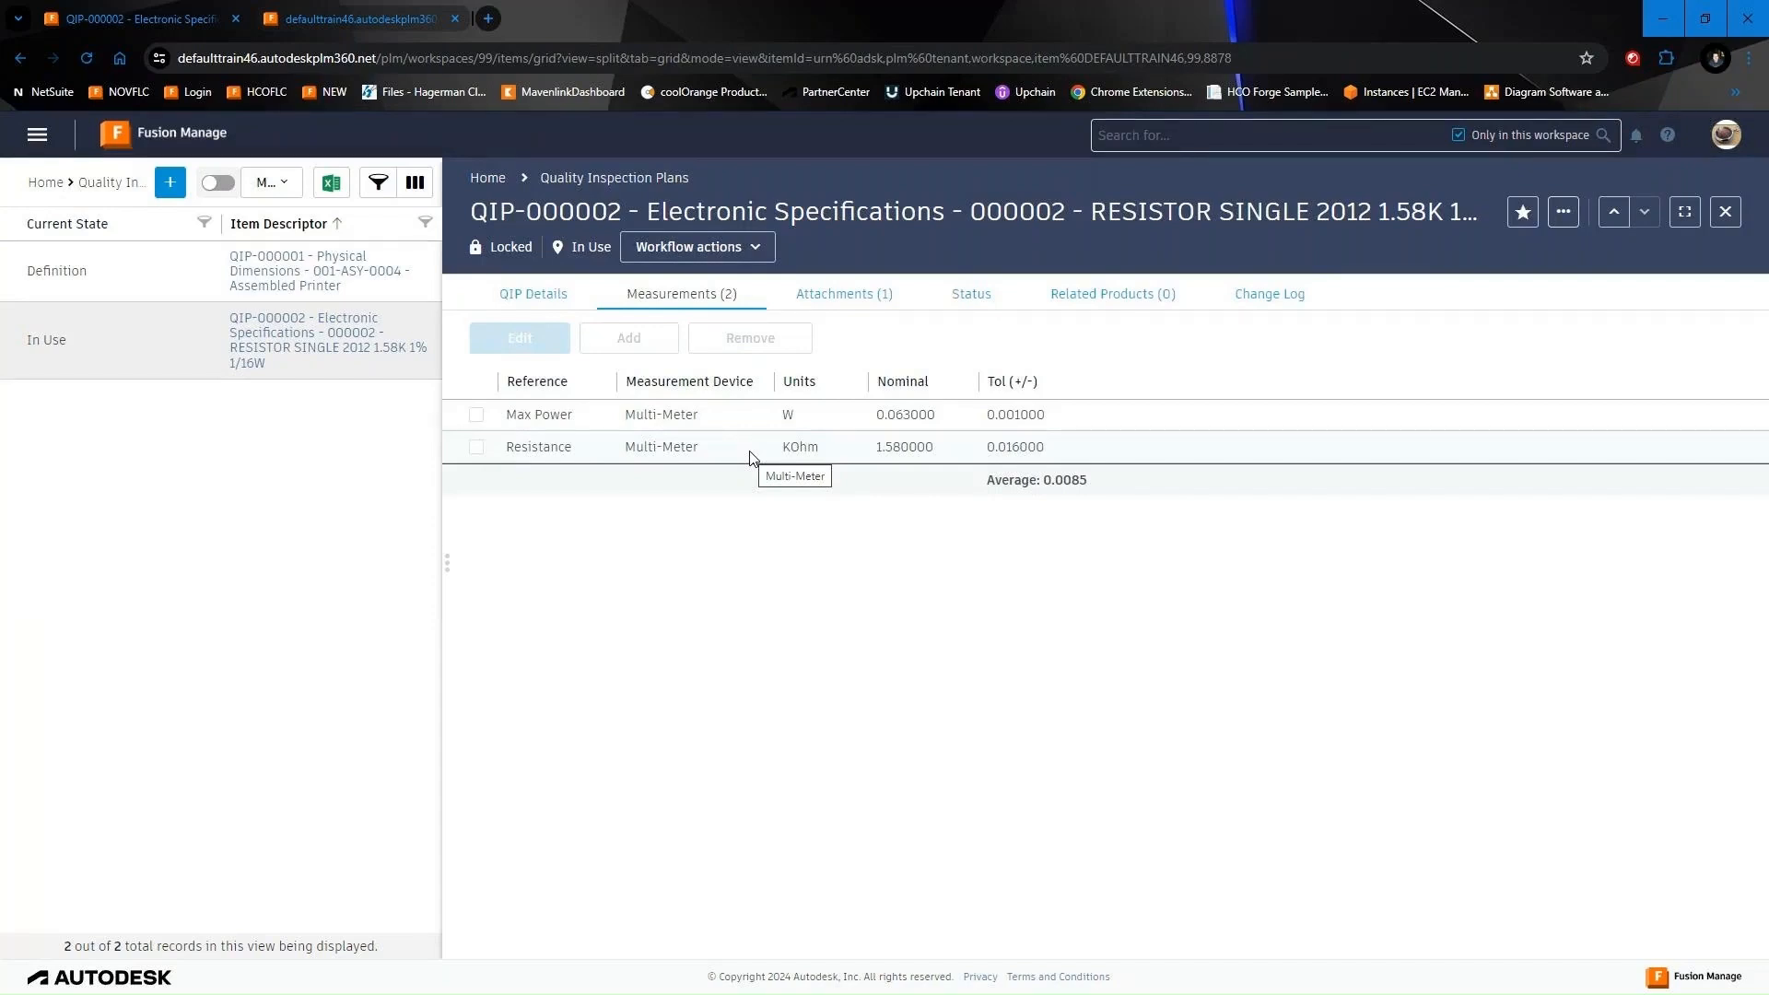
{"action": "left_click", "coordinate": [534, 295]}
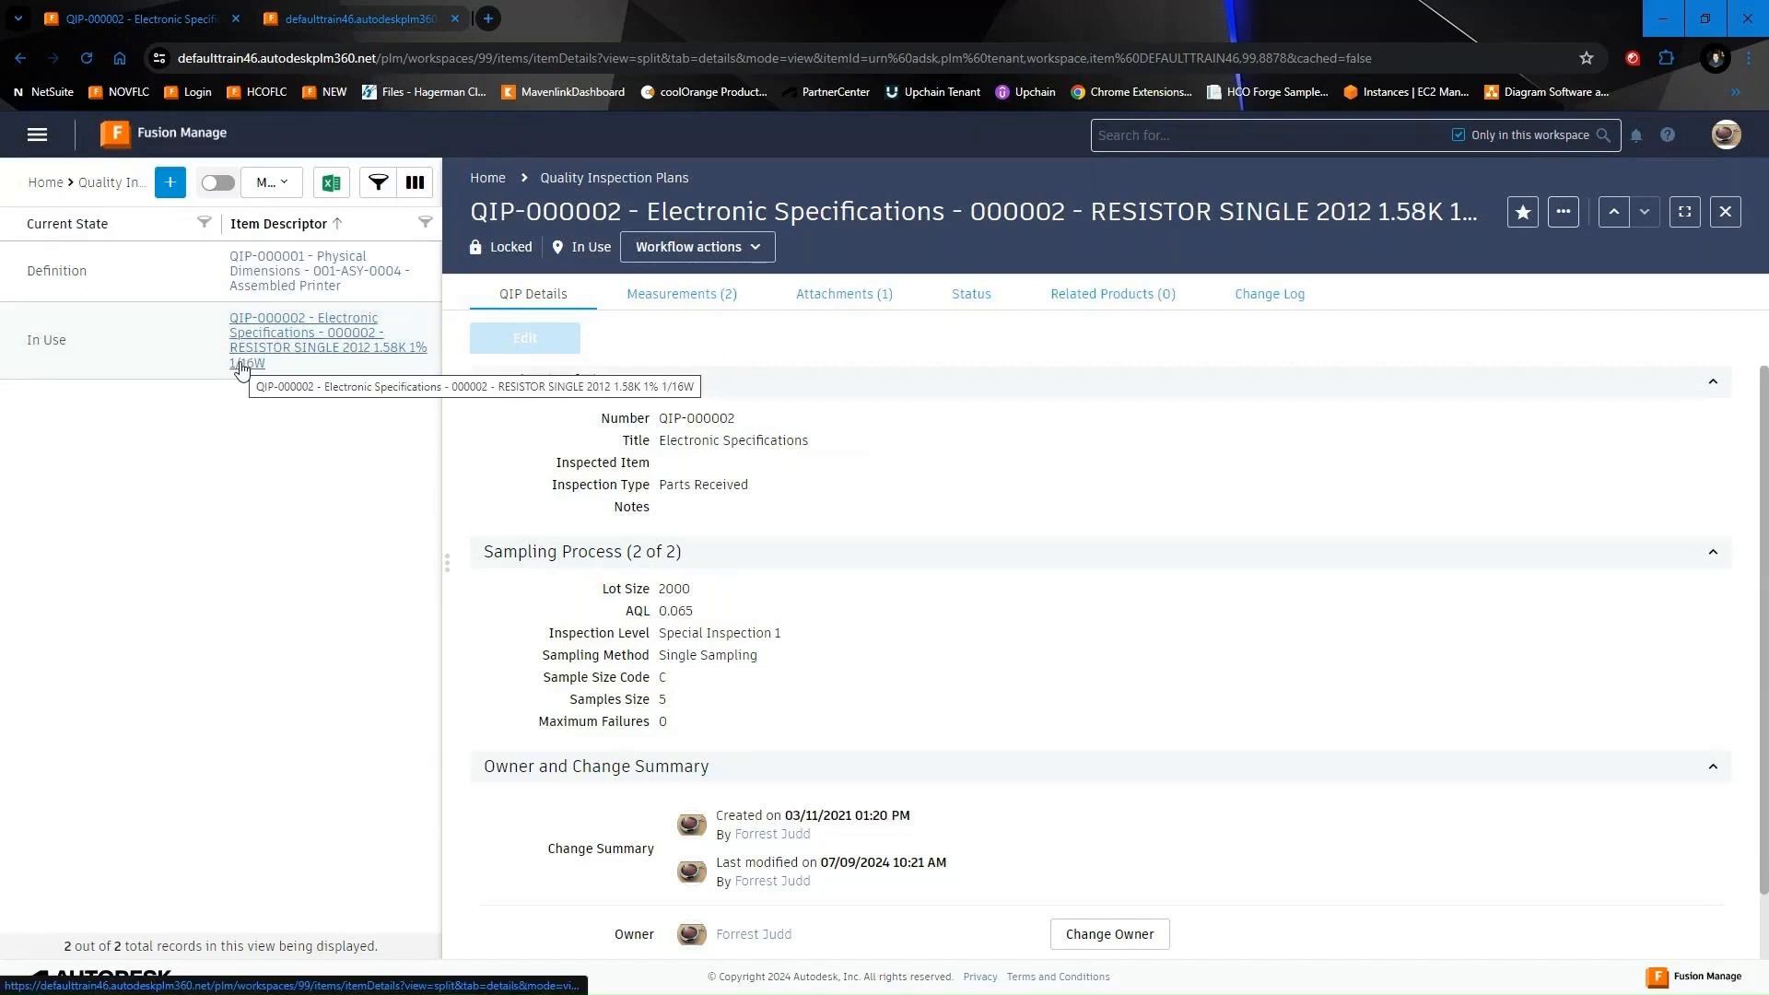
Examine the plan's workflow status map, workflow history and change log, and return to the QIP details
{"action": "left_click", "coordinate": [964, 300]}
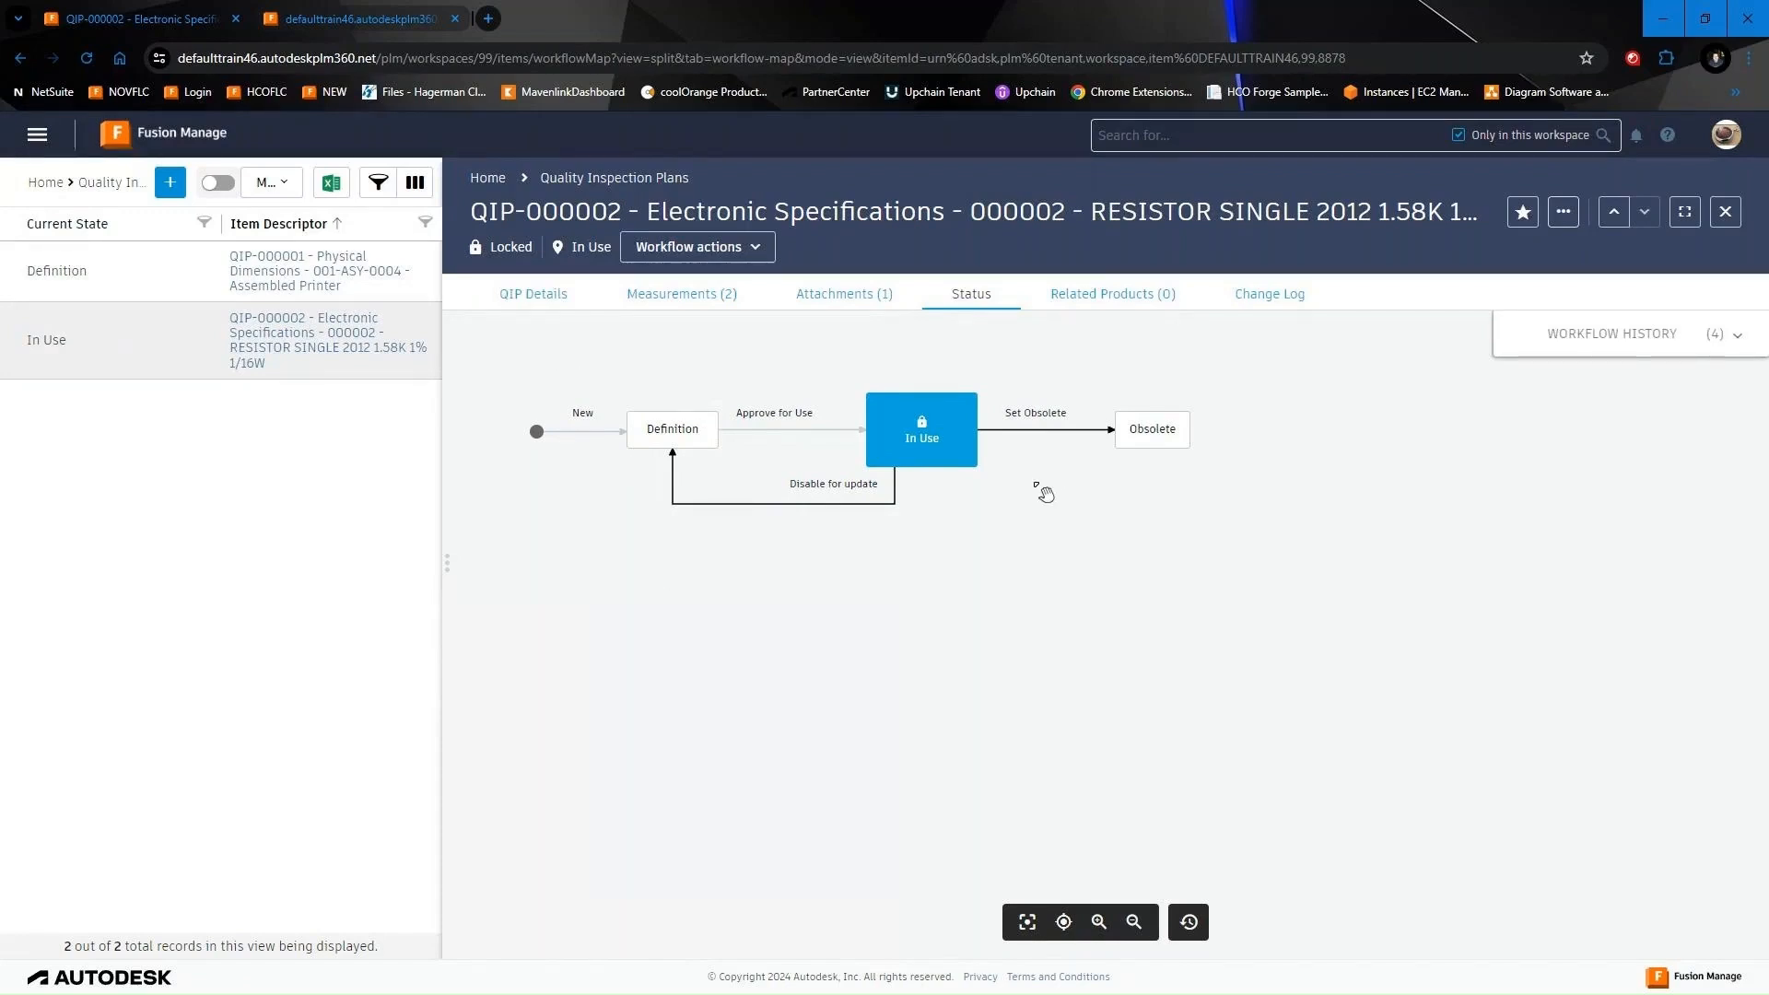
{"action": "left_click_drag", "start_coordinate": [1044, 495], "coordinate": [1074, 502]}
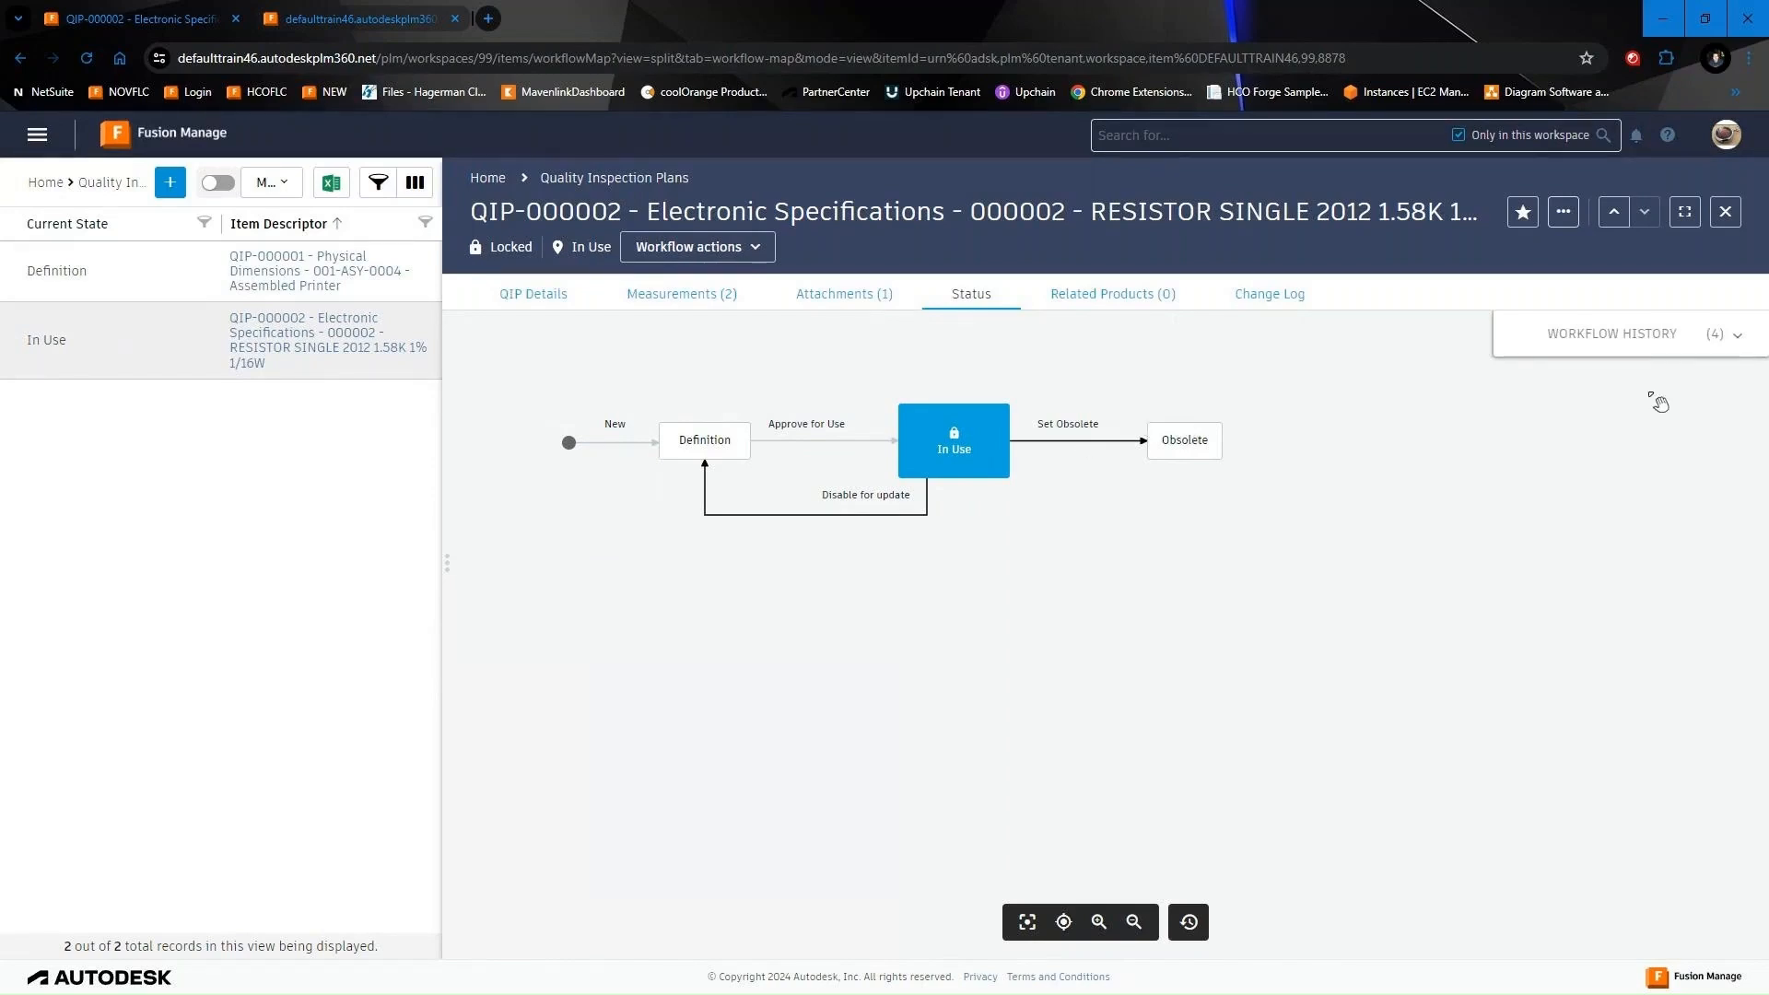
{"action": "left_click", "coordinate": [1736, 343]}
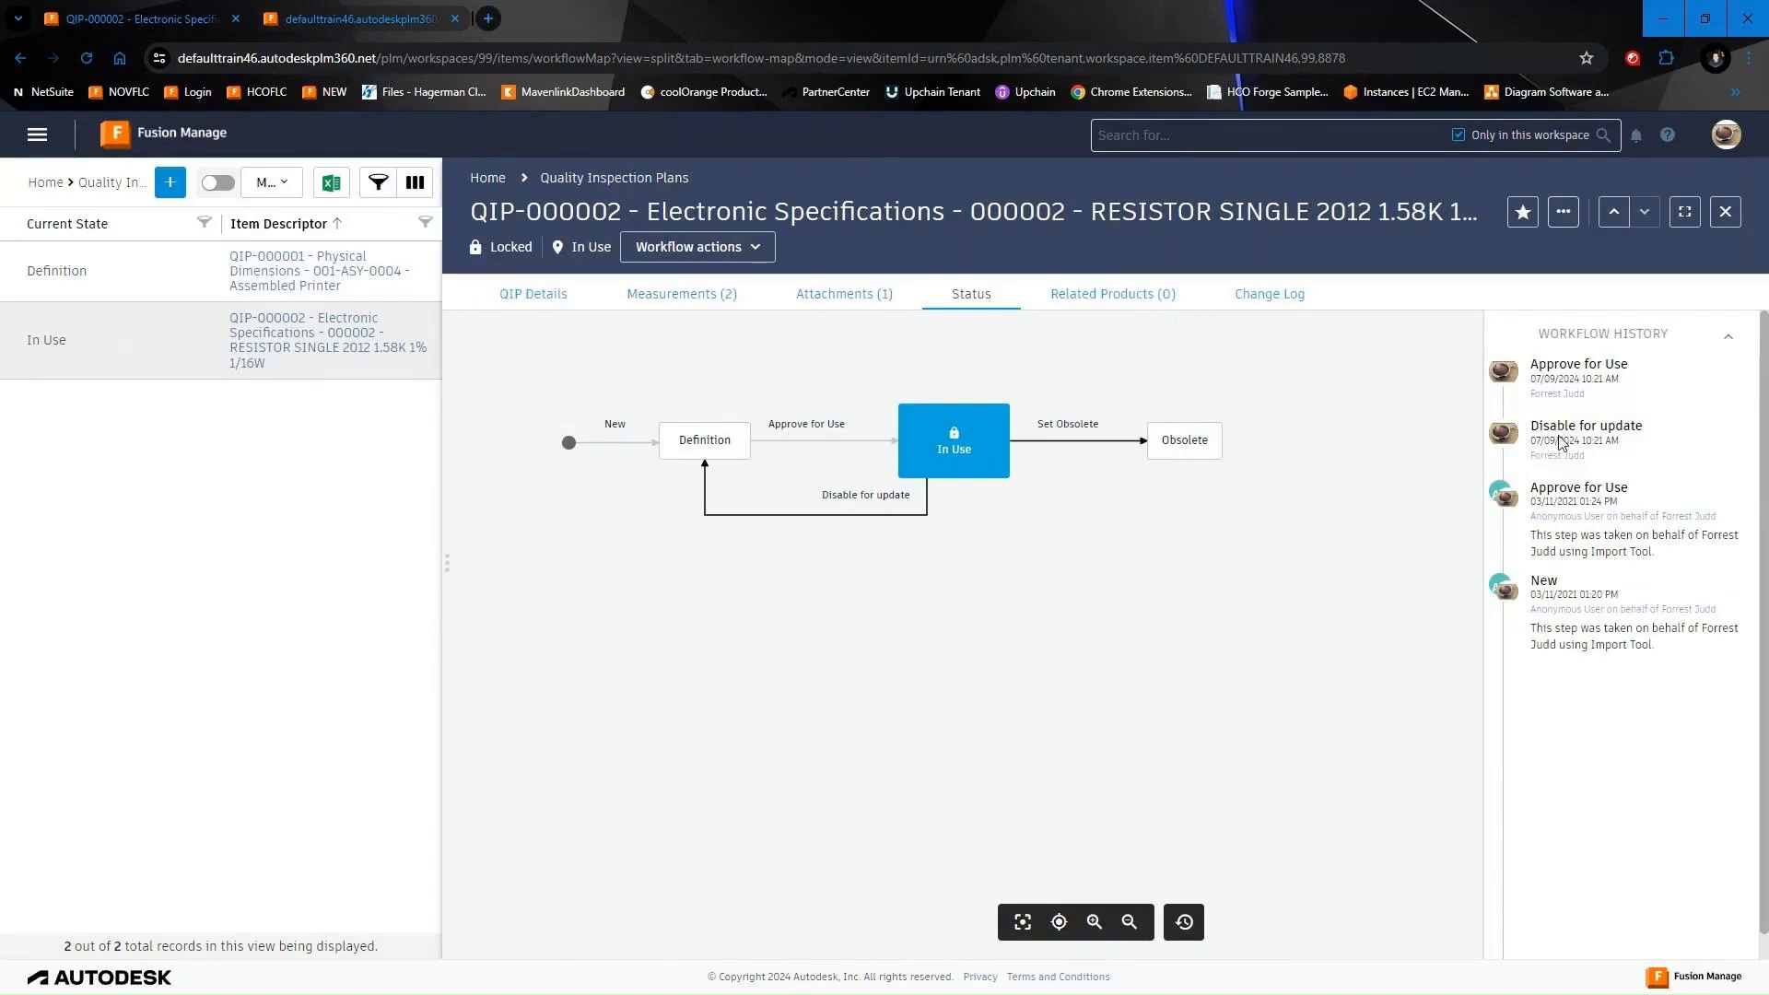
{"action": "left_click", "coordinate": [1299, 294]}
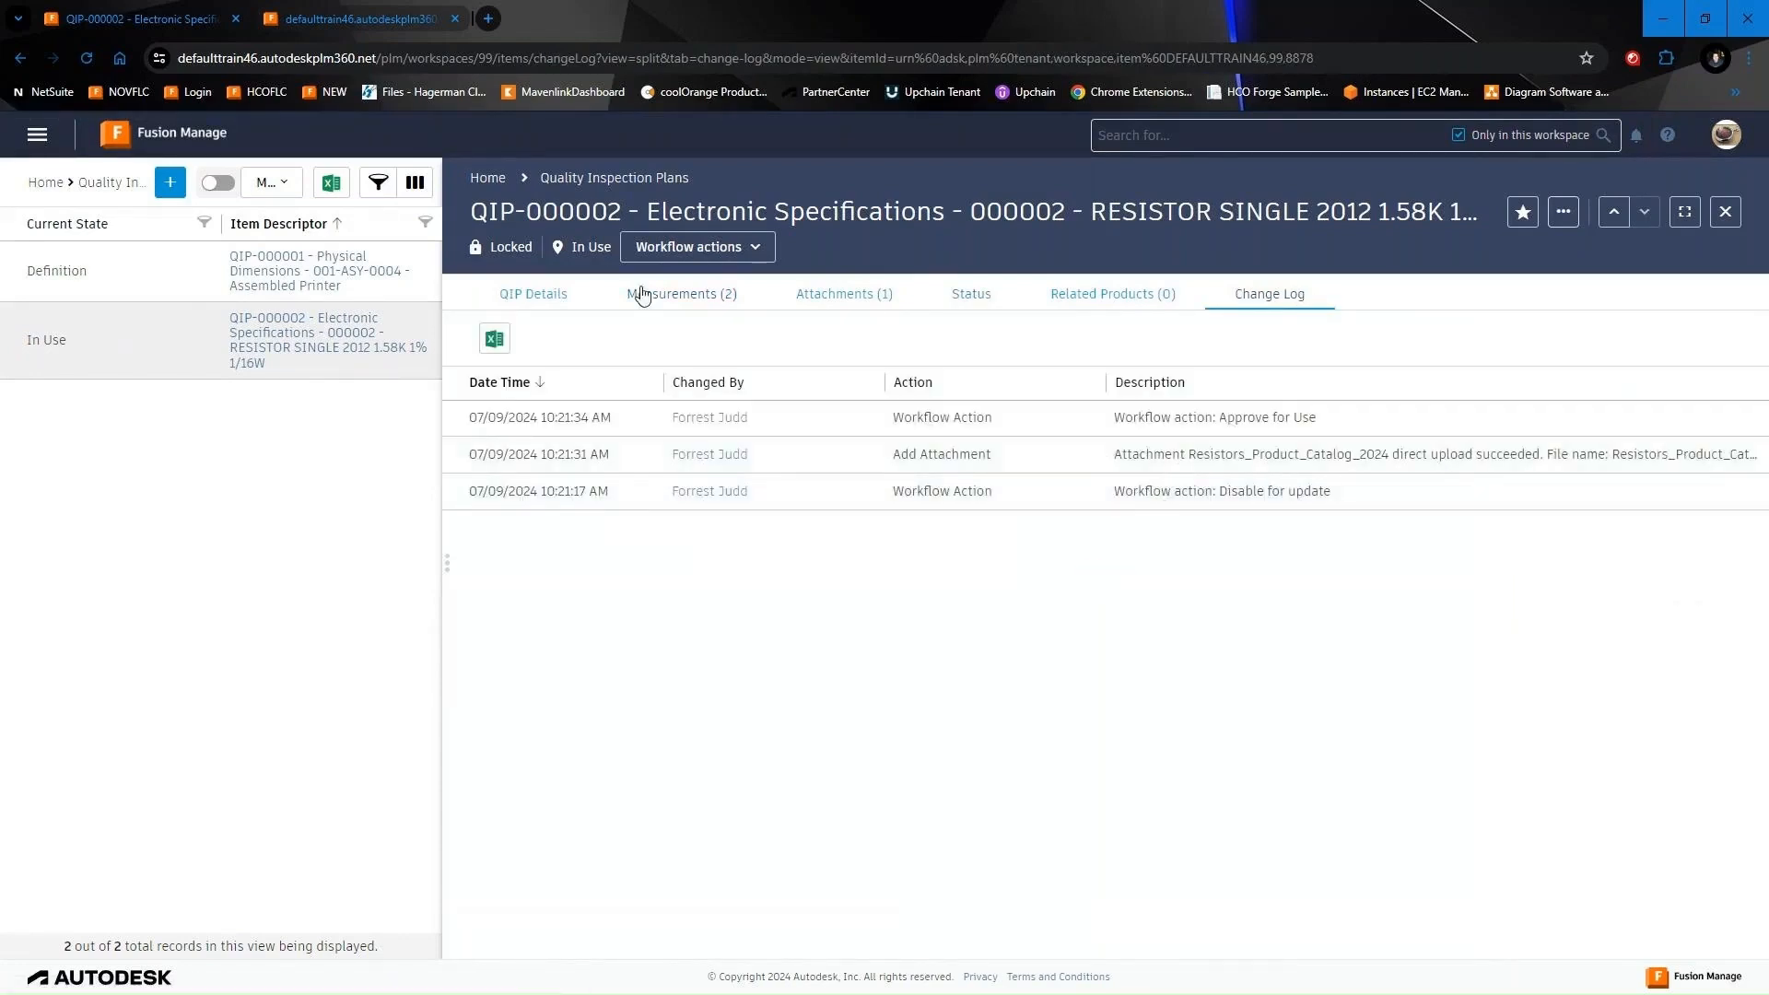
{"action": "left_click", "coordinate": [557, 295]}
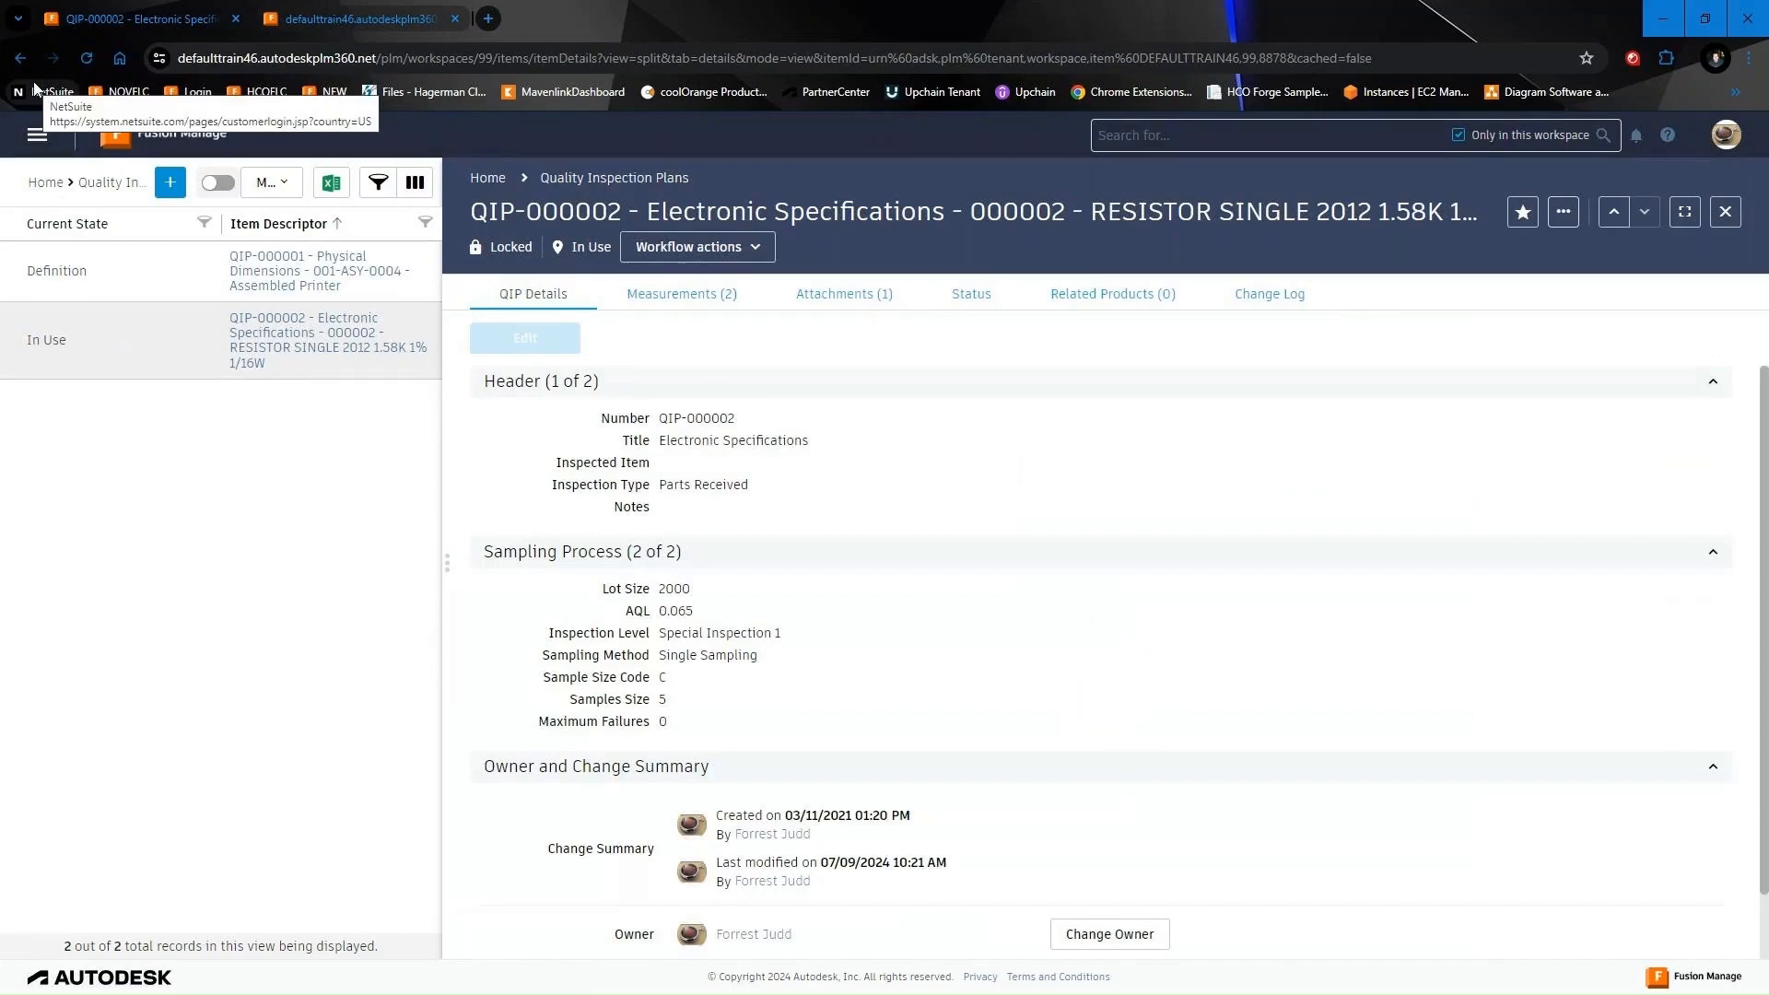
Open the Quality Inspections workspace under Quality Management
{"action": "left_click", "coordinate": [37, 135]}
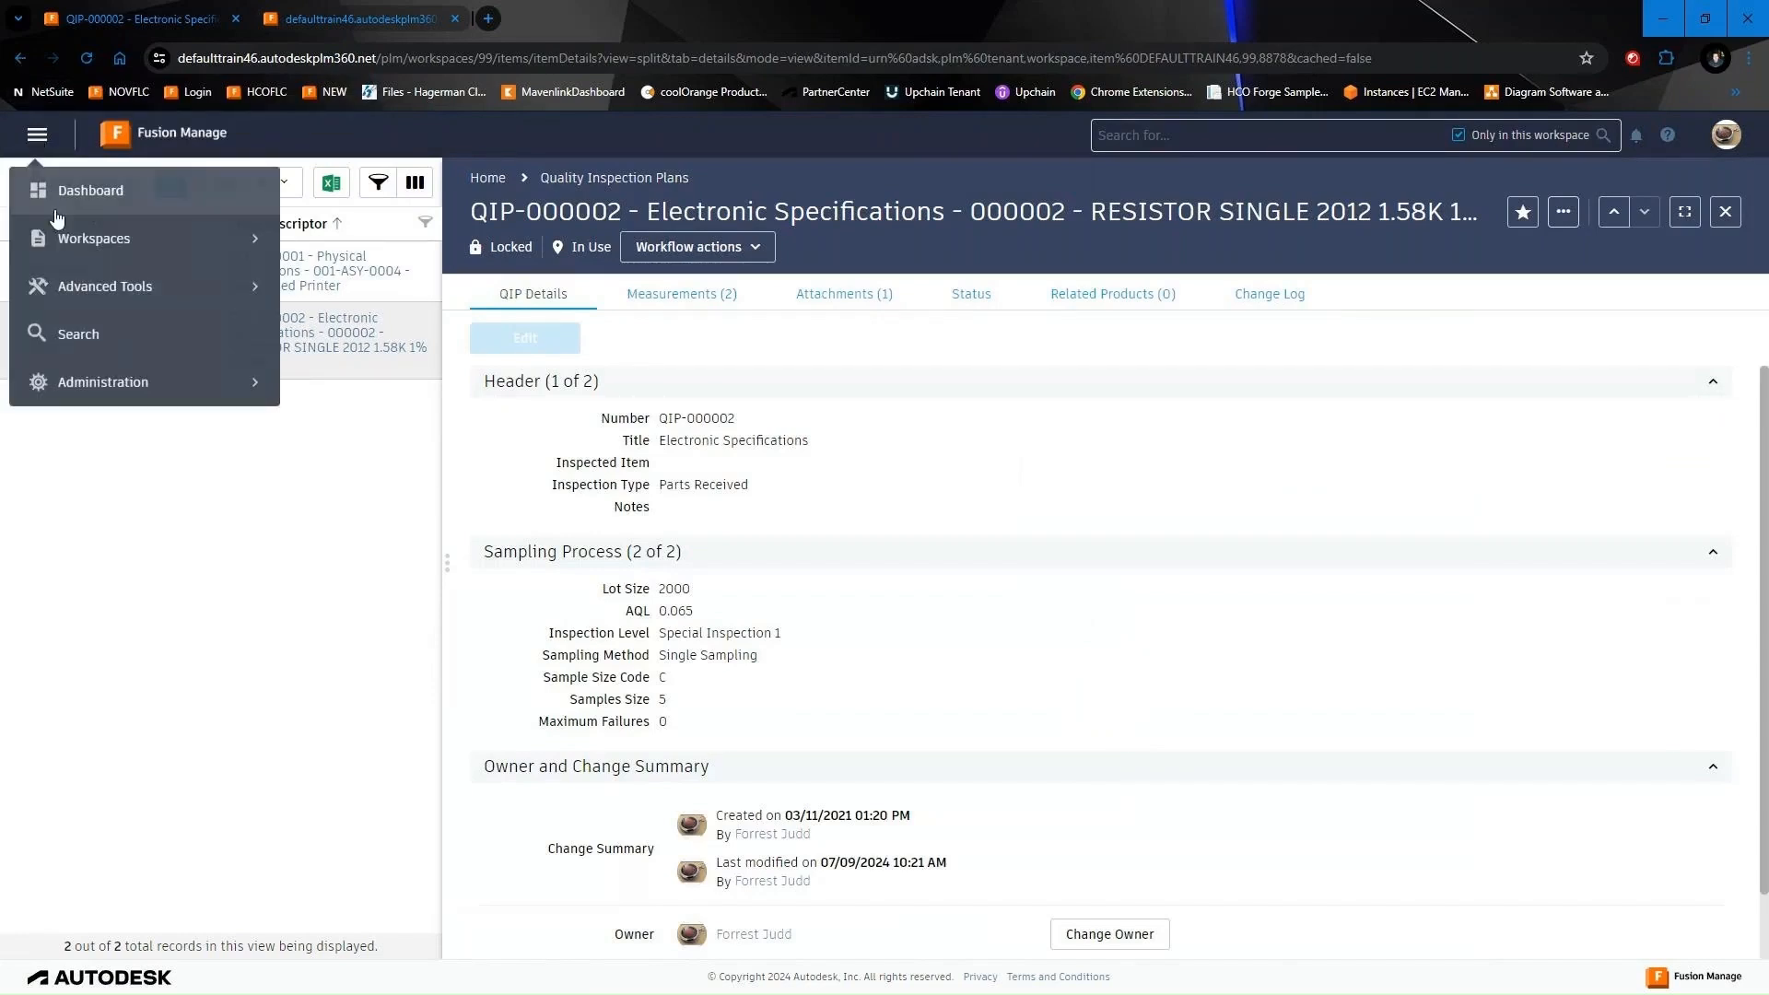
{"action": "left_click", "coordinate": [83, 241]}
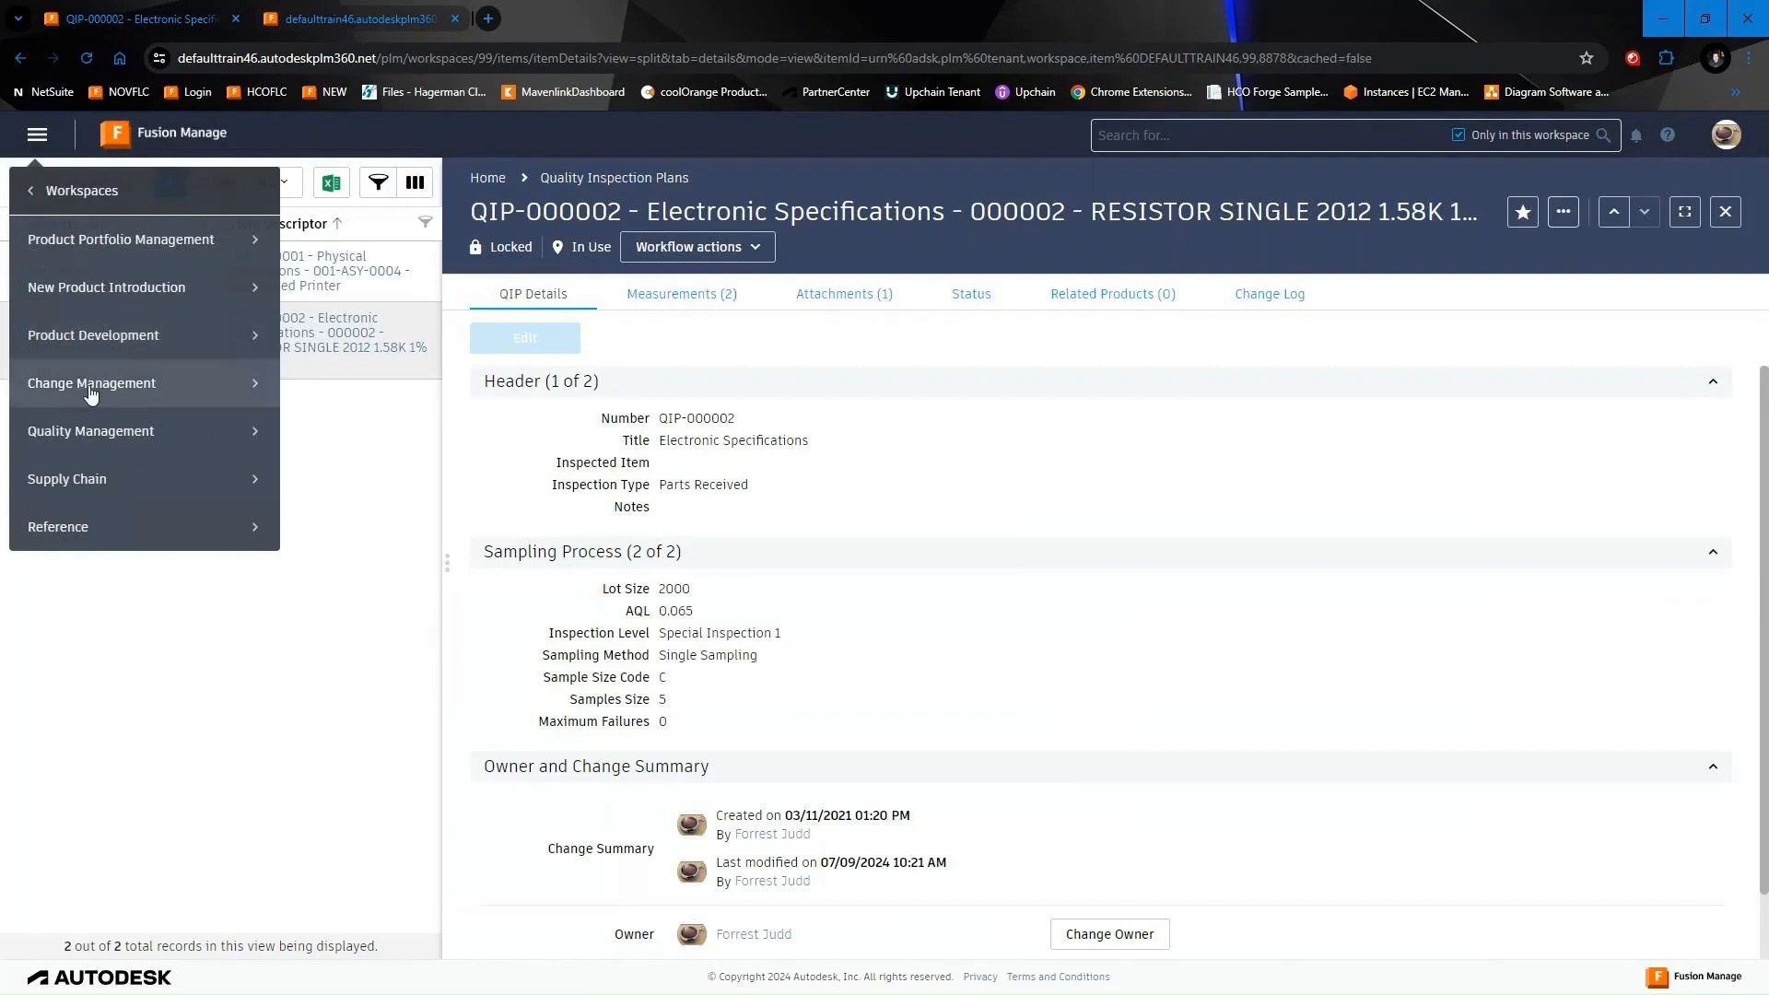
{"action": "left_click", "coordinate": [85, 430]}
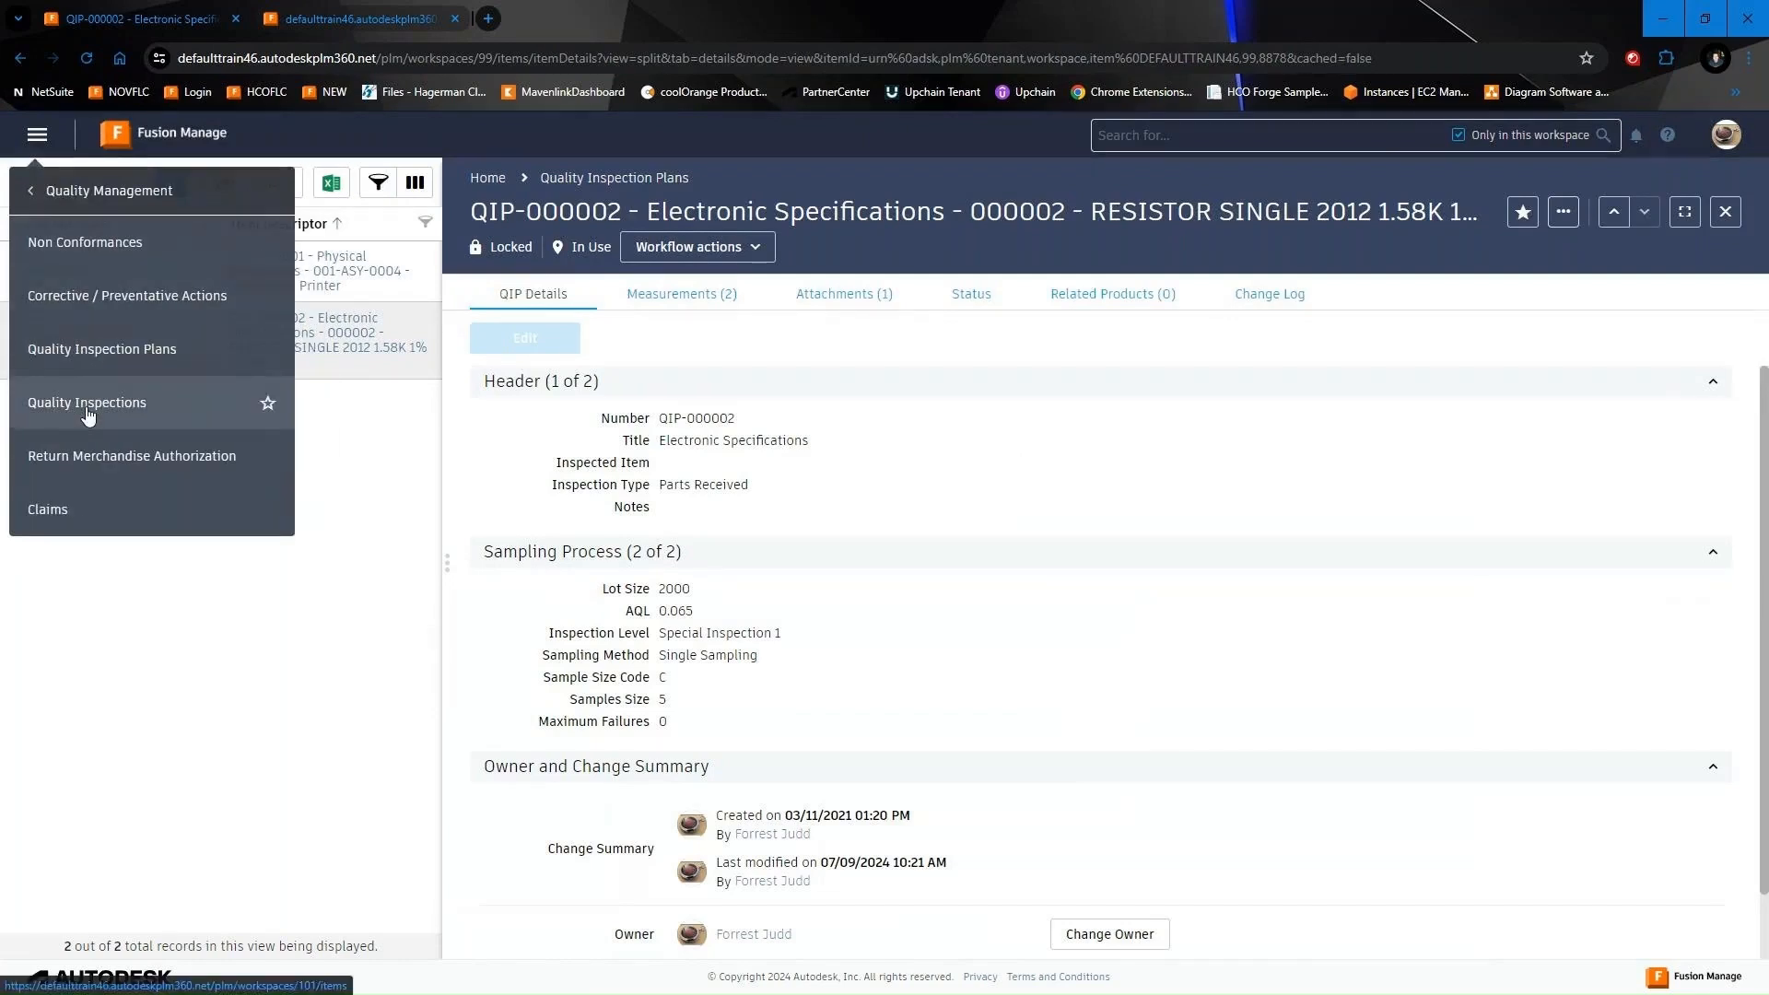
{"action": "left_click", "coordinate": [94, 417]}
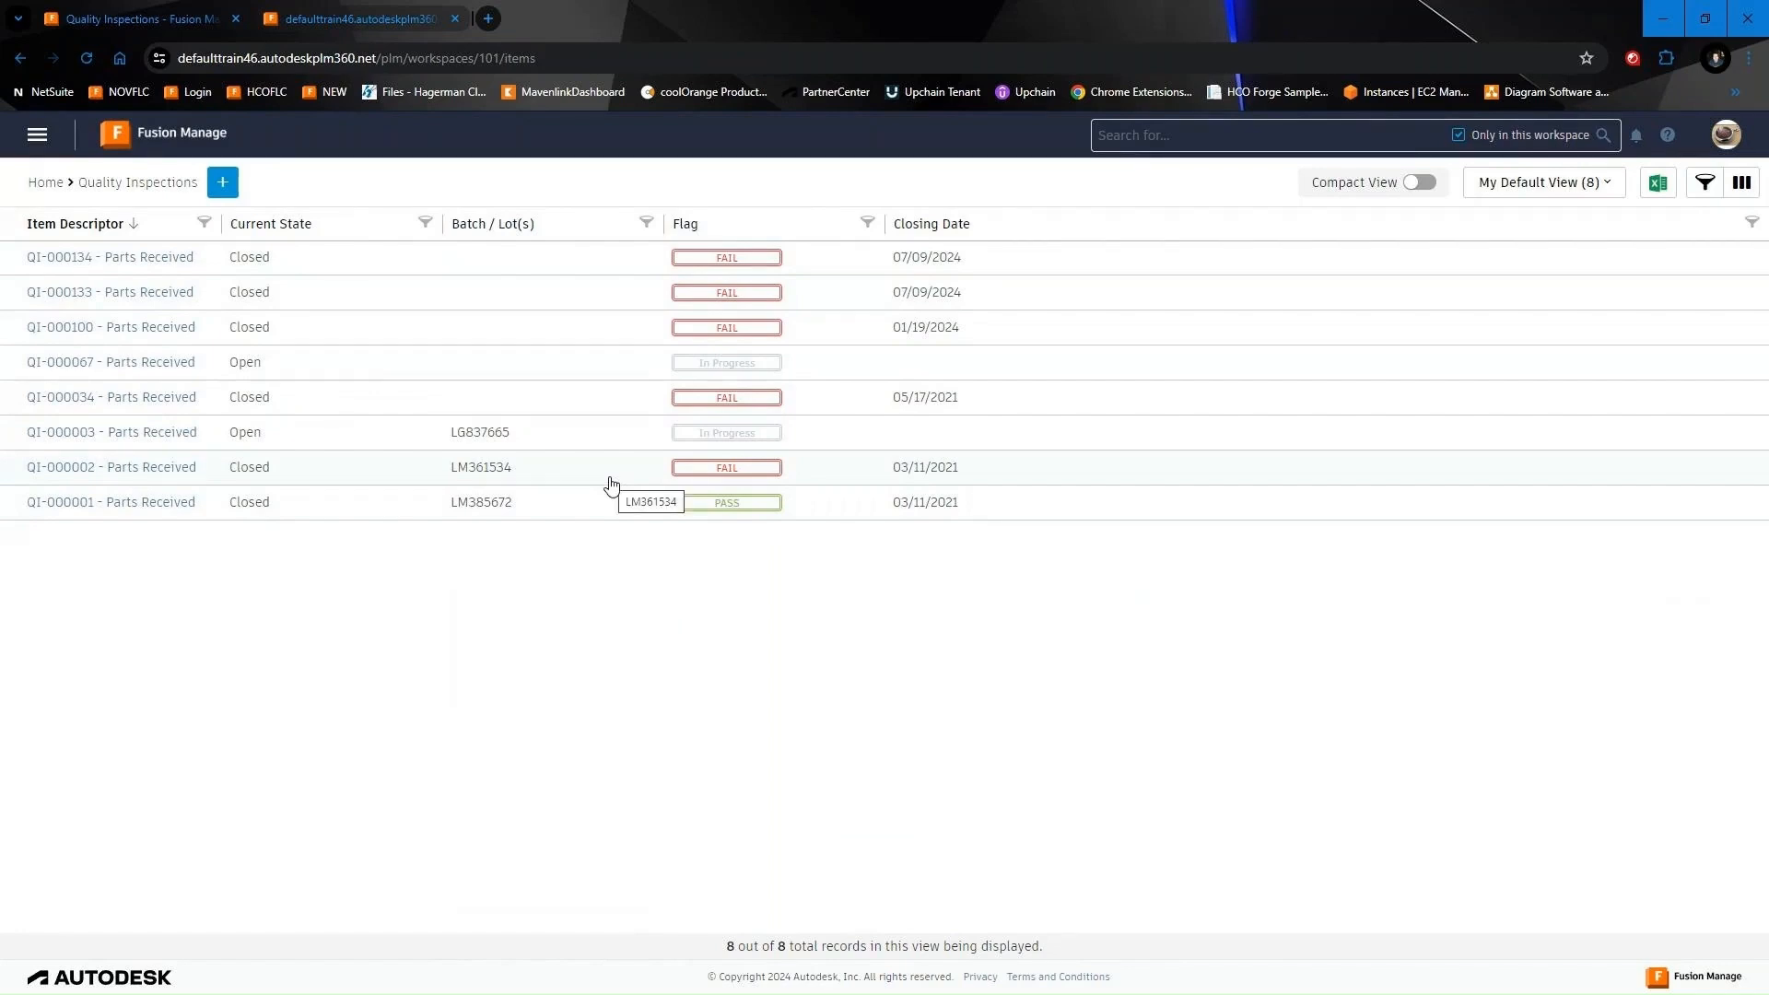
Start a new quality inspection with Related QIP QIP-000002 - Electronic Specifications and Inspected Item 001-ELC-0256 - Resistor 1Mohm 1/16W 1% 0402 [REV:A]
{"action": "left_click", "coordinate": [224, 186]}
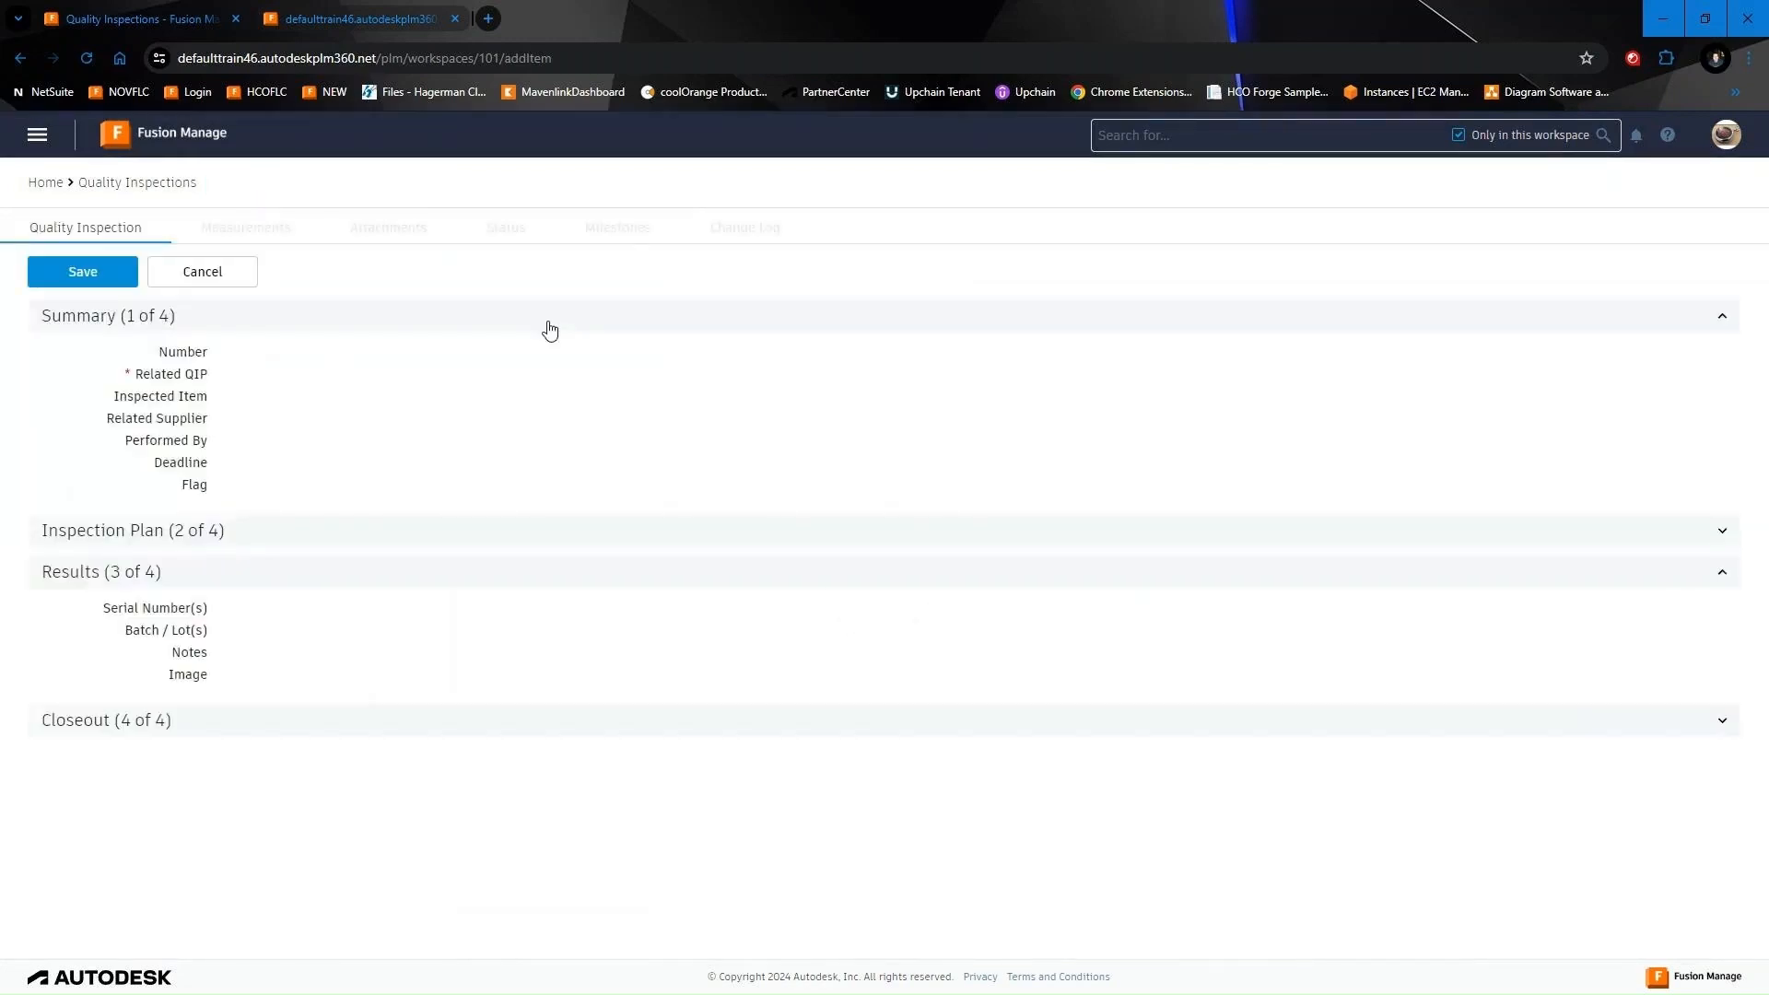
{"action": "left_click", "coordinate": [303, 380]}
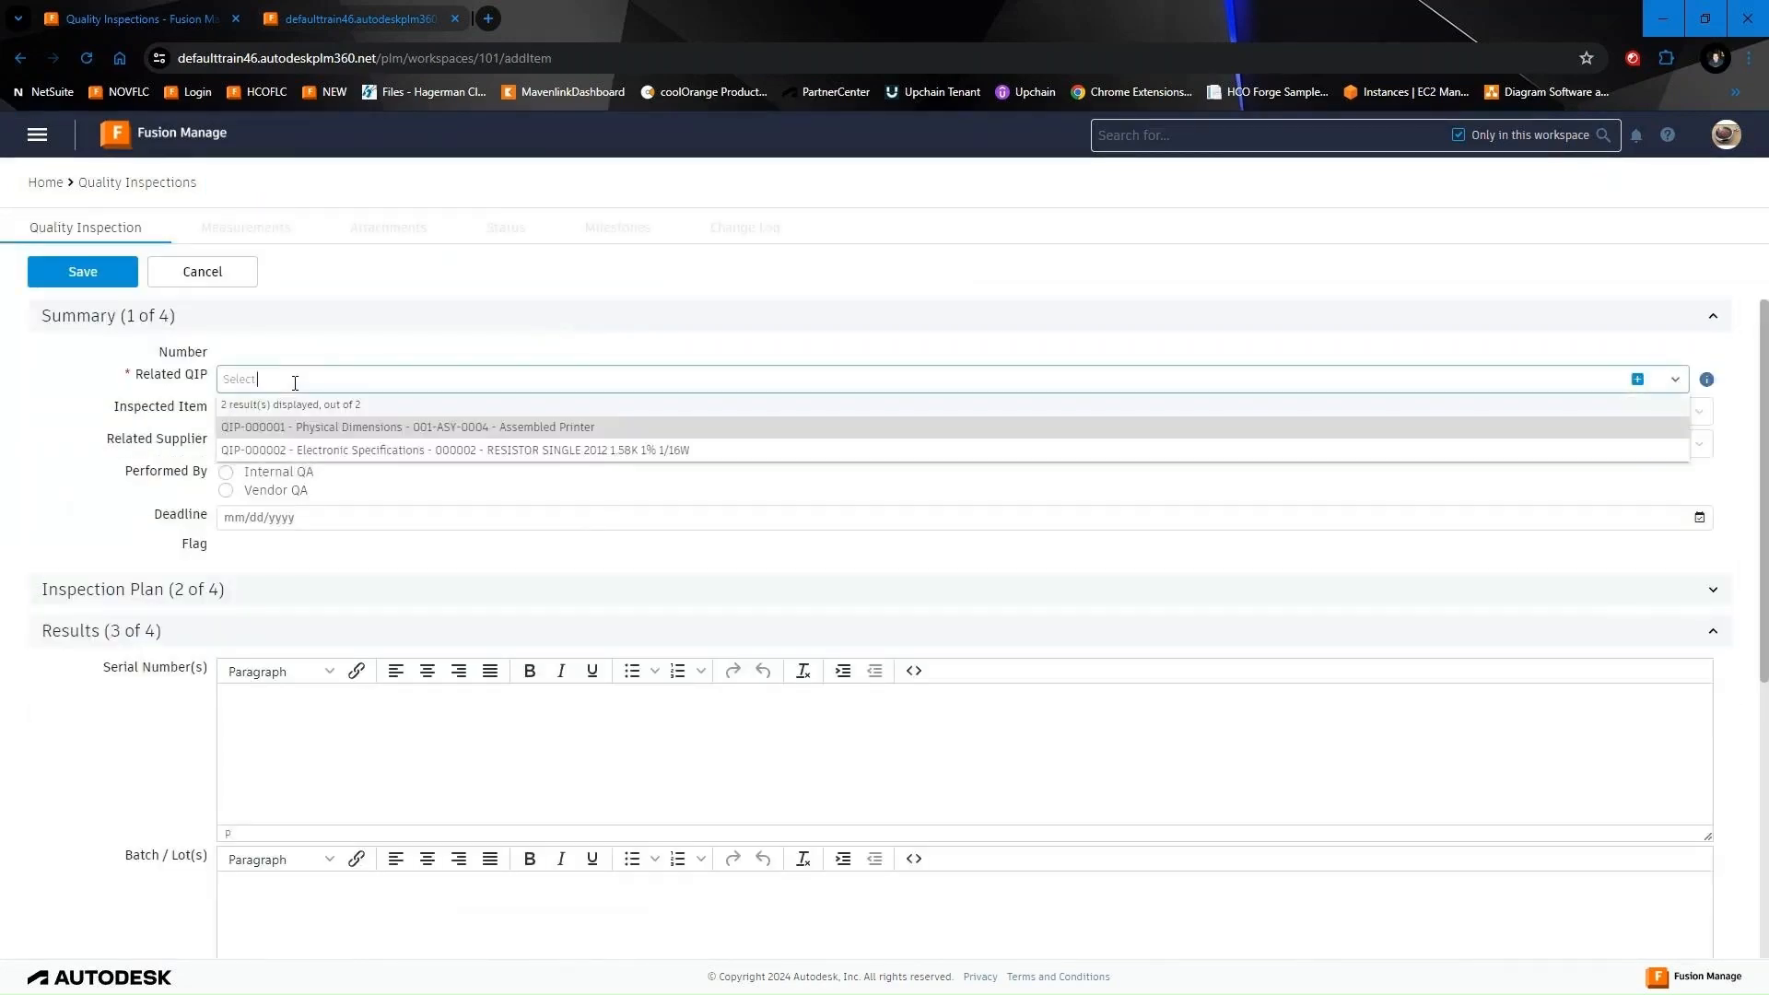
{"action": "left_click", "coordinate": [544, 452]}
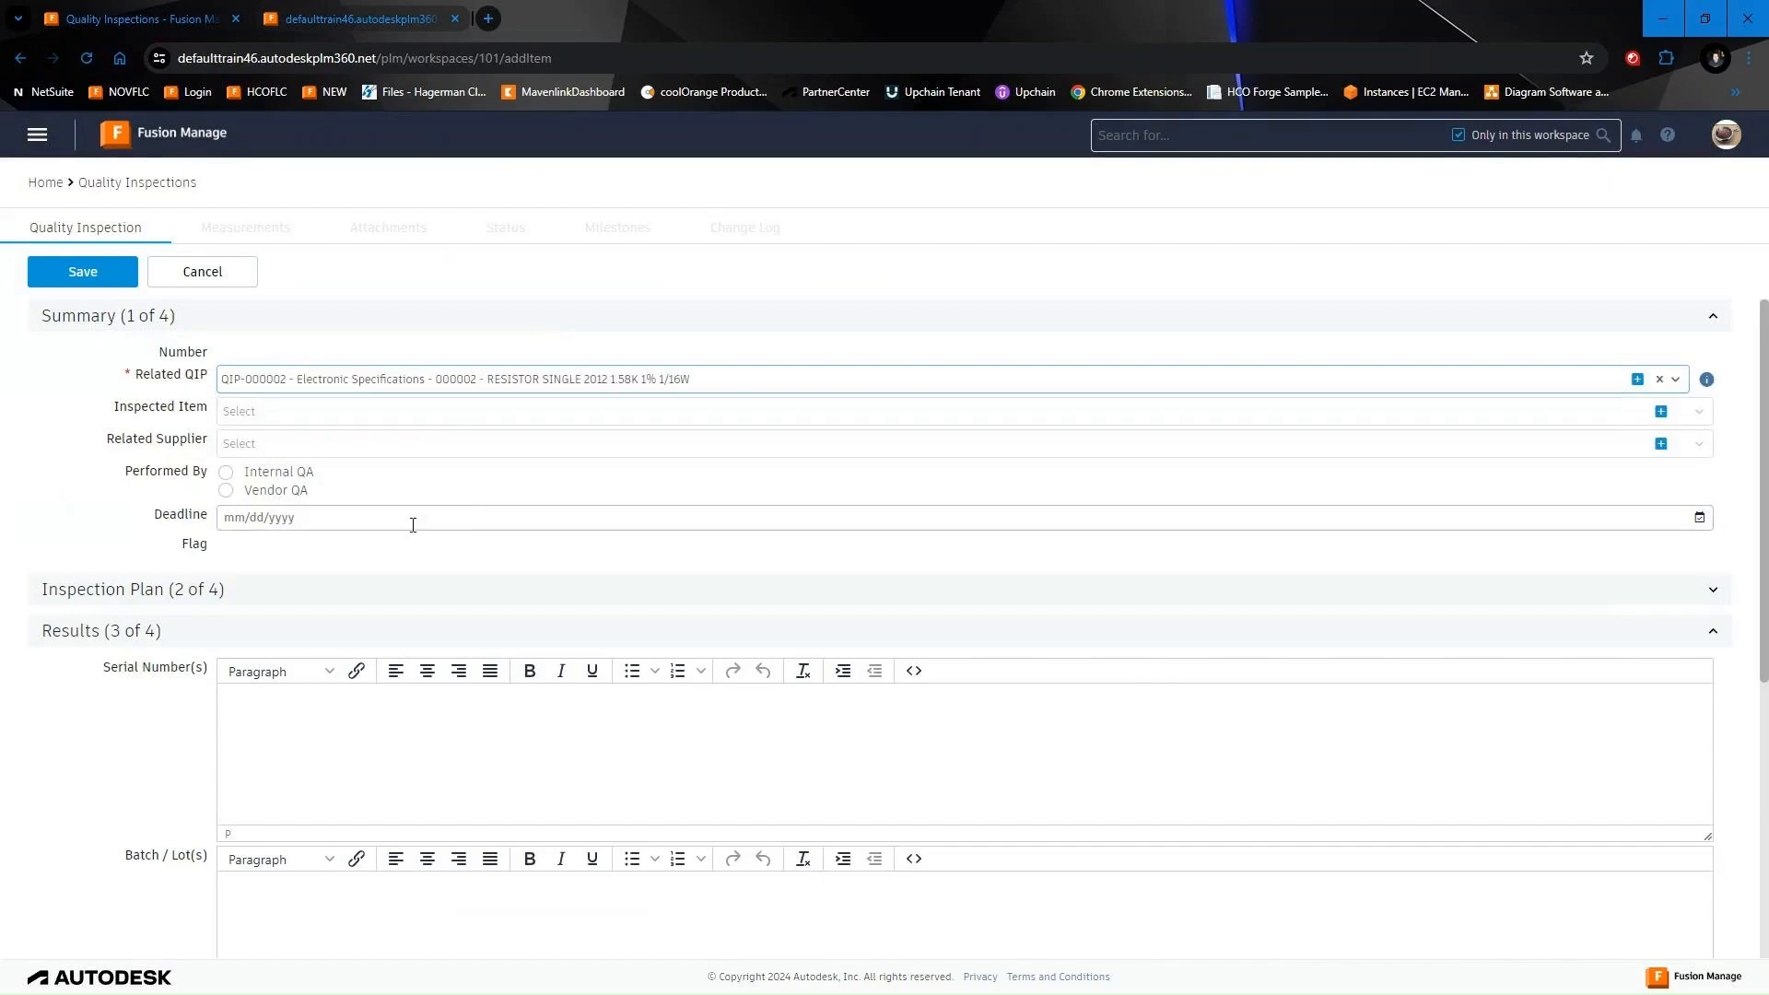
{"action": "left_click", "coordinate": [290, 411]}
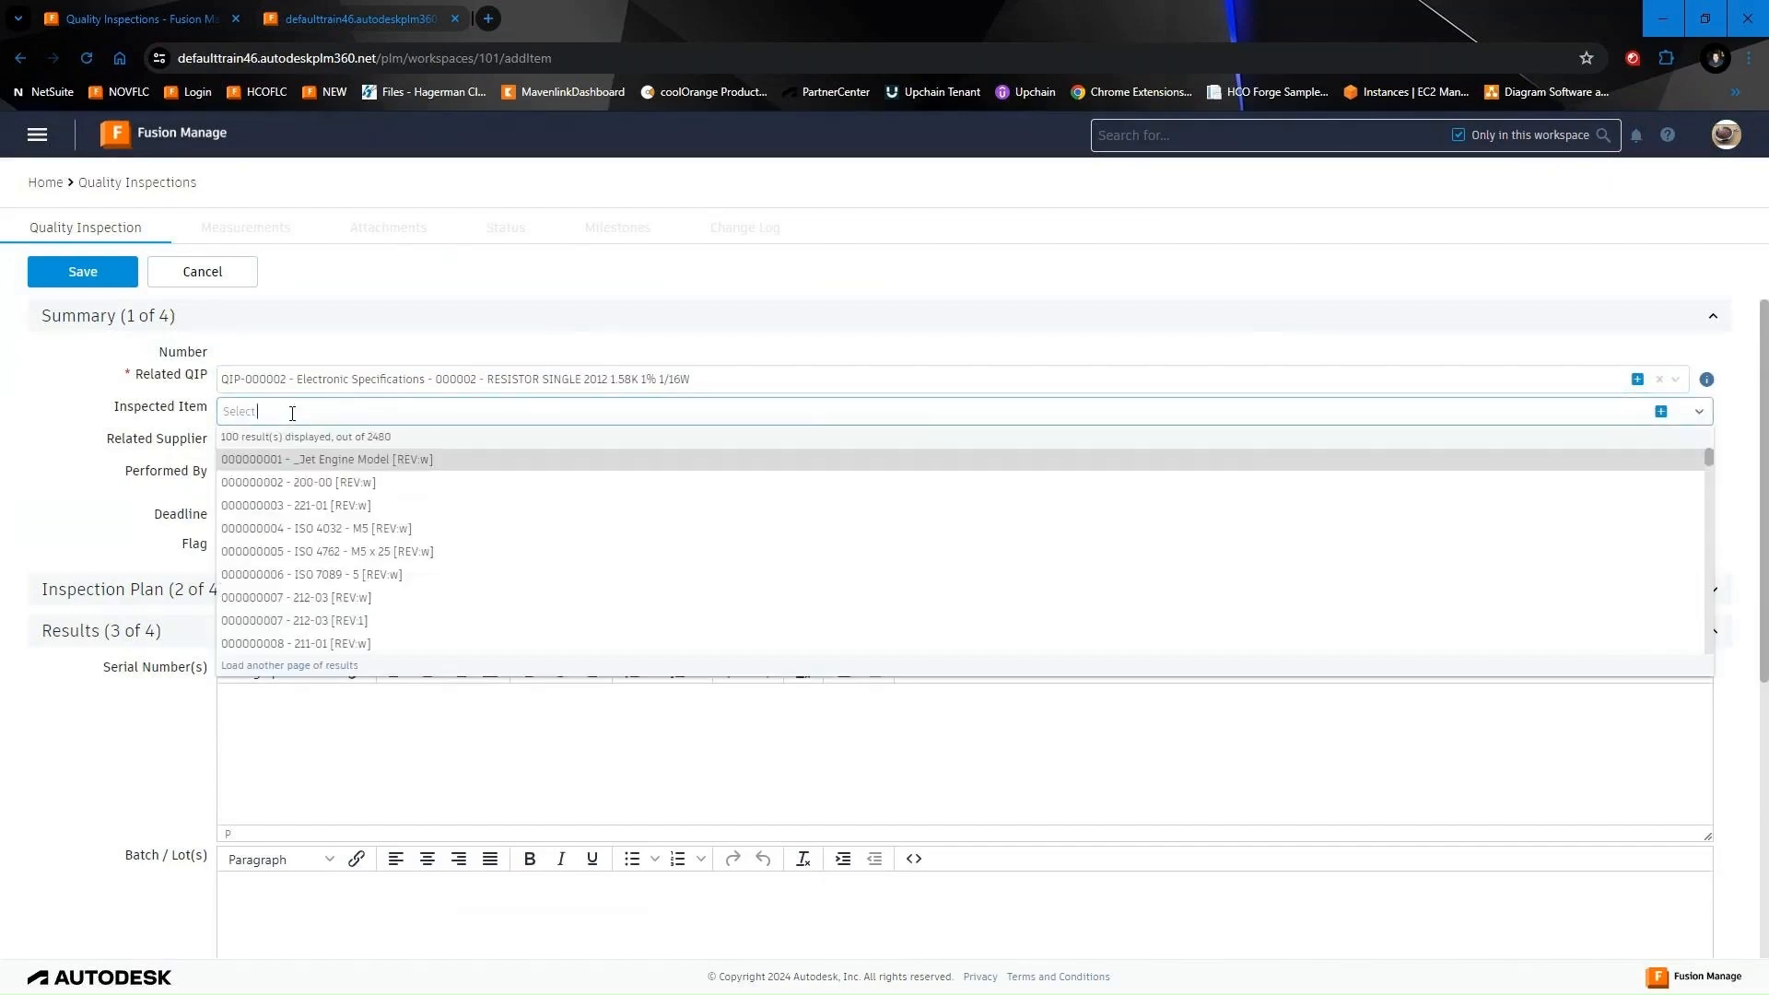
{"action": "type", "text": "resistor"}
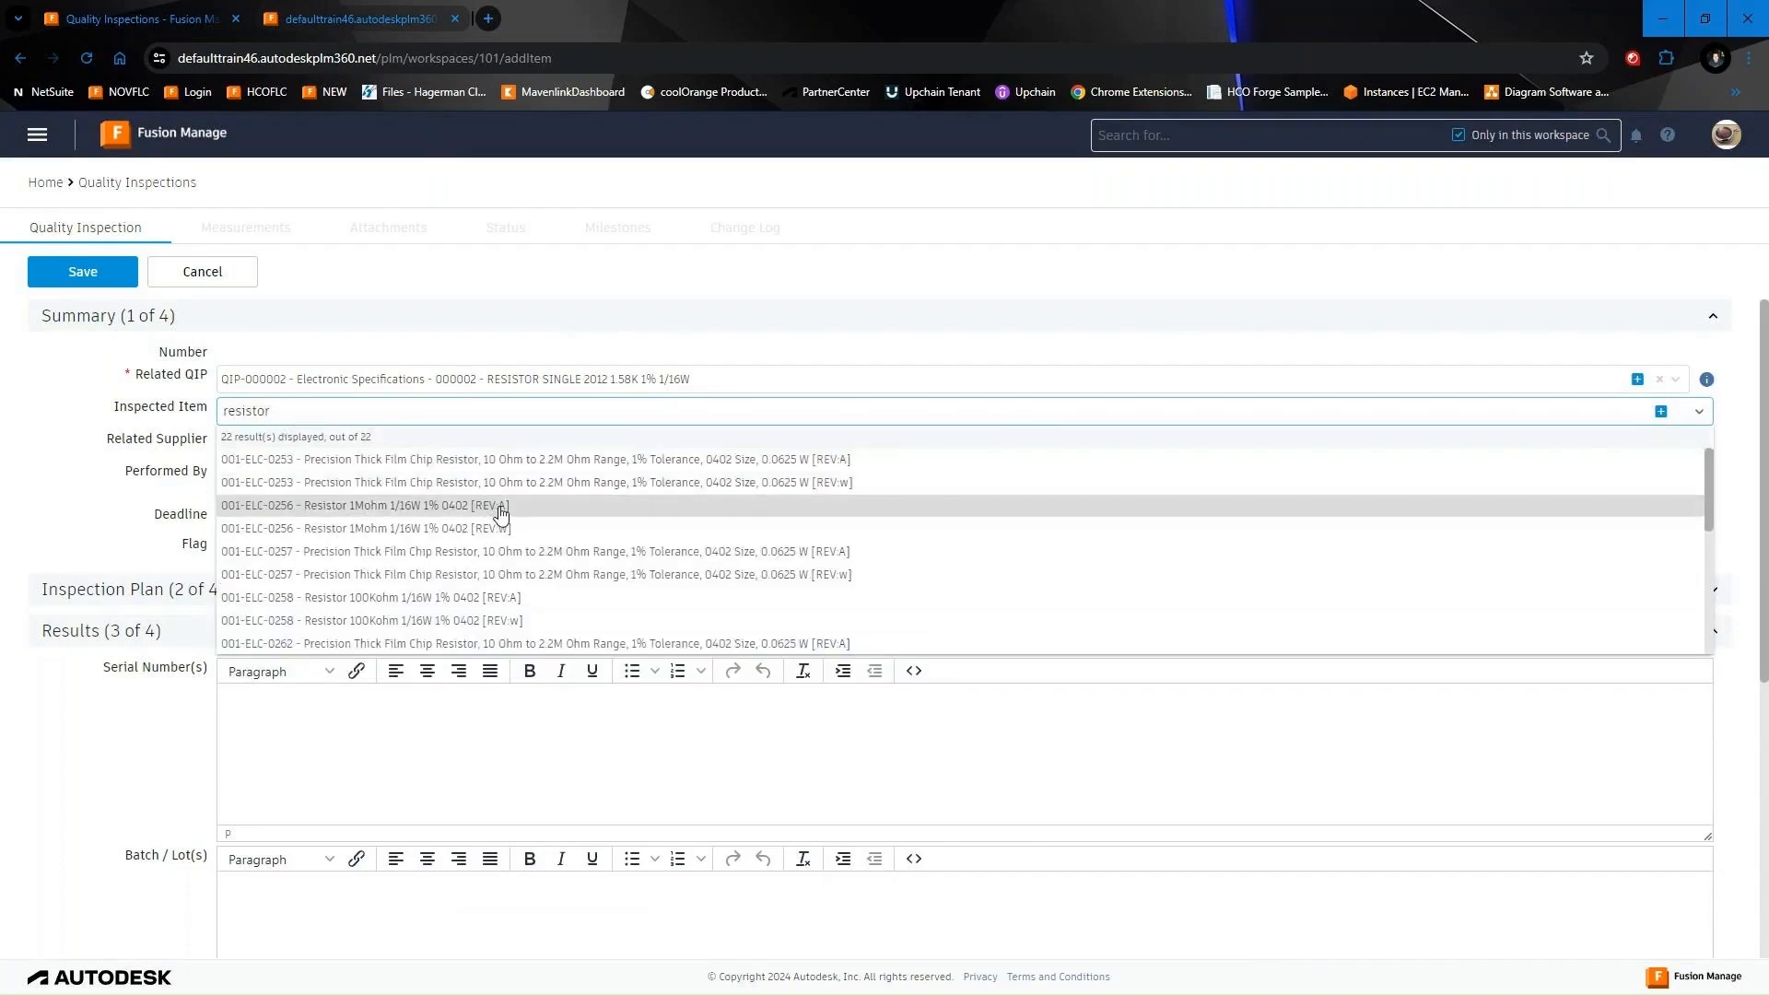
{"action": "left_click", "coordinate": [495, 514]}
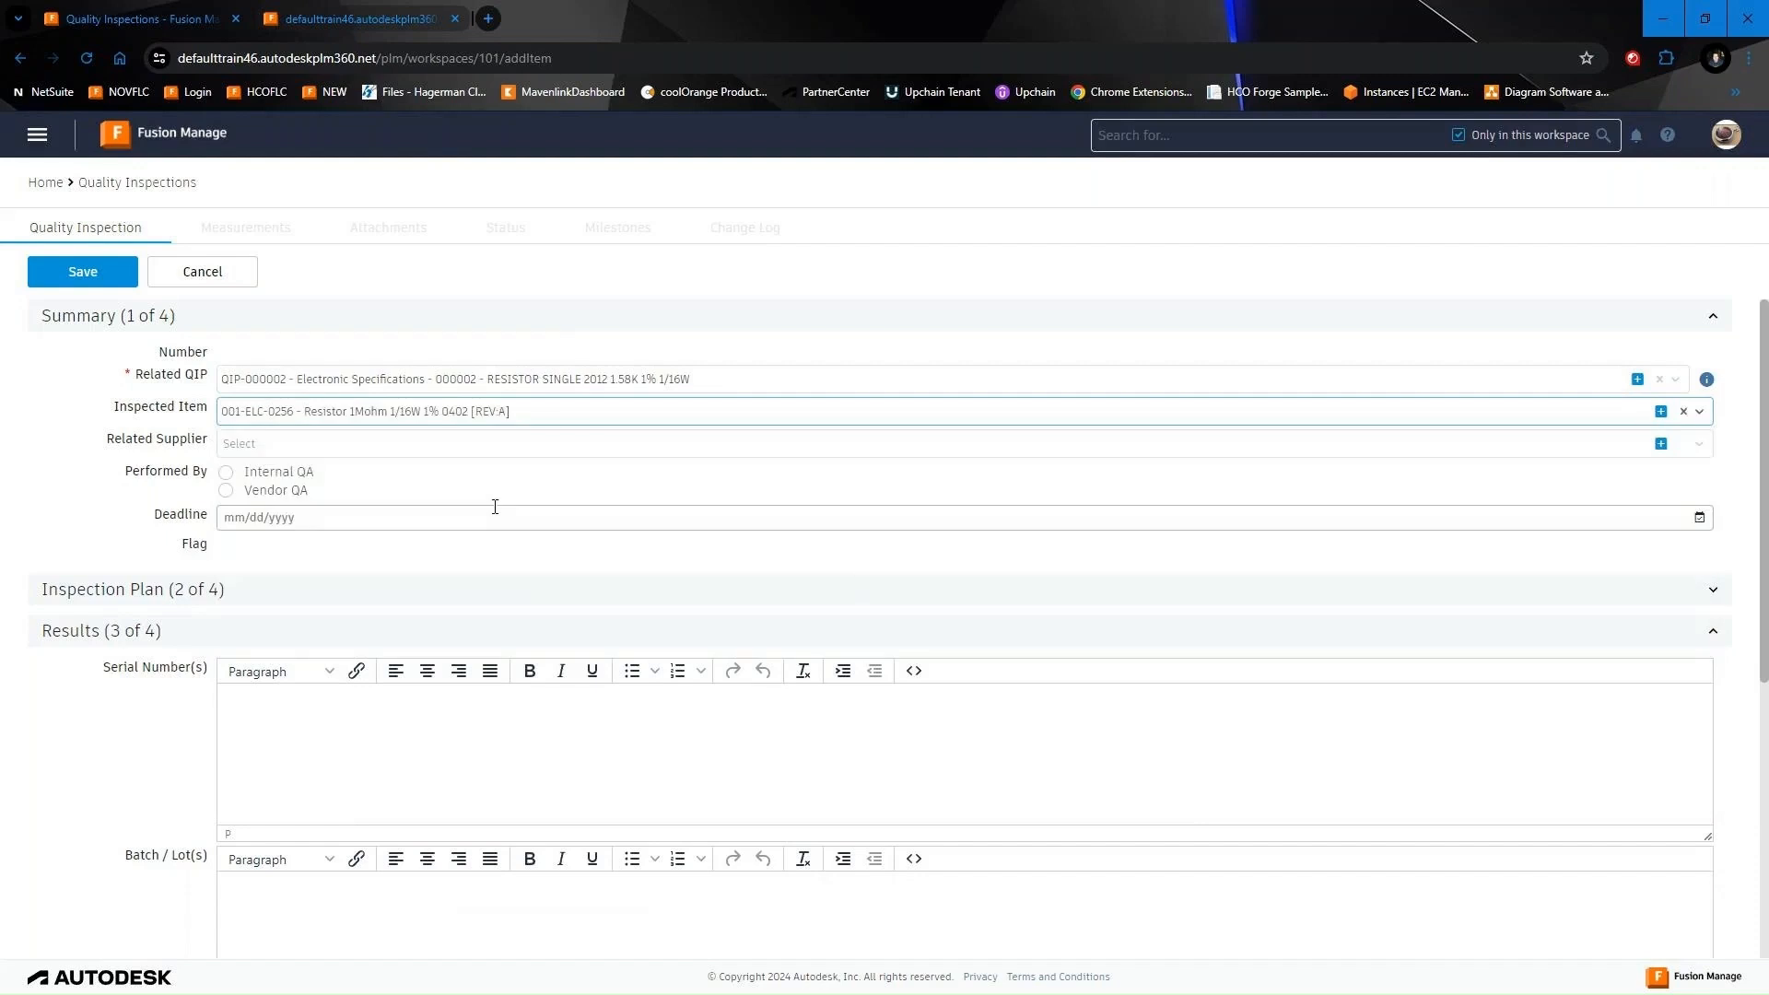
Set the related supplier to Yageo and Performed By to Internal QA, check the inspection plan section, and save the inspection
{"action": "left_click", "coordinate": [319, 443]}
{"action": "scroll", "coordinate": [296, 605], "scroll_direction": "down", "scroll_amount": 5}
{"action": "left_click", "coordinate": [266, 686]}
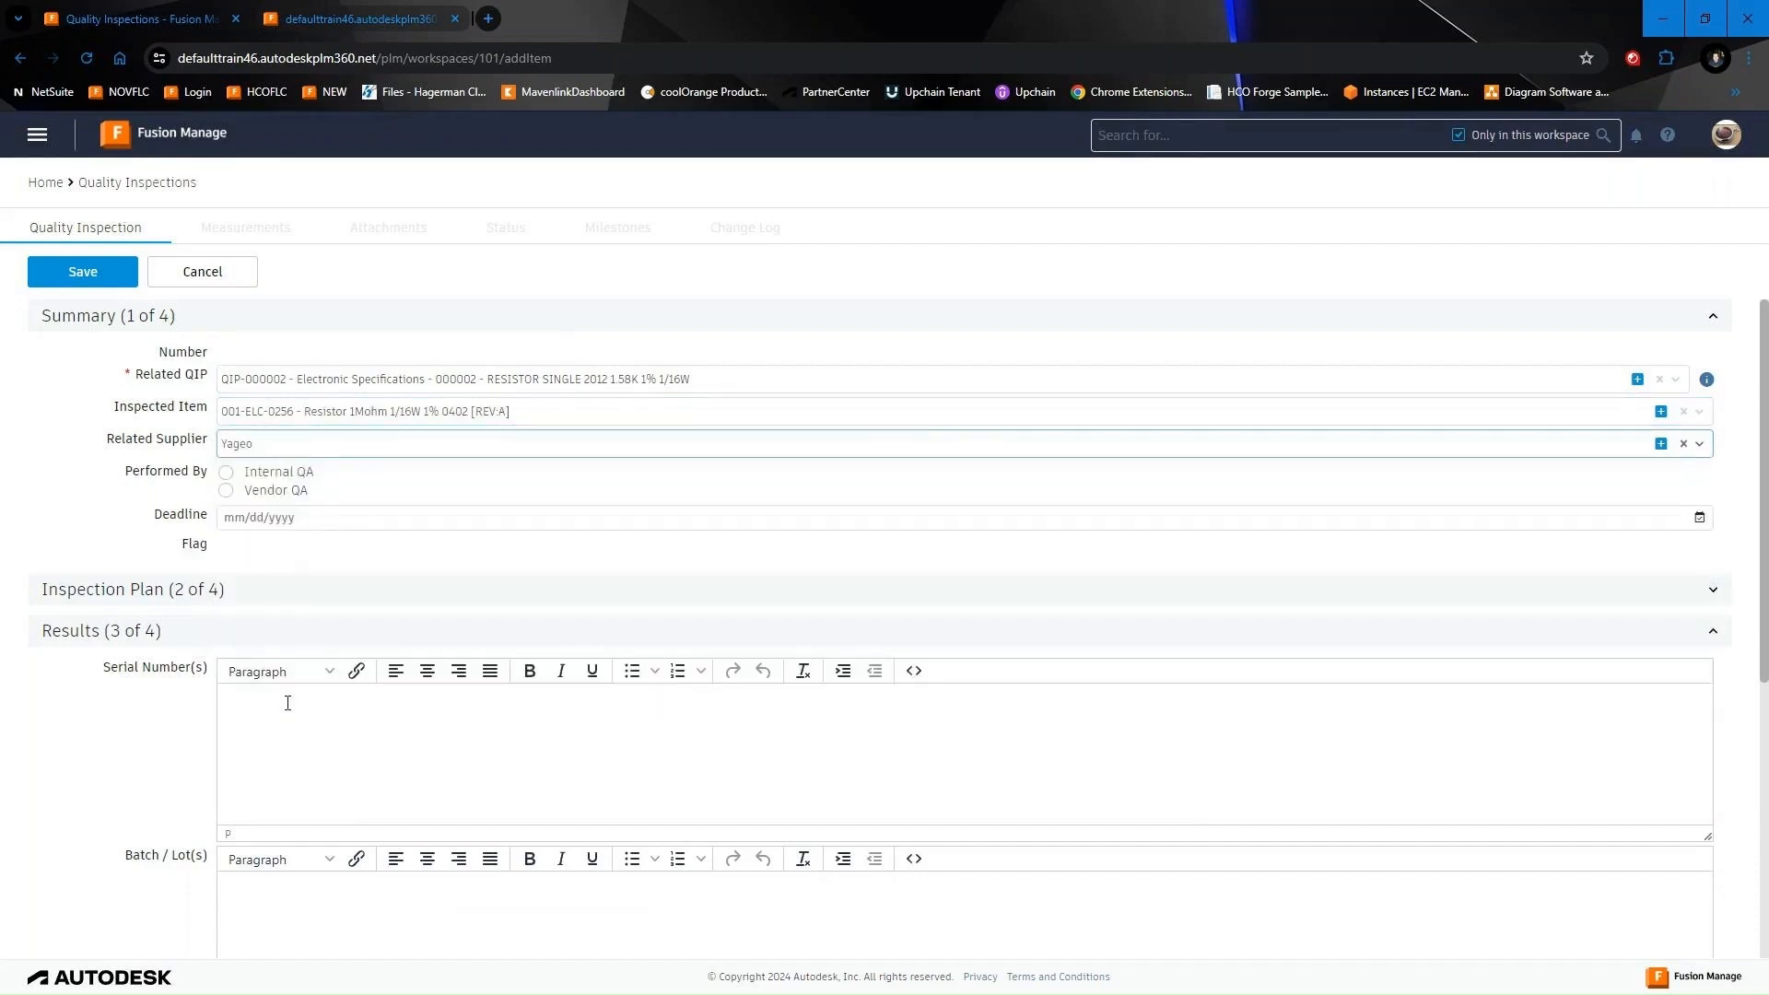
{"action": "left_click", "coordinate": [228, 474]}
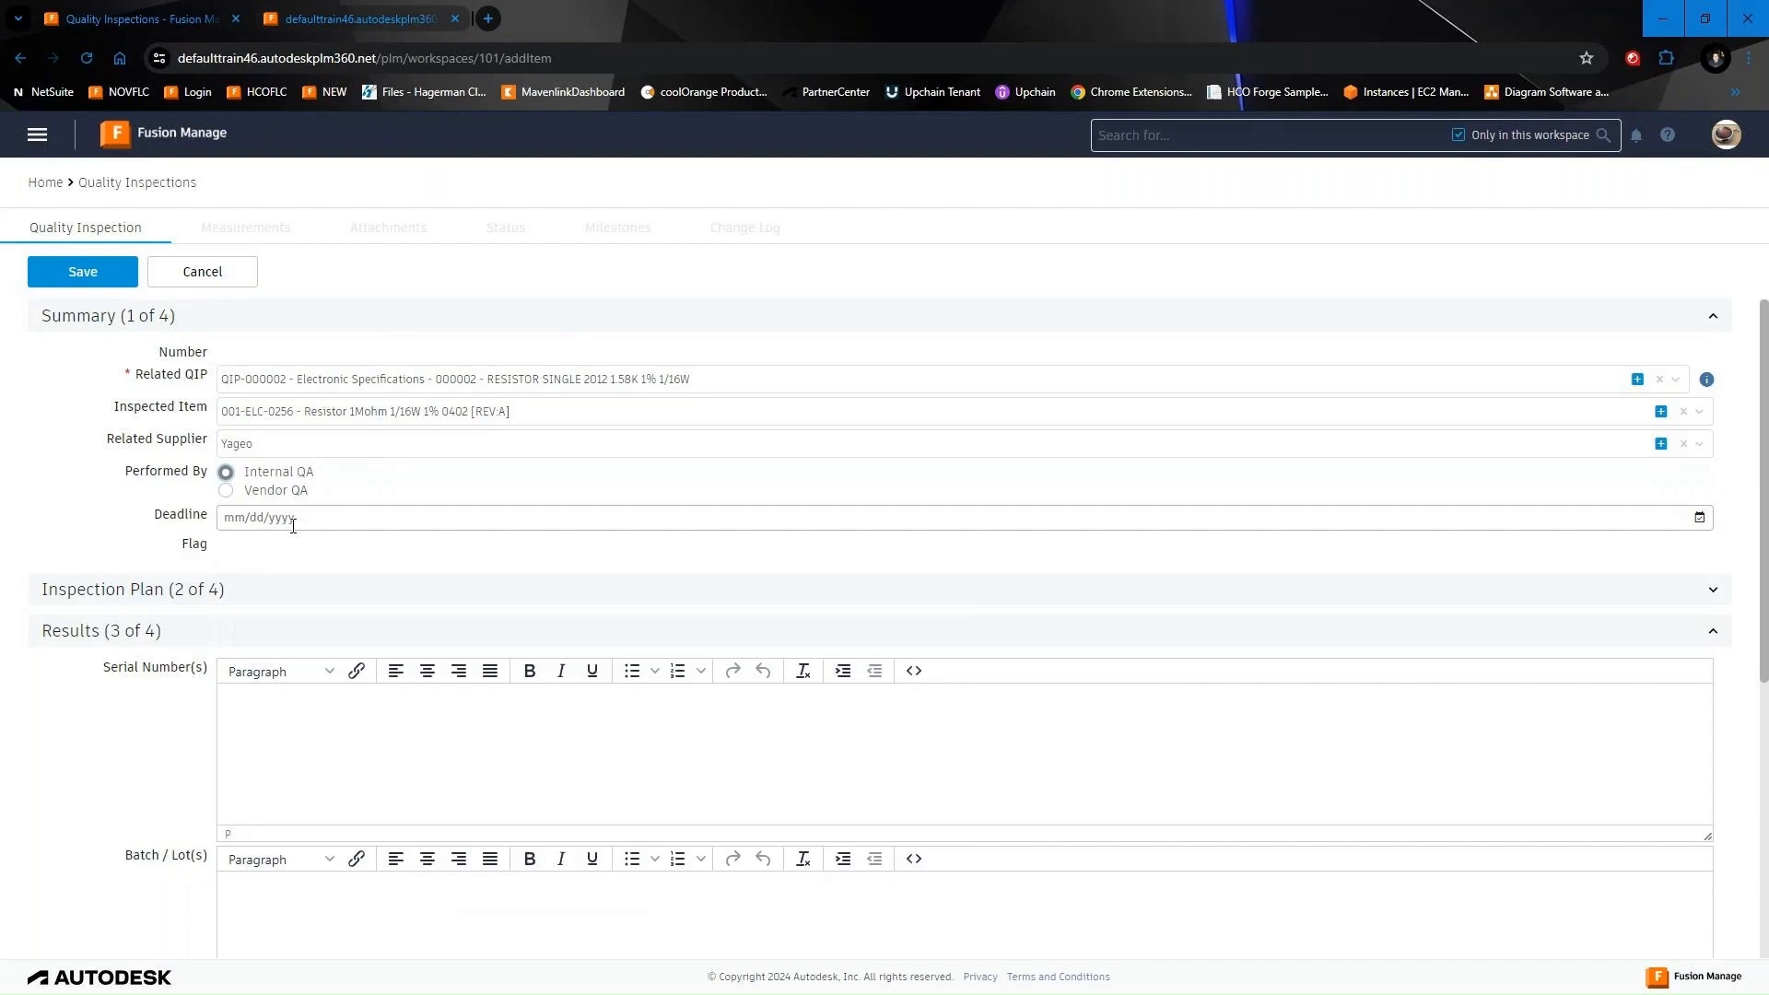
{"action": "left_click", "coordinate": [257, 597]}
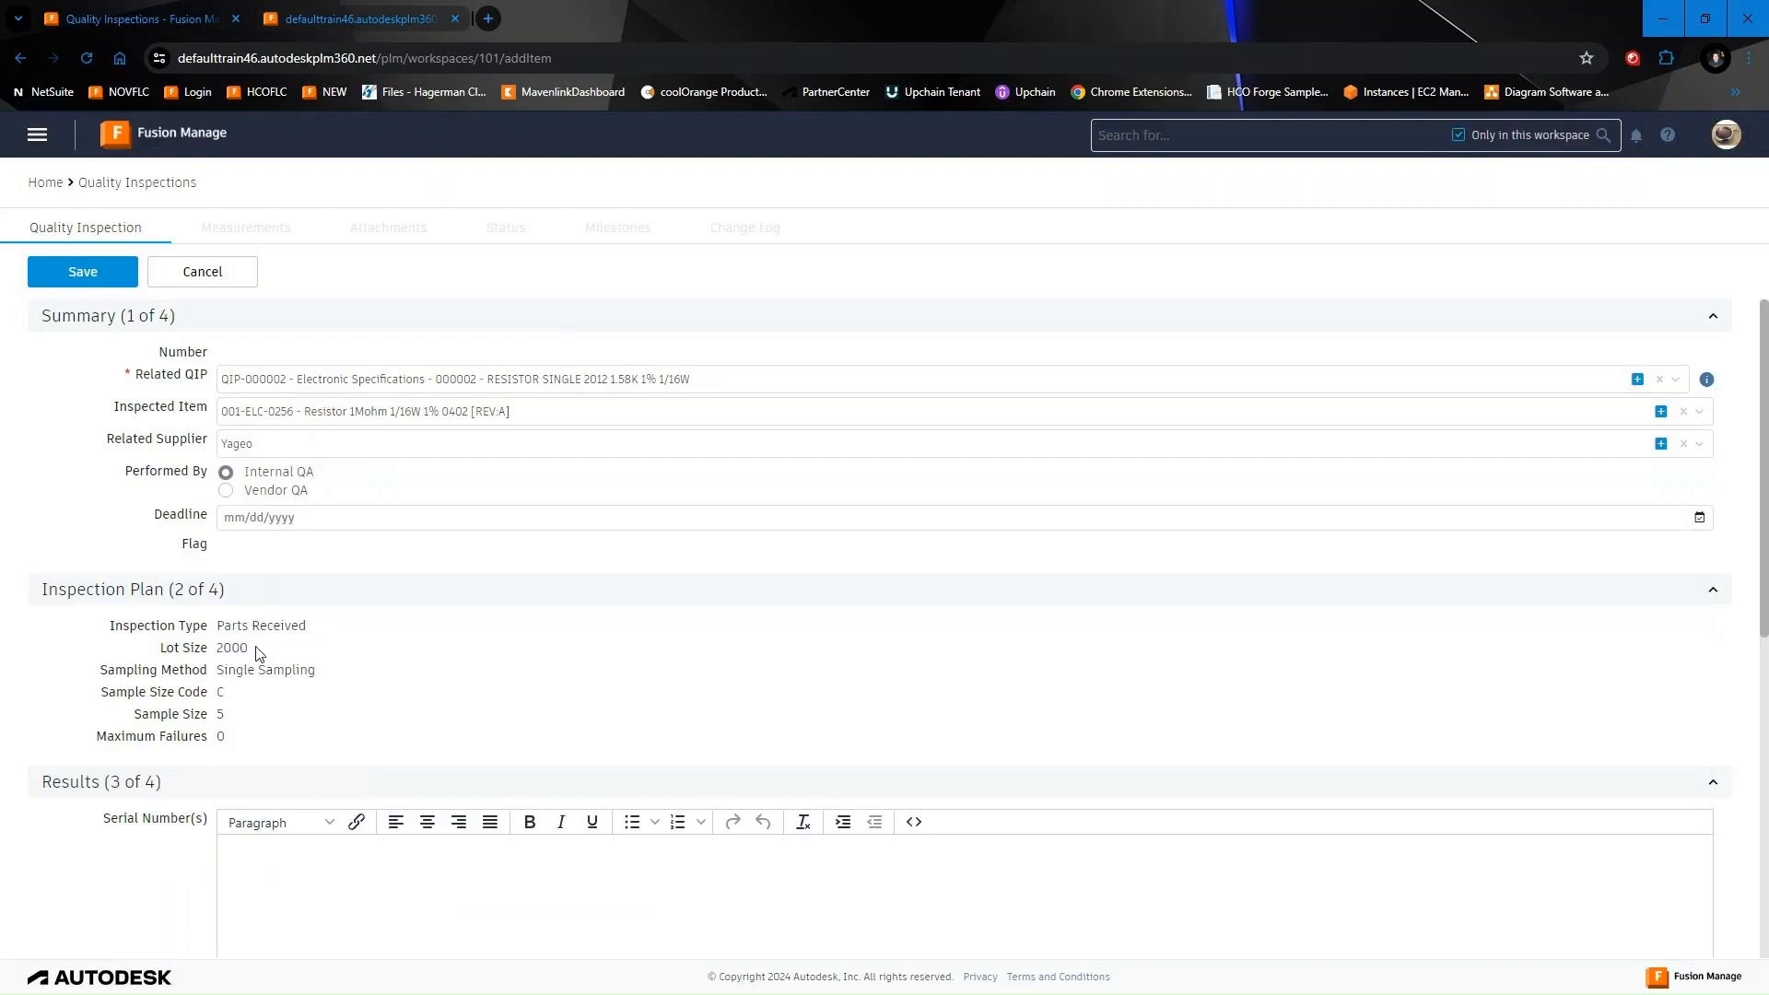
{"action": "left_click_drag", "start_coordinate": [225, 626], "coordinate": [245, 701]}
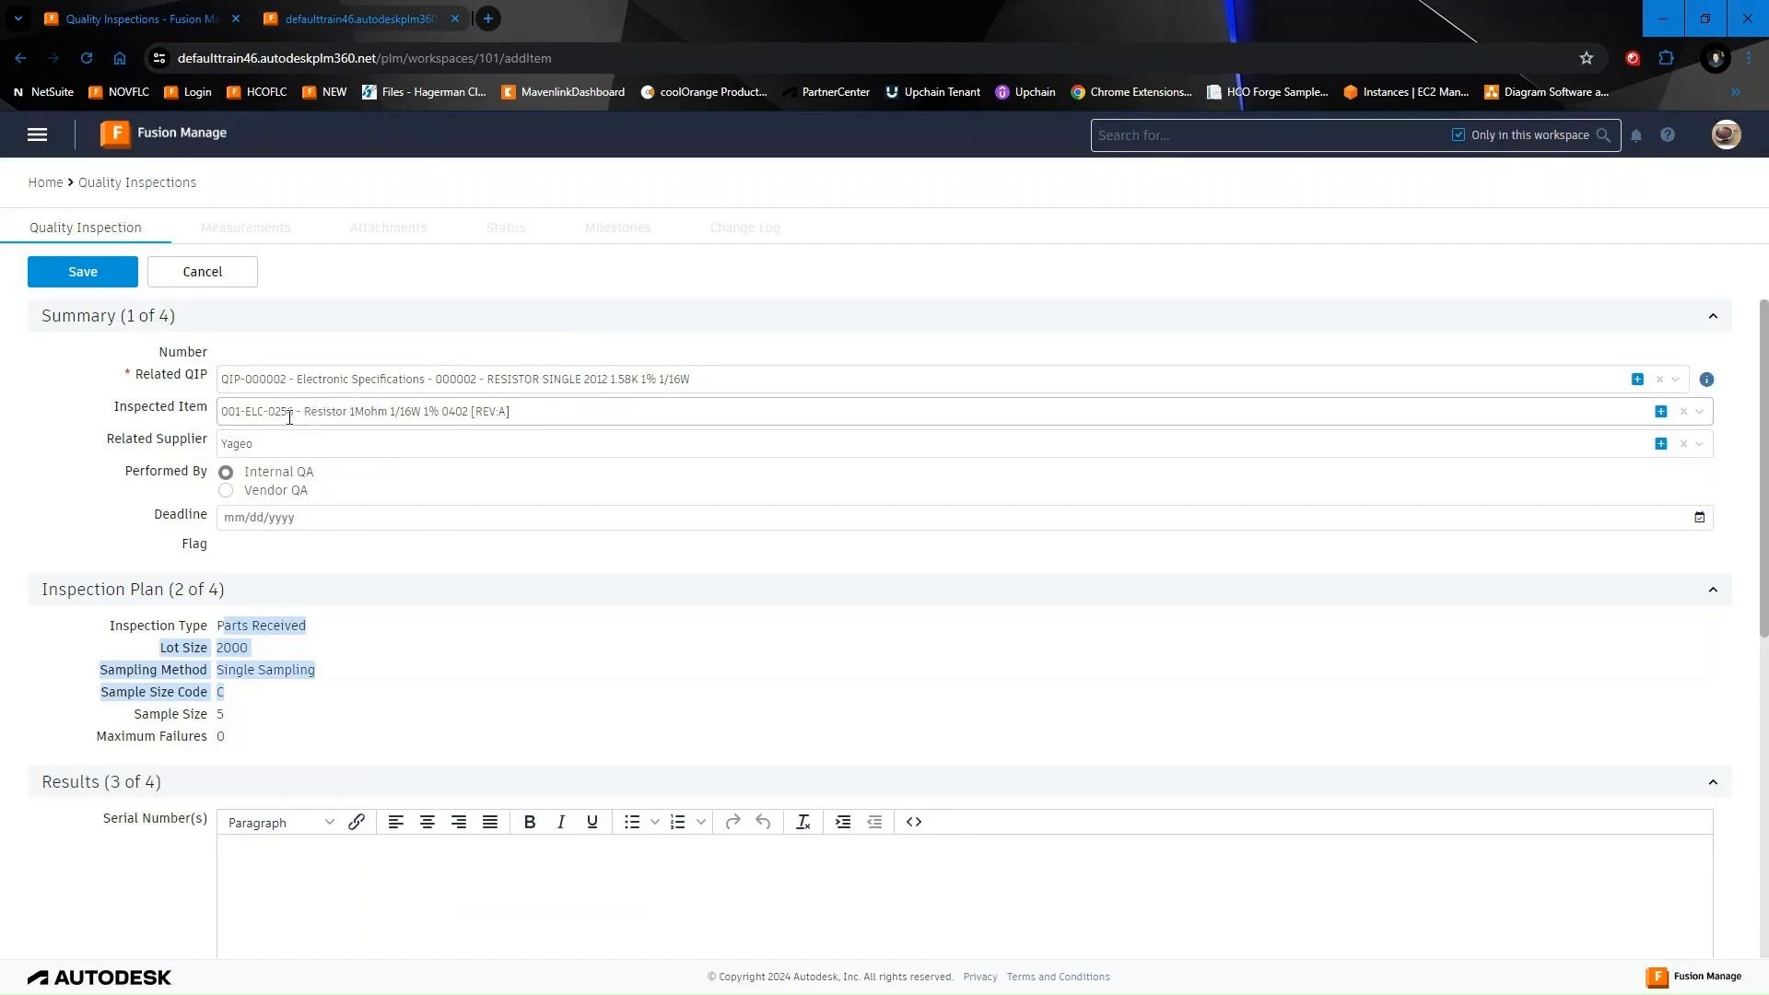
{"action": "left_click", "coordinate": [80, 275]}
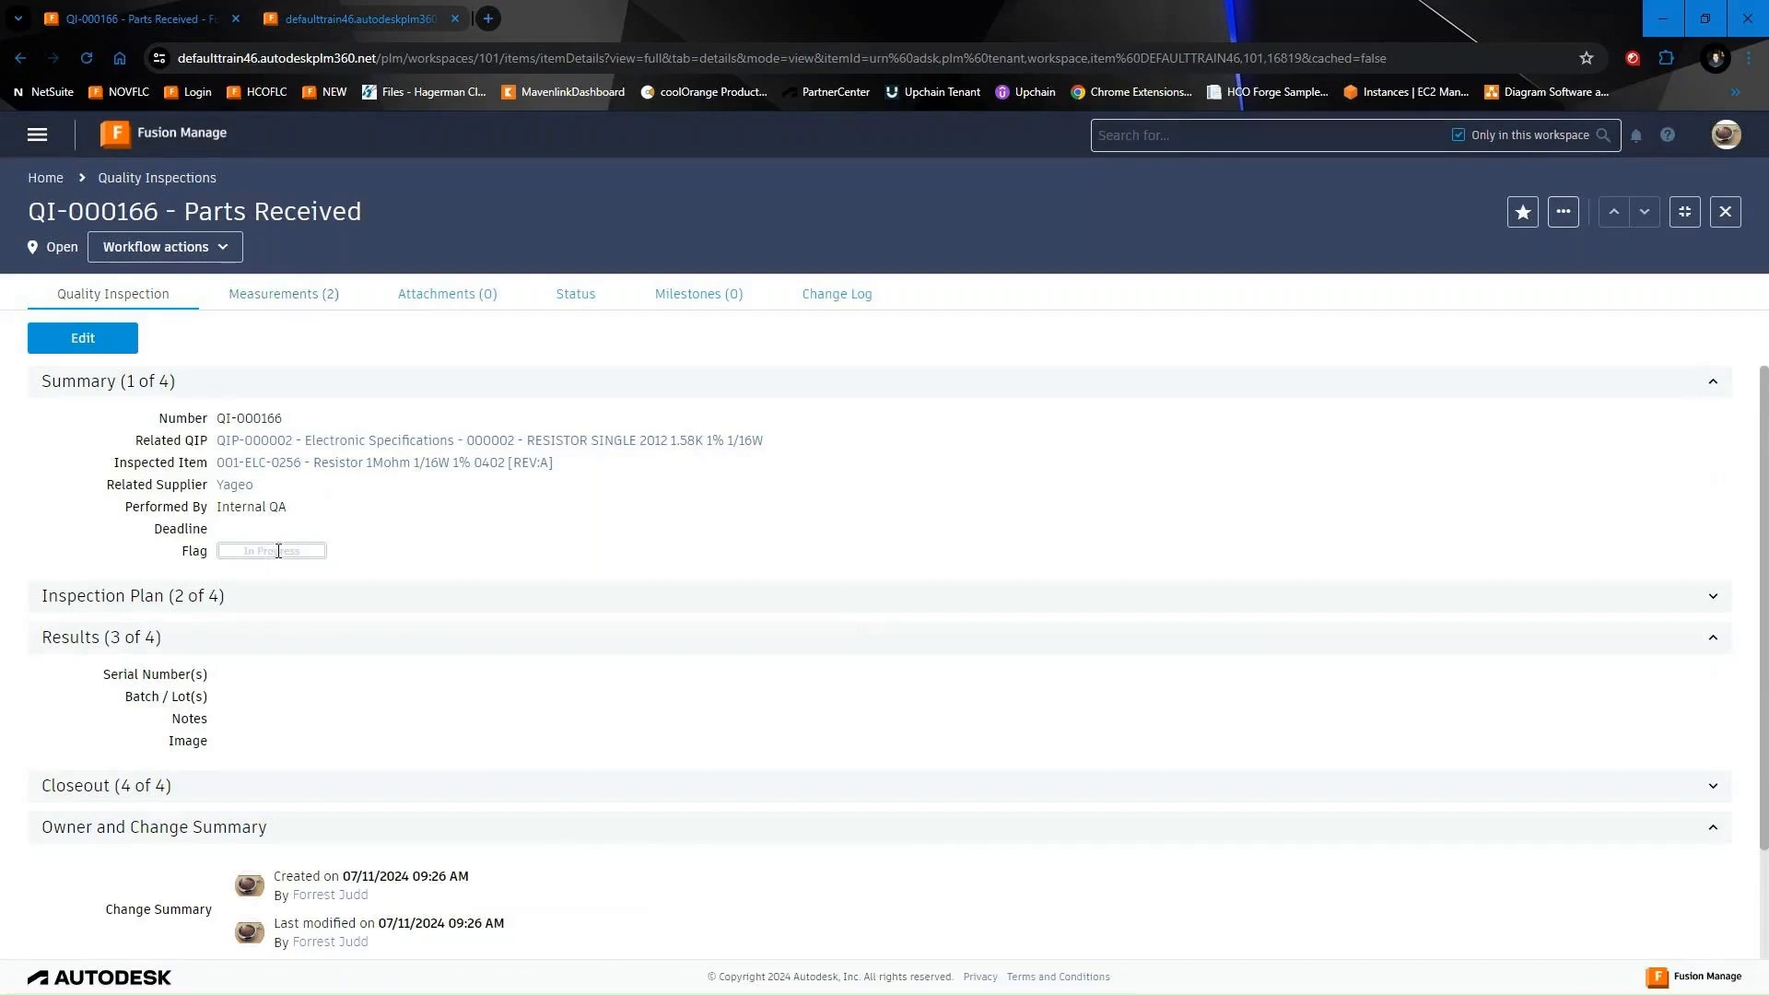
Record actual measurements of 0.08 for Max Power and 1.9 for Resistance, and save them
{"action": "left_click", "coordinate": [274, 295]}
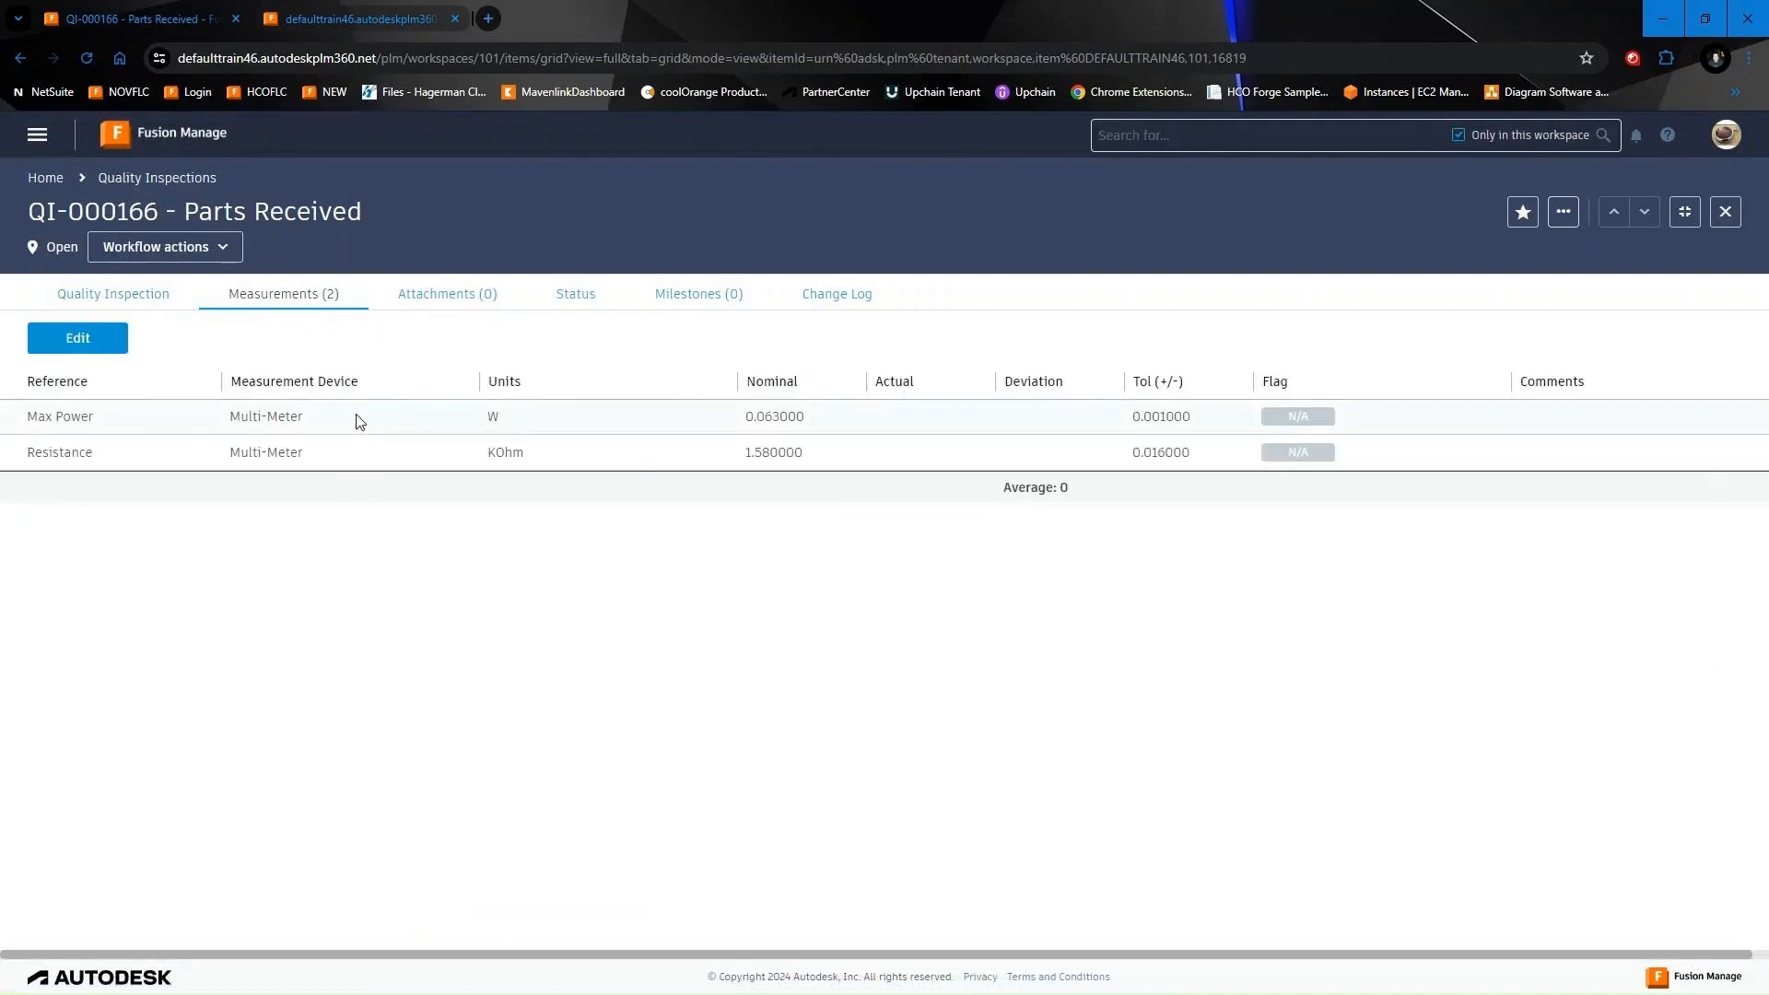
{"action": "left_click", "coordinate": [94, 344]}
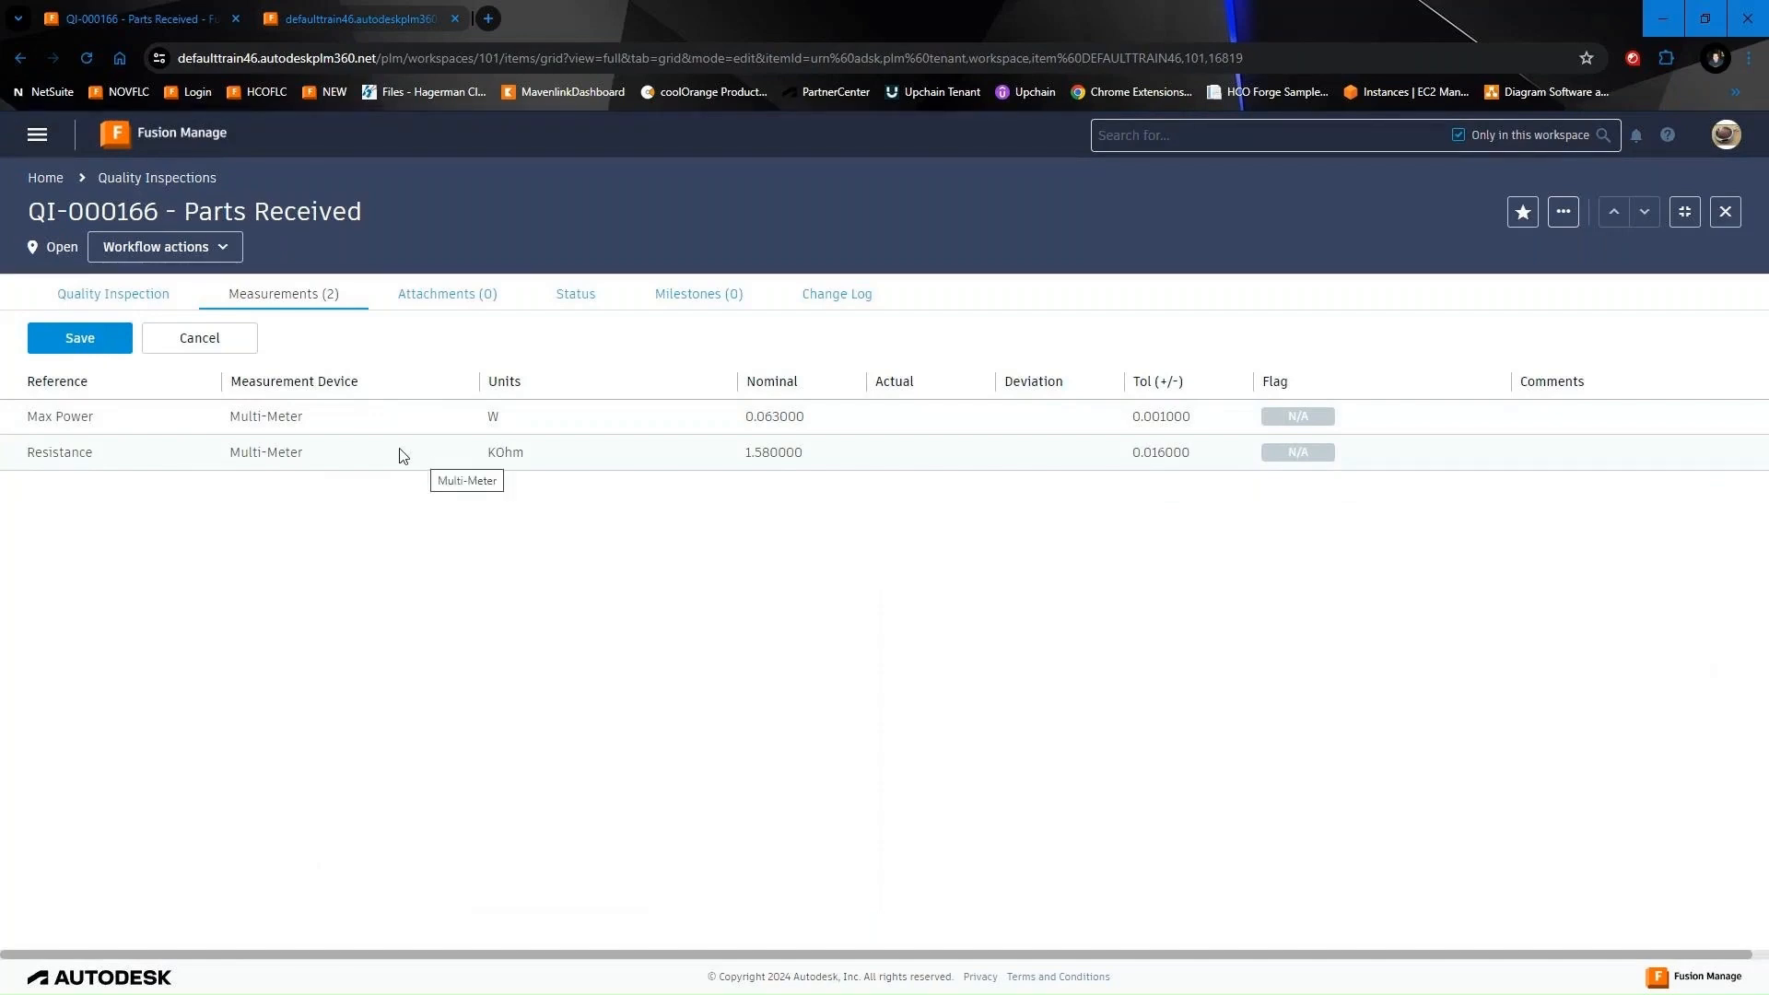
{"action": "left_click", "coordinate": [910, 417]}
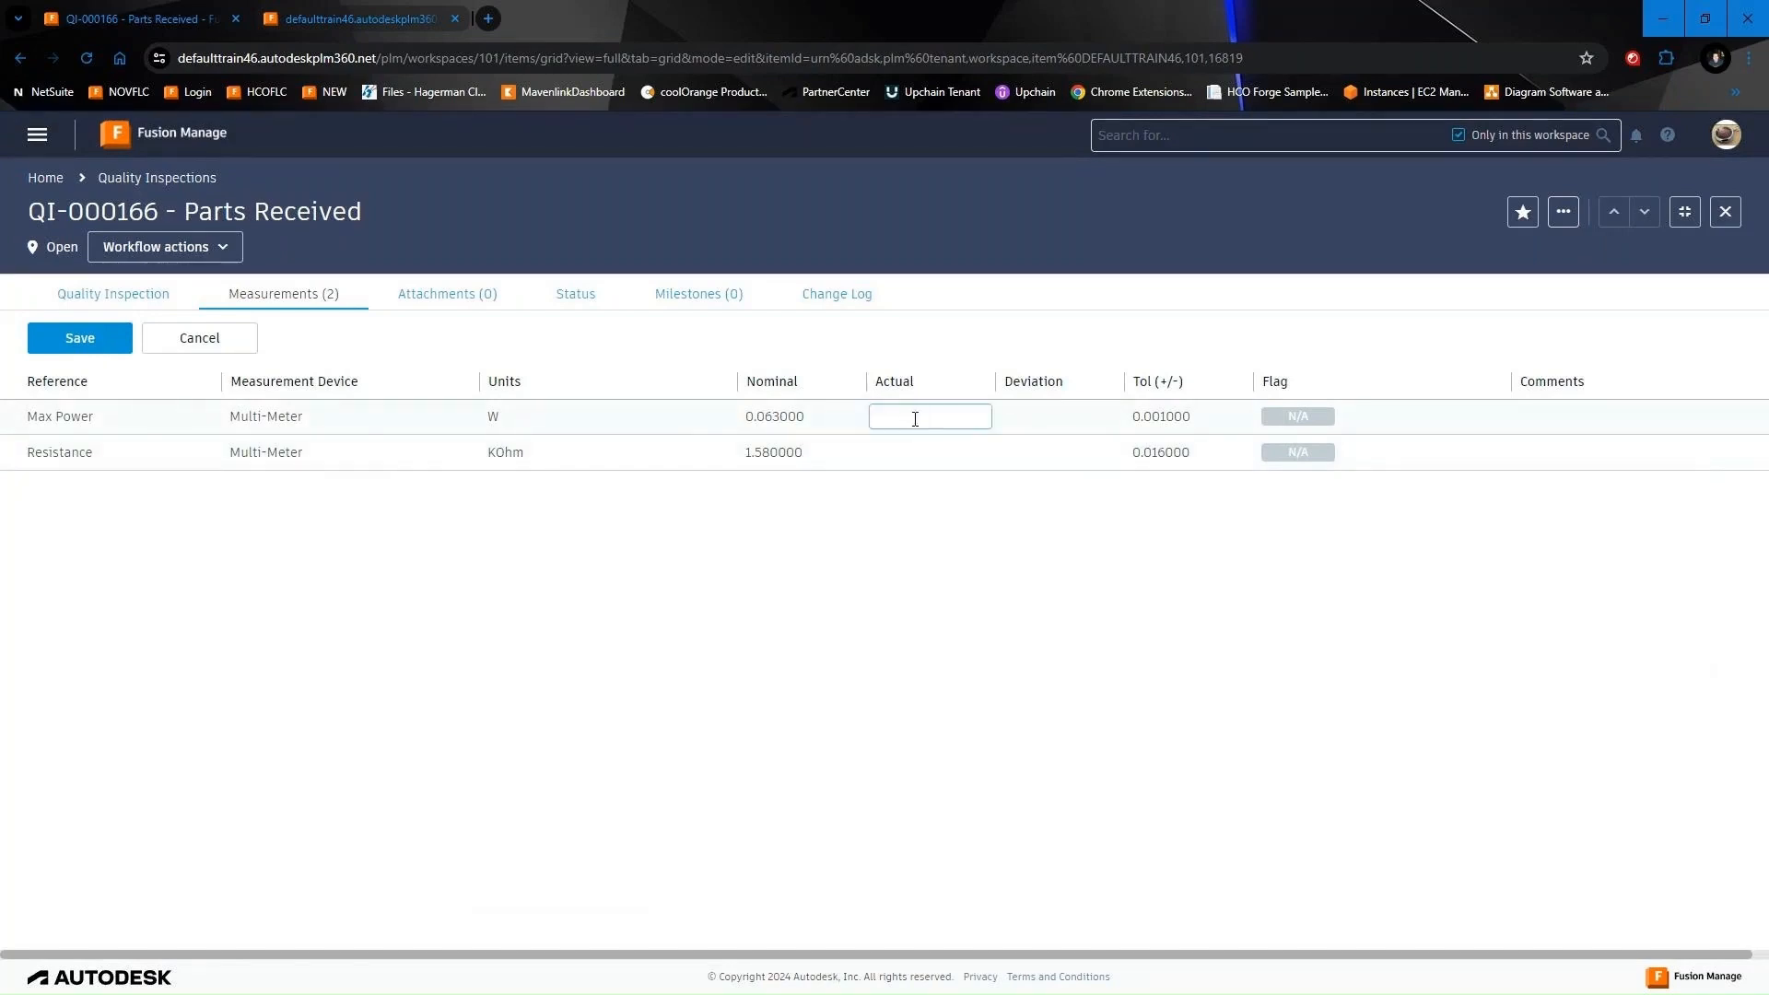
{"action": "type", "text": "0.08"}
{"action": "left_click", "coordinate": [908, 460]}
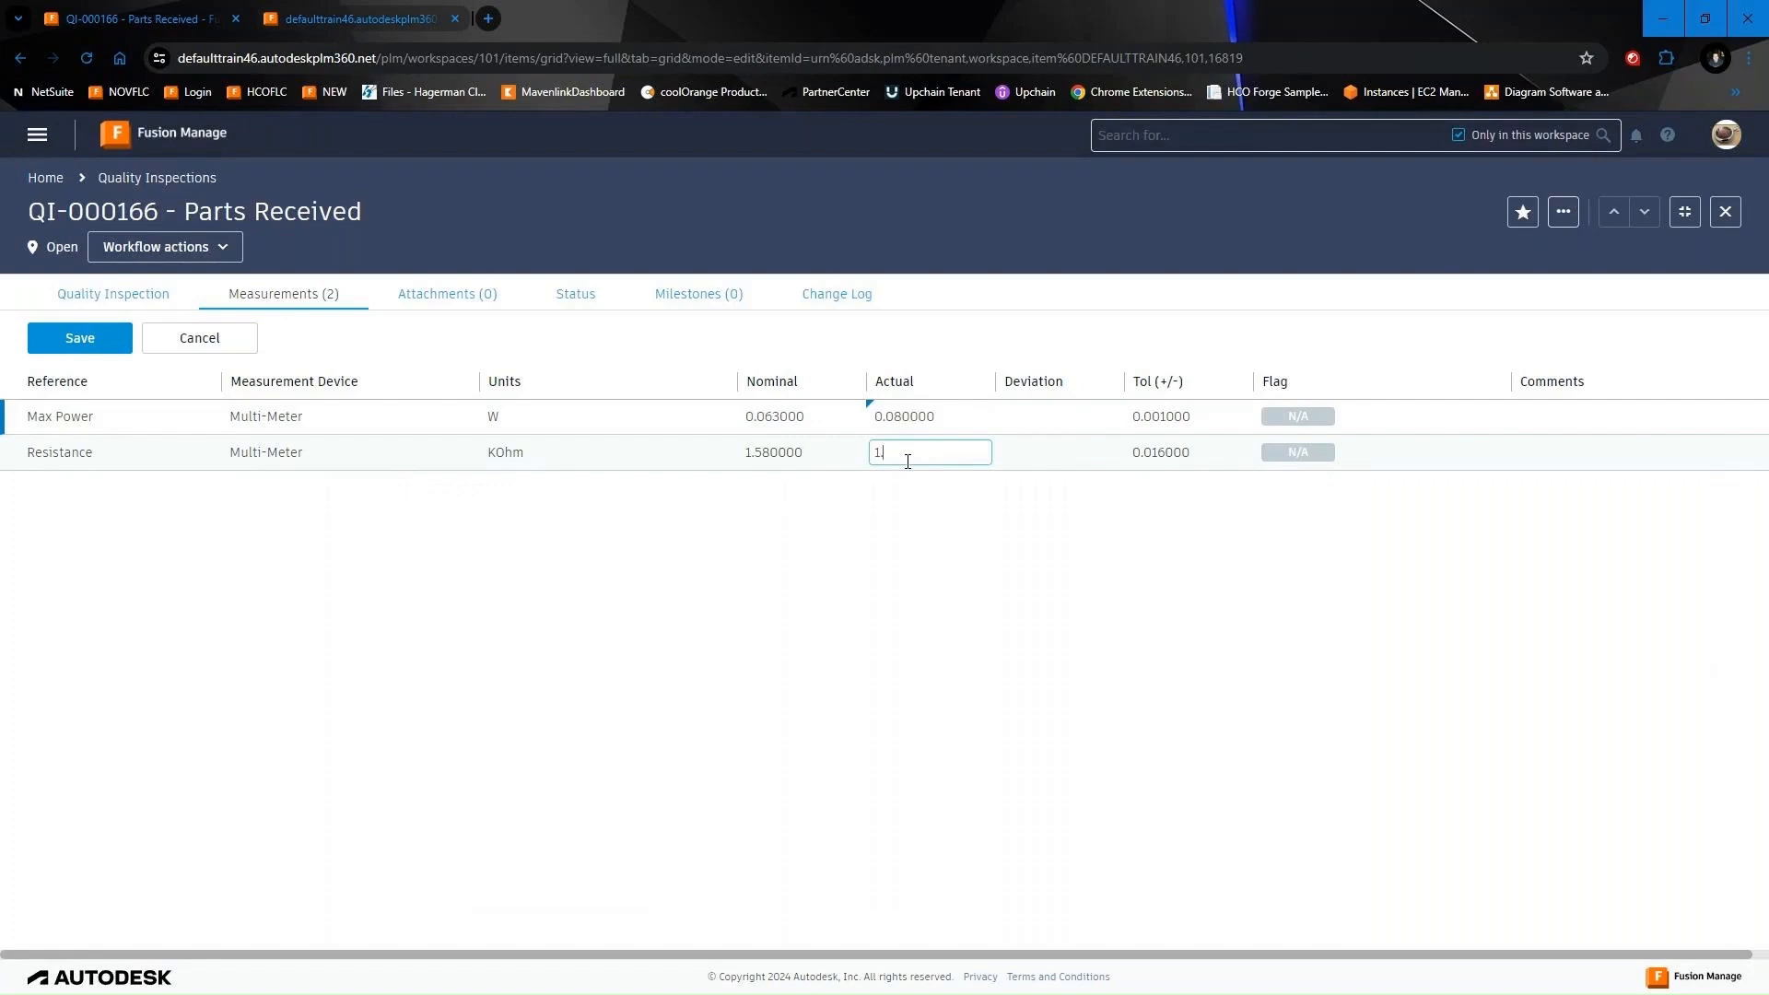
{"action": "type", "text": "1.9"}
{"action": "left_click", "coordinate": [877, 553]}
{"action": "left_click", "coordinate": [80, 340]}
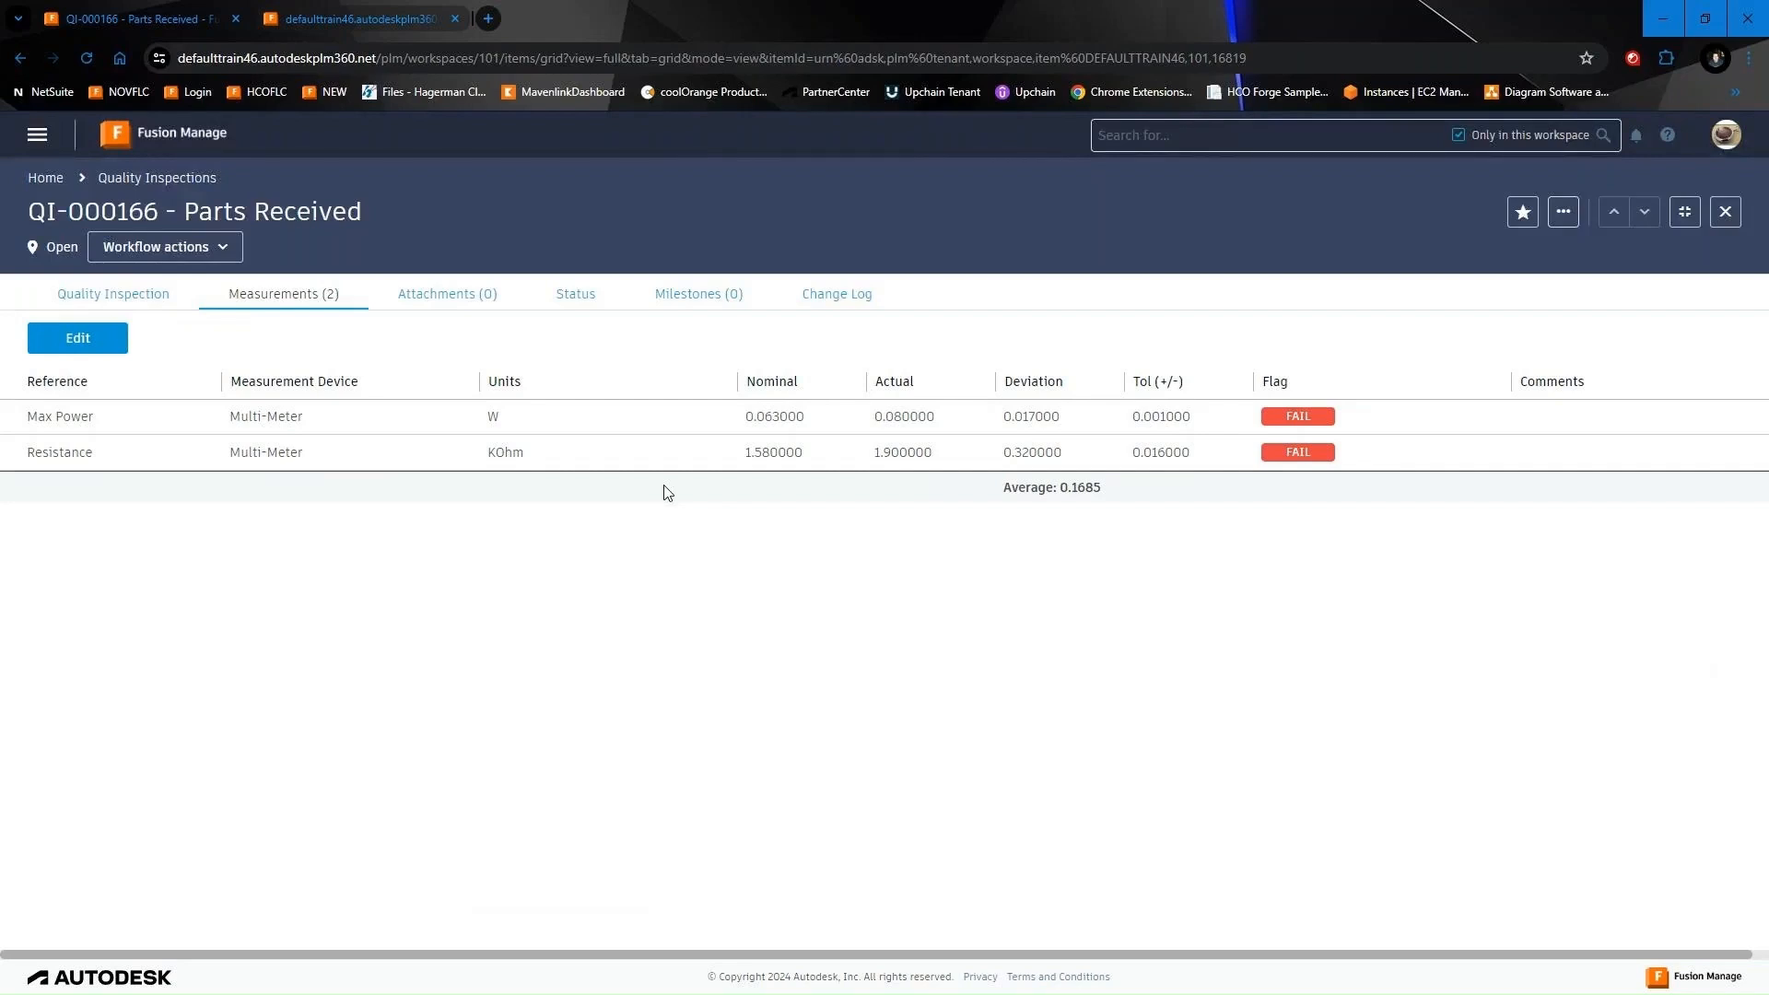
Perform the Close workflow action on the quality inspection
{"action": "left_click", "coordinate": [222, 247]}
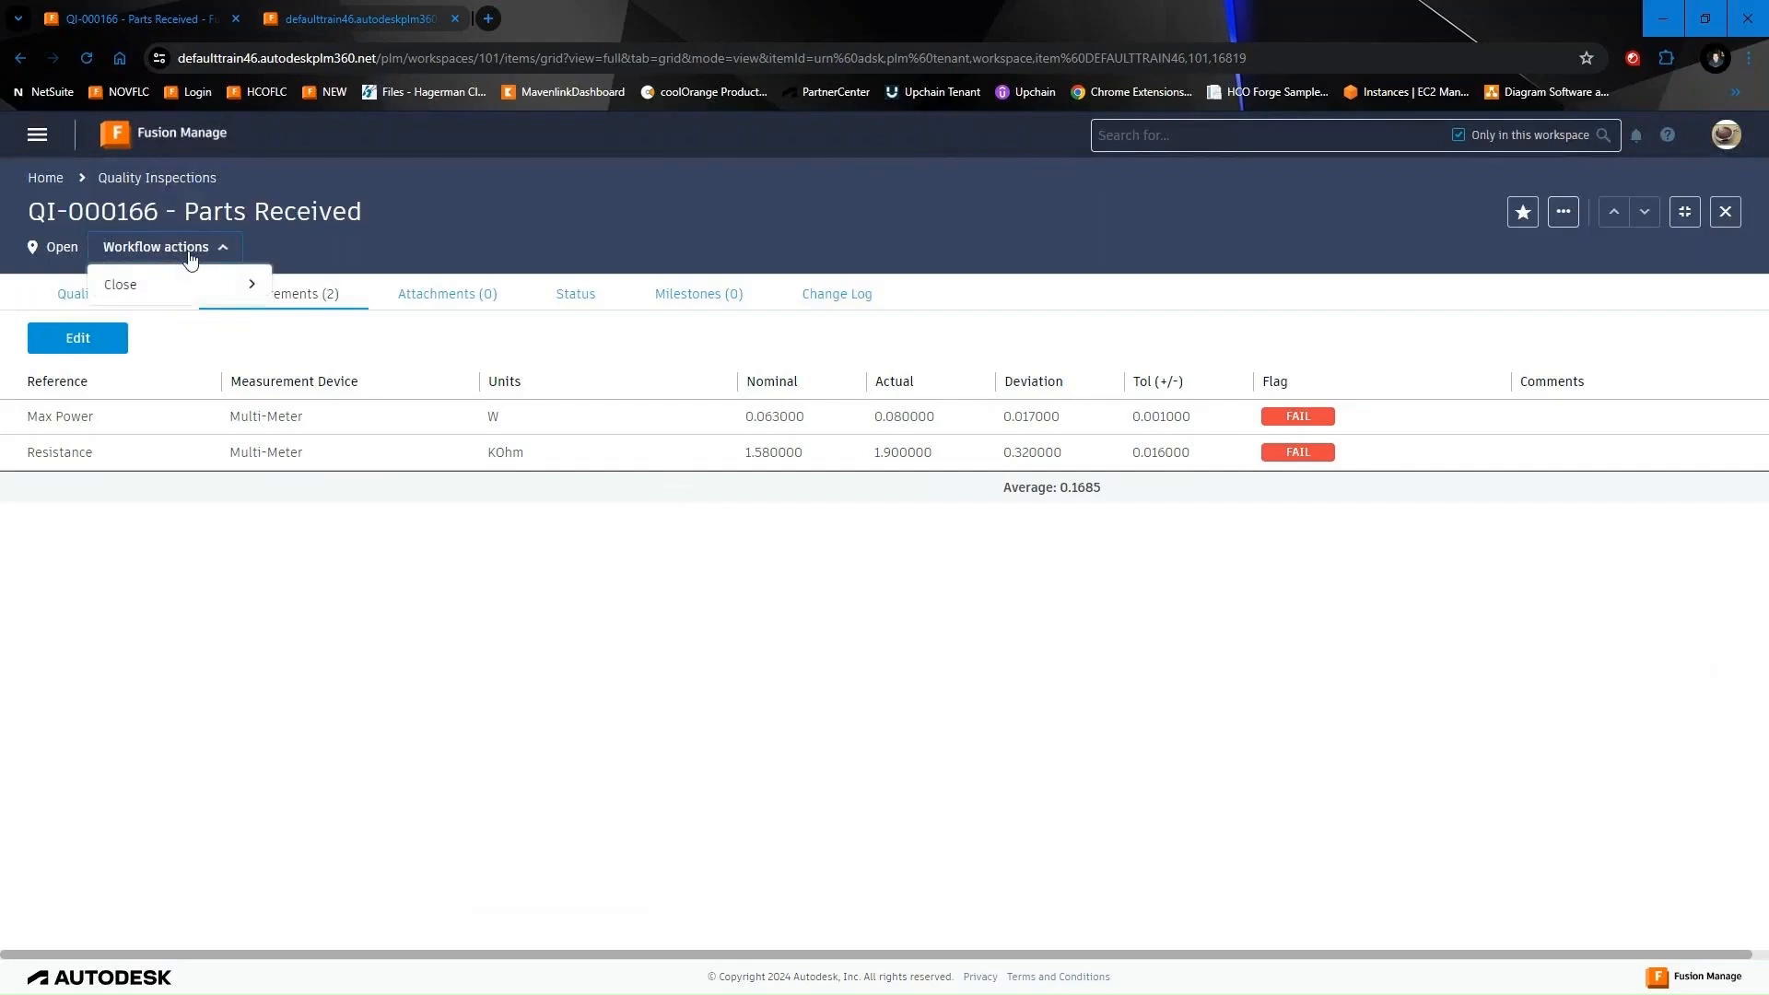
{"action": "left_click", "coordinate": [236, 293]}
{"action": "left_click", "coordinate": [307, 513]}
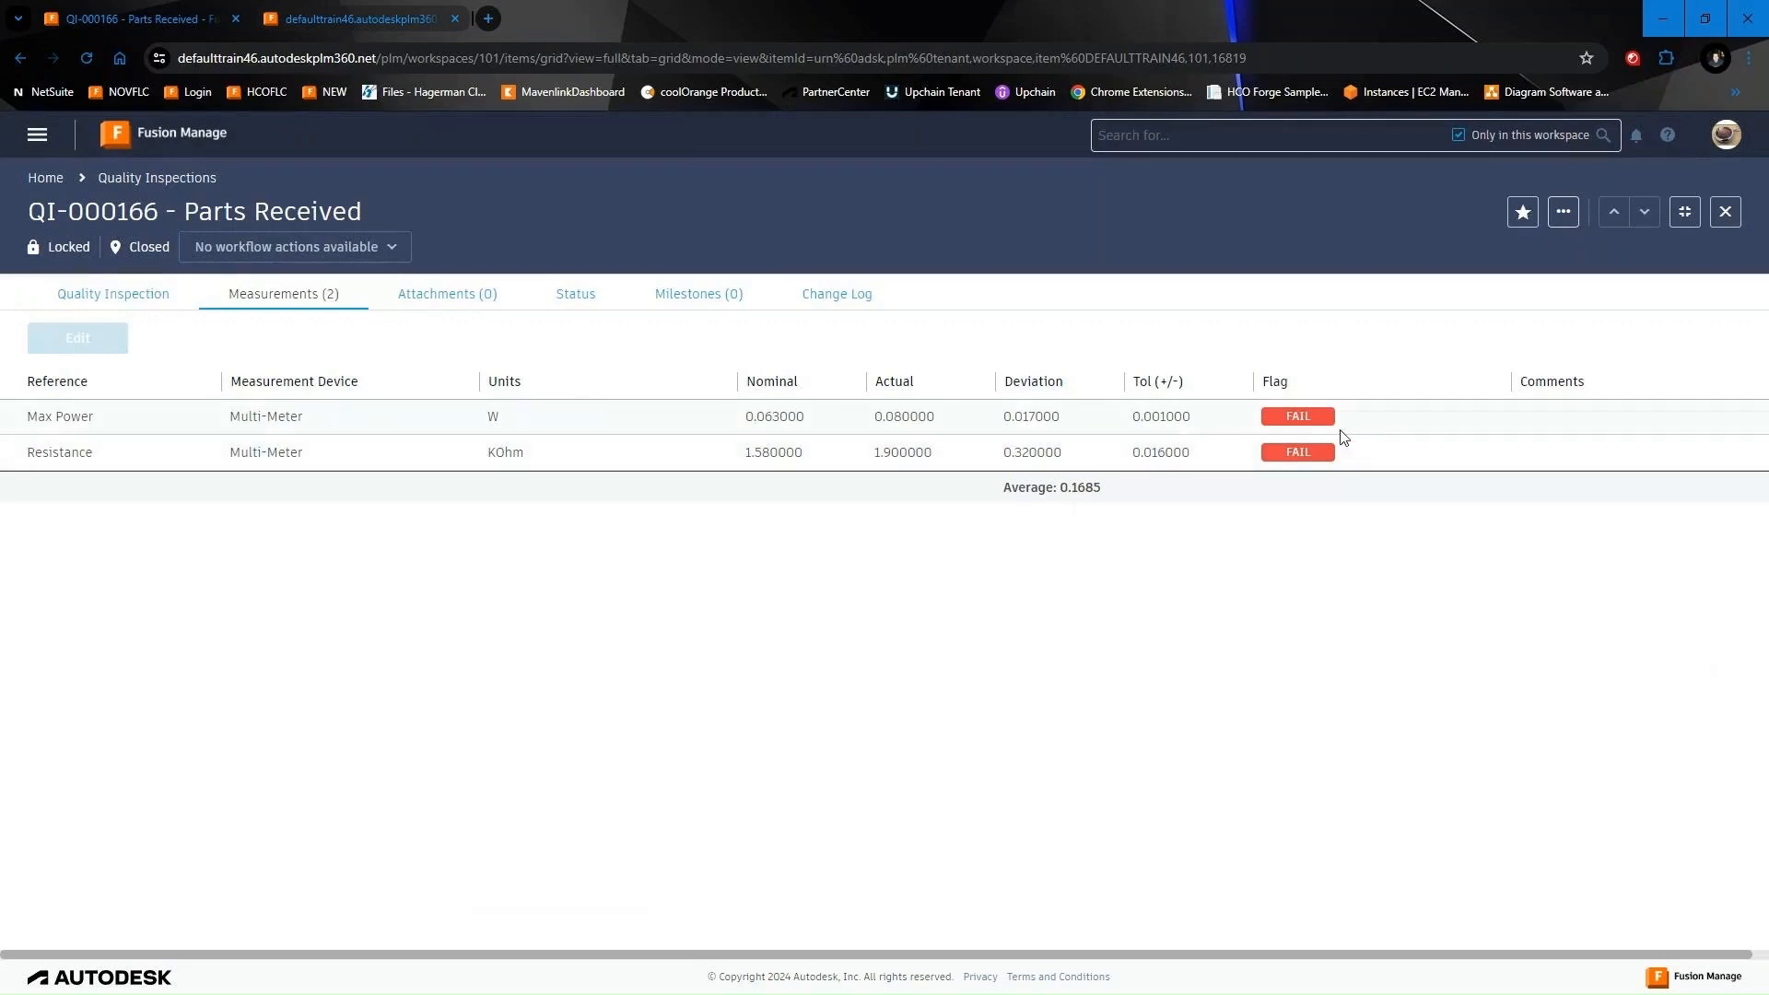
Review the closed inspection's summary, inspection plan and closeout details
{"action": "left_click", "coordinate": [126, 302]}
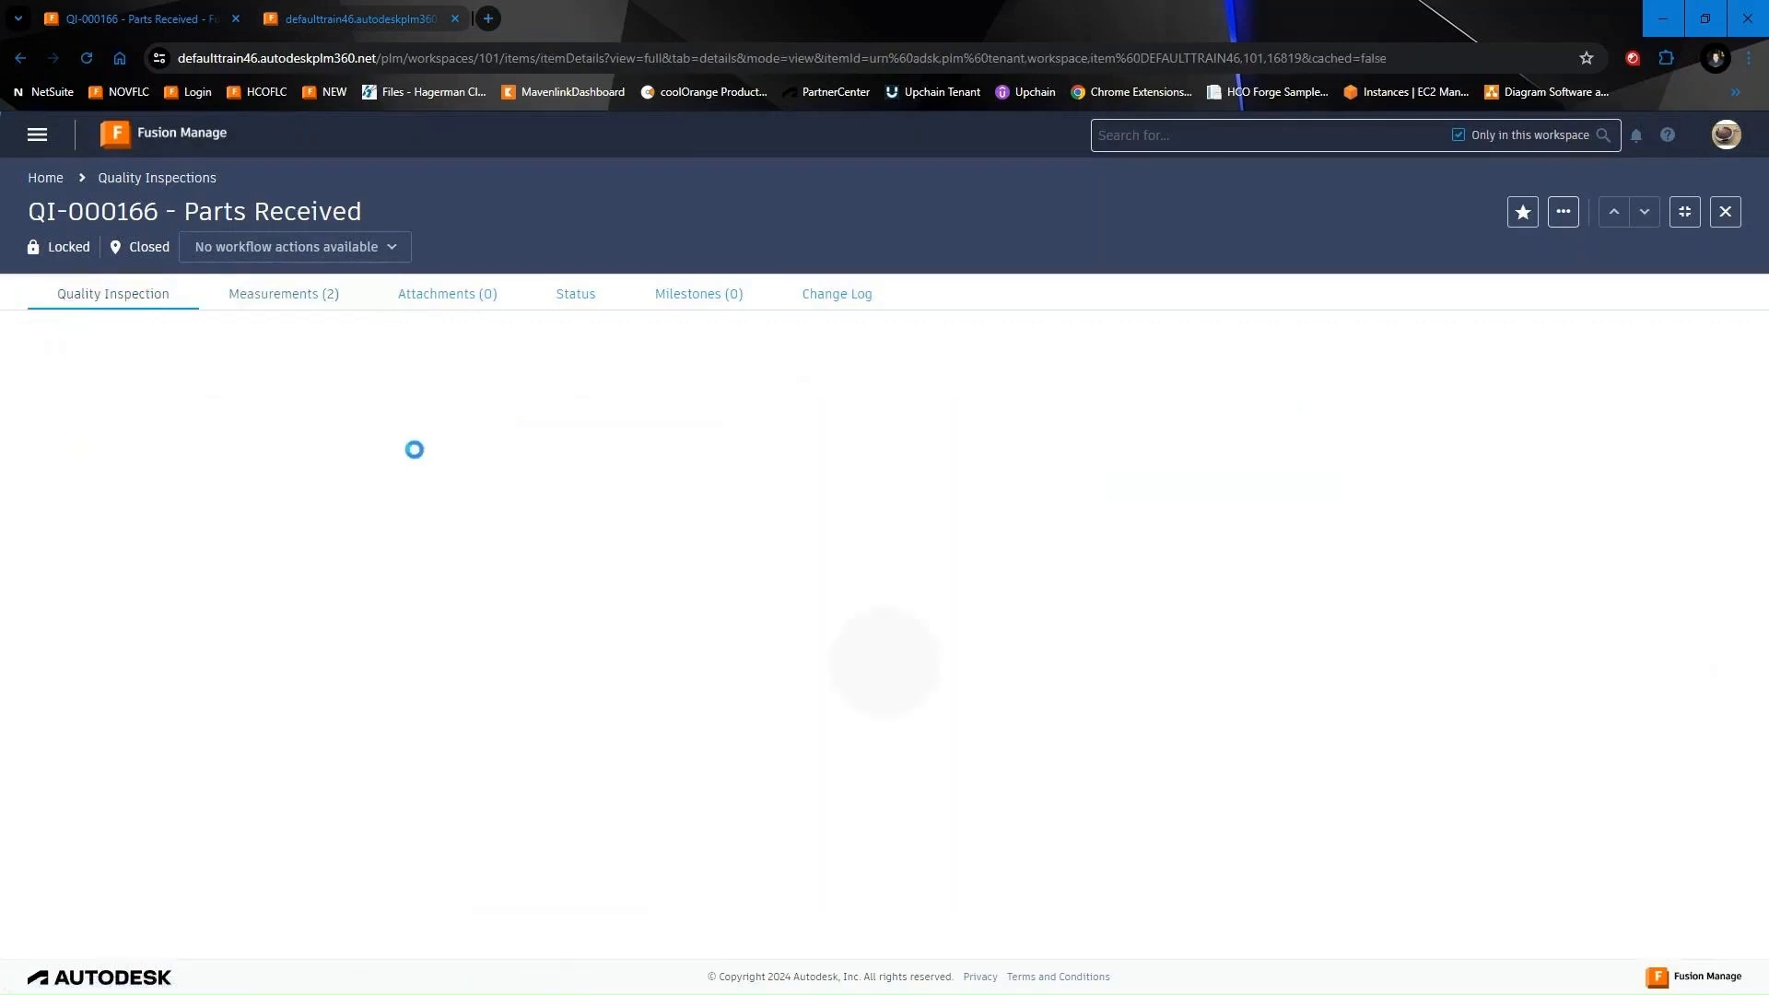
{"action": "left_click", "coordinate": [459, 610]}
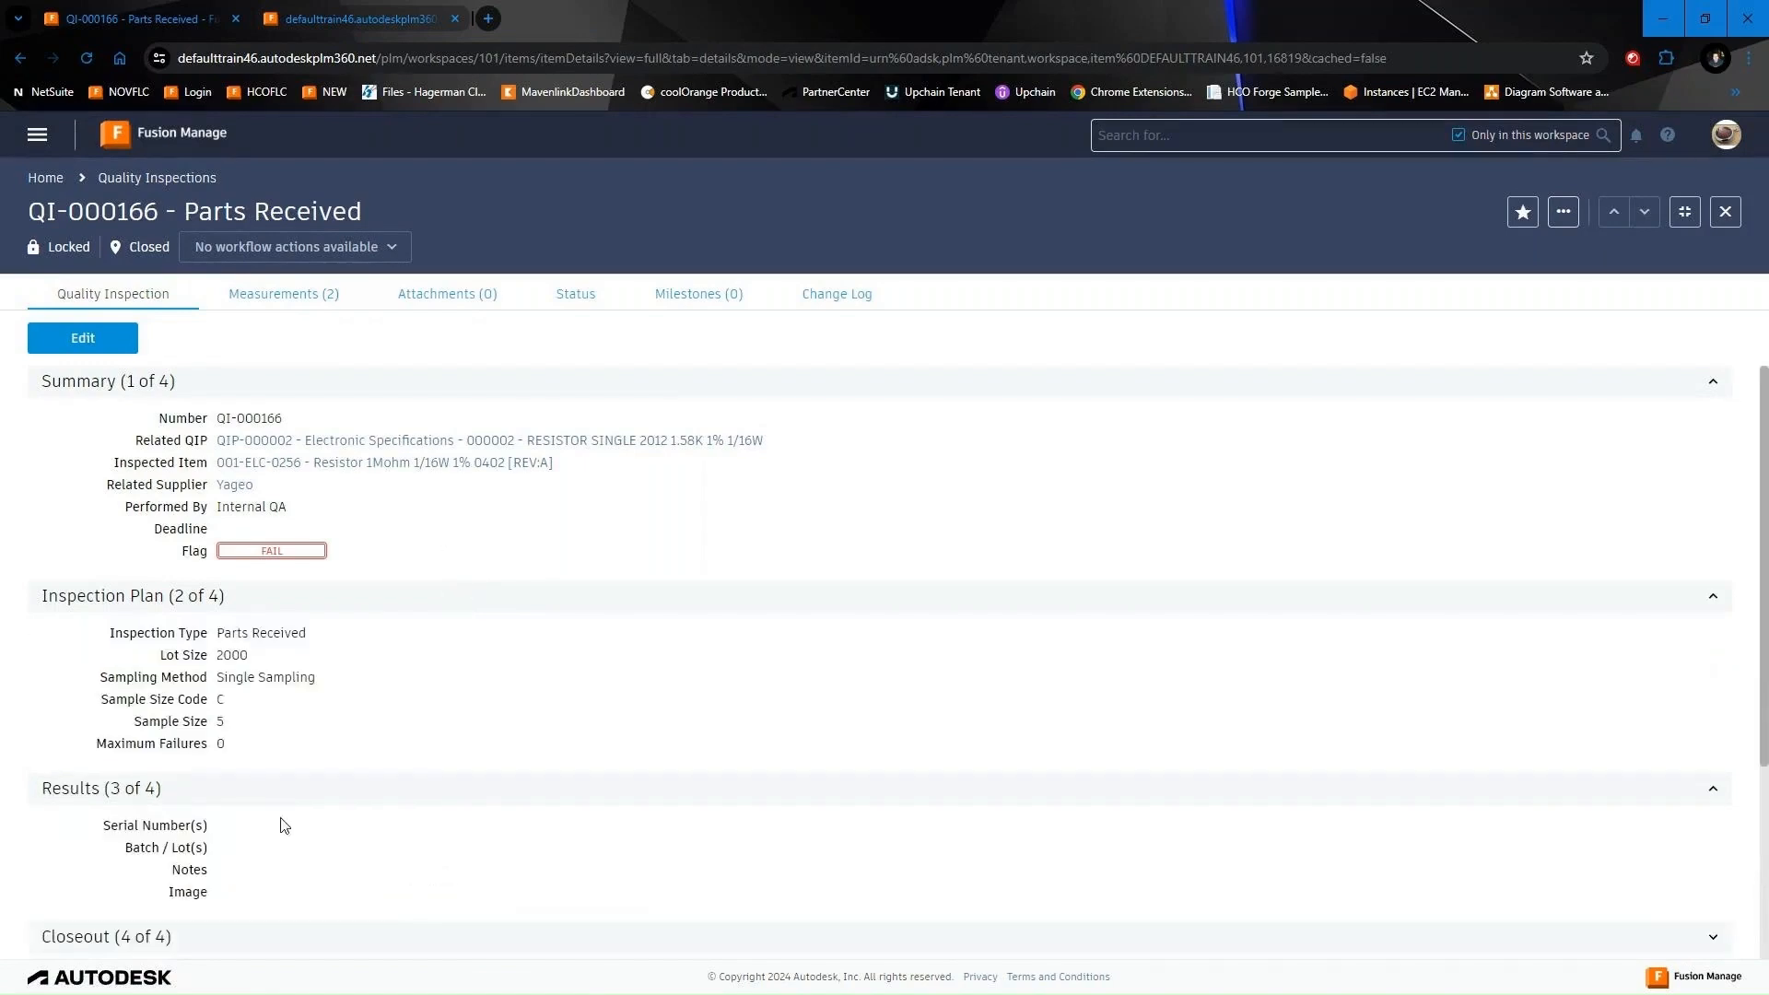
{"action": "scroll", "coordinate": [277, 834], "scroll_direction": "down", "scroll_amount": 2}
{"action": "left_click", "coordinate": [244, 759]}
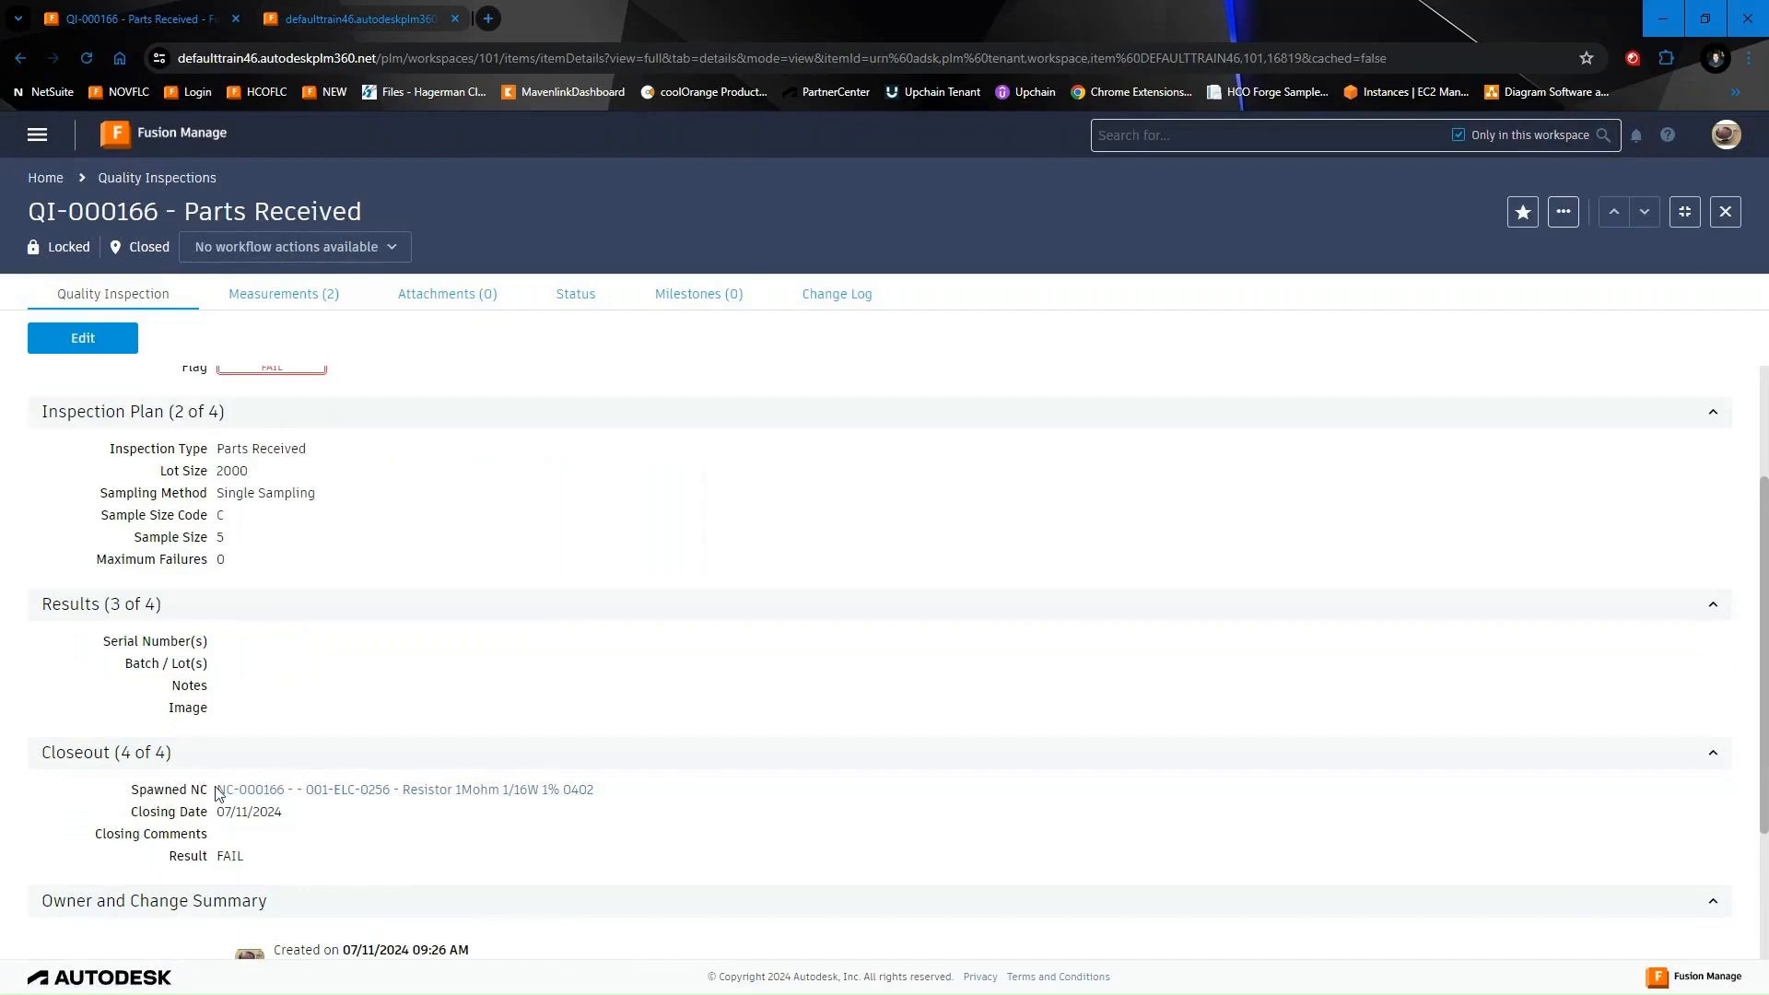
{"action": "scroll", "coordinate": [363, 735], "scroll_direction": "up", "scroll_amount": 2}
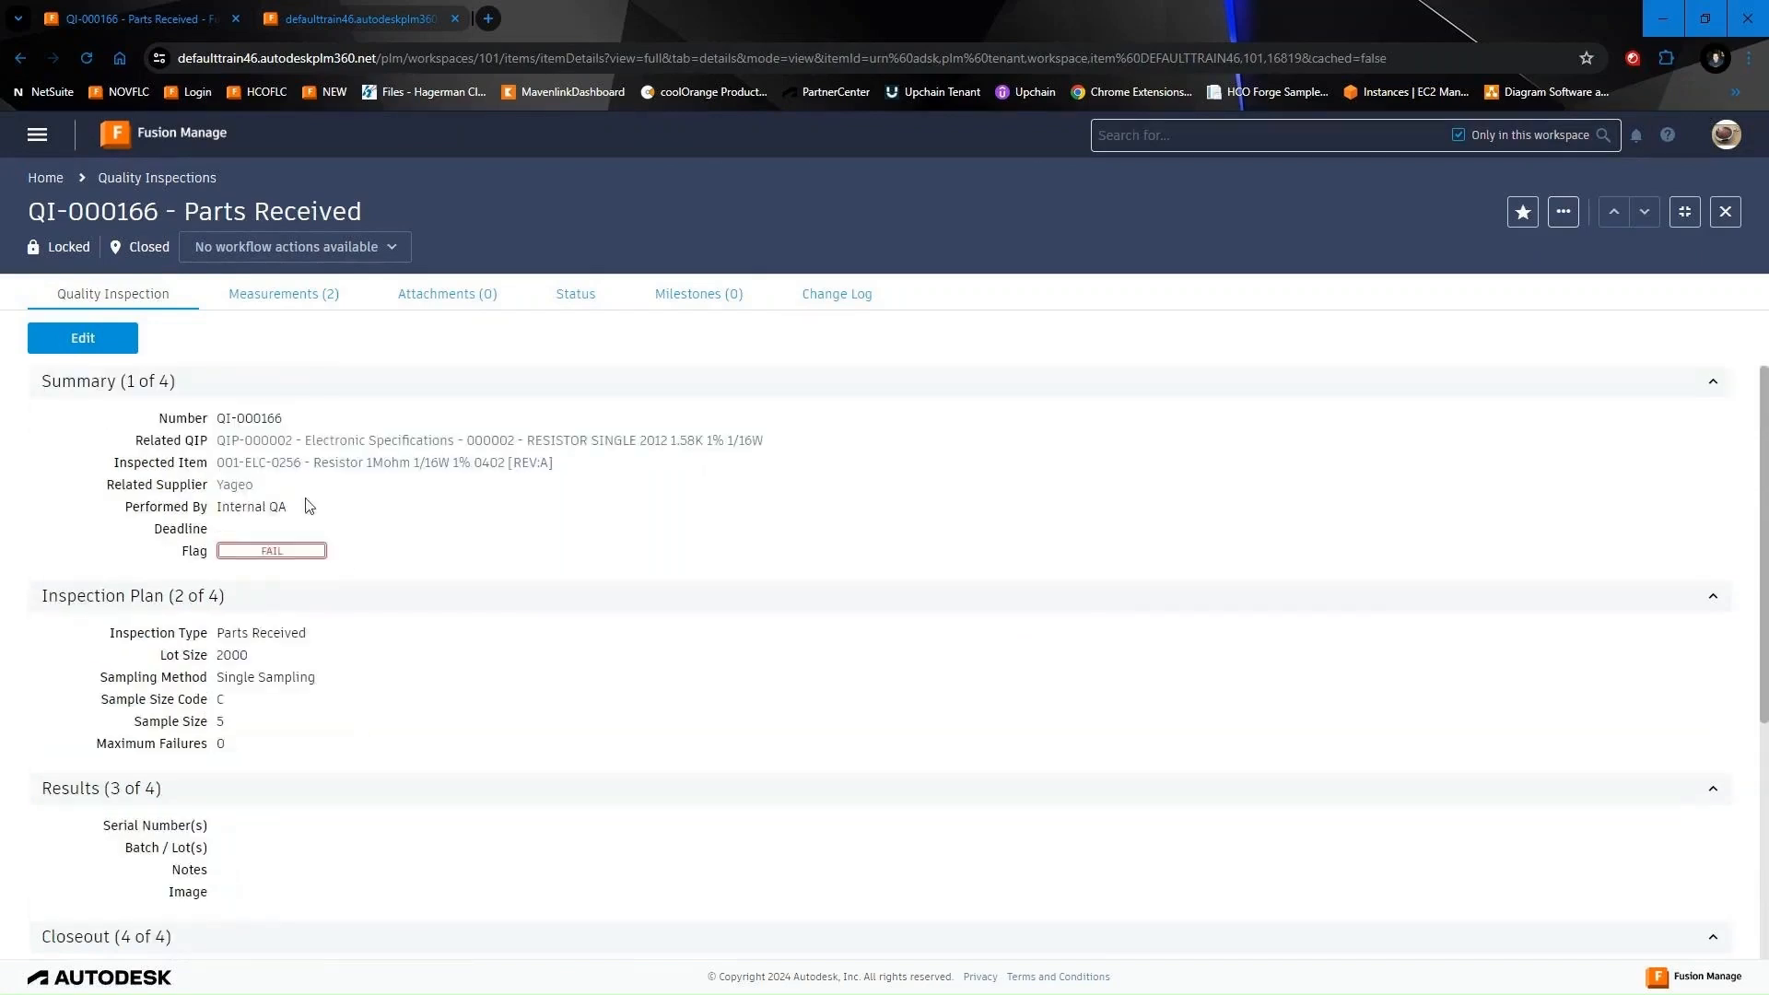
Open the inspection's spawned non-conformance record in a new browser tab and switch to it
{"action": "scroll", "coordinate": [309, 529], "scroll_direction": "down", "scroll_amount": 3}
{"action": "right_click", "coordinate": [414, 704]}
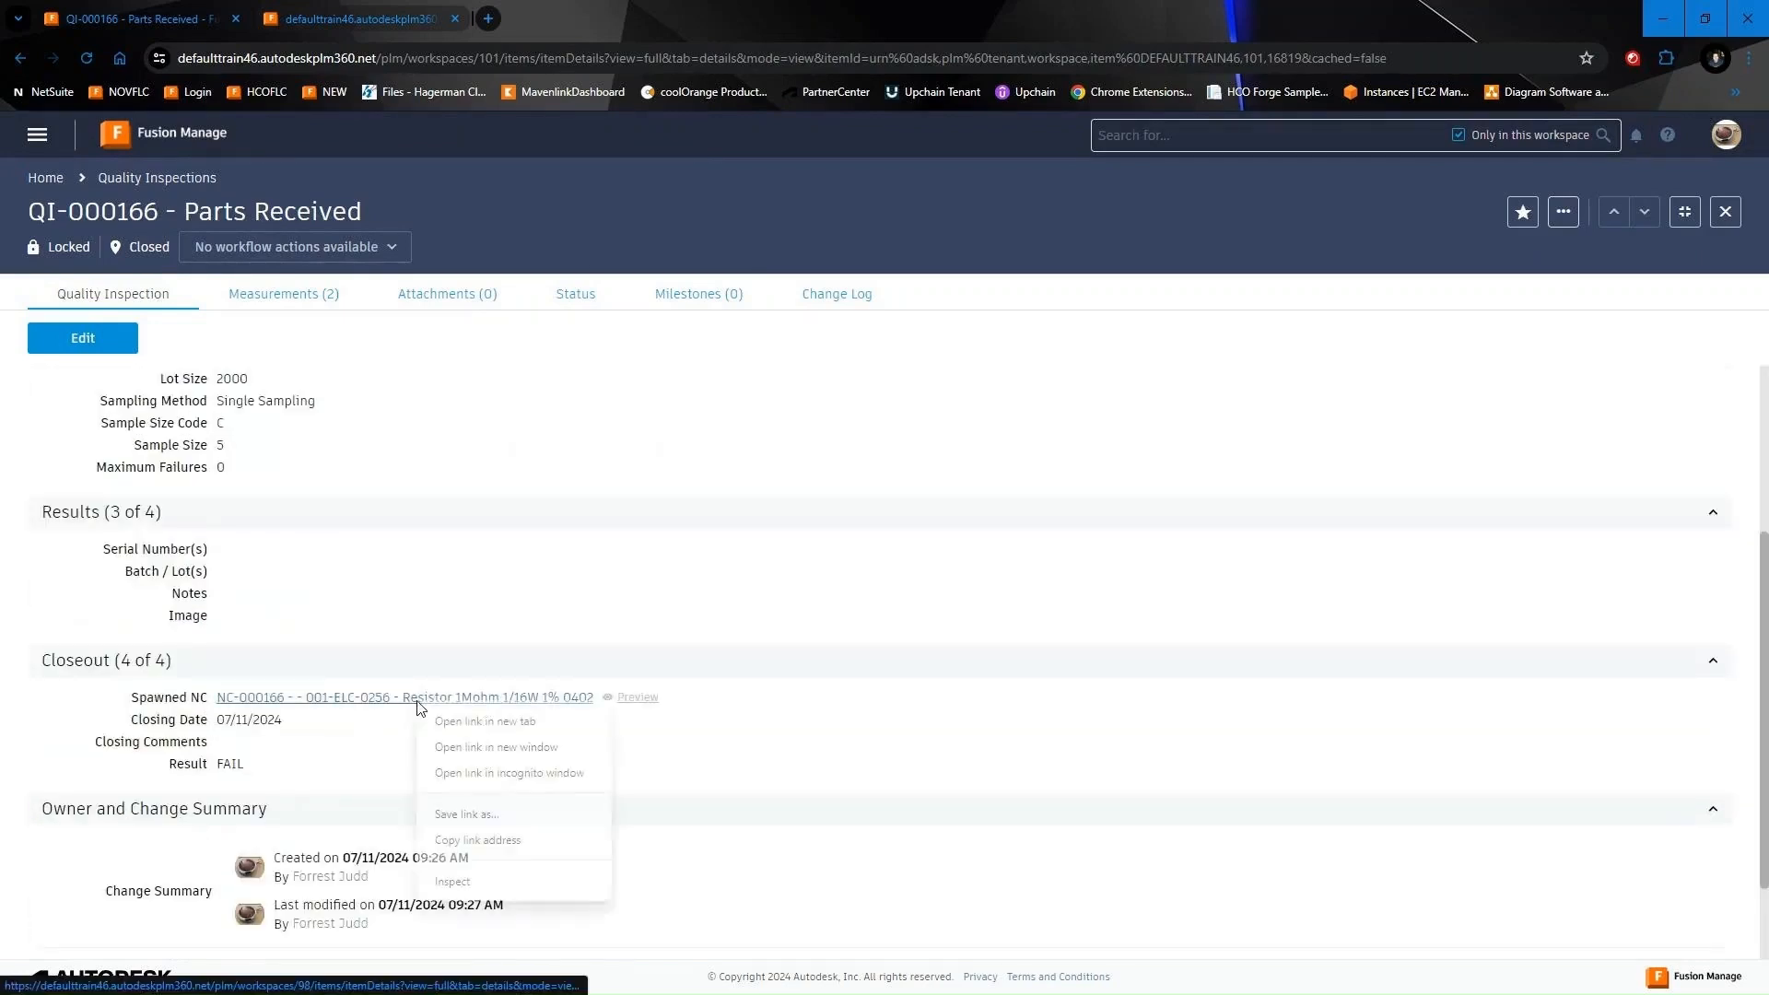
{"action": "left_click", "coordinate": [474, 720]}
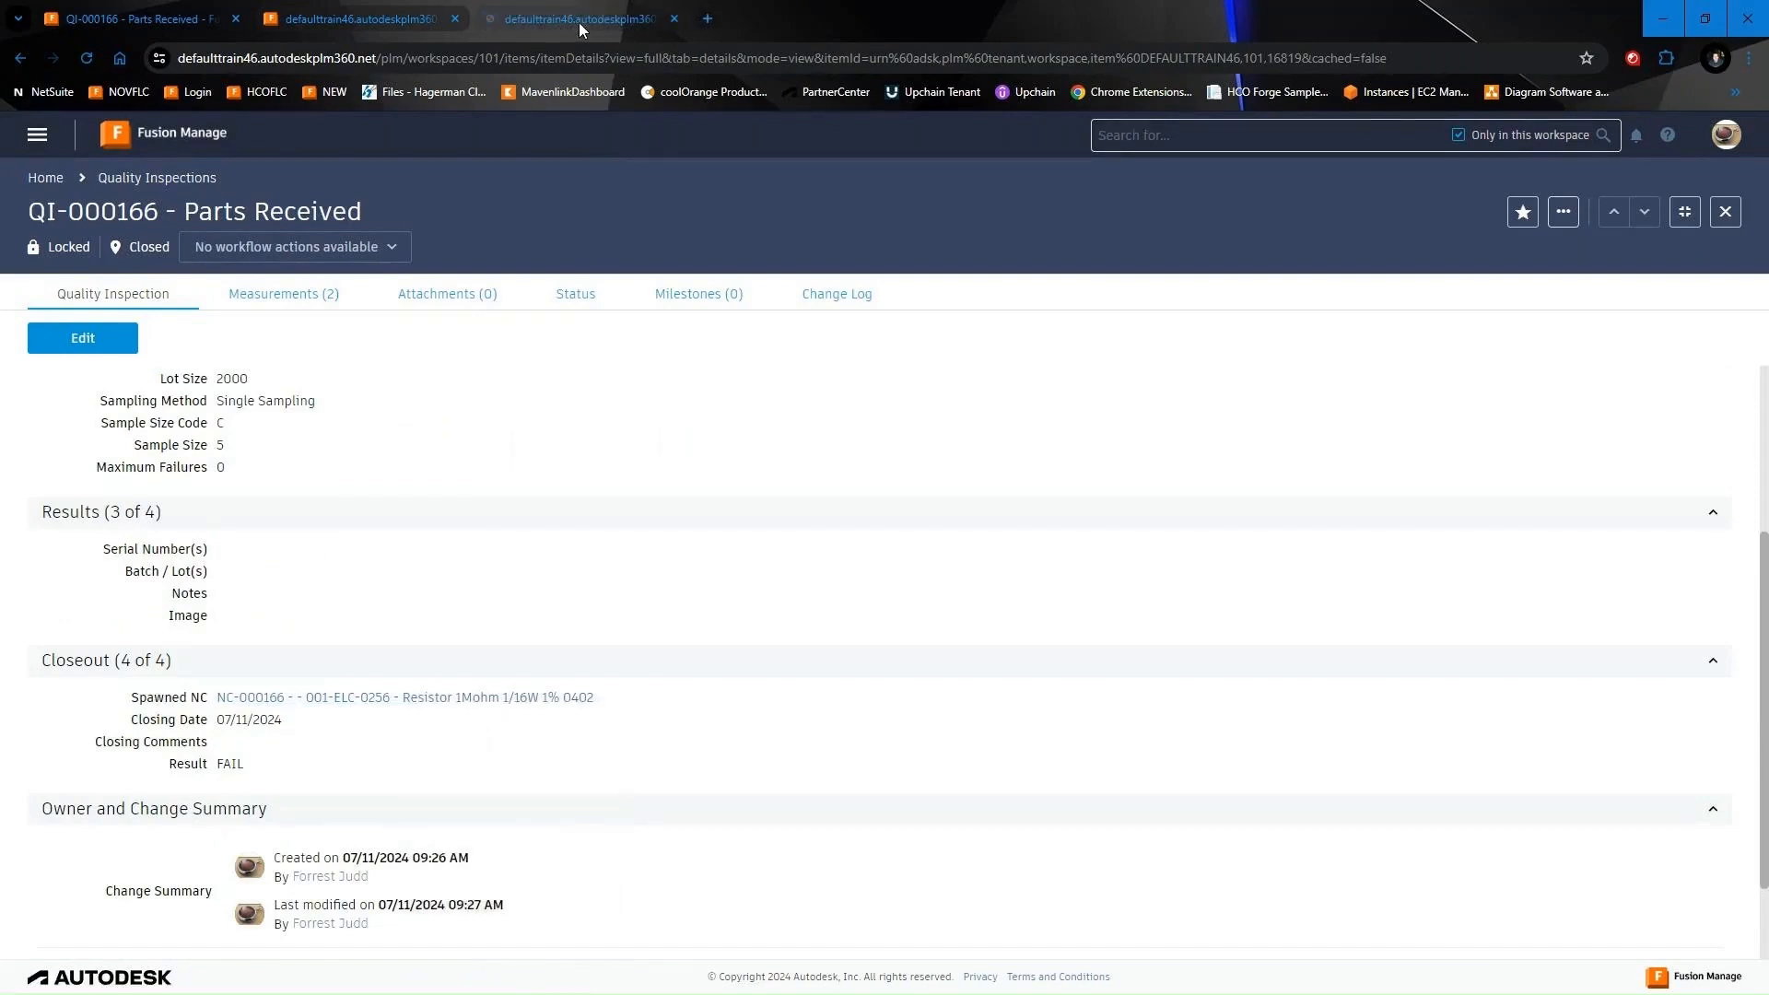
{"action": "left_click", "coordinate": [579, 20]}
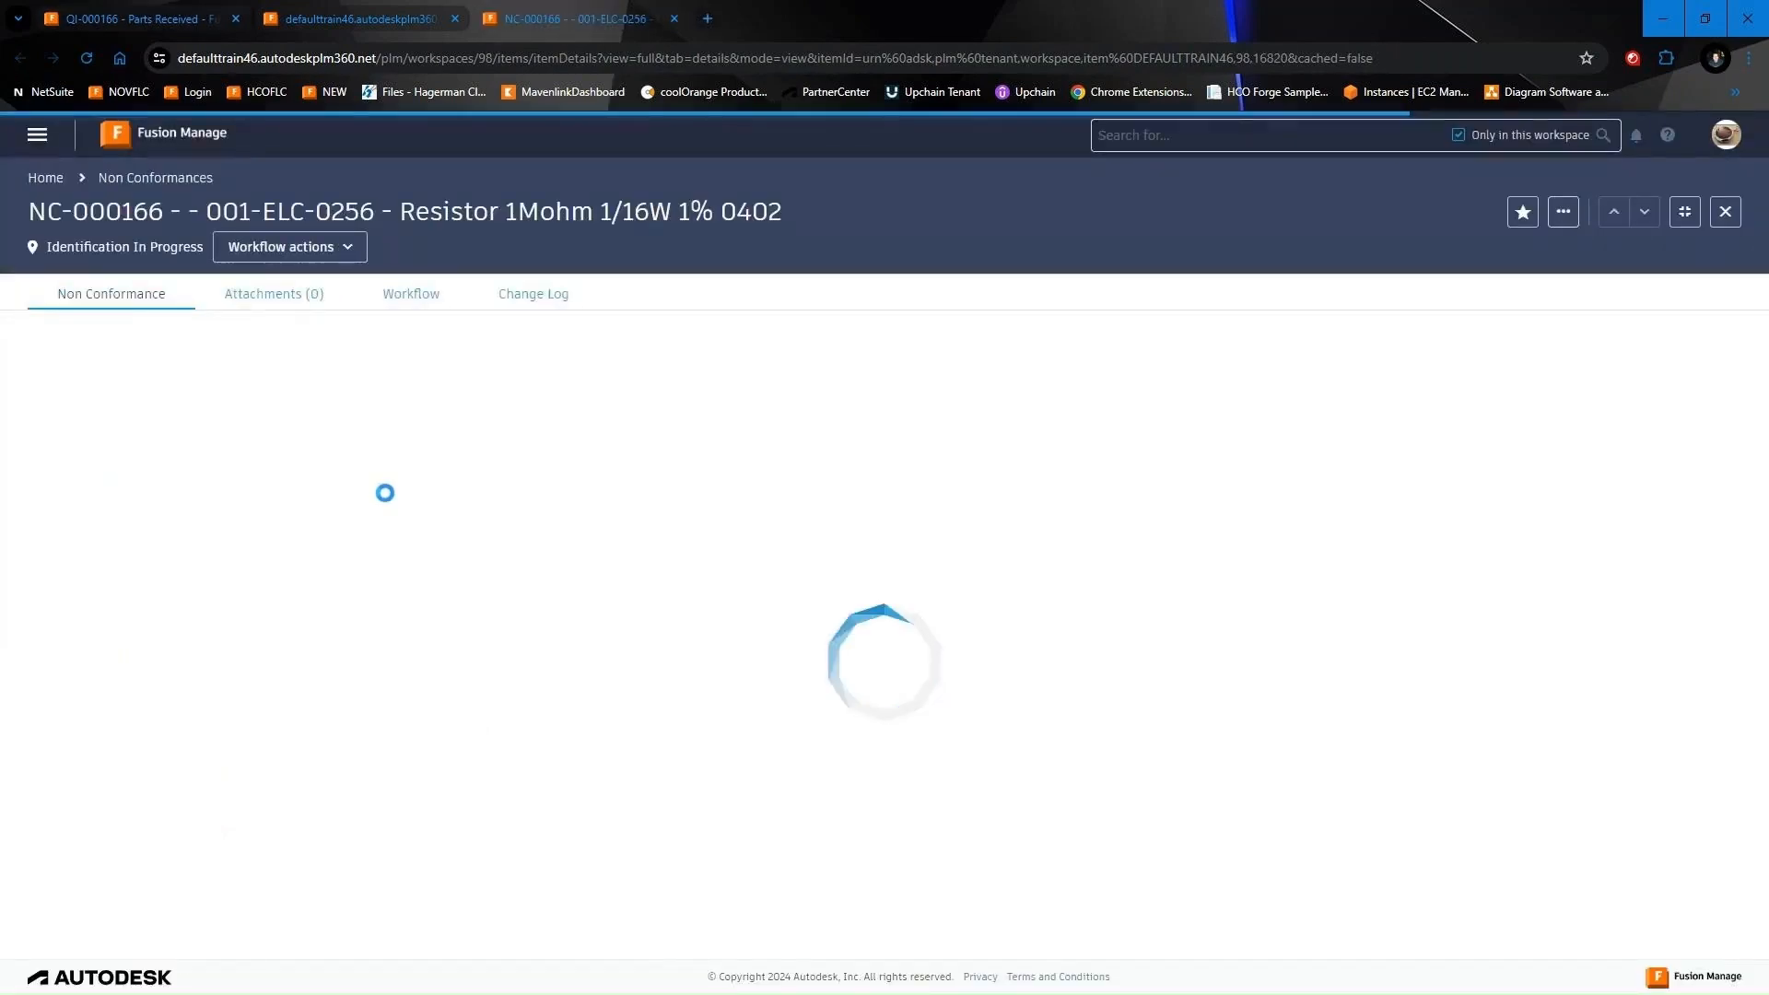
Review the non-conformance's basic information, workflow map and Details section
{"action": "scroll", "coordinate": [371, 434], "scroll_direction": "down", "scroll_amount": 1}
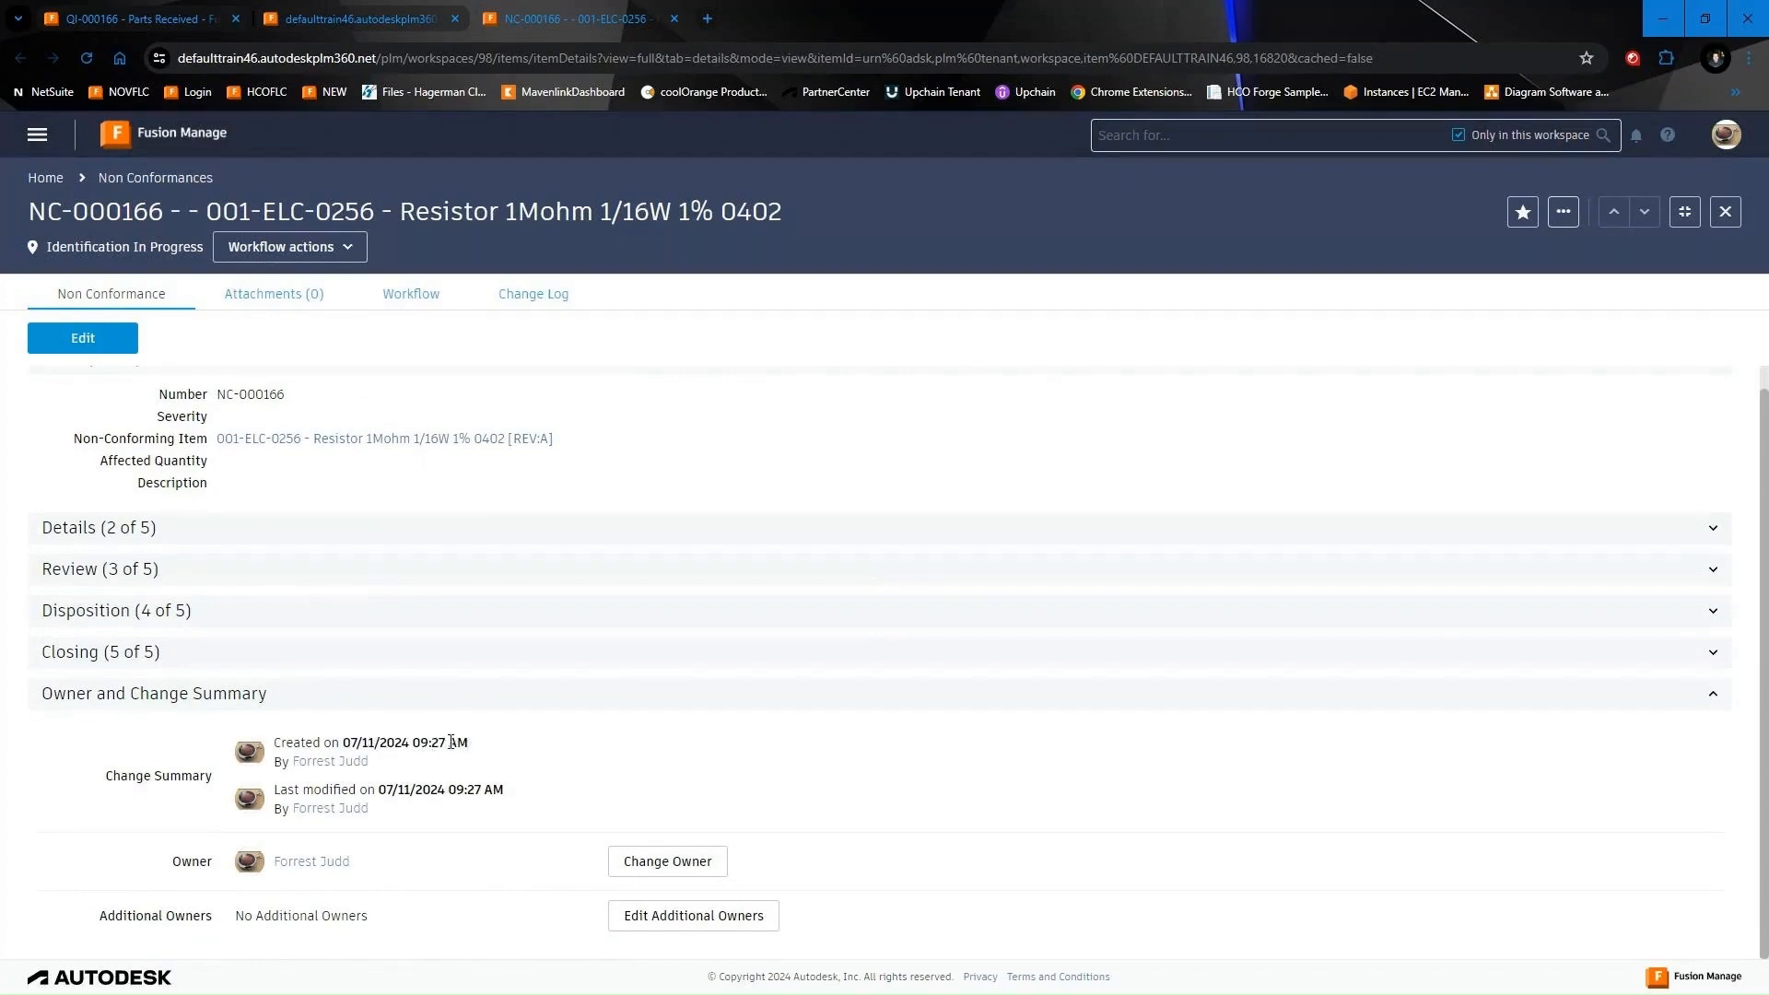
{"action": "scroll", "coordinate": [447, 728], "scroll_direction": "up", "scroll_amount": 1}
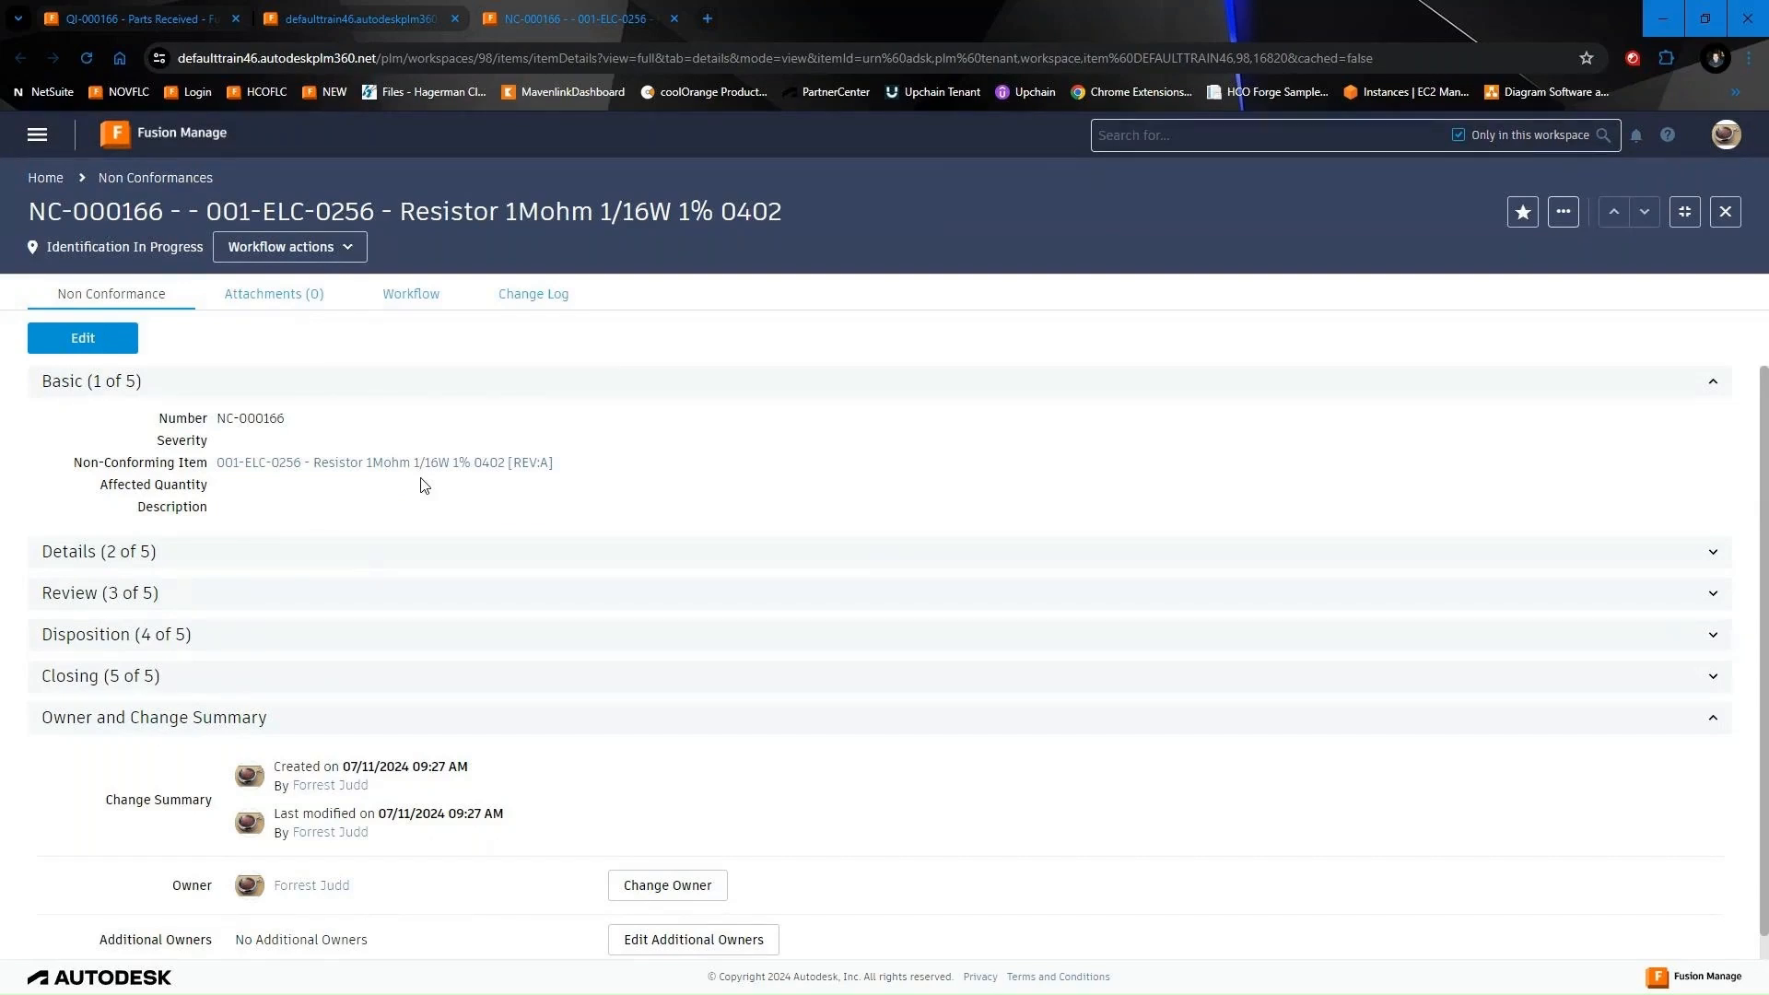
{"action": "left_click", "coordinate": [442, 295]}
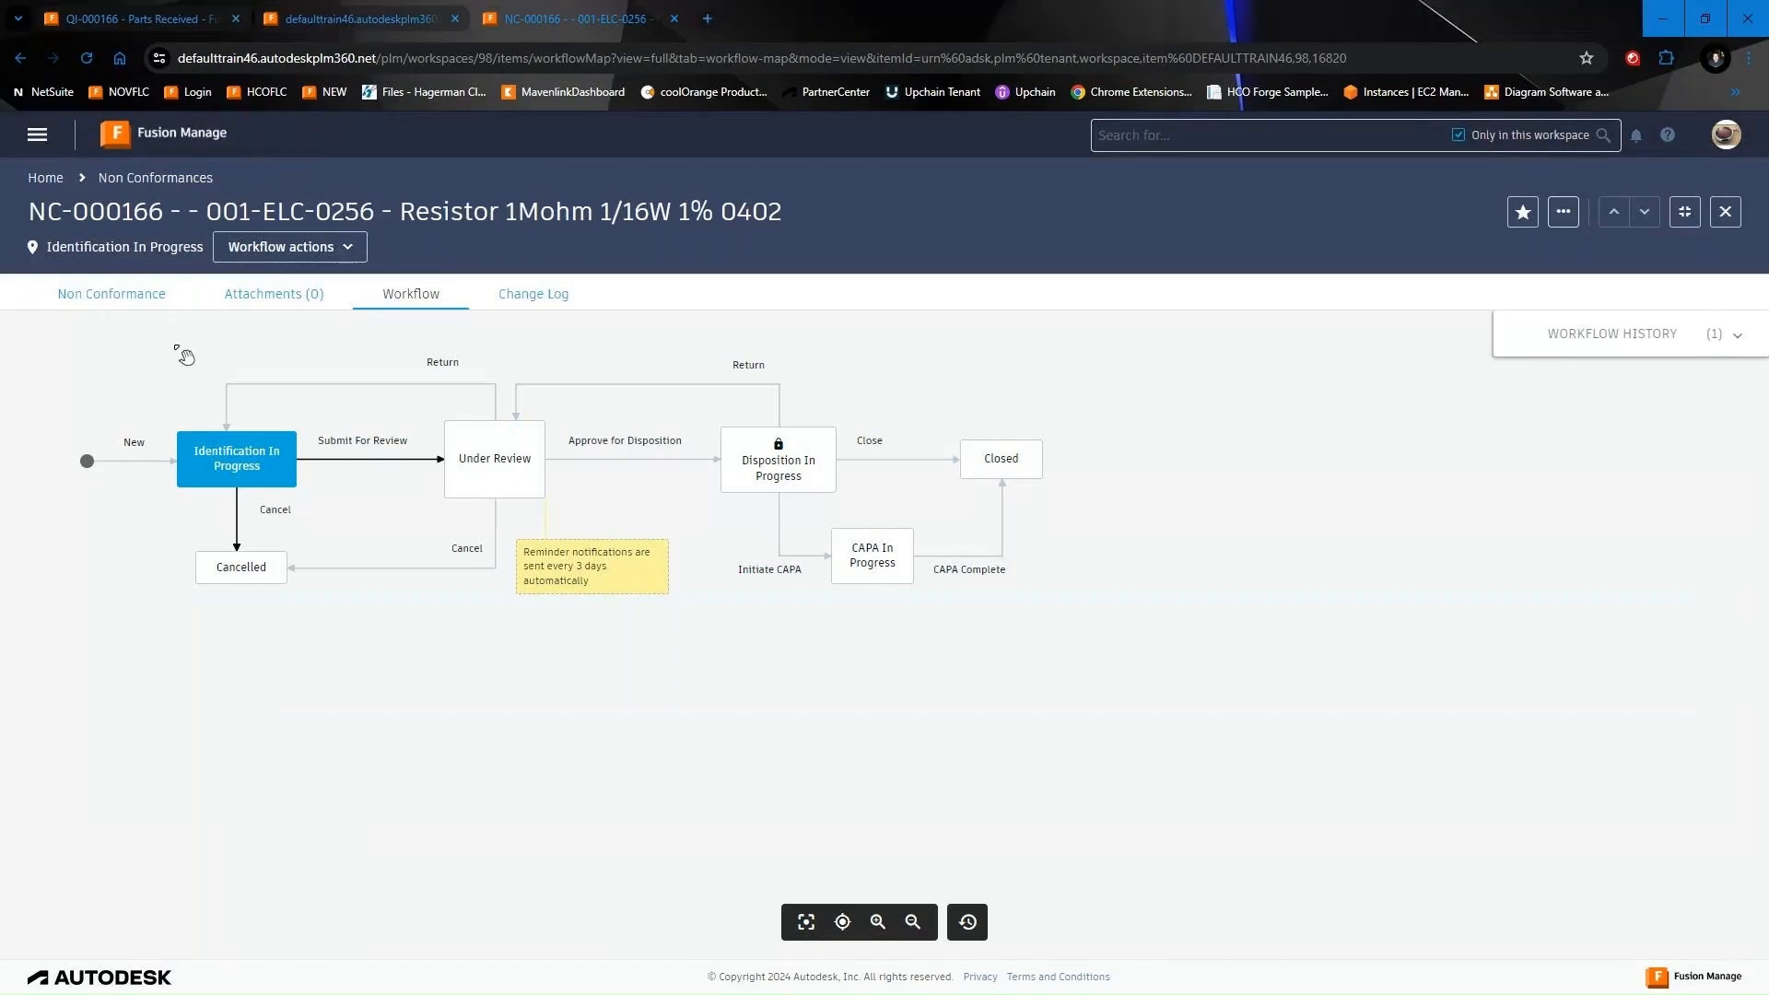
{"action": "left_click", "coordinate": [130, 294]}
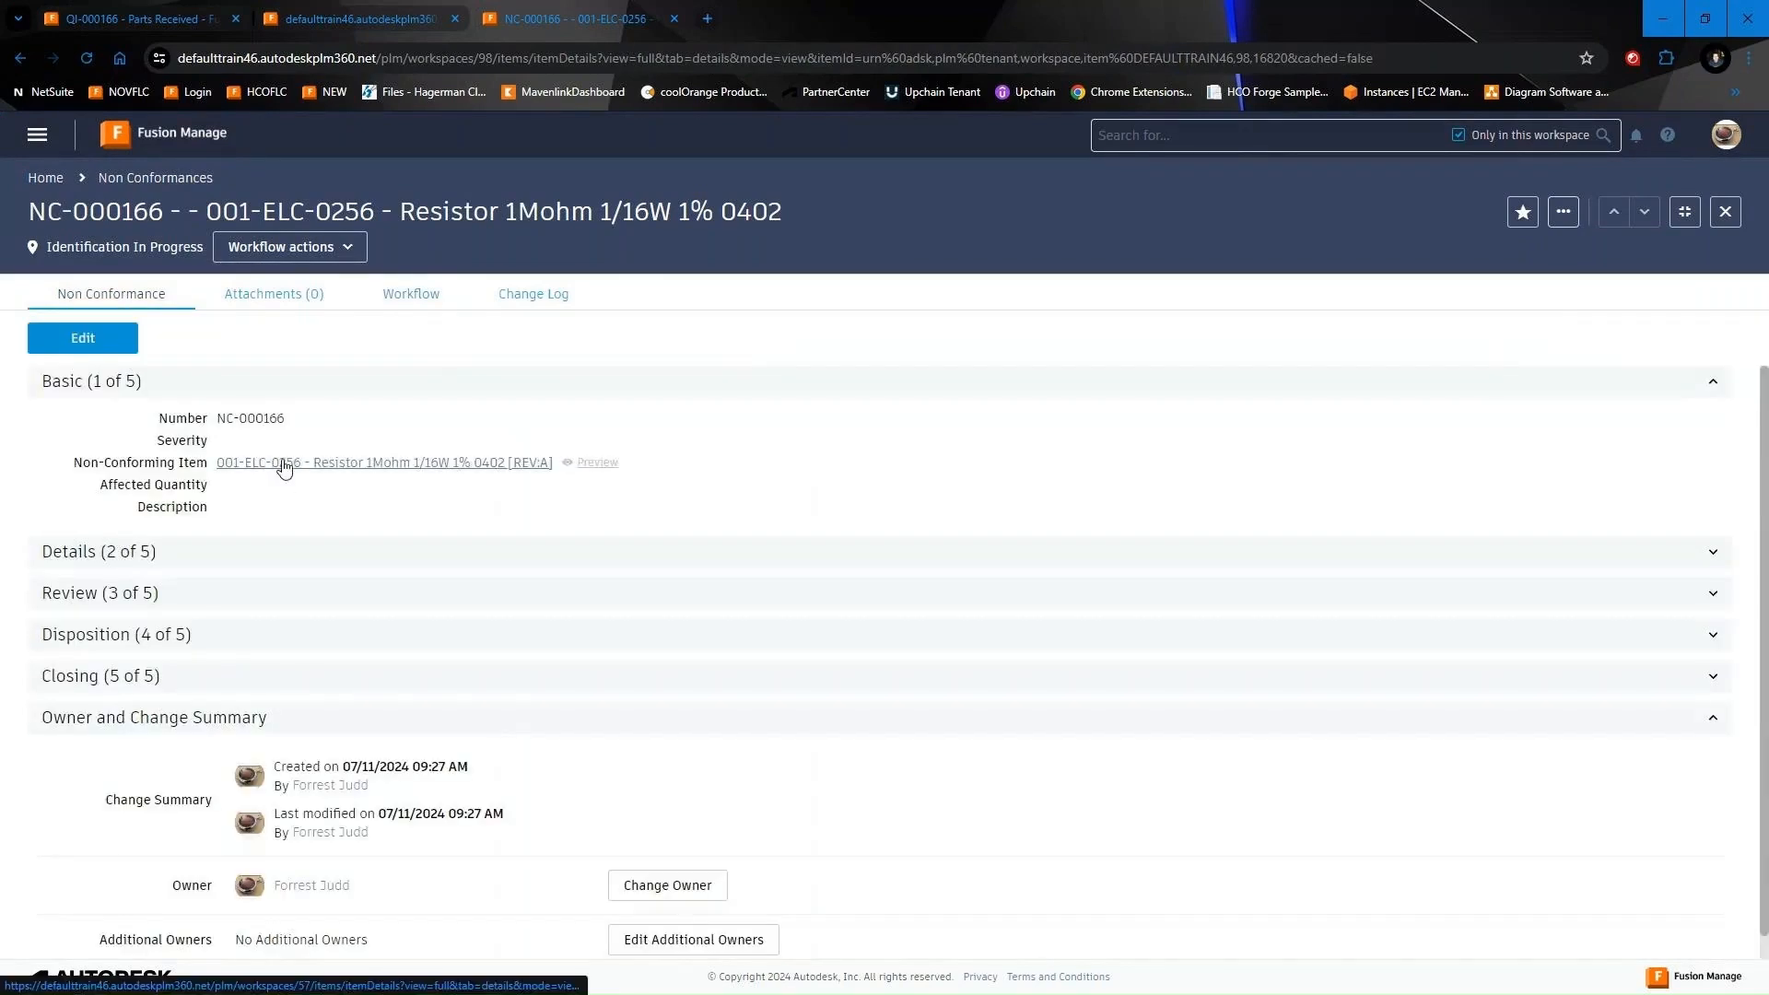
{"action": "left_click", "coordinate": [279, 555]}
{"action": "scroll", "coordinate": [291, 535], "scroll_direction": "down", "scroll_amount": 1}
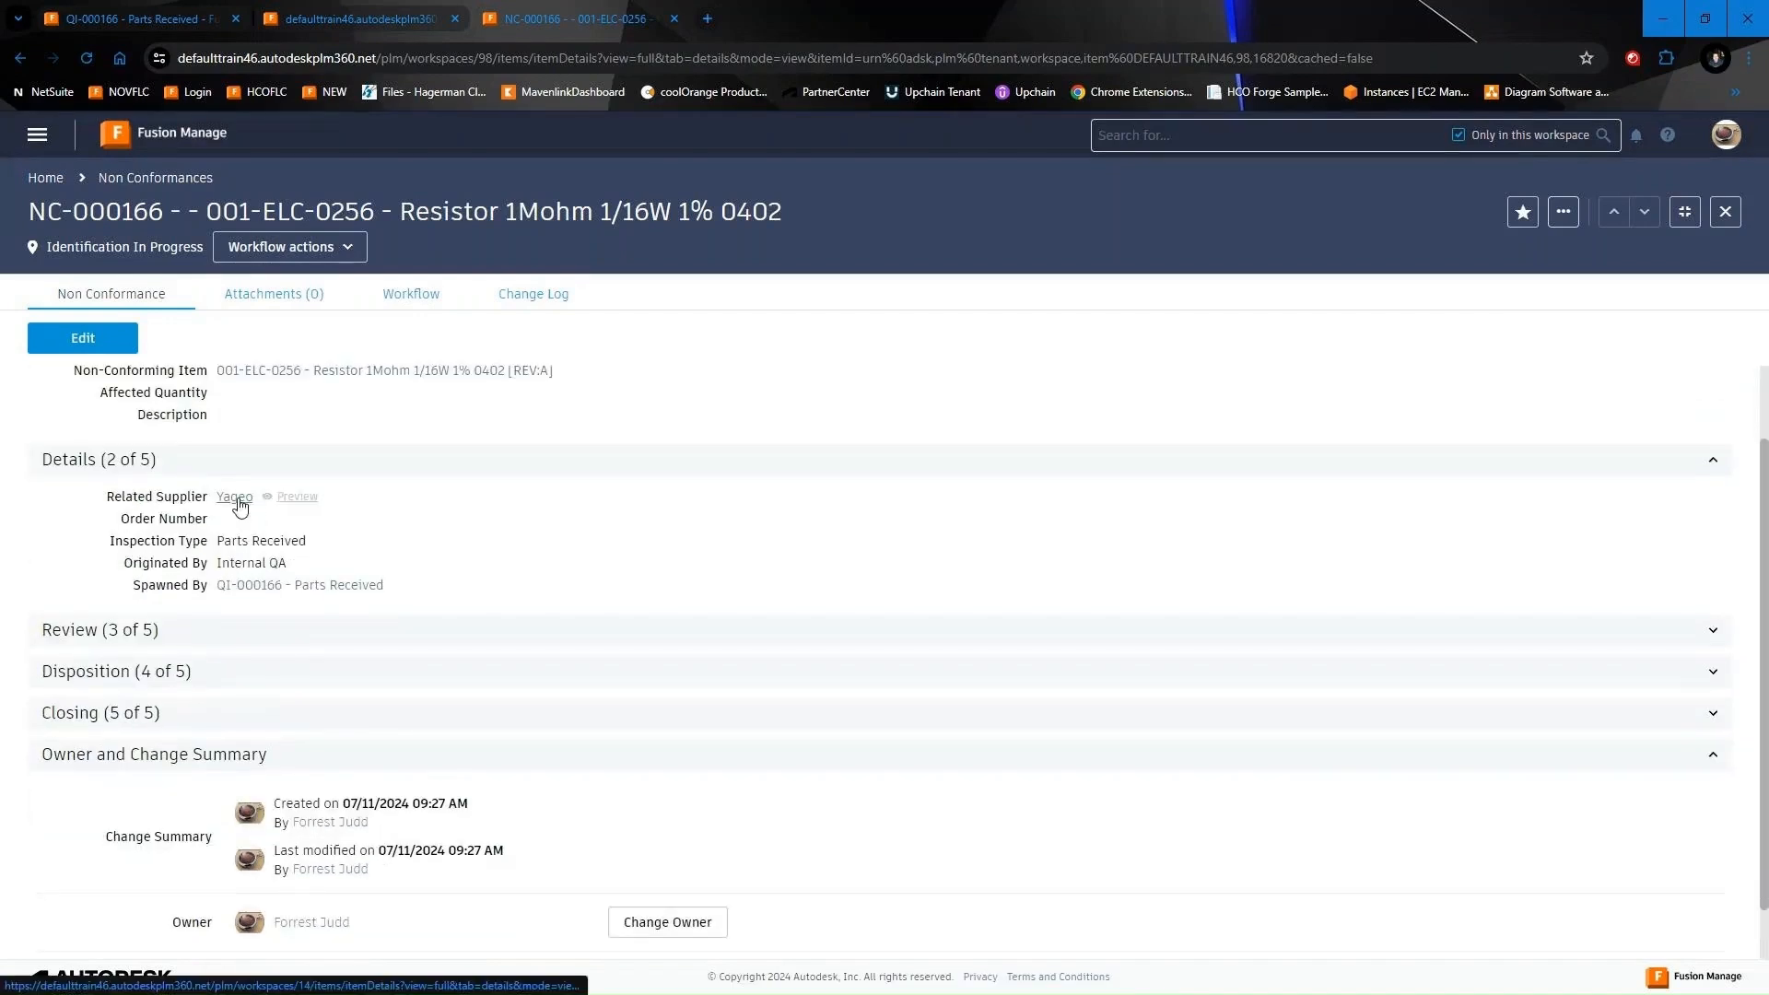
Open the non-conformance's originating inspection in a new tab to examine its measurements, and return to the non-conformance's Review section
{"action": "right_click", "coordinate": [275, 590]}
{"action": "left_click", "coordinate": [328, 610]}
{"action": "left_click", "coordinate": [772, 20]}
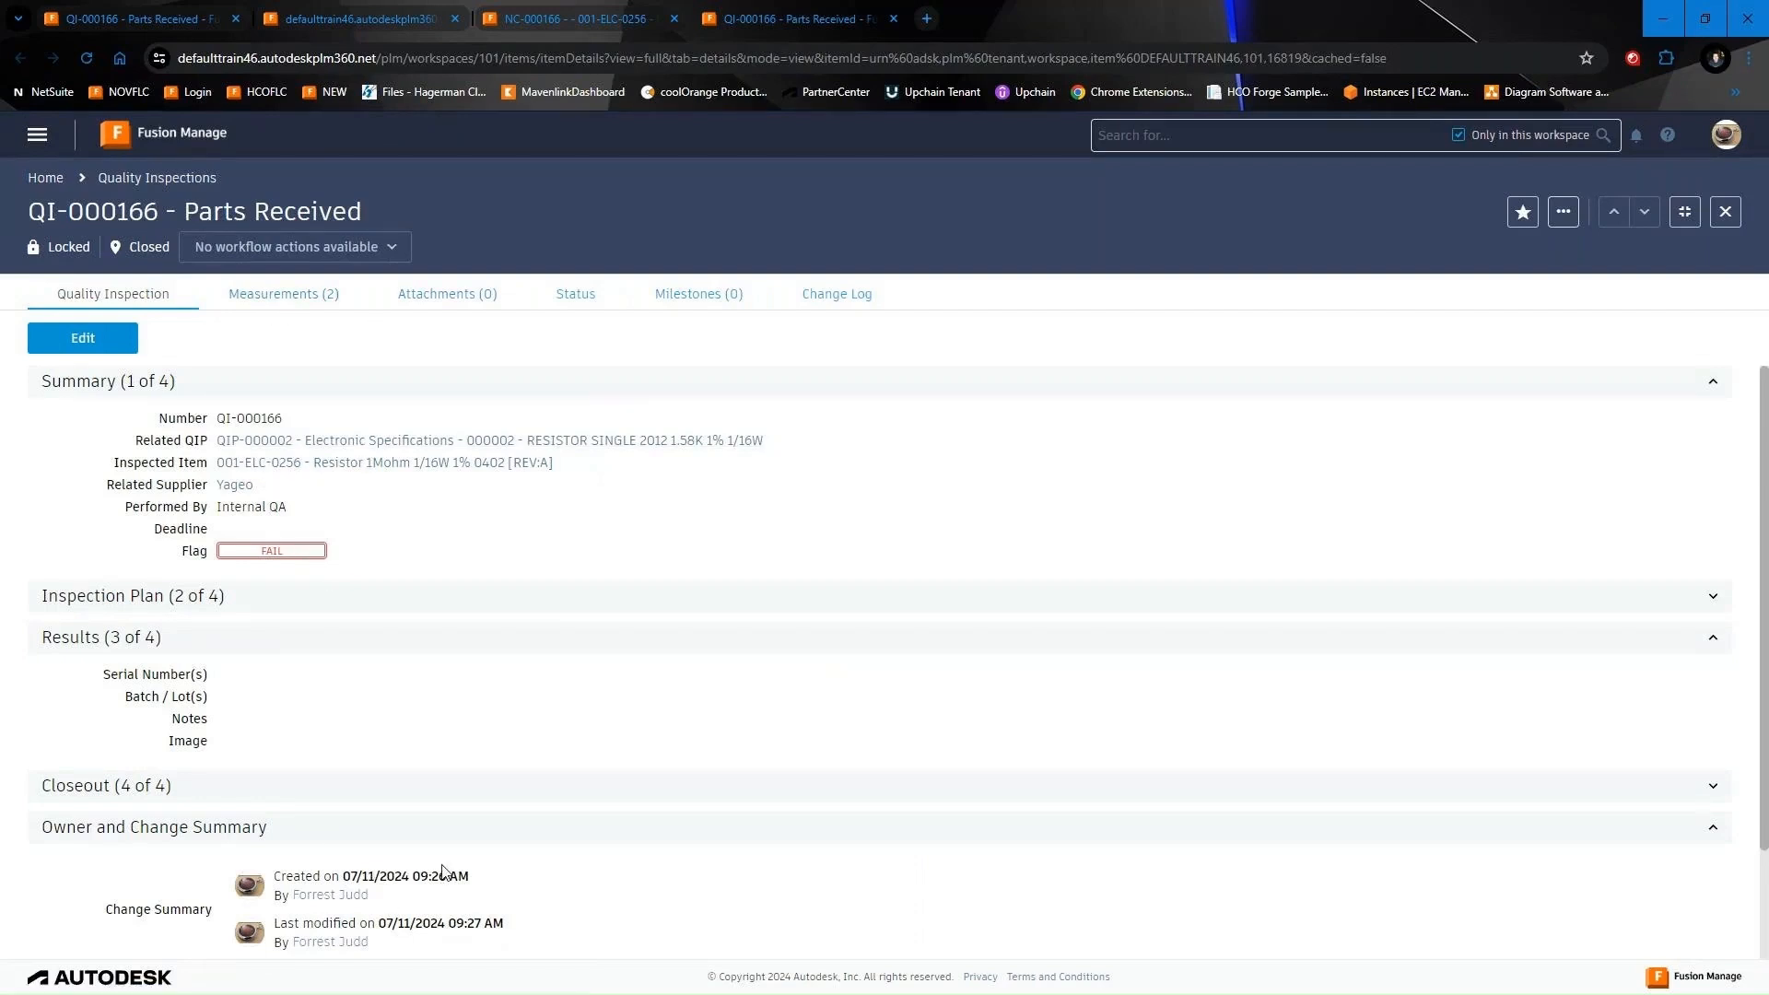
{"action": "left_click", "coordinate": [308, 295]}
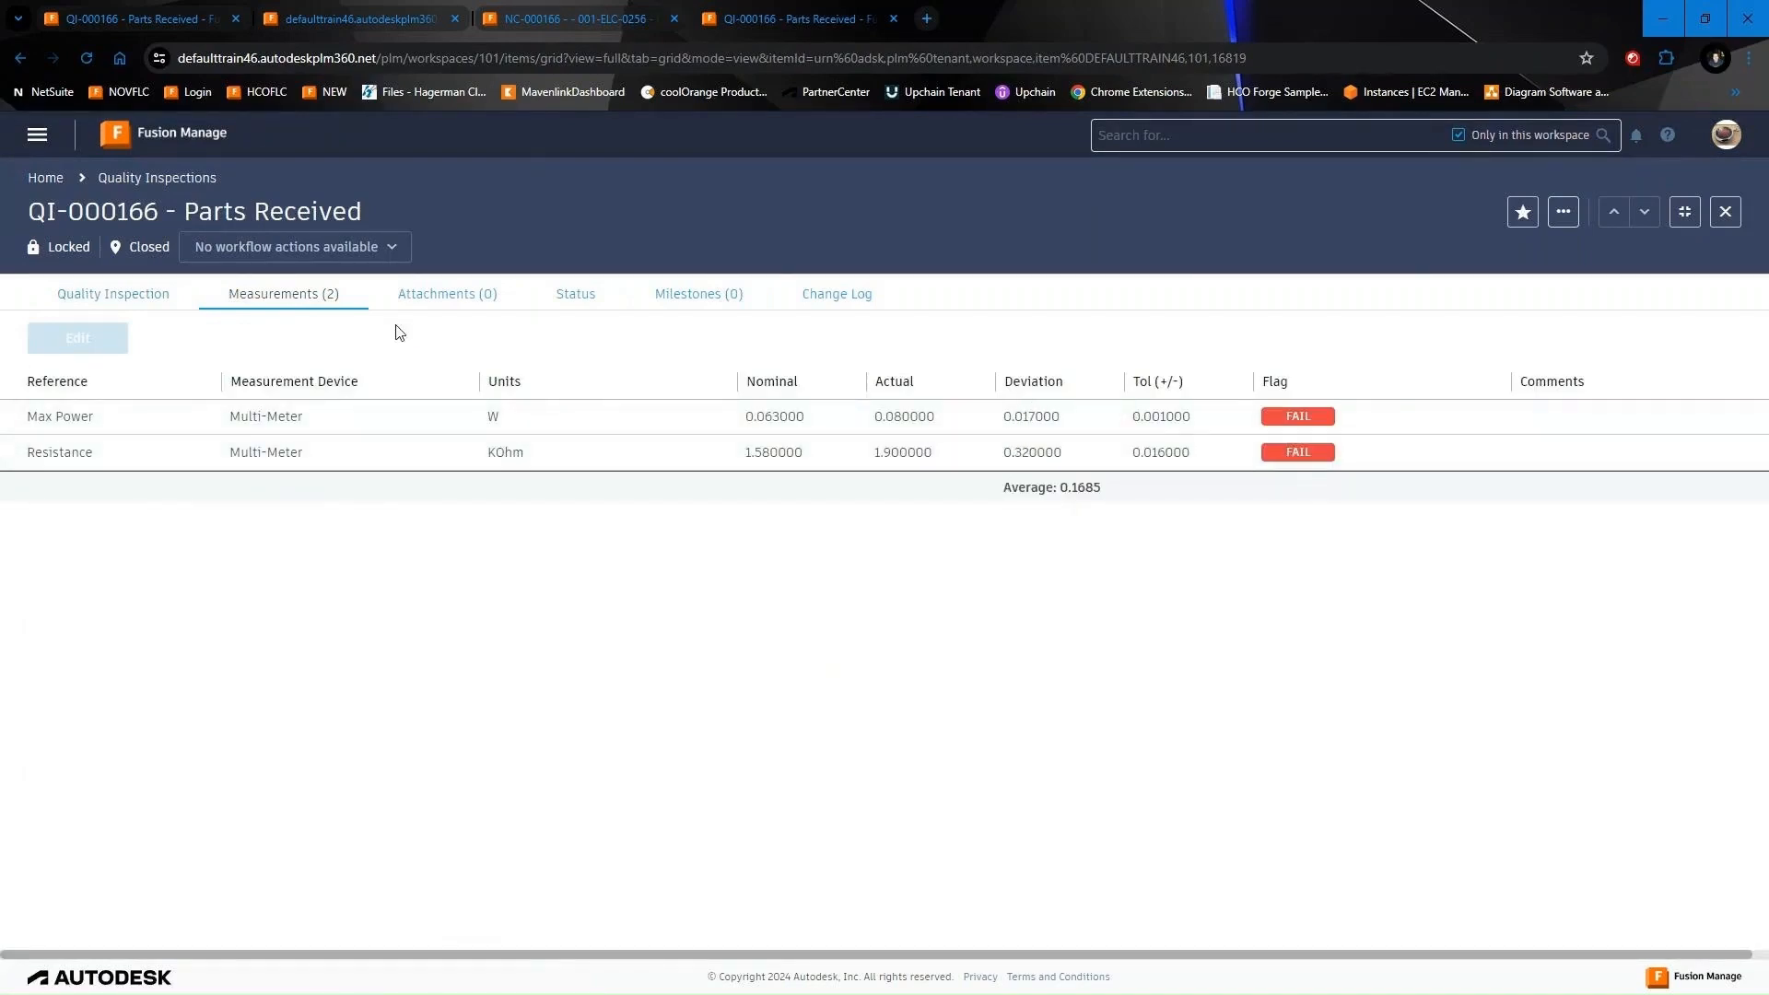
{"action": "left_click", "coordinate": [553, 18]}
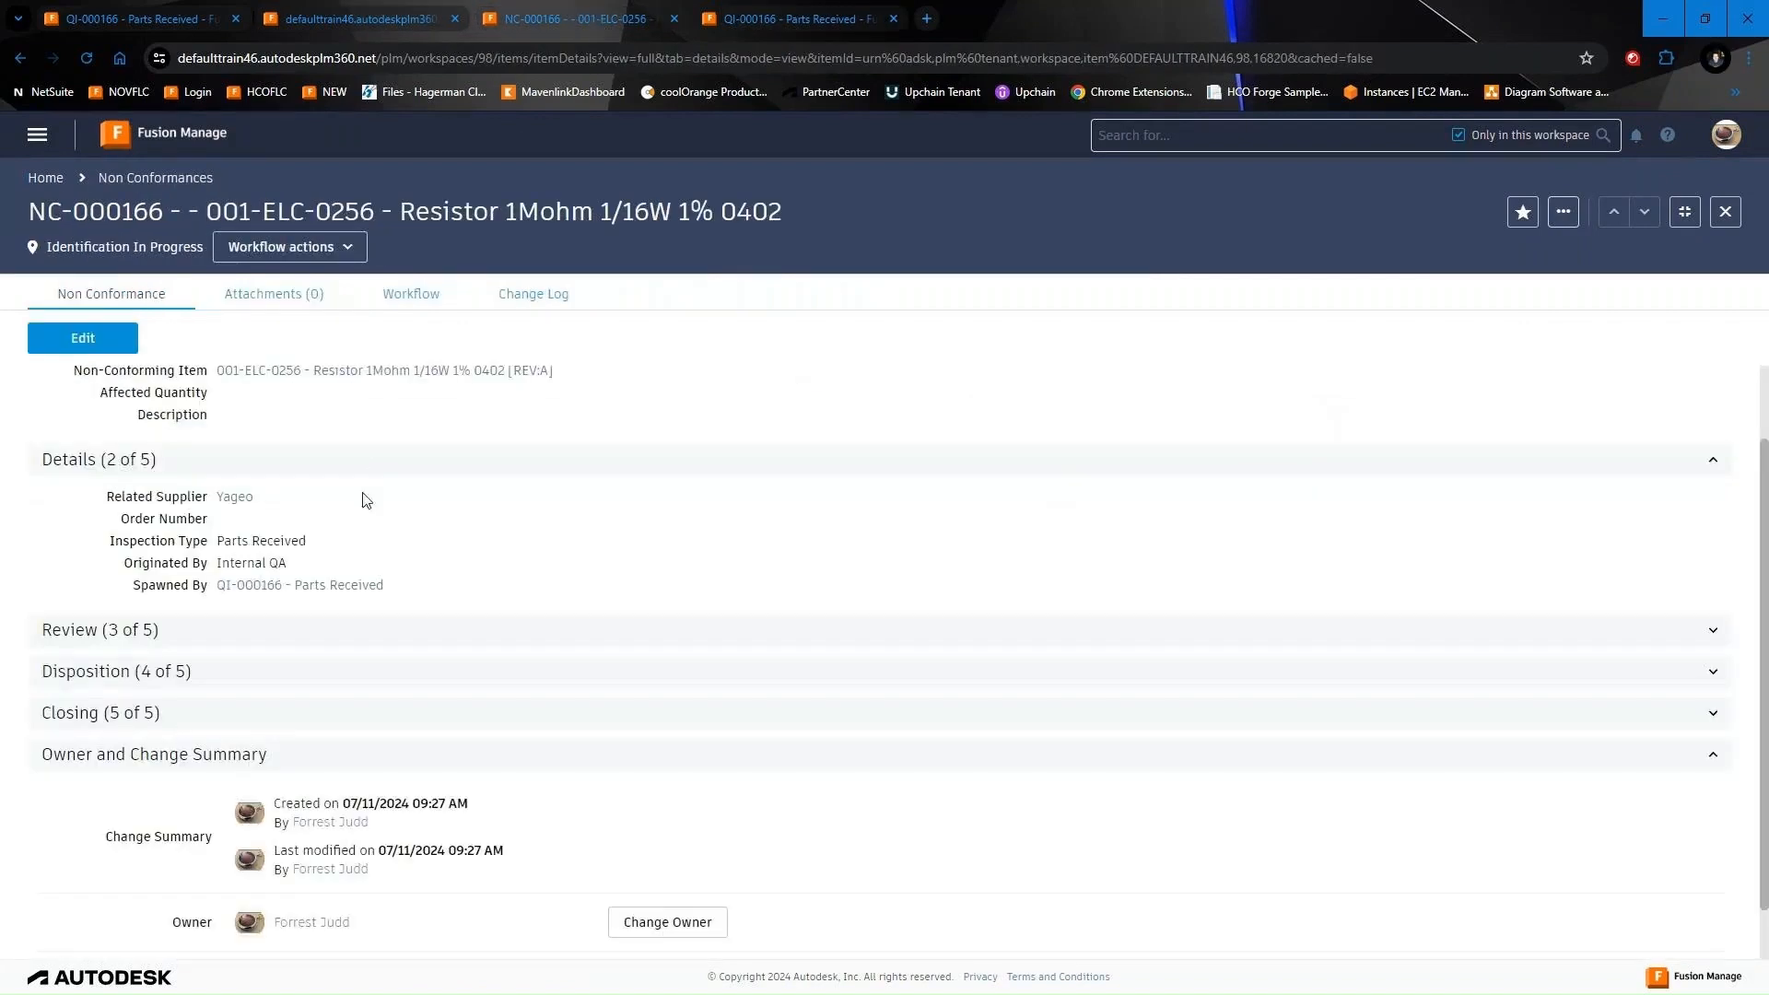
{"action": "left_click", "coordinate": [306, 638]}
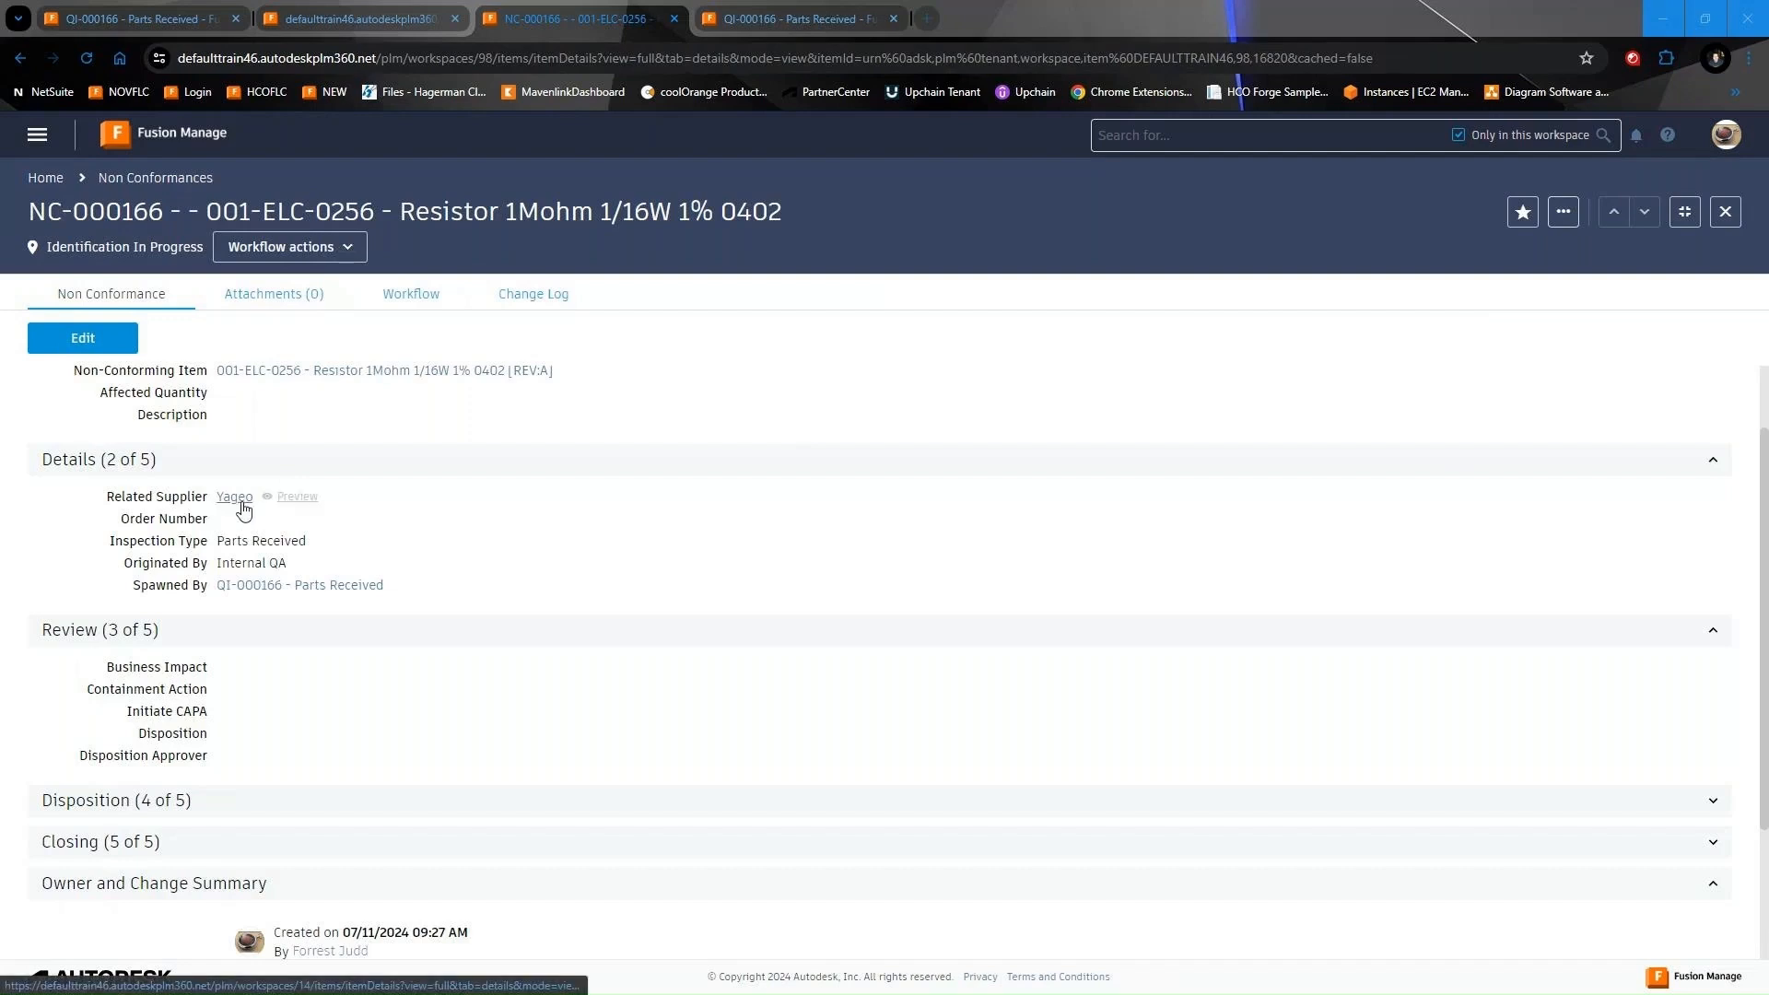
Open the dashboard in the inspection plan's browser tab and view the Non Conformances By Supplier chart in its own window
{"action": "left_click", "coordinate": [301, 18]}
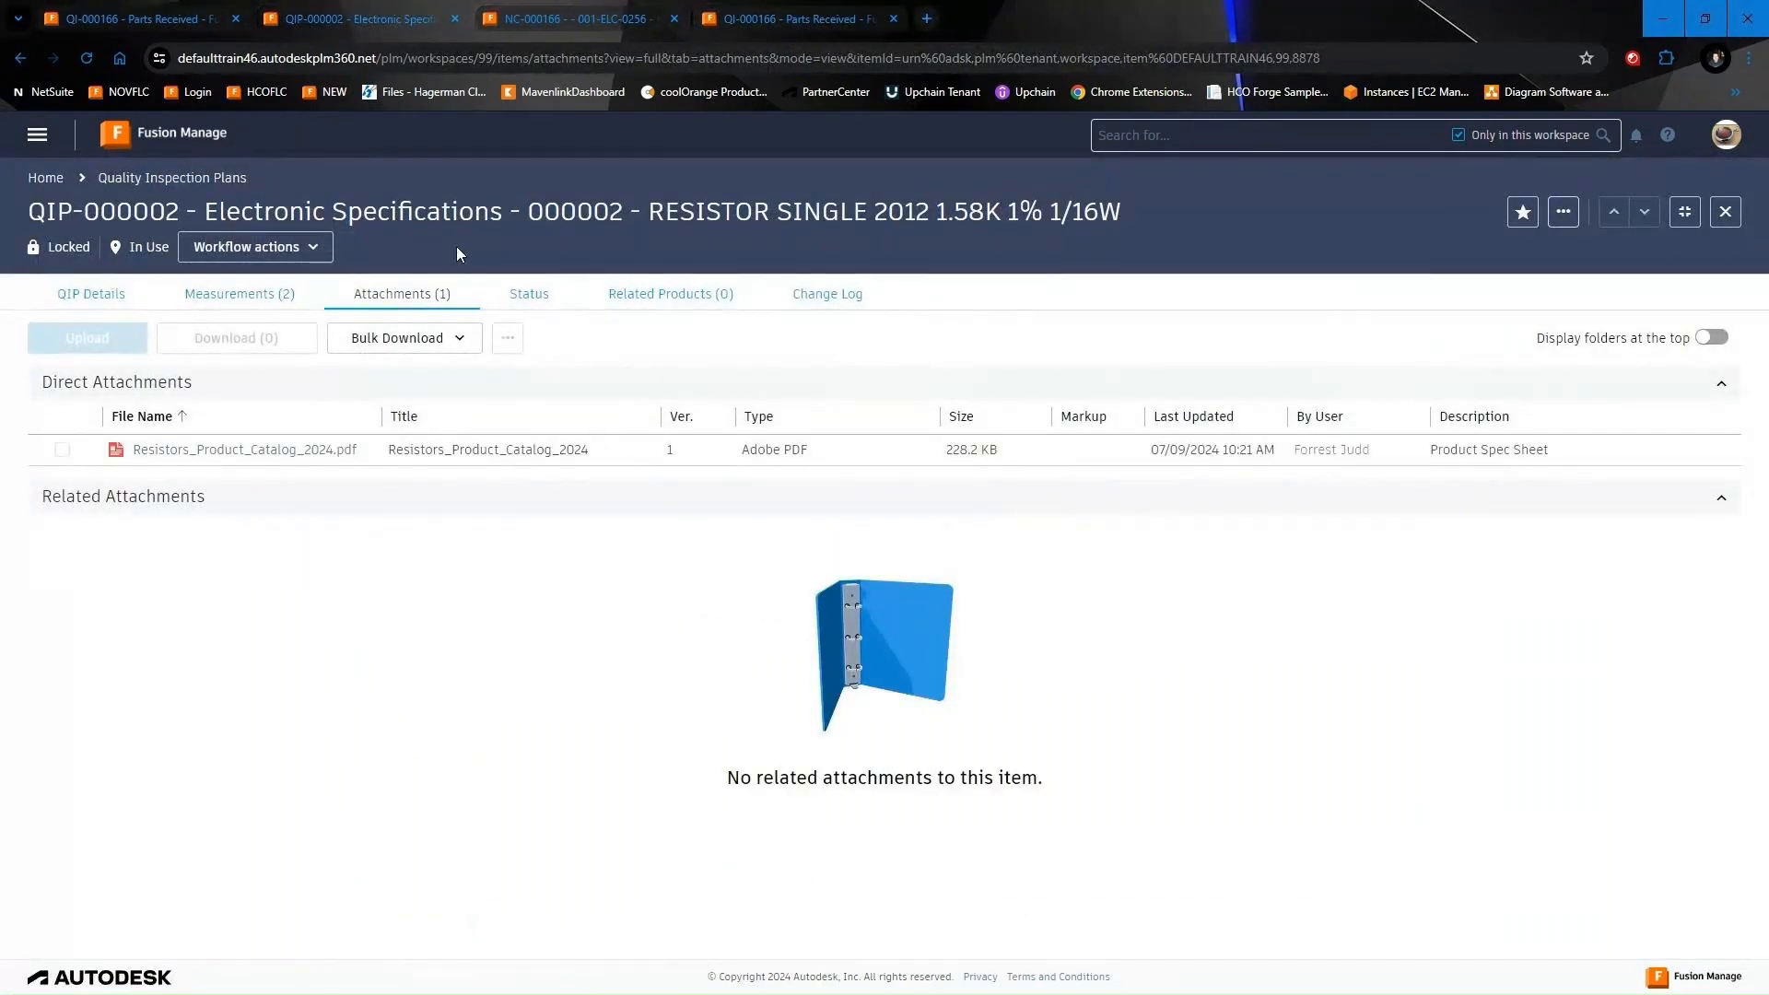
{"action": "left_click", "coordinate": [35, 134]}
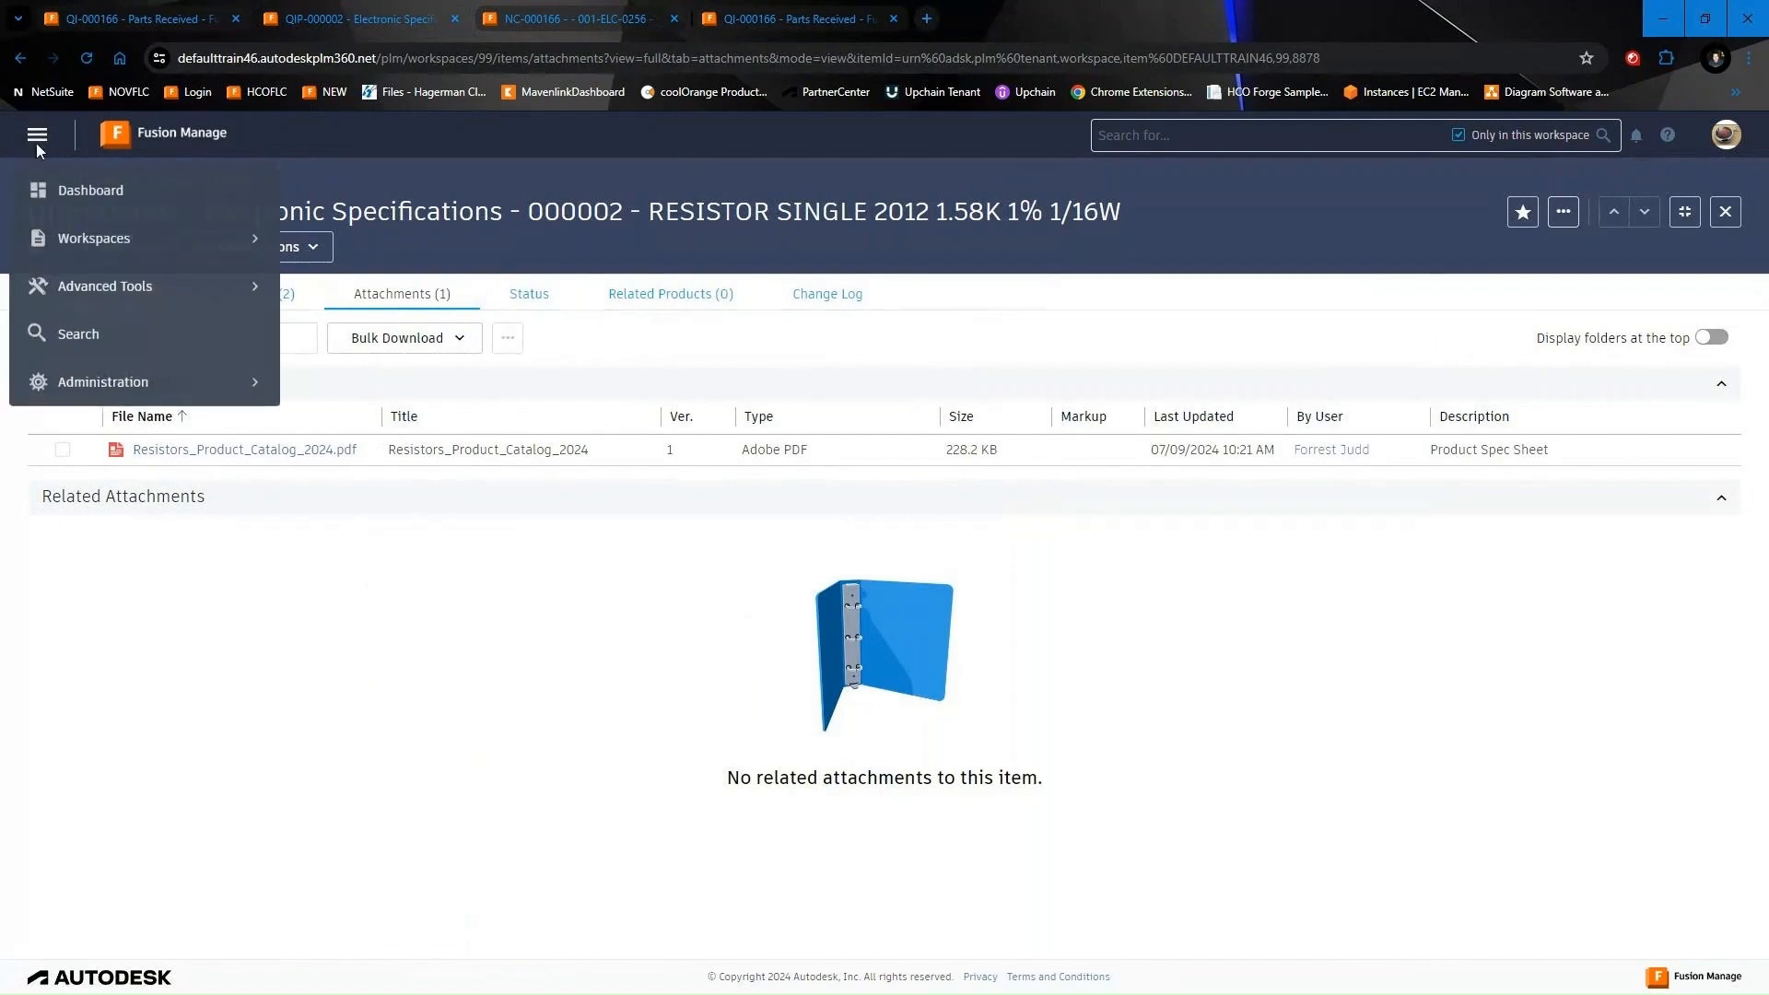
{"action": "left_click", "coordinate": [65, 190]}
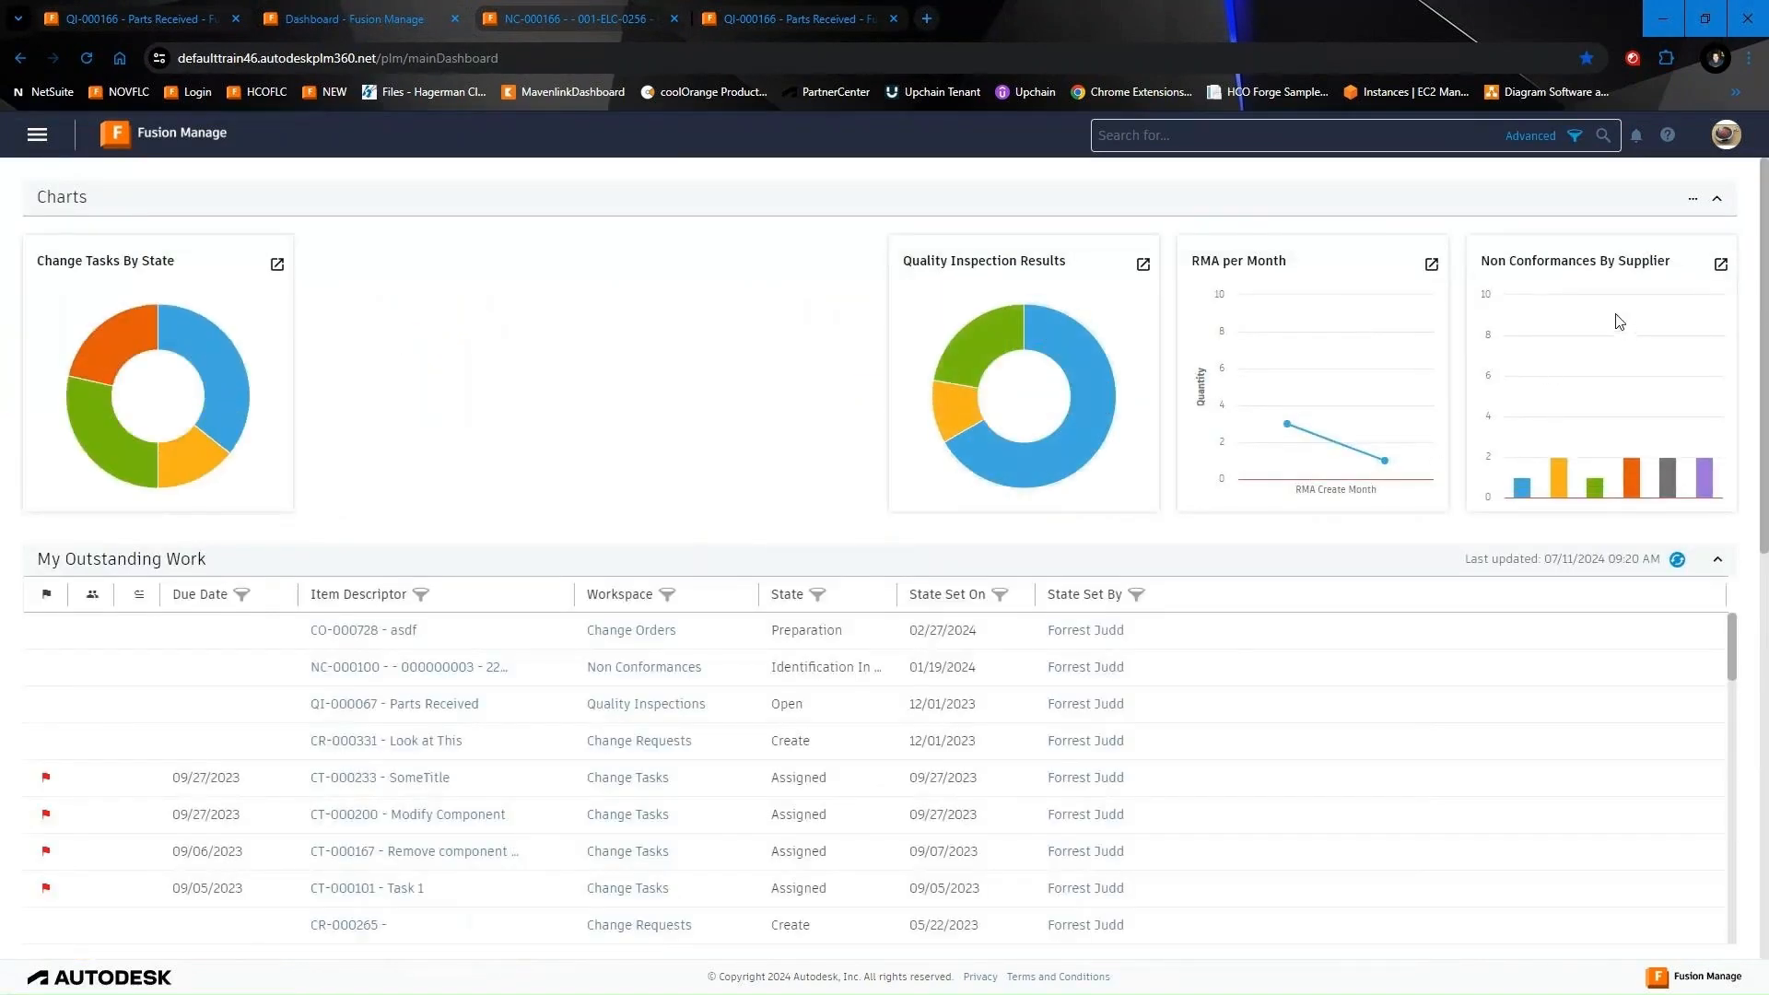
{"action": "left_click", "coordinate": [1721, 265]}
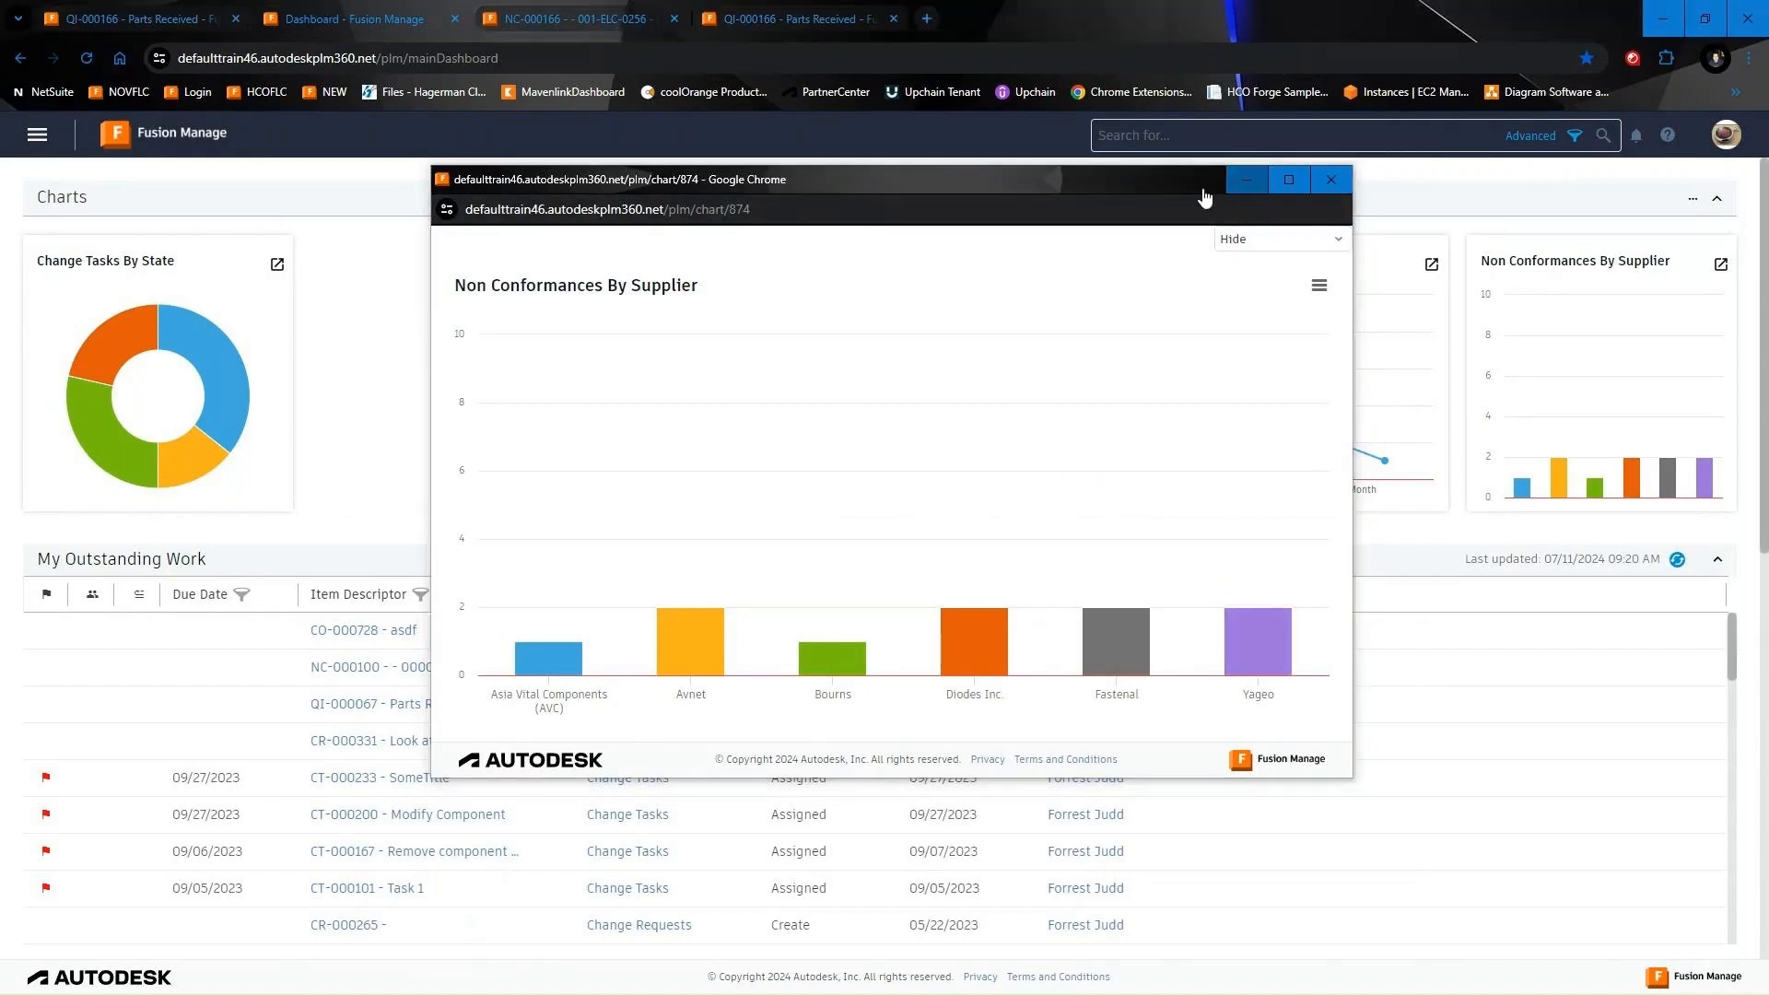
{"action": "left_click", "coordinate": [1244, 180]}
Return to the non-conformance record and show it in split view beside a widened Non Conformances list
{"action": "left_click", "coordinate": [626, 21]}
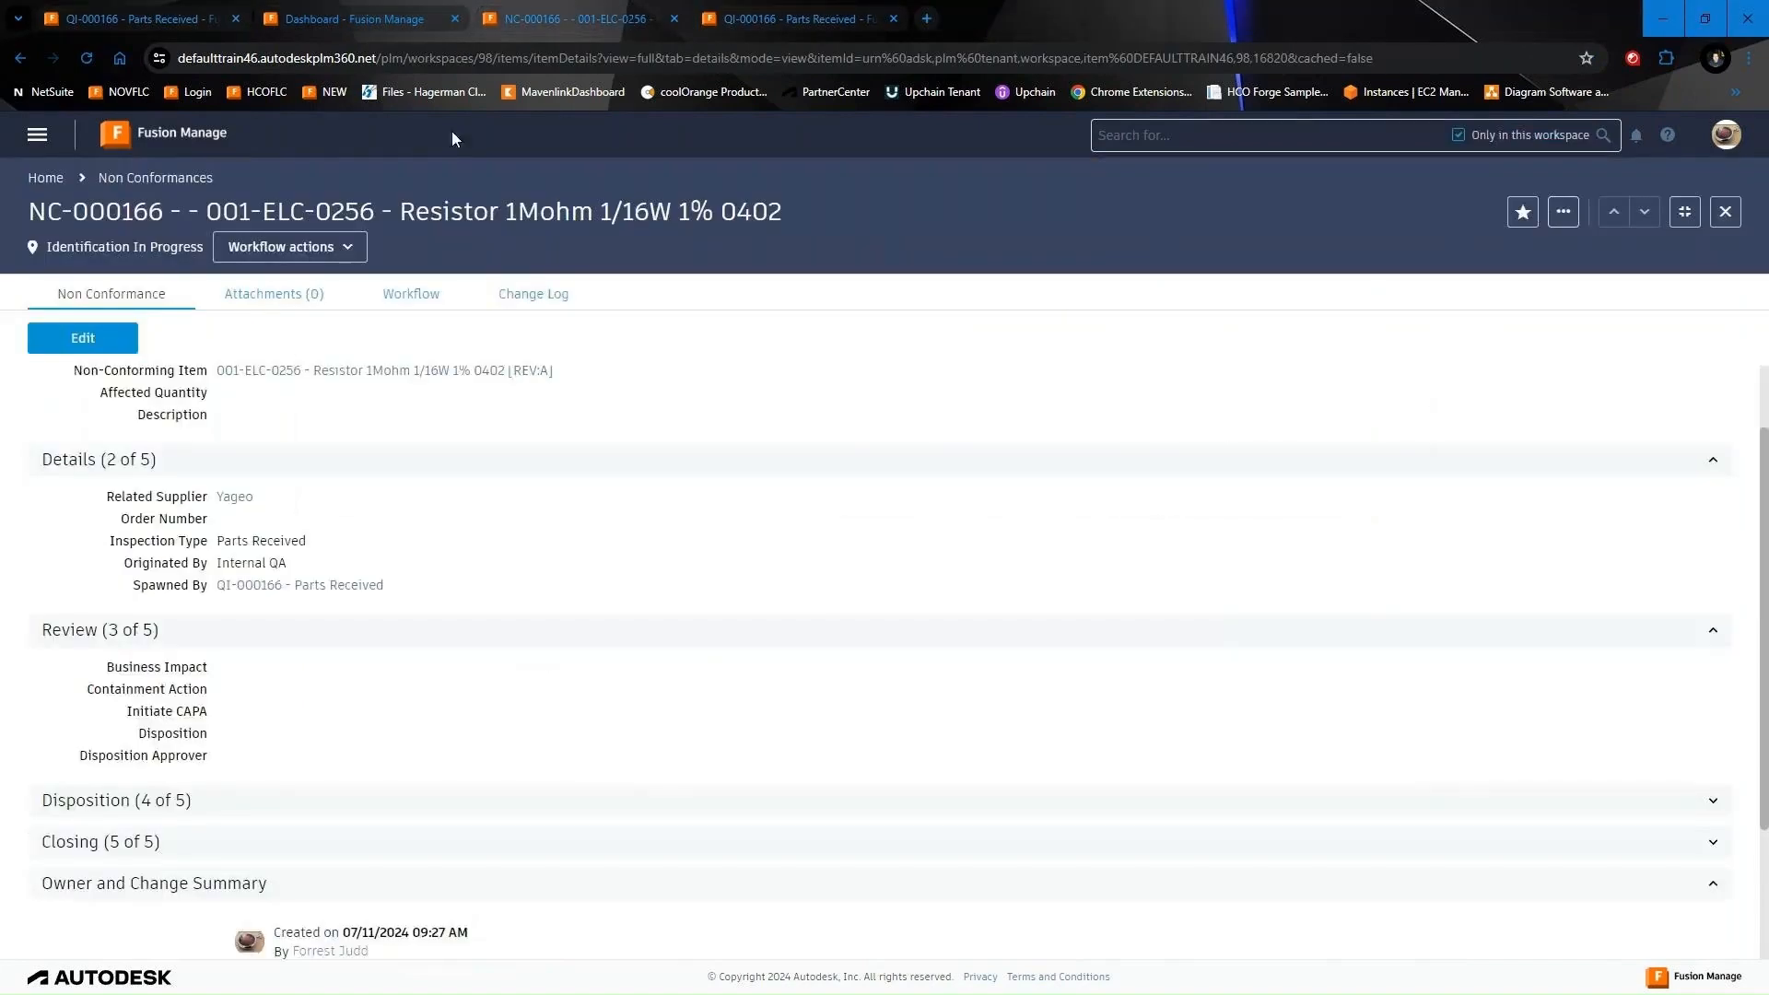
{"action": "left_click", "coordinate": [1686, 211]}
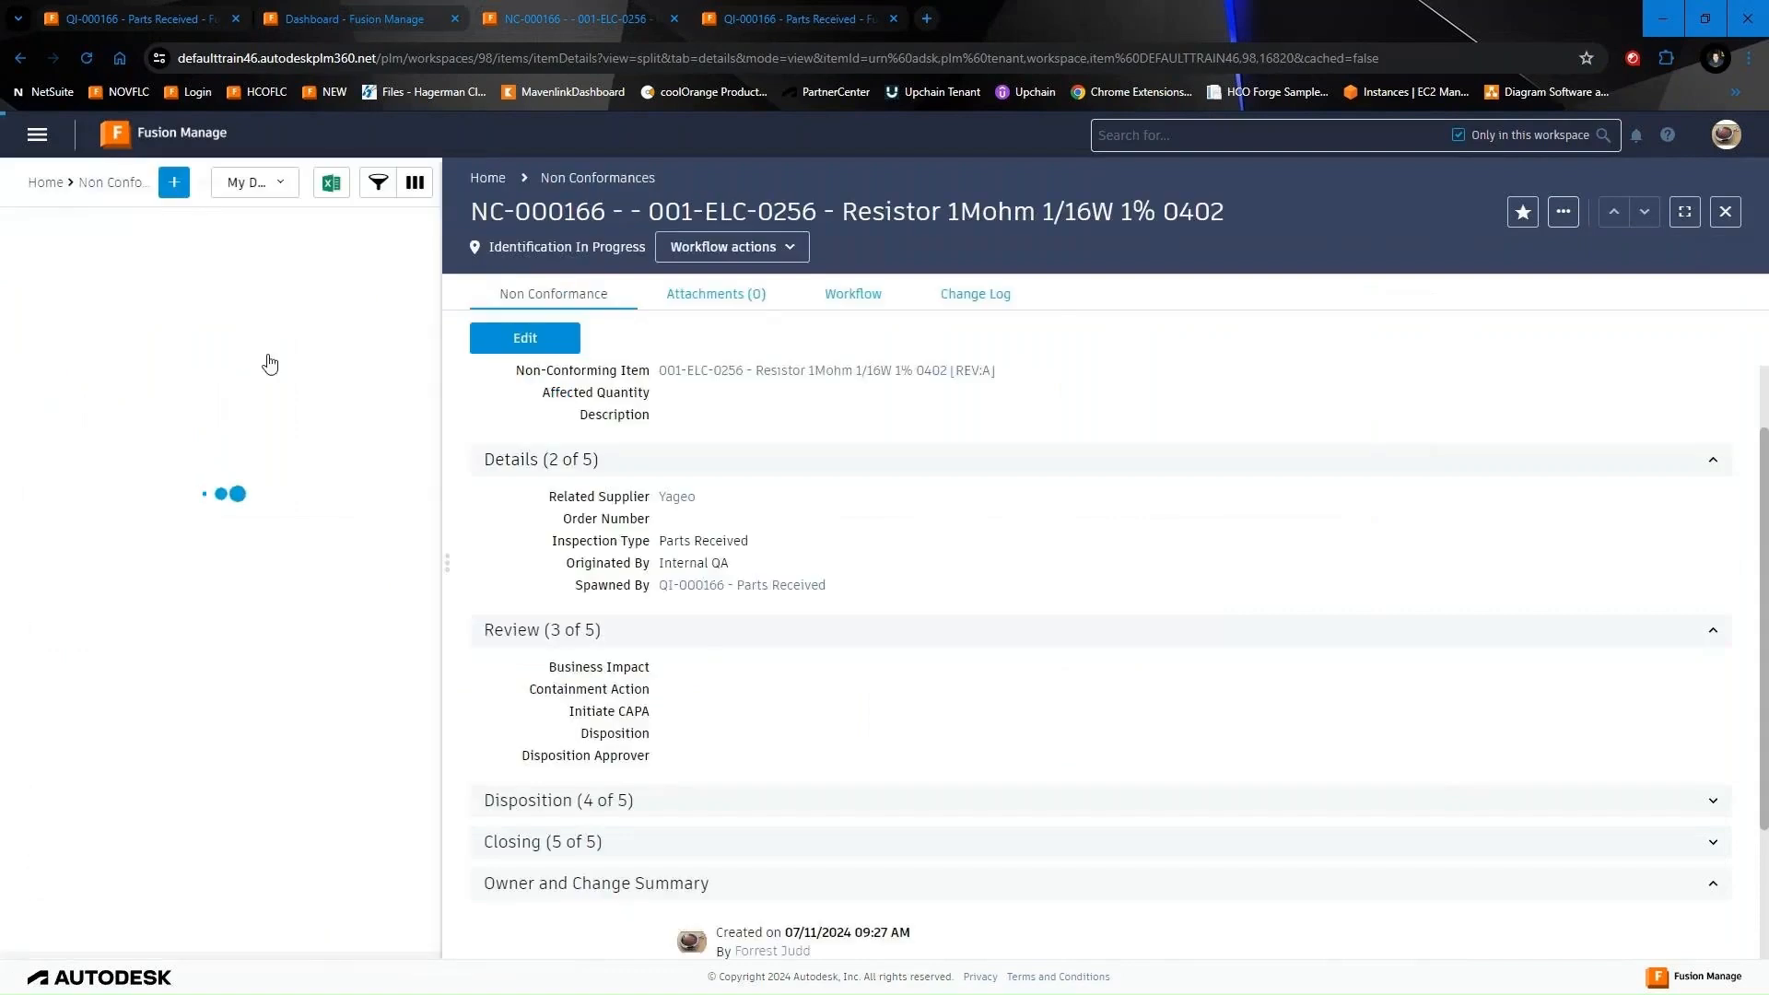
{"action": "left_click_drag", "start_coordinate": [446, 564], "coordinate": [1076, 551]}
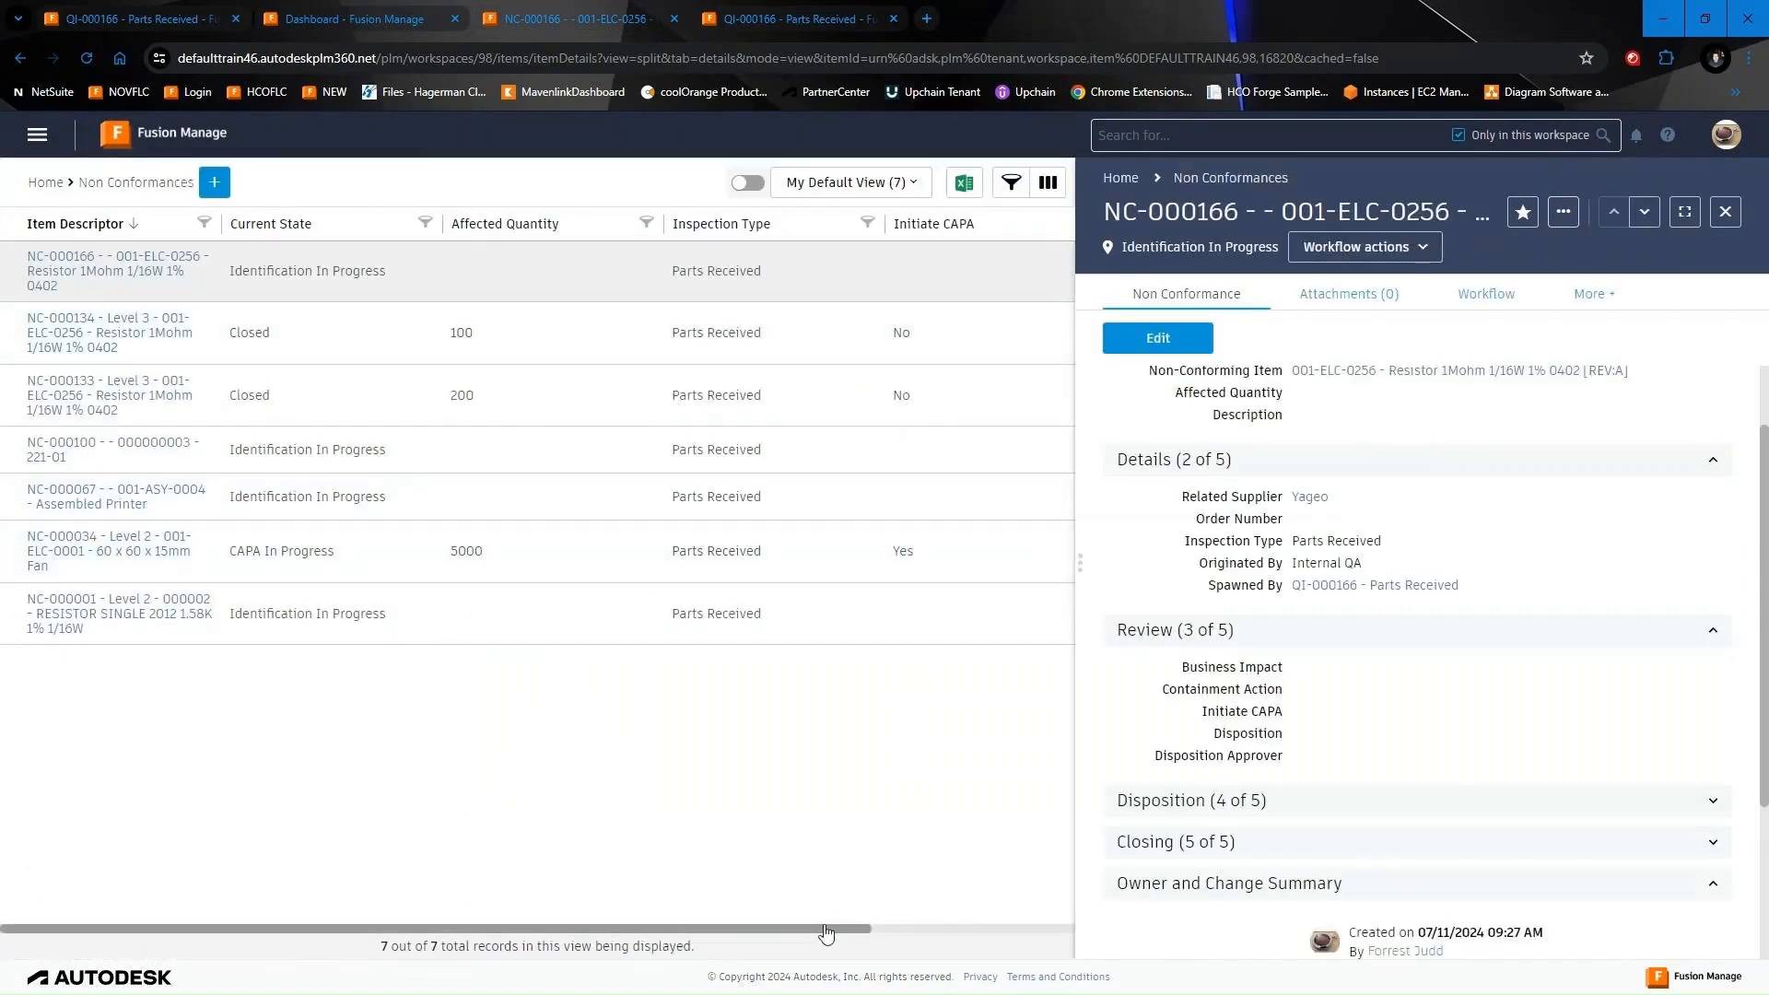
Filter the Non Conformances list to records whose Related Supplier contains Yageo and look across the filtered columns
{"action": "left_click_drag", "start_coordinate": [864, 938], "coordinate": [1067, 939]}
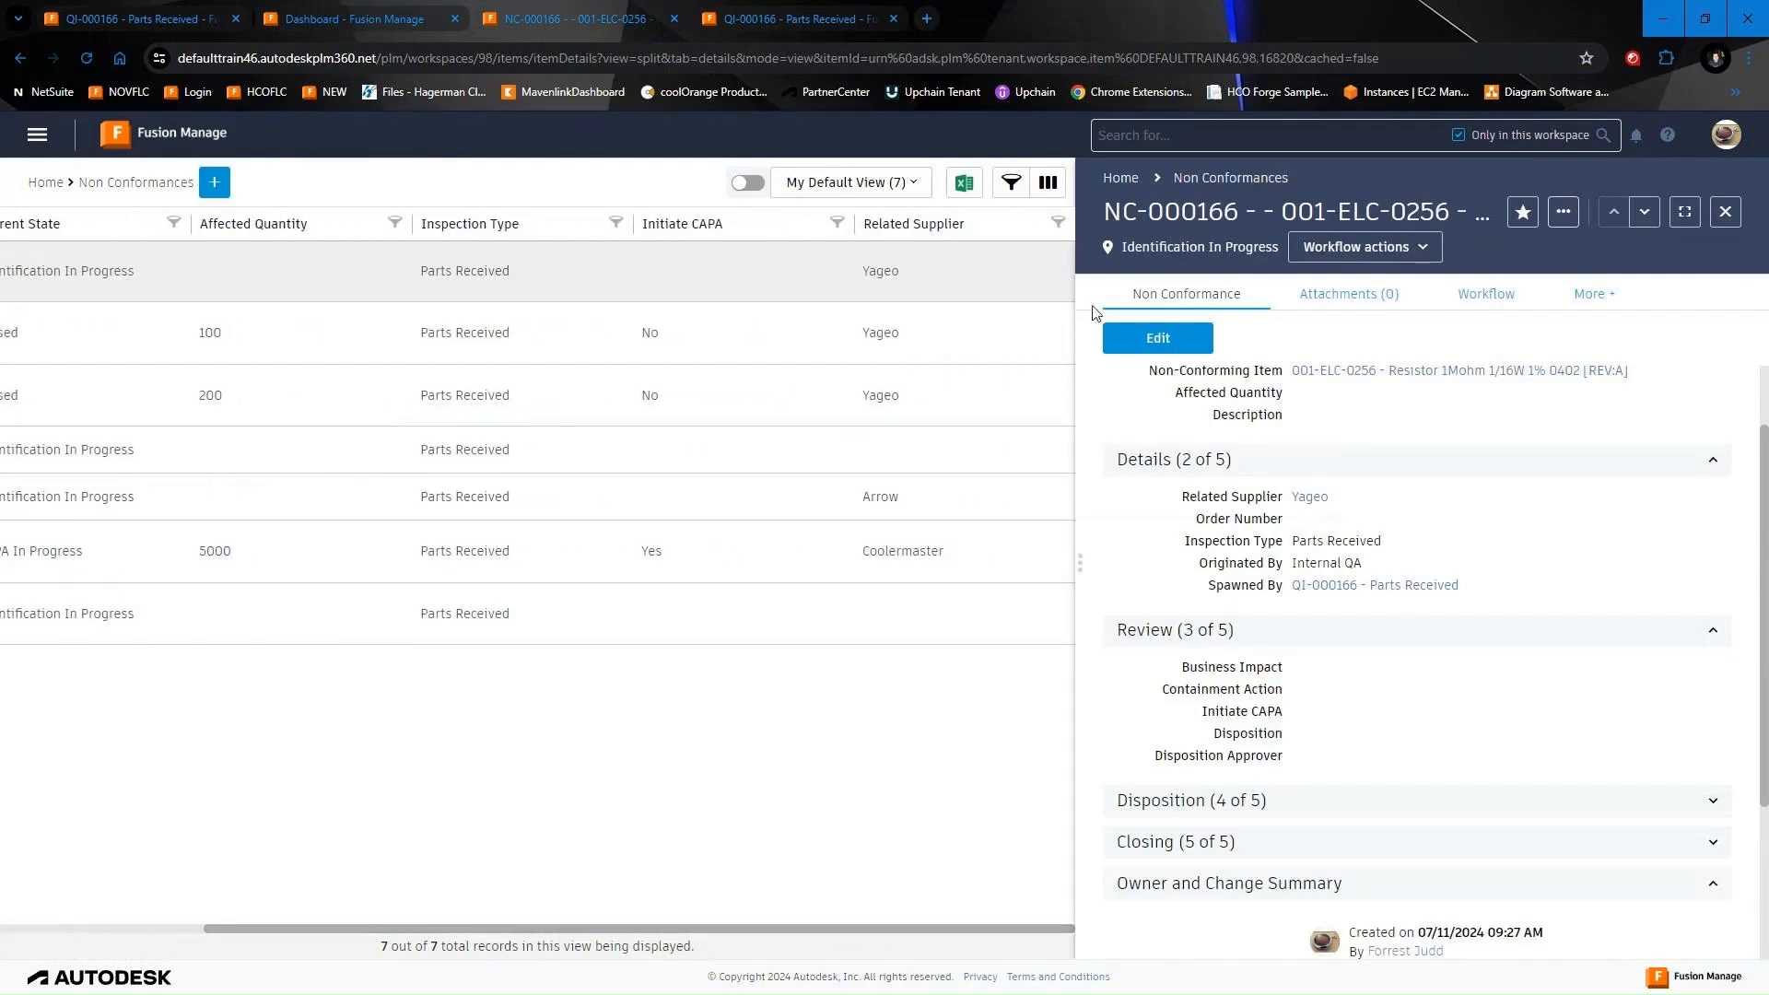
{"action": "left_click", "coordinate": [1058, 223]}
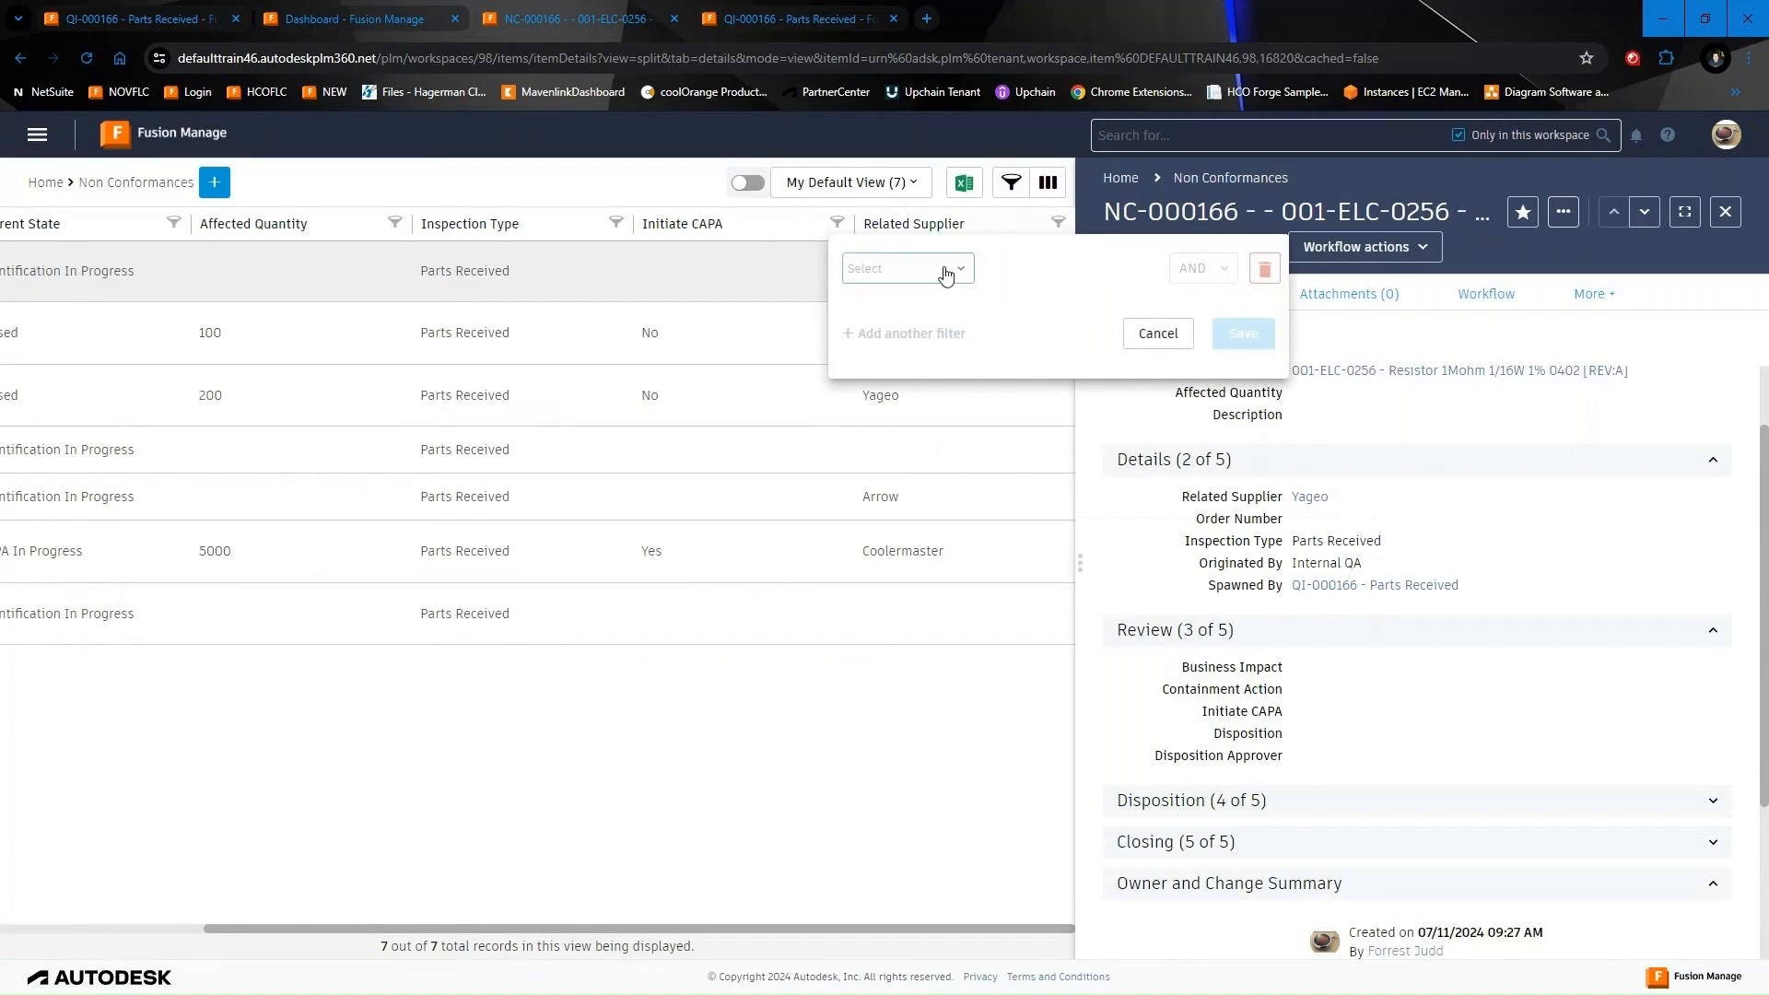
{"action": "left_click", "coordinate": [947, 270]}
{"action": "left_click", "coordinate": [913, 302]}
{"action": "left_click", "coordinate": [1034, 276]}
{"action": "type", "text": "Yageo"}
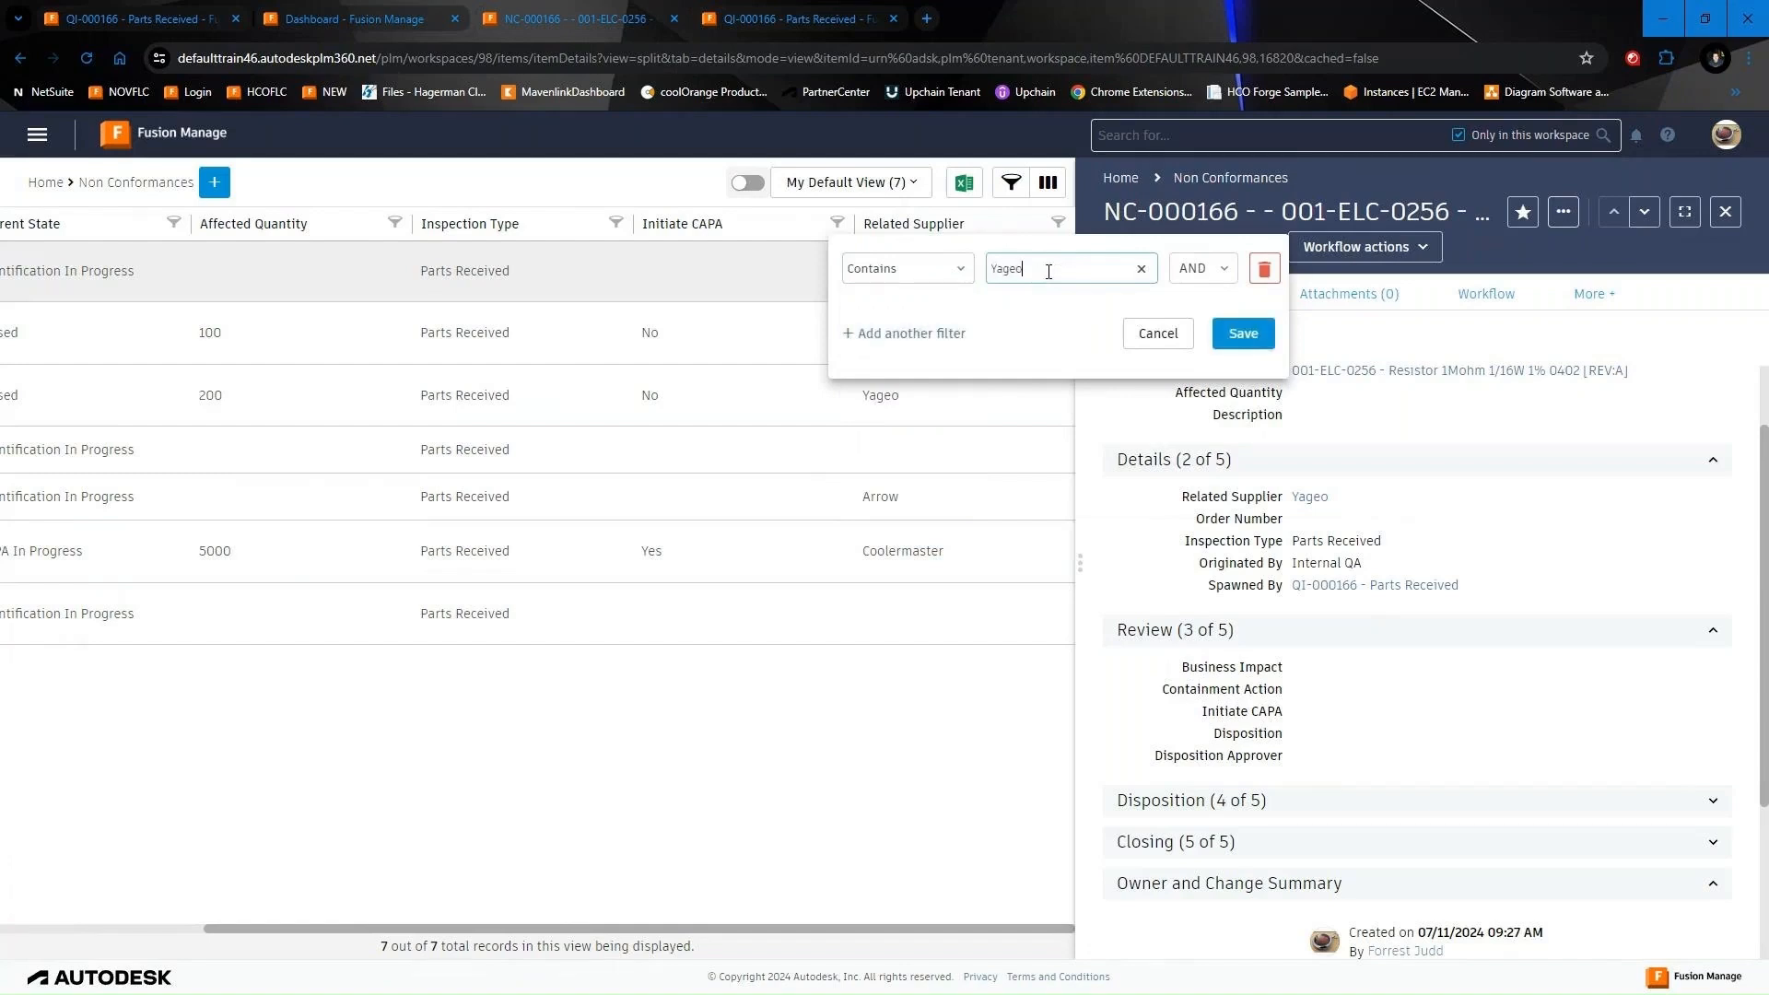
{"action": "left_click", "coordinate": [1245, 337]}
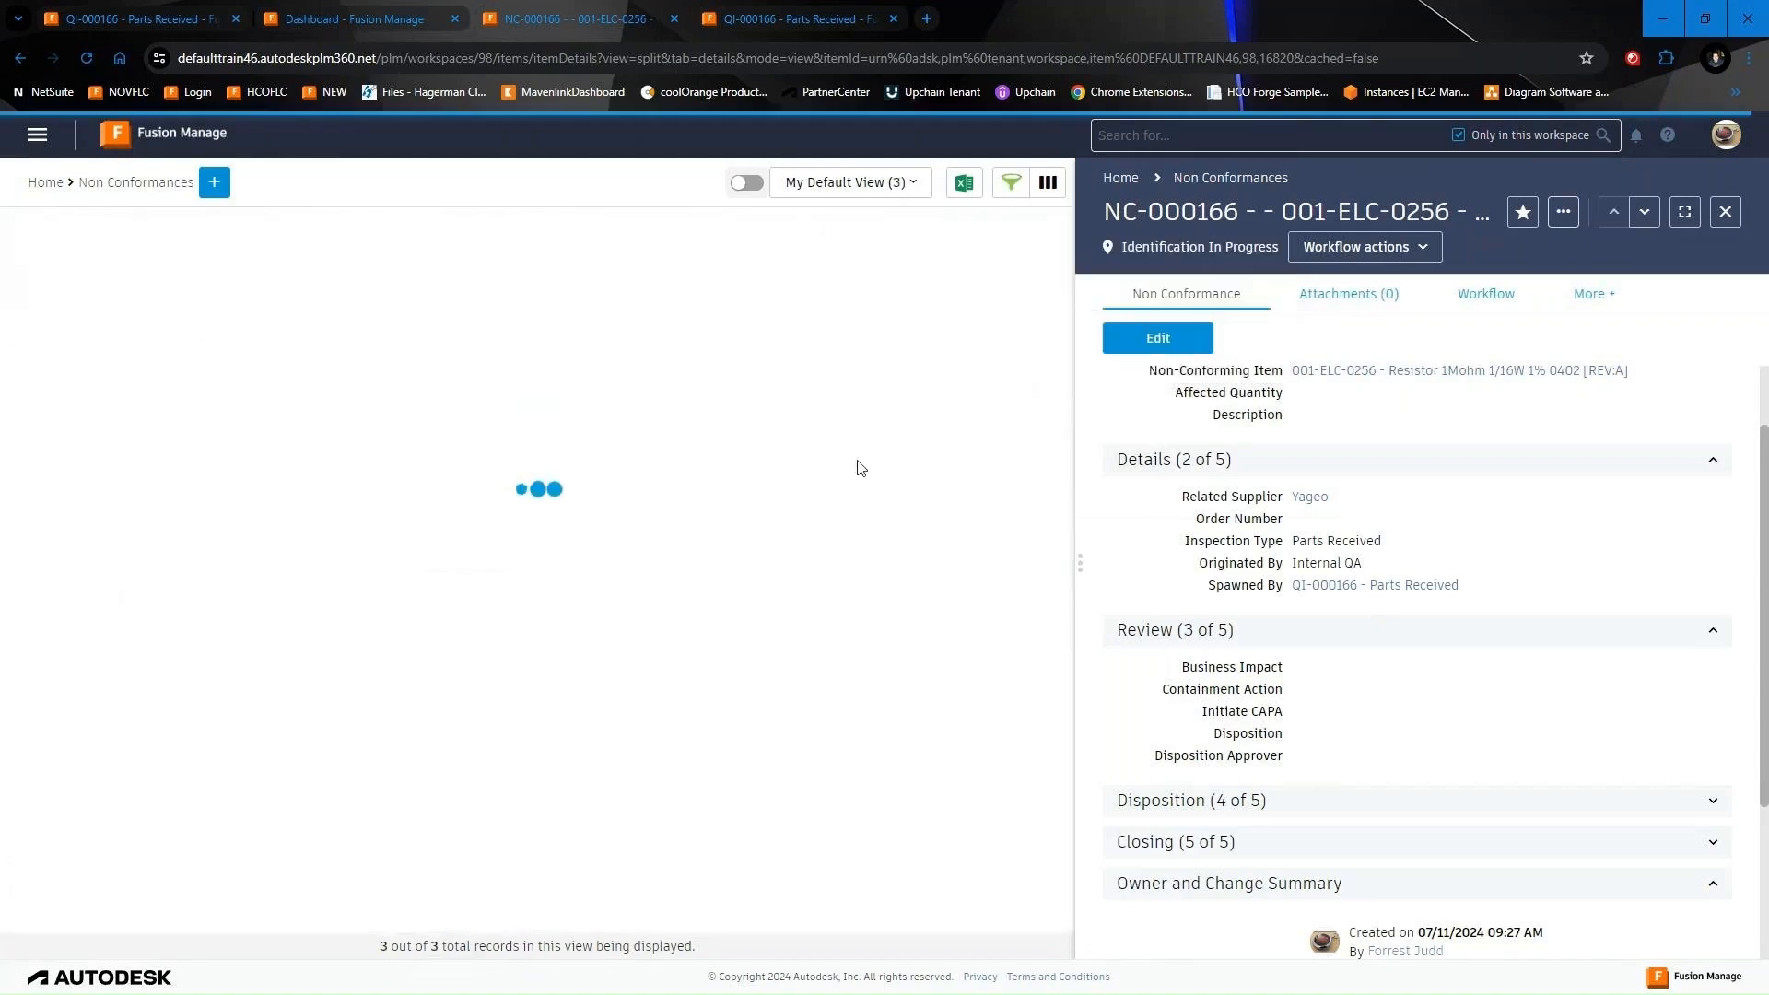
{"action": "left_click_drag", "start_coordinate": [652, 929], "coordinate": [290, 922]}
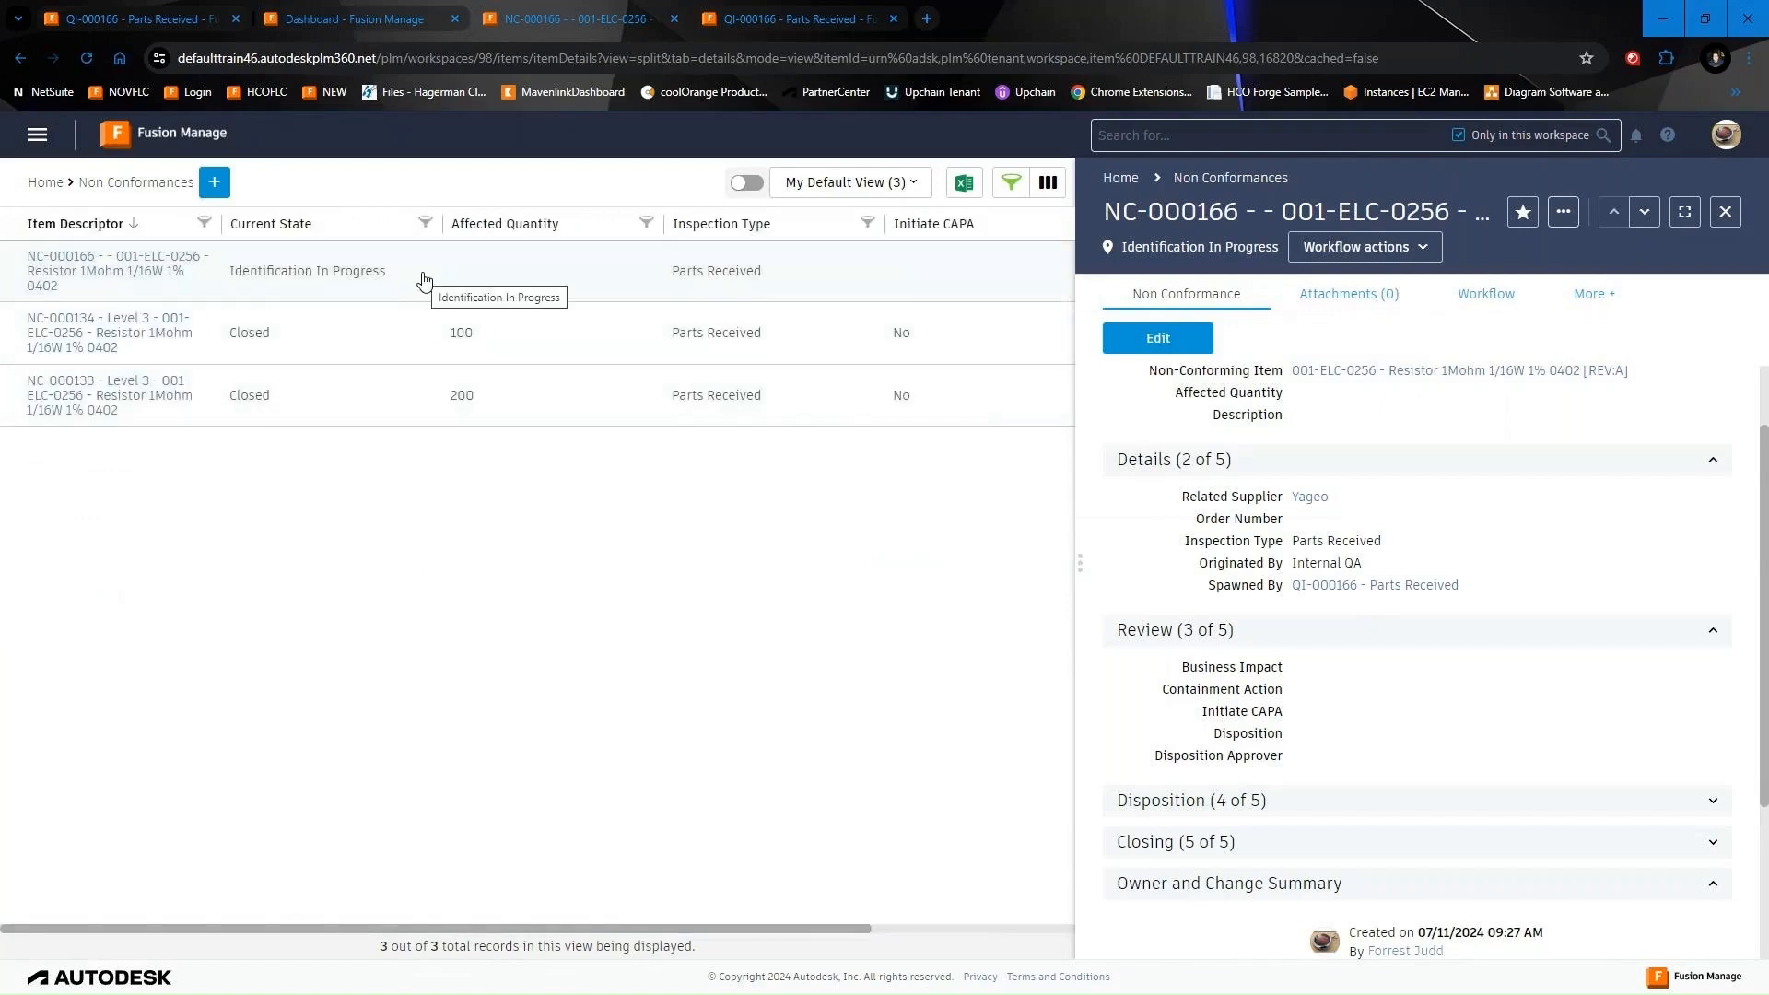
{"action": "left_click_drag", "start_coordinate": [530, 929], "coordinate": [852, 908]}
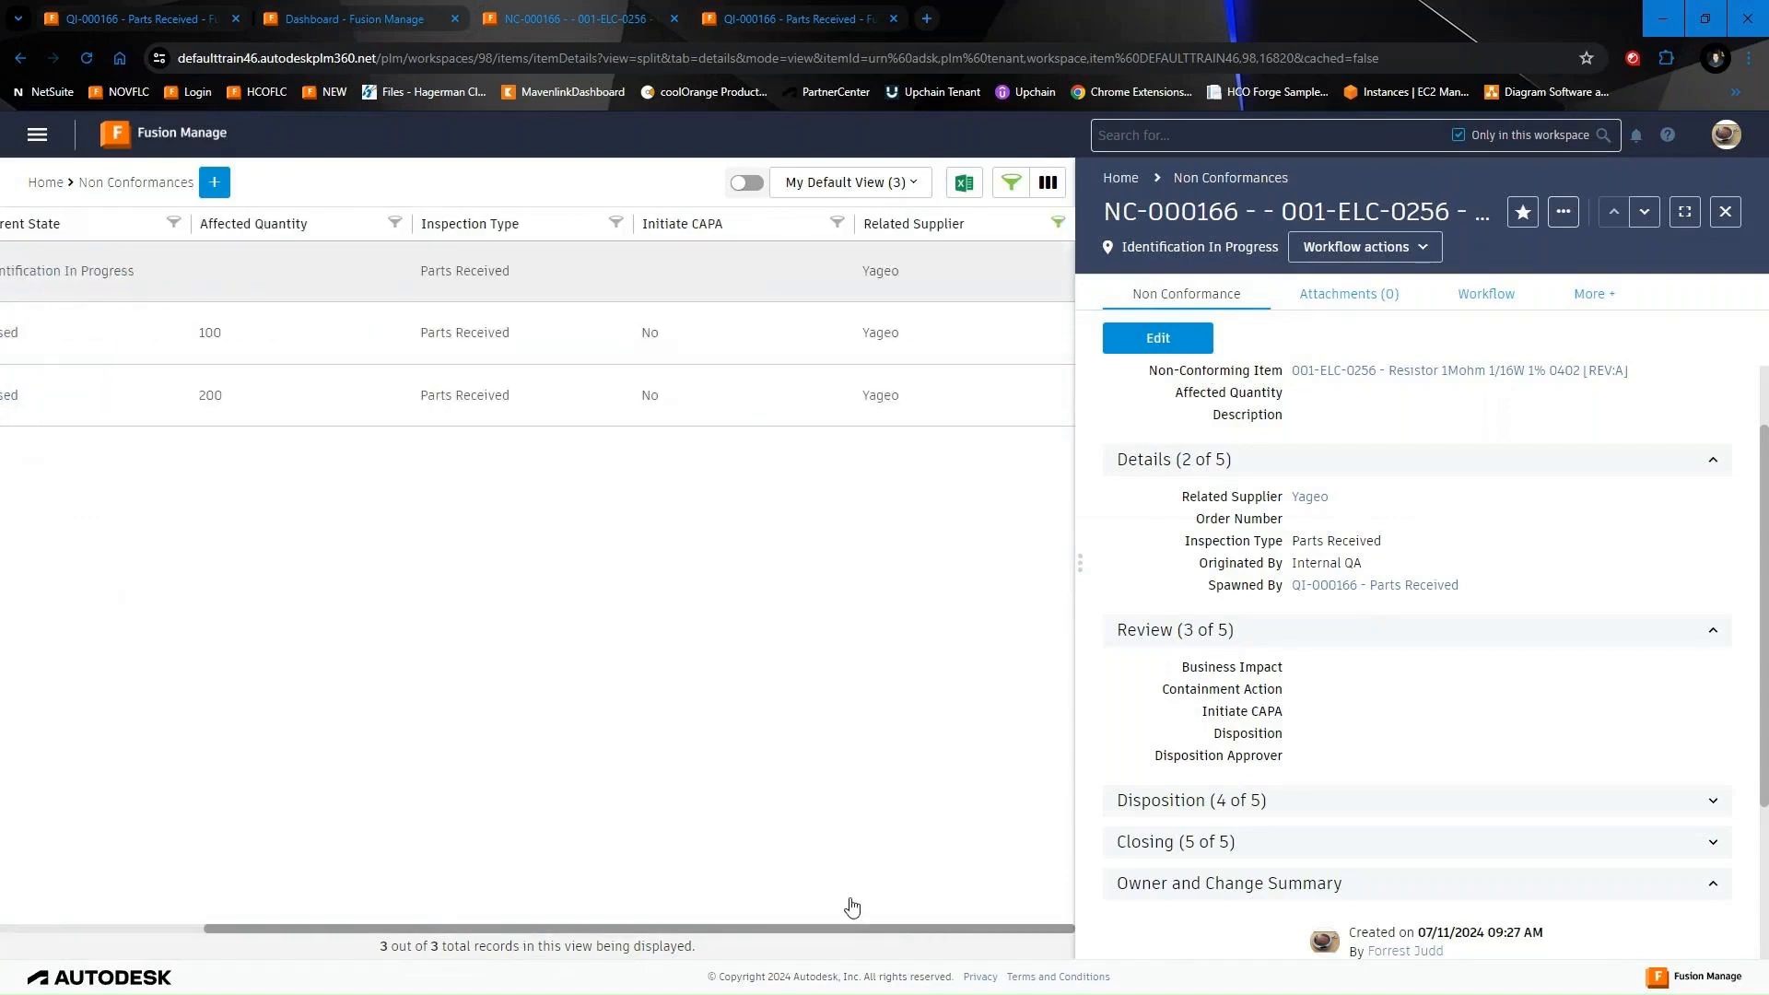
Add the Last Modified by column from Owner and Change Summary to the Non Conformances list view
{"action": "left_click", "coordinate": [1049, 183]}
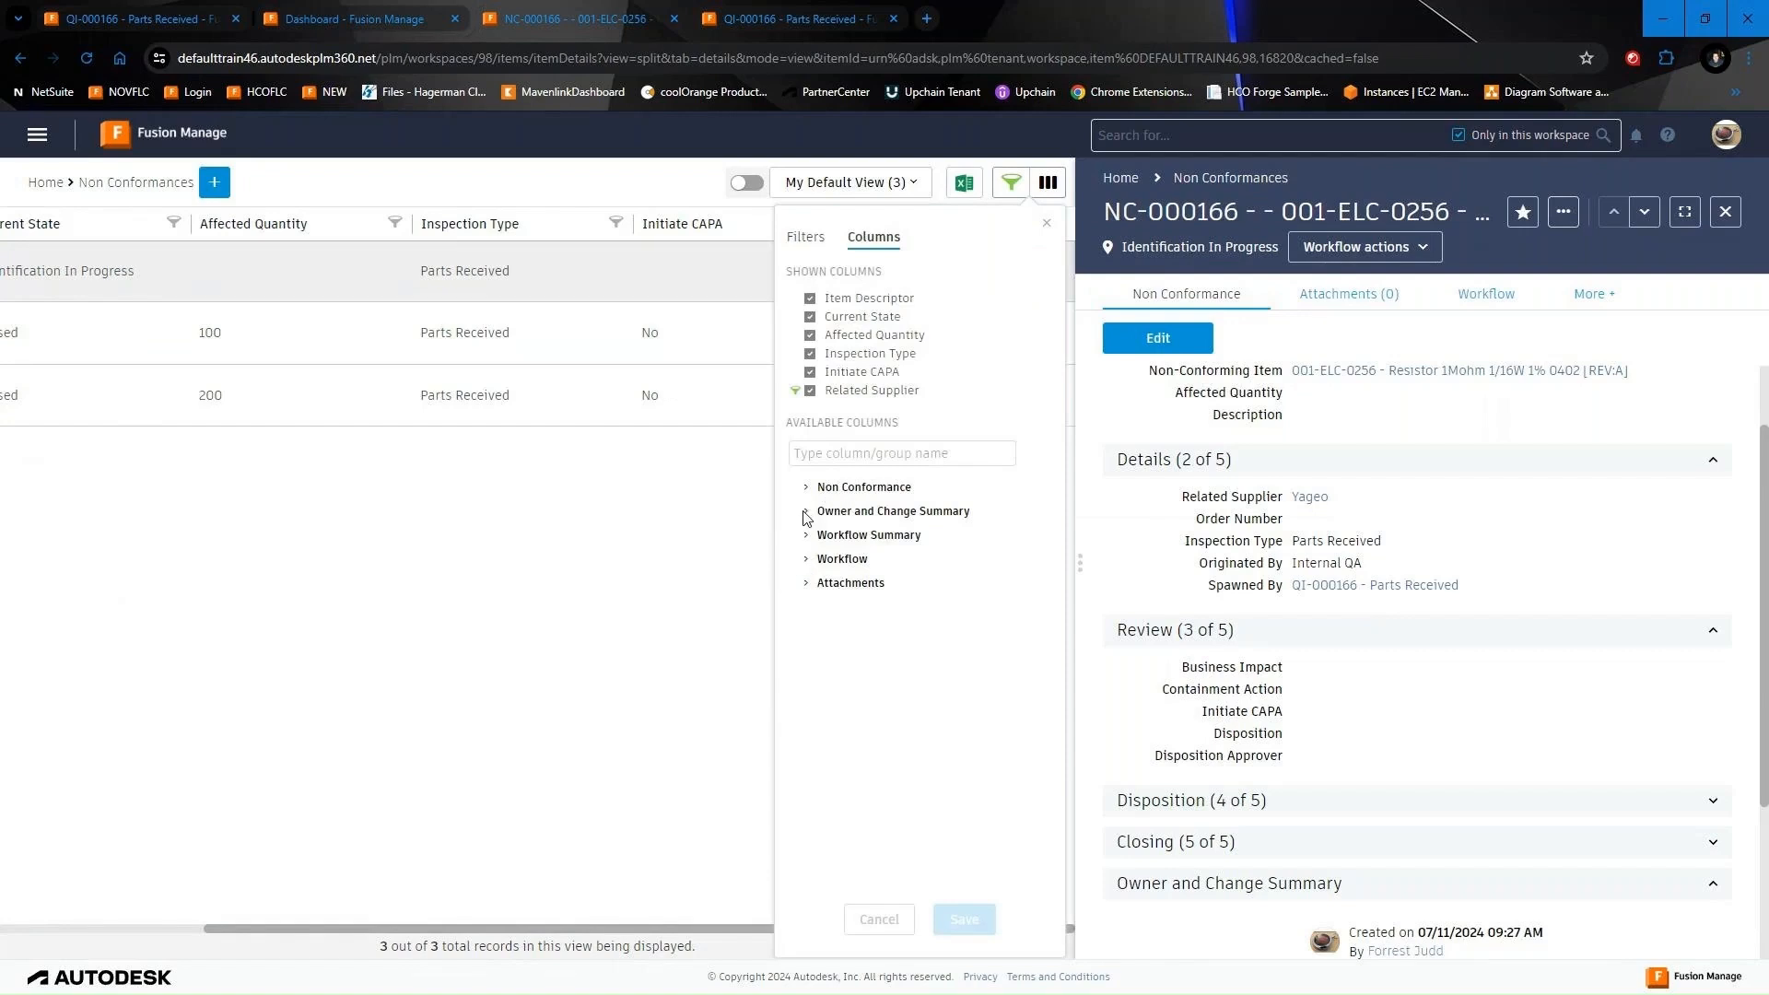
{"action": "left_click", "coordinate": [806, 512]}
{"action": "left_click", "coordinate": [809, 584]}
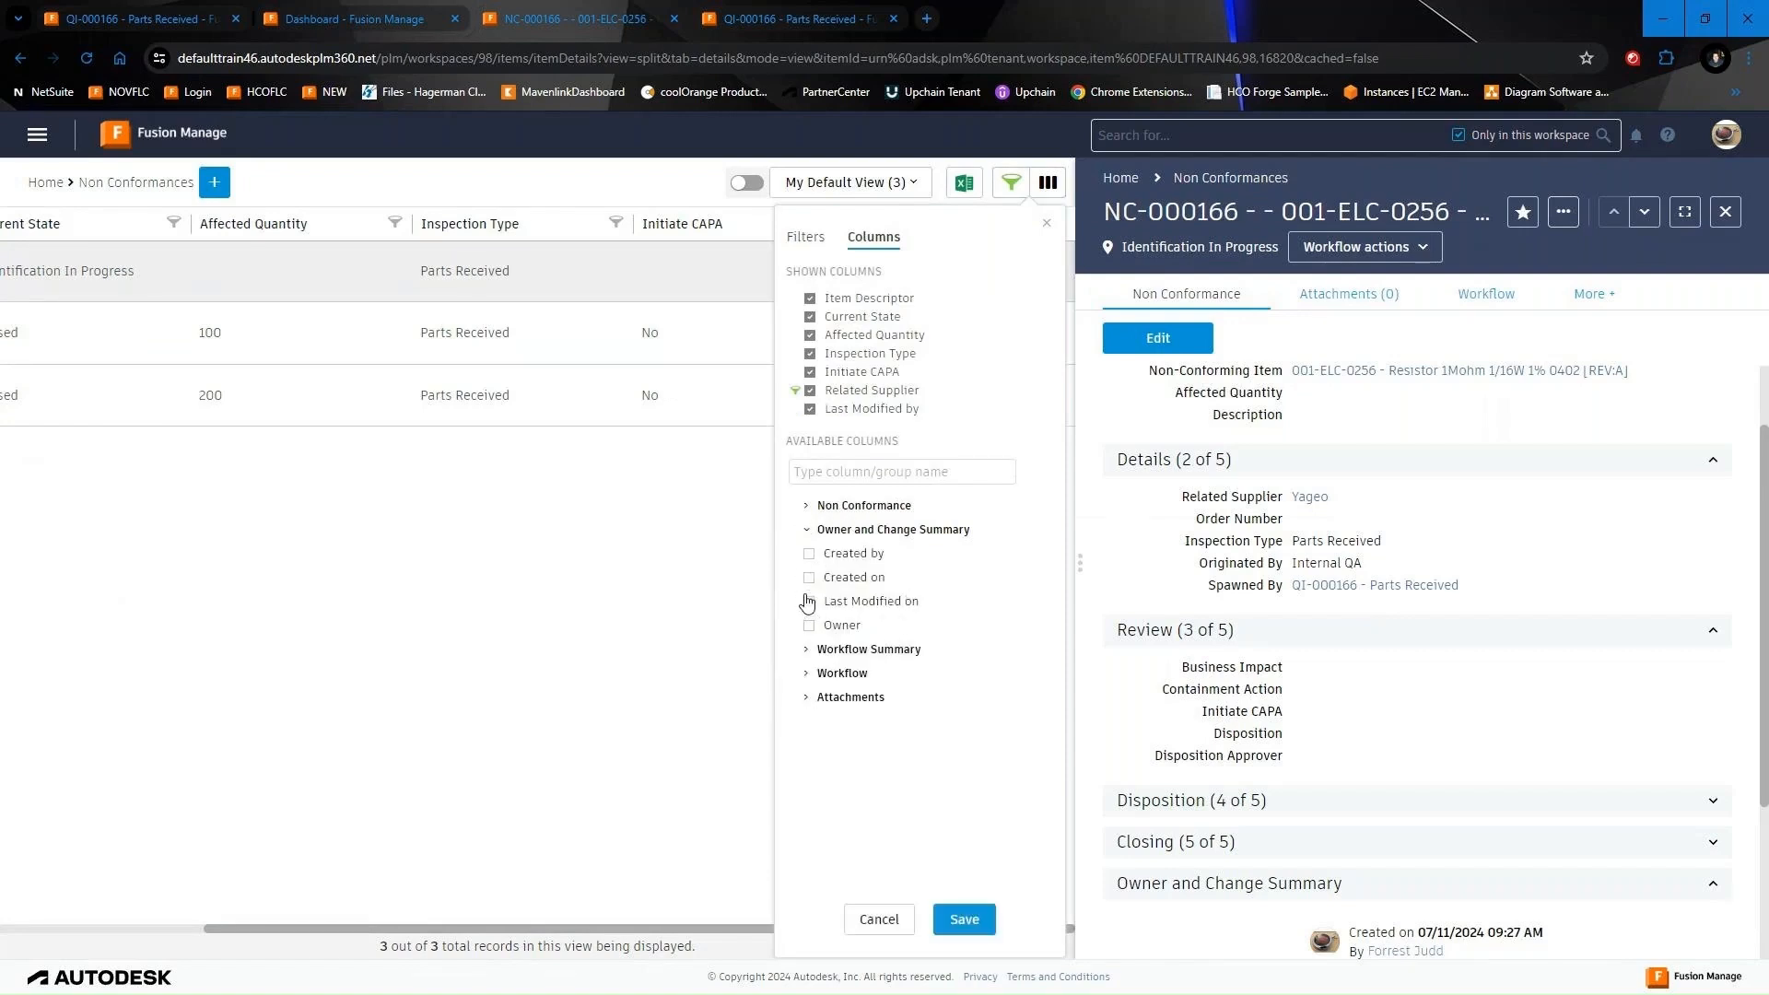
{"action": "left_click", "coordinate": [965, 920]}
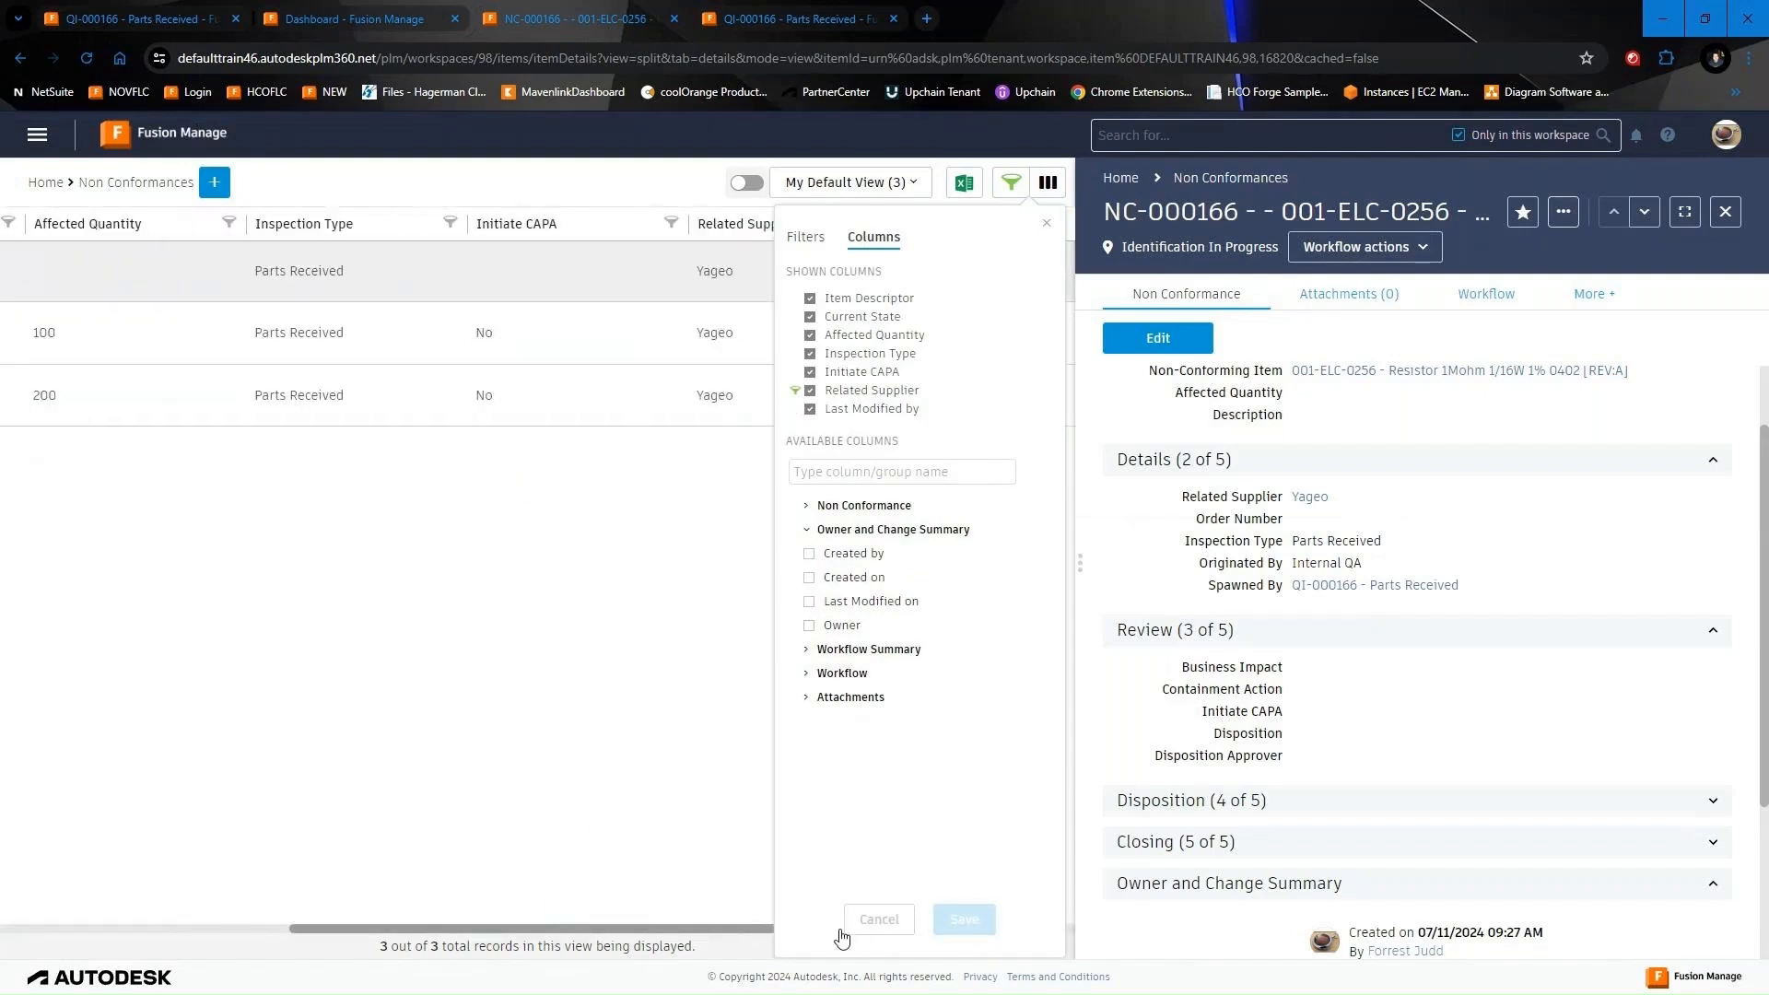
{"action": "left_click", "coordinate": [1046, 223]}
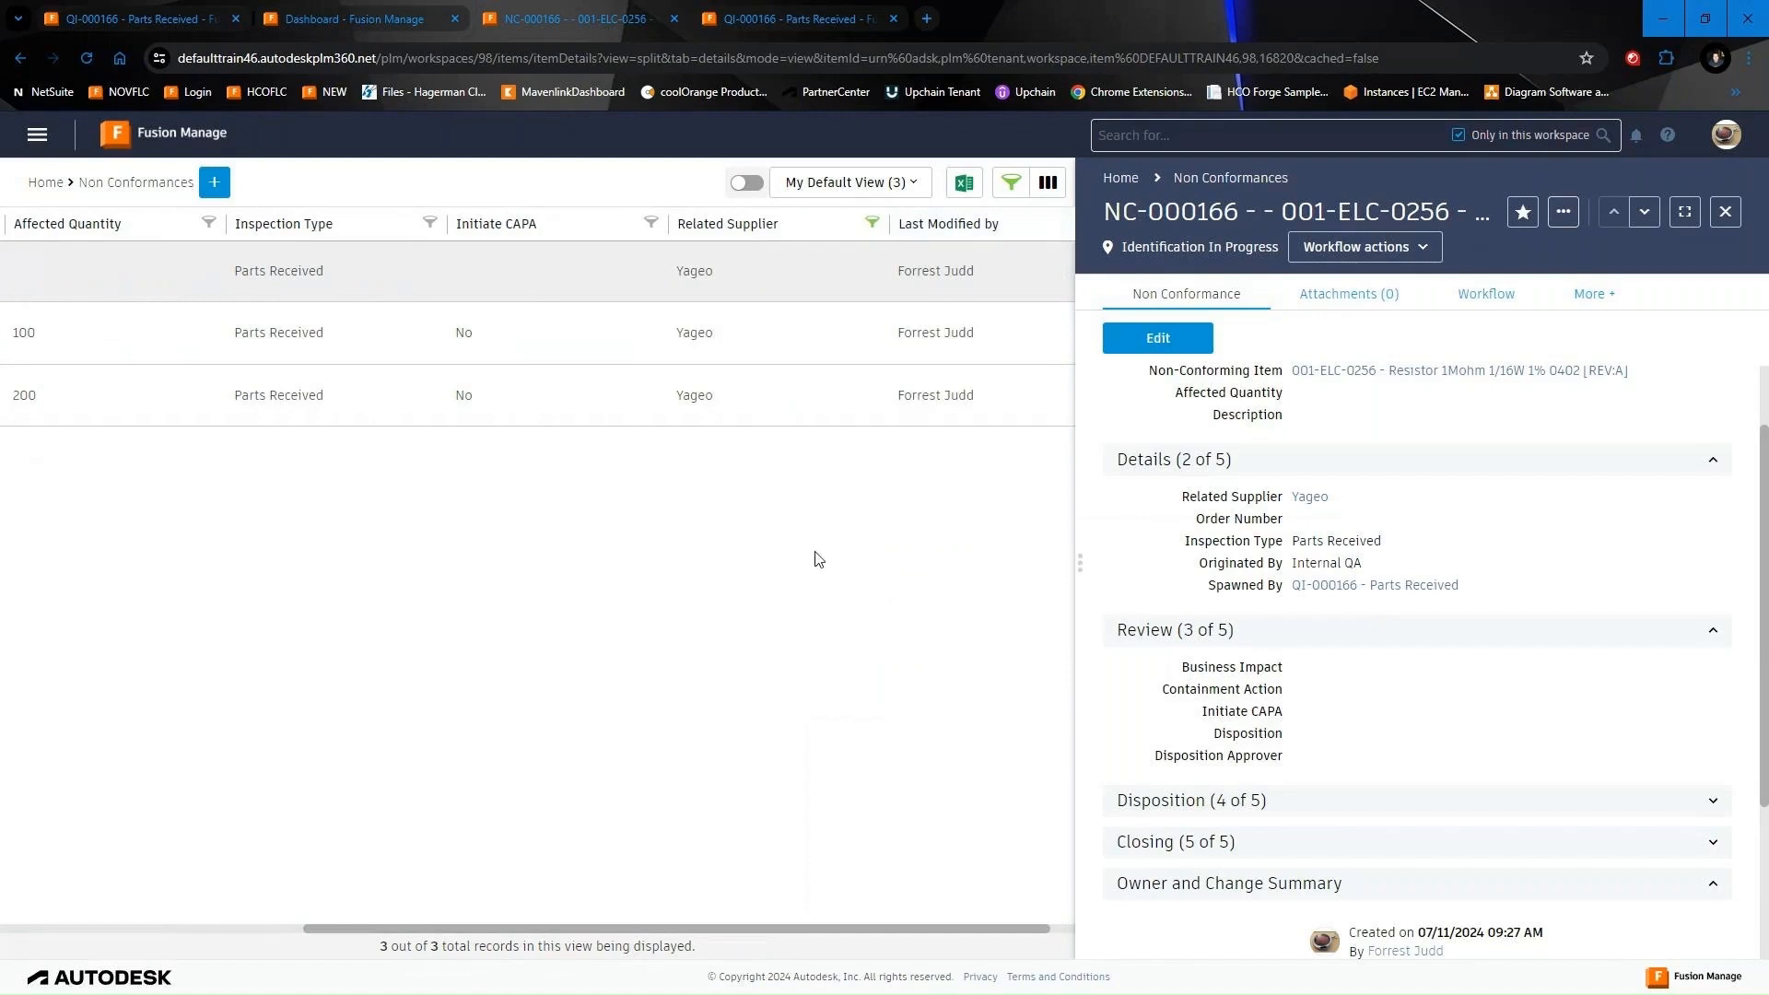
{"action": "triple_click", "coordinate": [686, 947]}
{"action": "left_click_drag", "start_coordinate": [786, 937], "coordinate": [446, 912]}
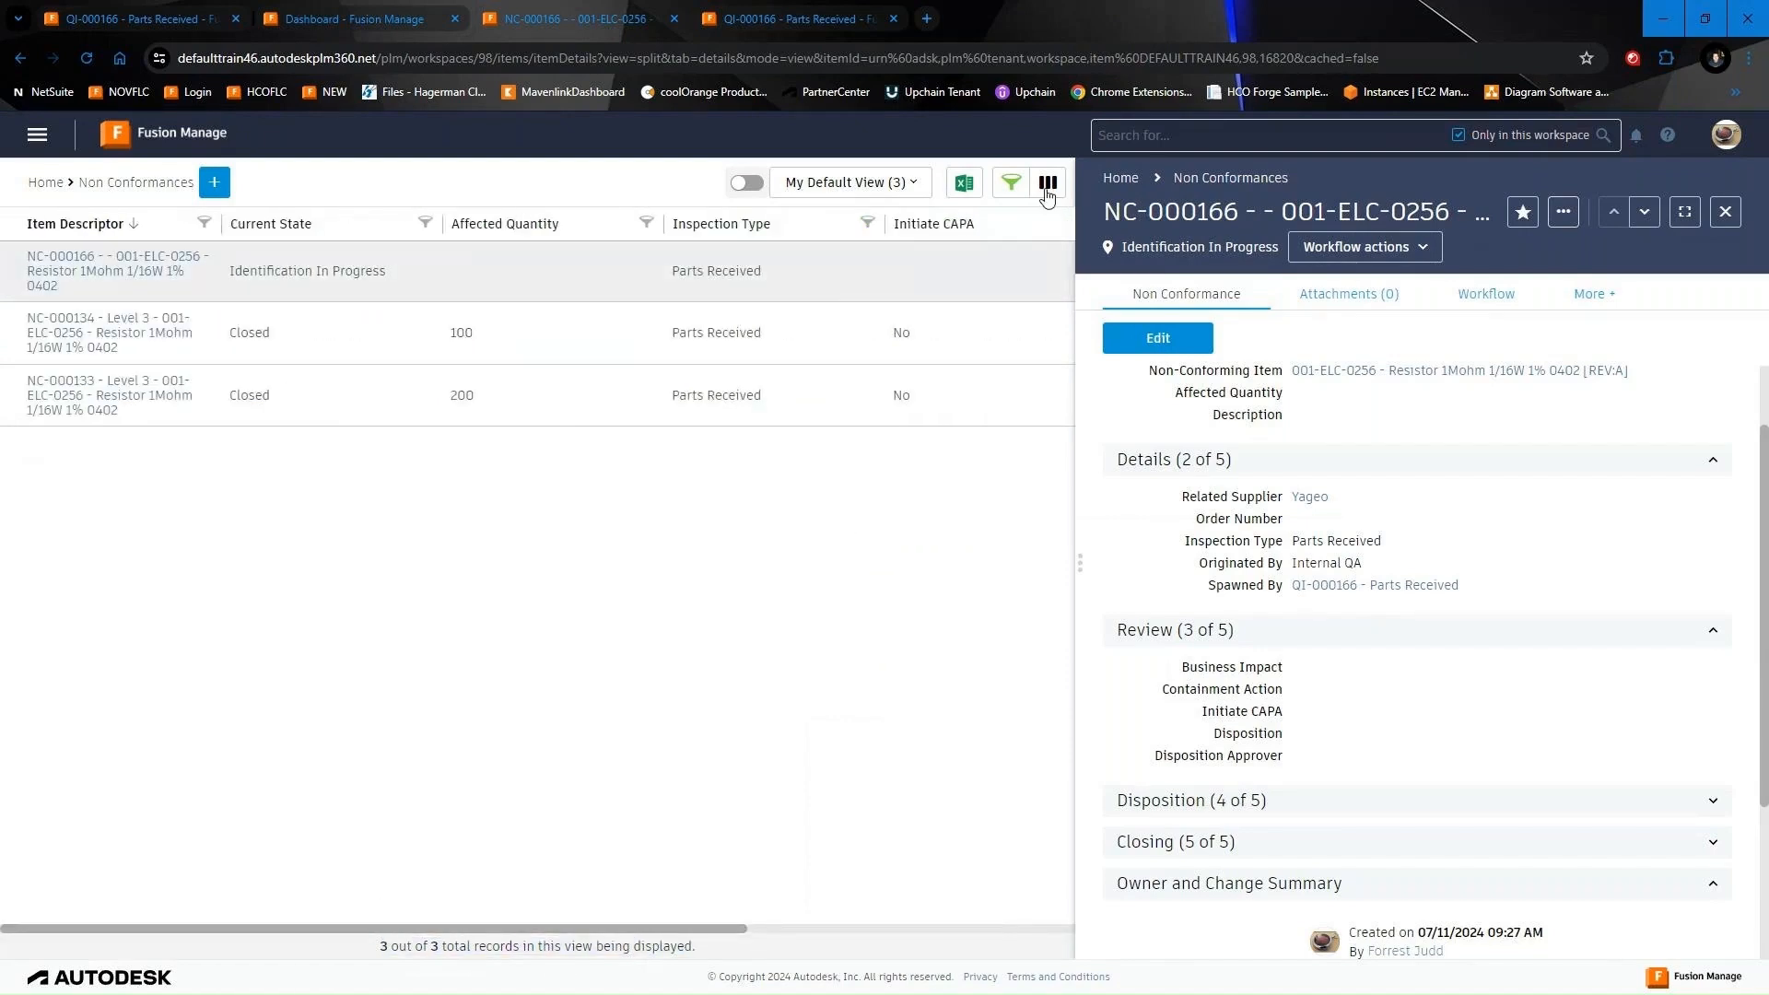
Add the Last Modified on column to the list view and place it directly after Current State
{"action": "left_click", "coordinate": [1011, 181]}
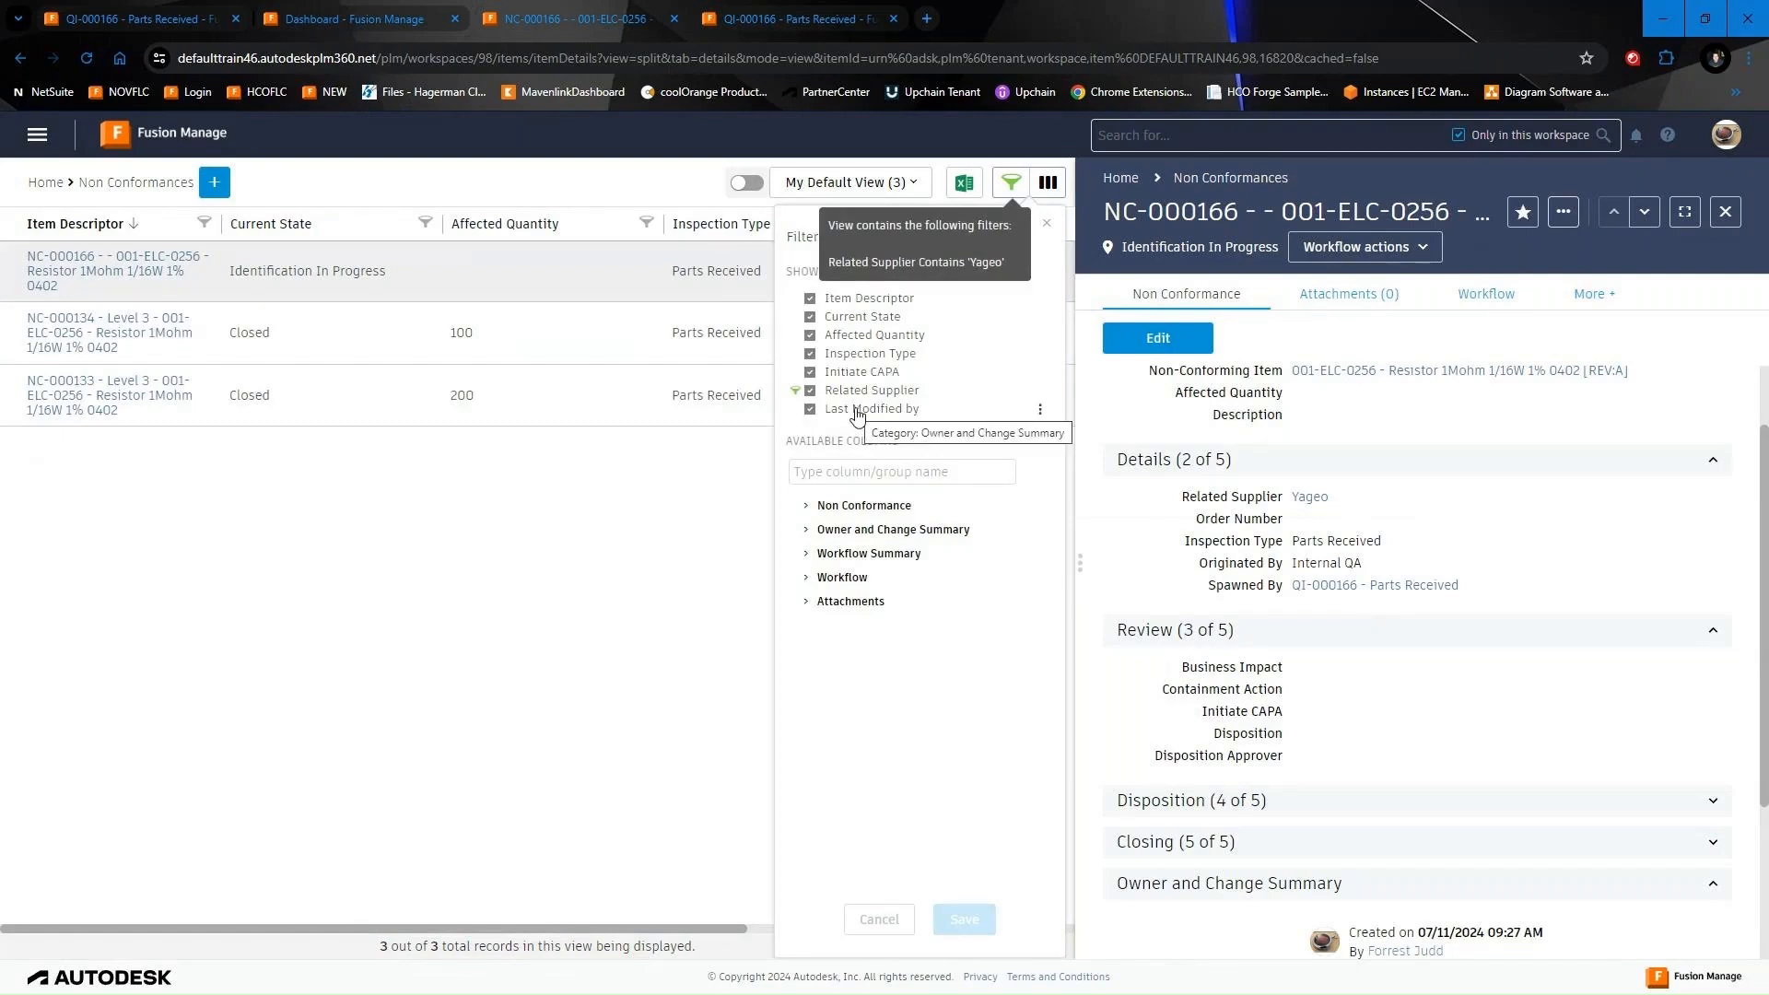
{"action": "left_click", "coordinate": [807, 533]}
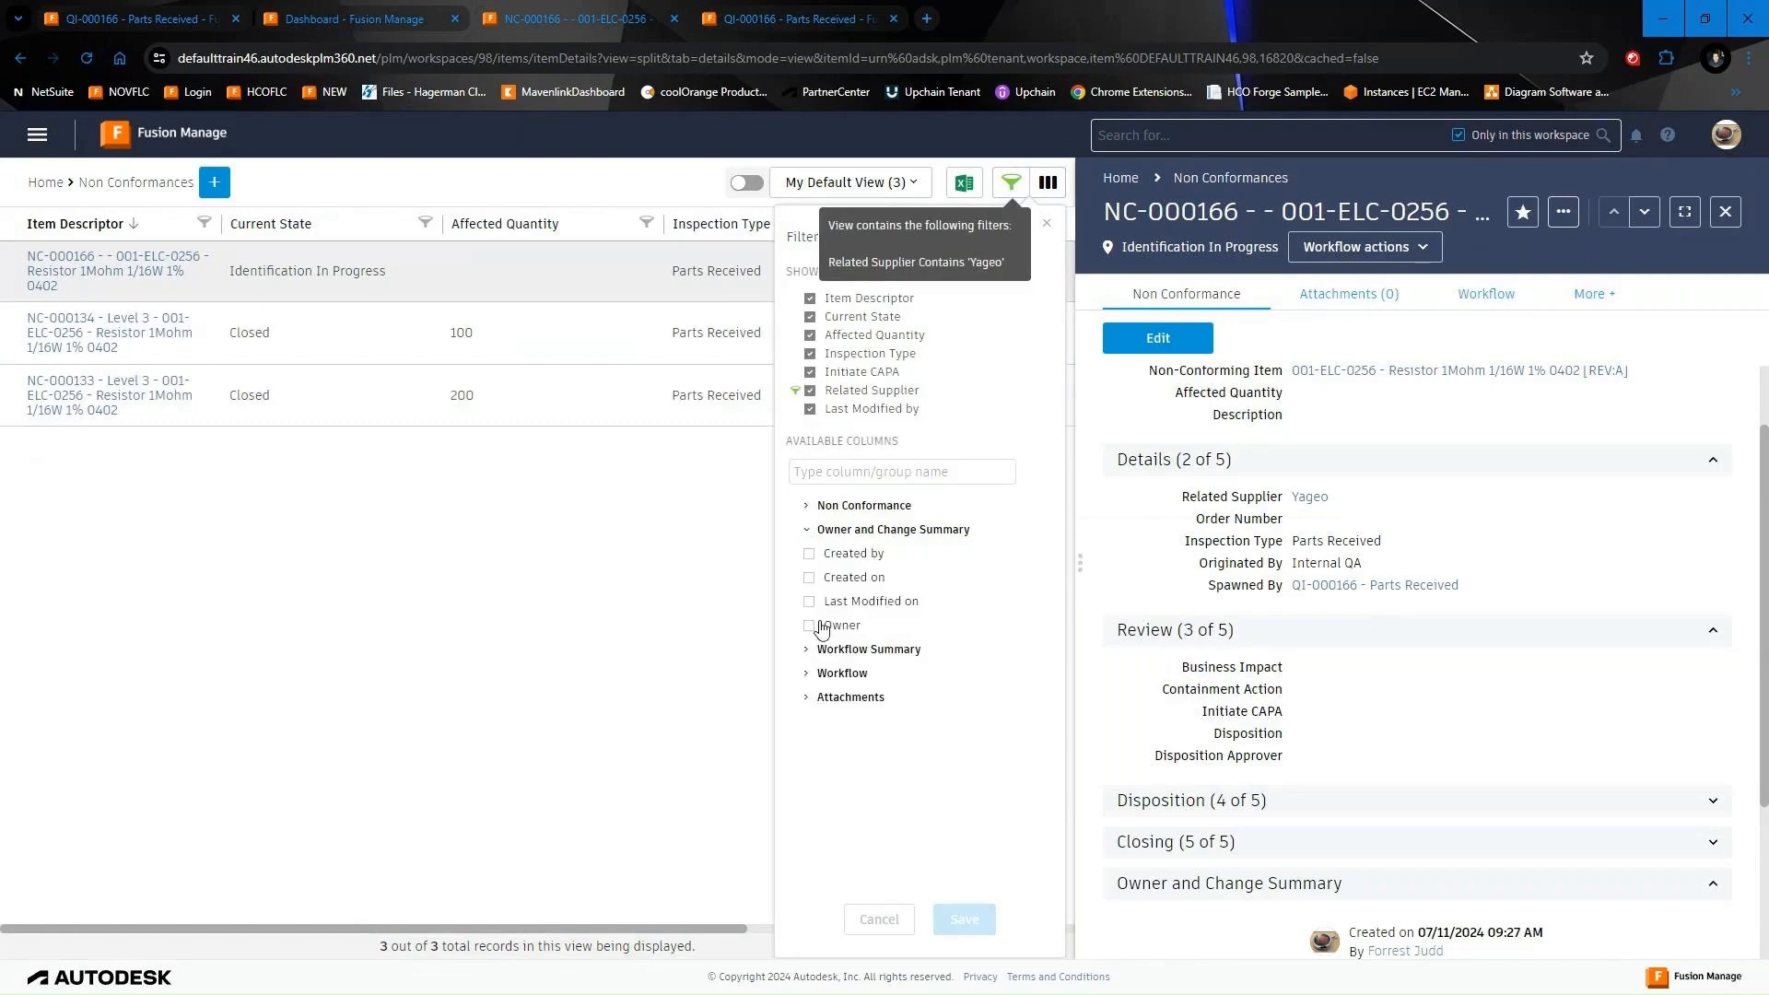
{"action": "left_click", "coordinate": [810, 603]}
{"action": "left_click_drag", "start_coordinate": [857, 428], "coordinate": [867, 341]}
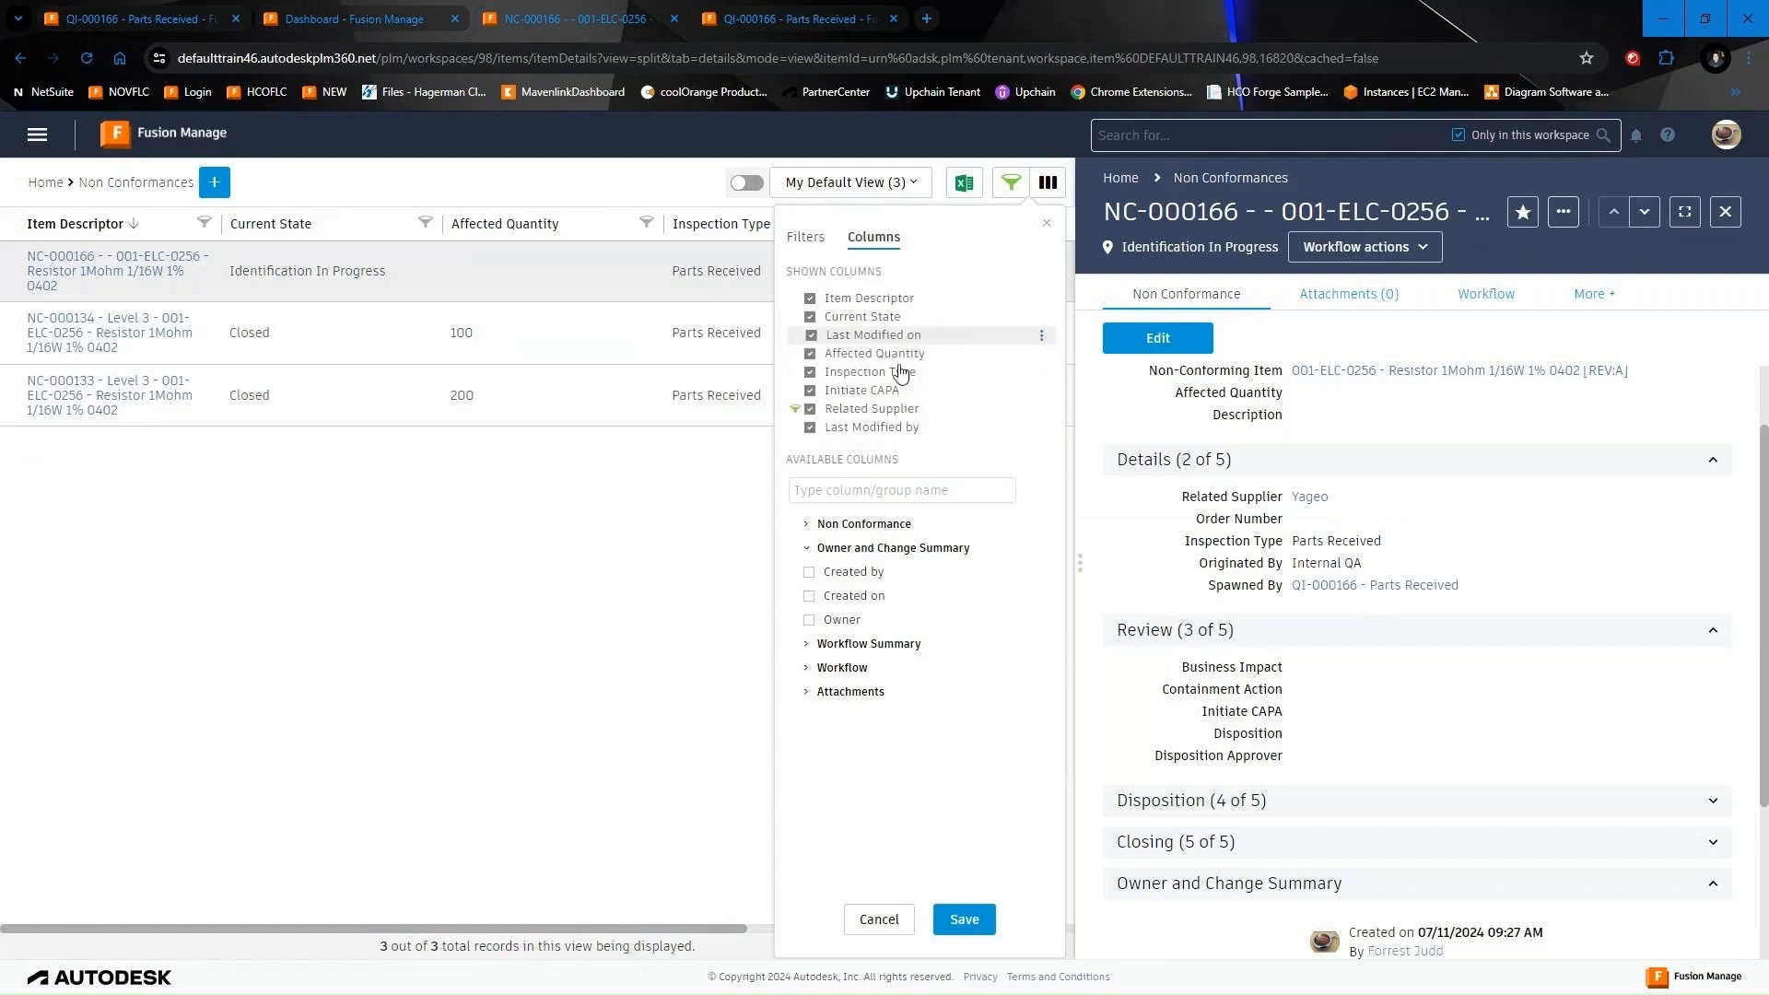
{"action": "left_click", "coordinate": [964, 919]}
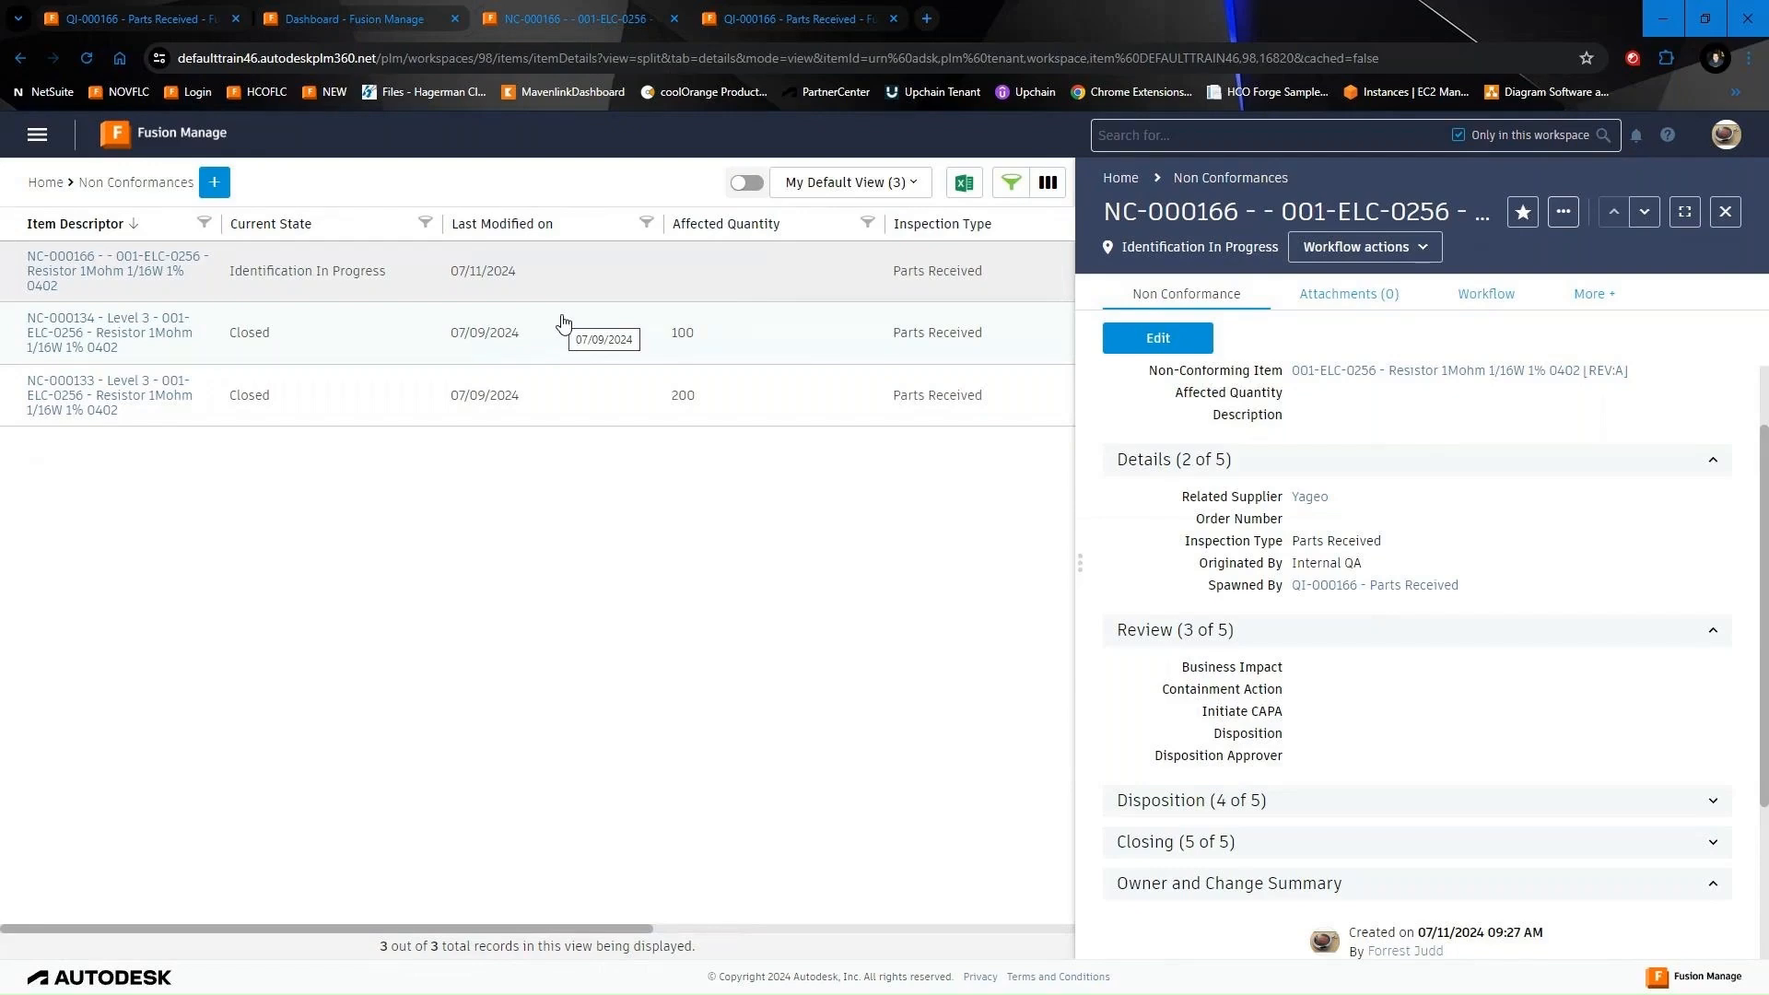
Widen the record pane and edit its Basic section: severity Level 3, affected quantity 2000, description "Major issue. could be line down if not resolved"
{"action": "left_click_drag", "start_coordinate": [1080, 563], "coordinate": [624, 562]}
{"action": "left_click", "coordinate": [701, 338]}
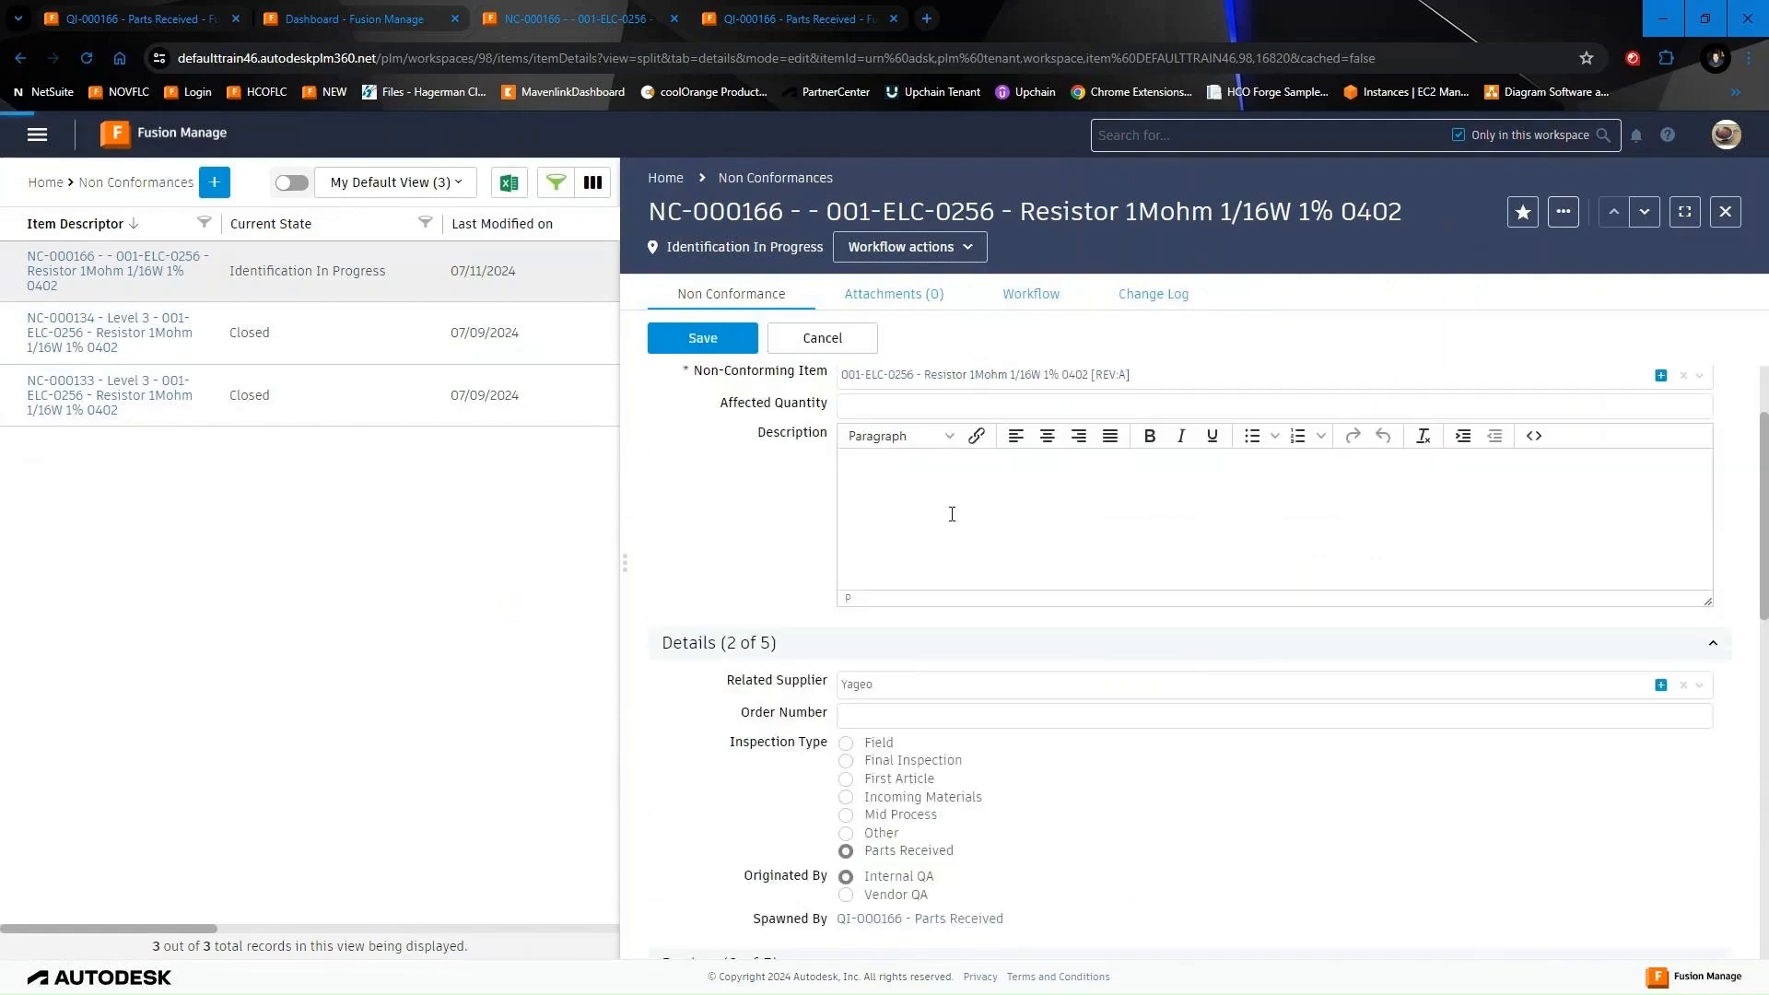
{"action": "scroll", "coordinate": [717, 506], "scroll_direction": "up", "scroll_amount": 2}
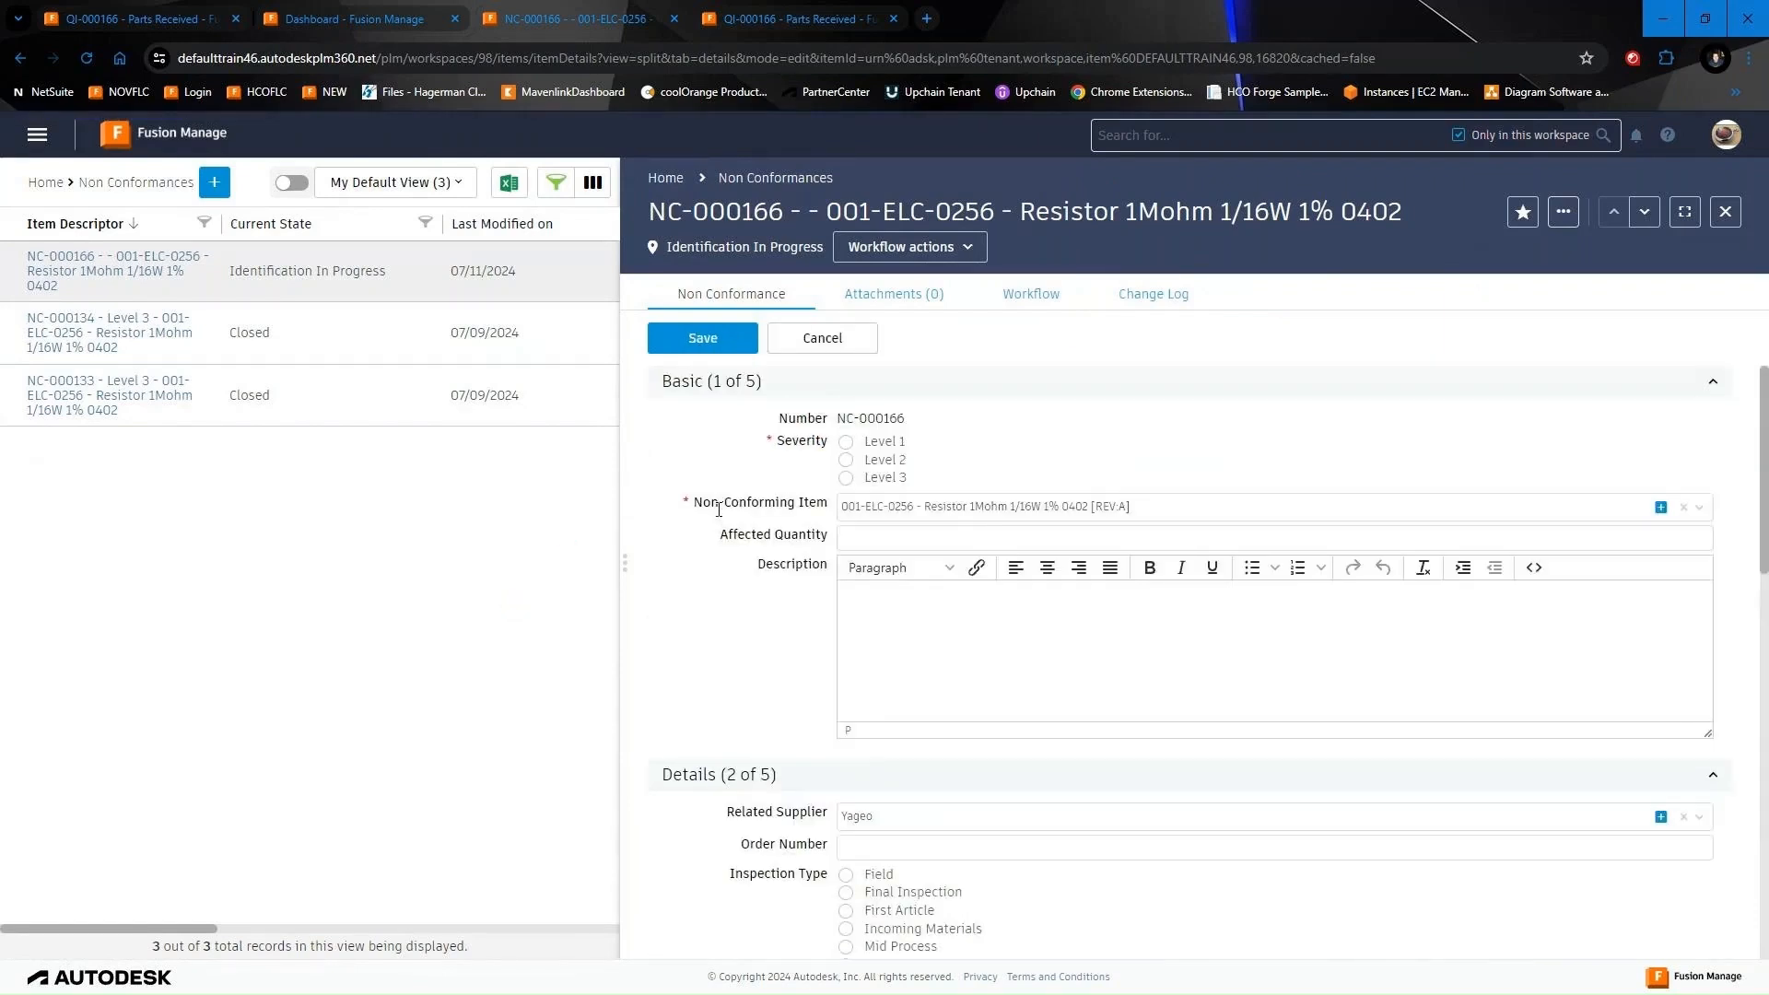
{"action": "left_click", "coordinate": [846, 478]}
{"action": "left_click", "coordinate": [895, 537]}
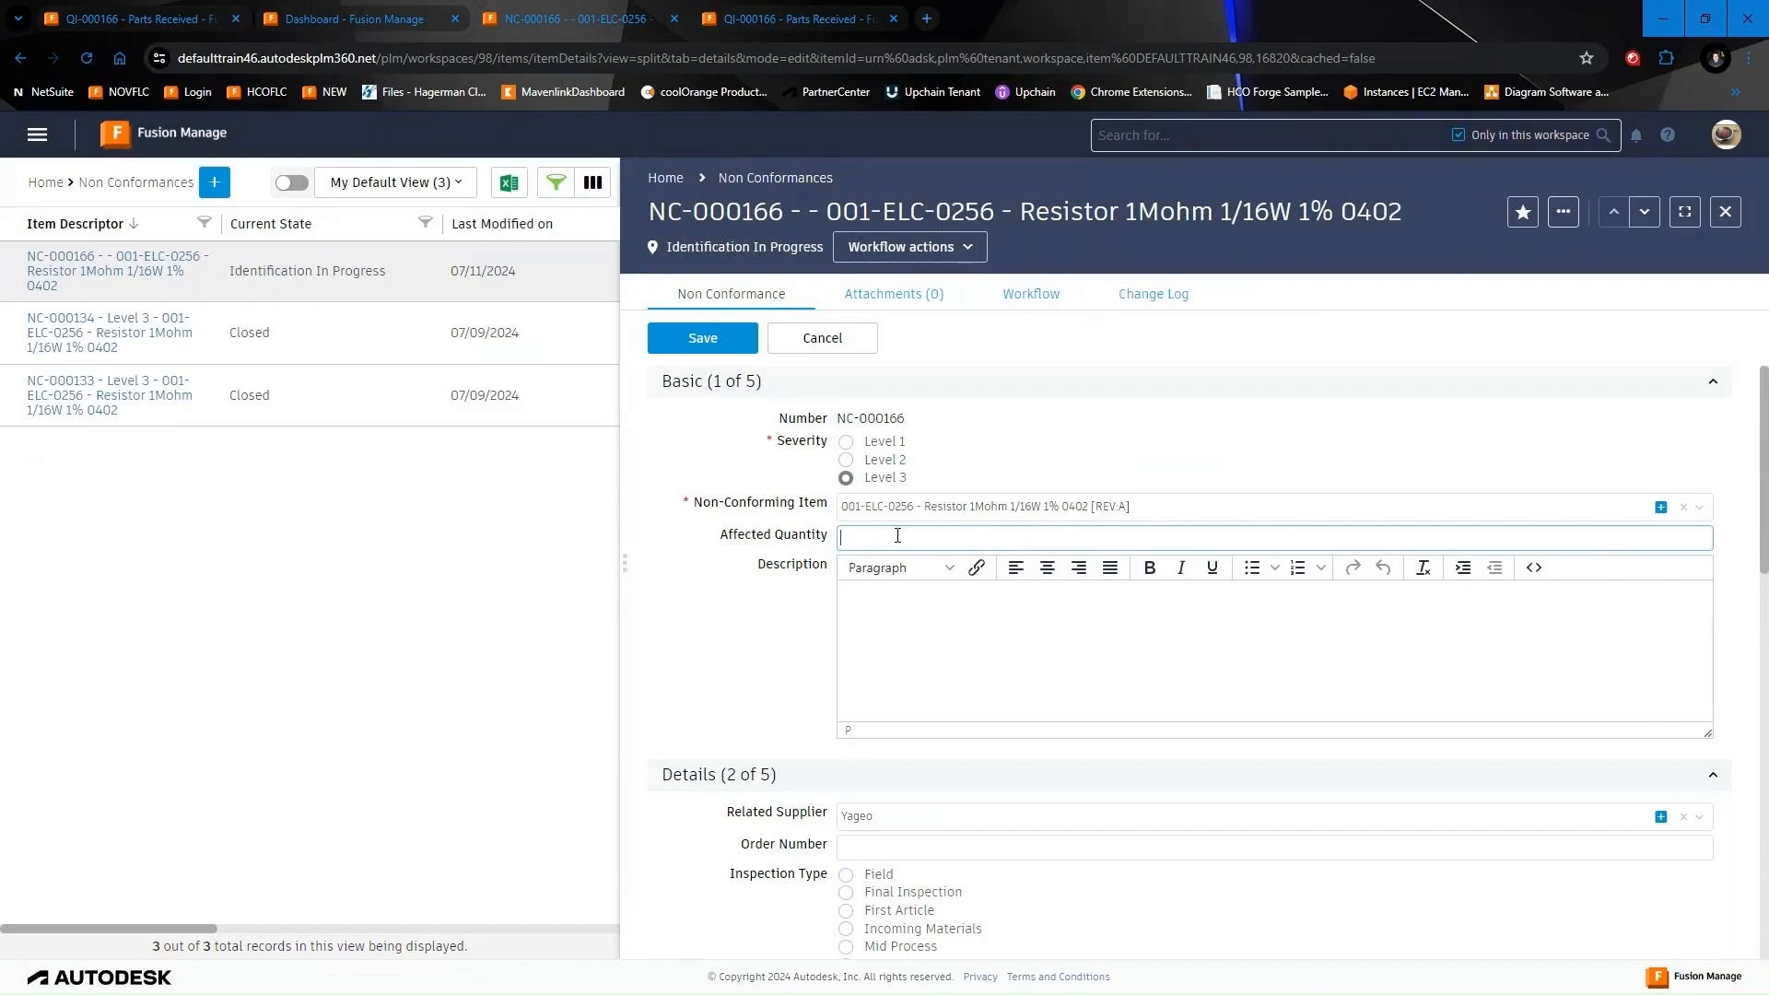
{"action": "left_click", "coordinate": [944, 618]}
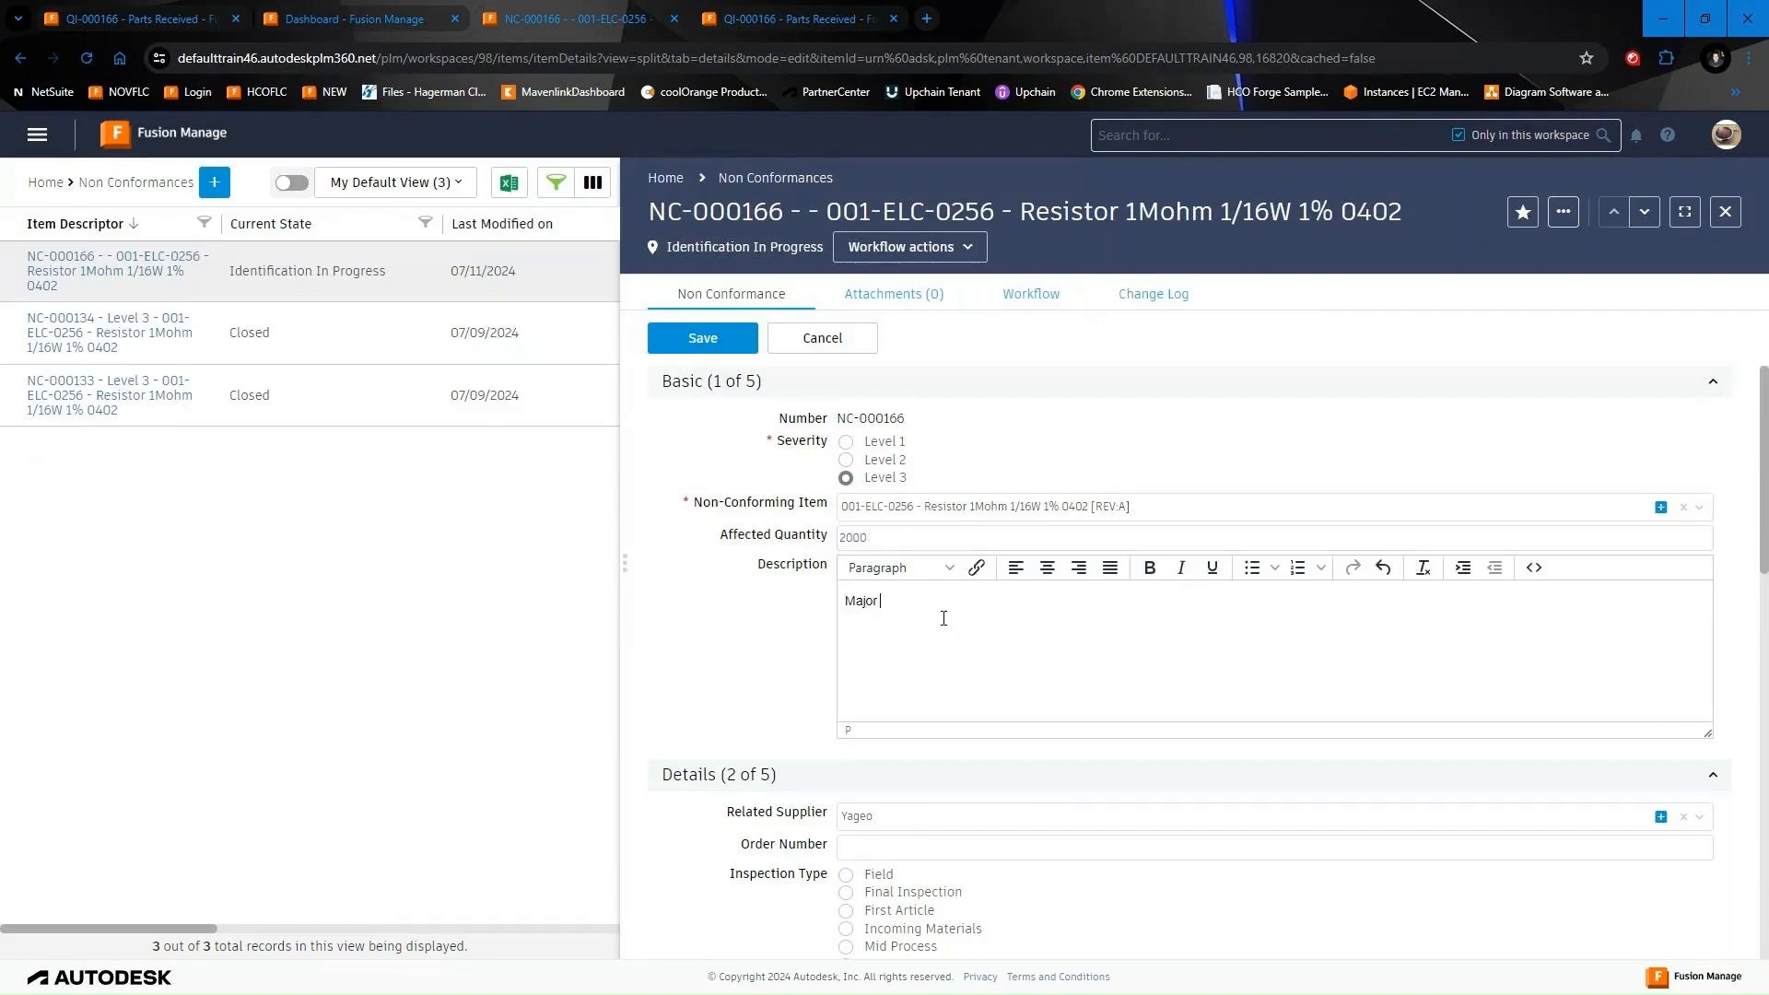
{"action": "type", "text": "Major issue. could be line down if not res"}
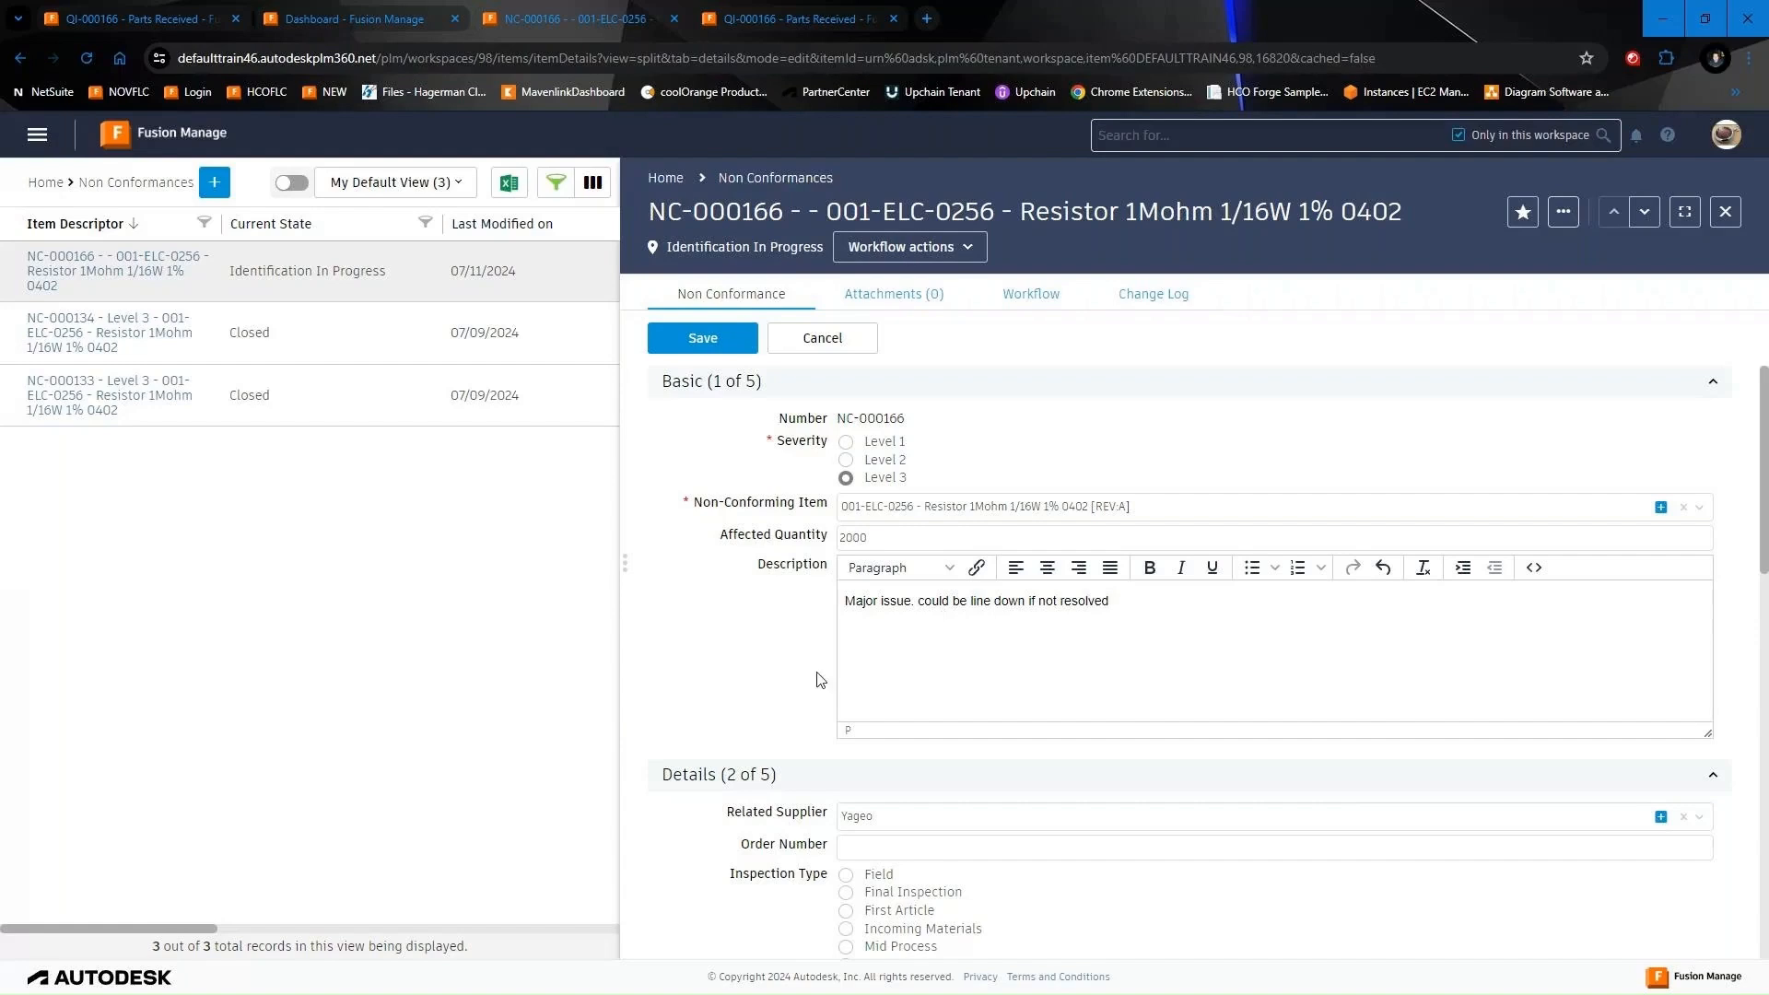
{"action": "type", "text": "olved"}
Look through the editable fields of the non-conformance's Details and Review sections
{"action": "scroll", "coordinate": [820, 681], "scroll_direction": "down", "scroll_amount": 2}
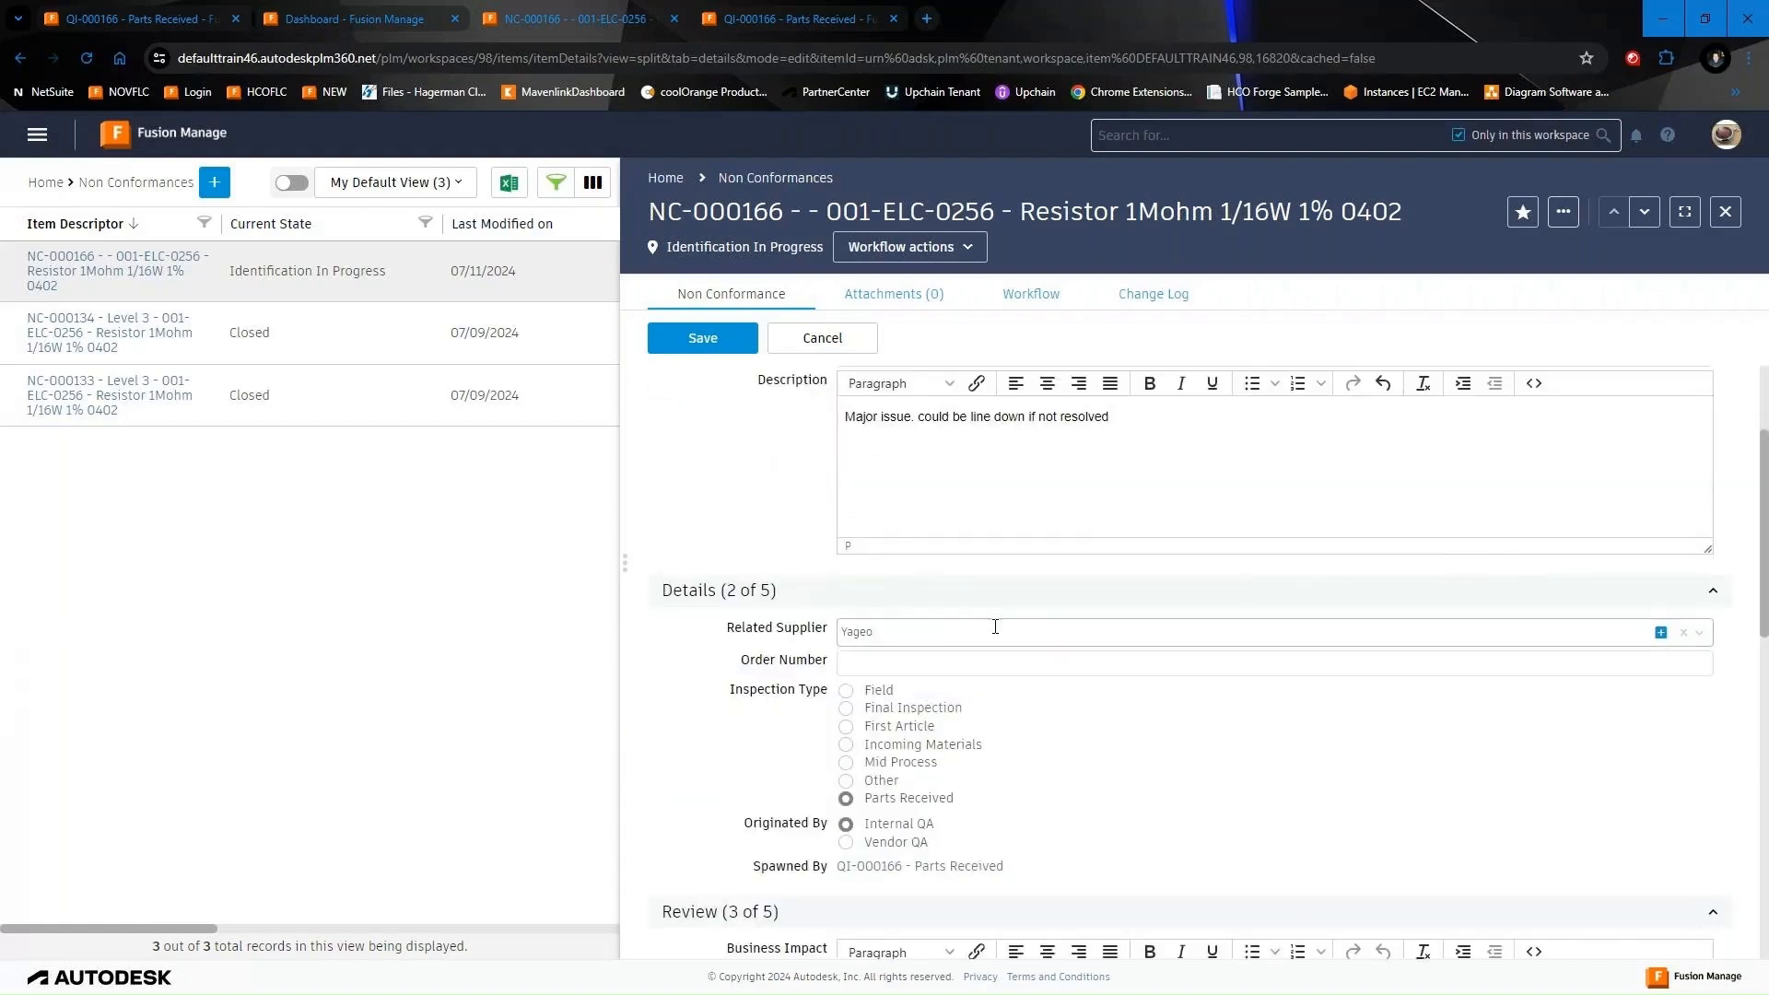
{"action": "left_click", "coordinate": [900, 664]}
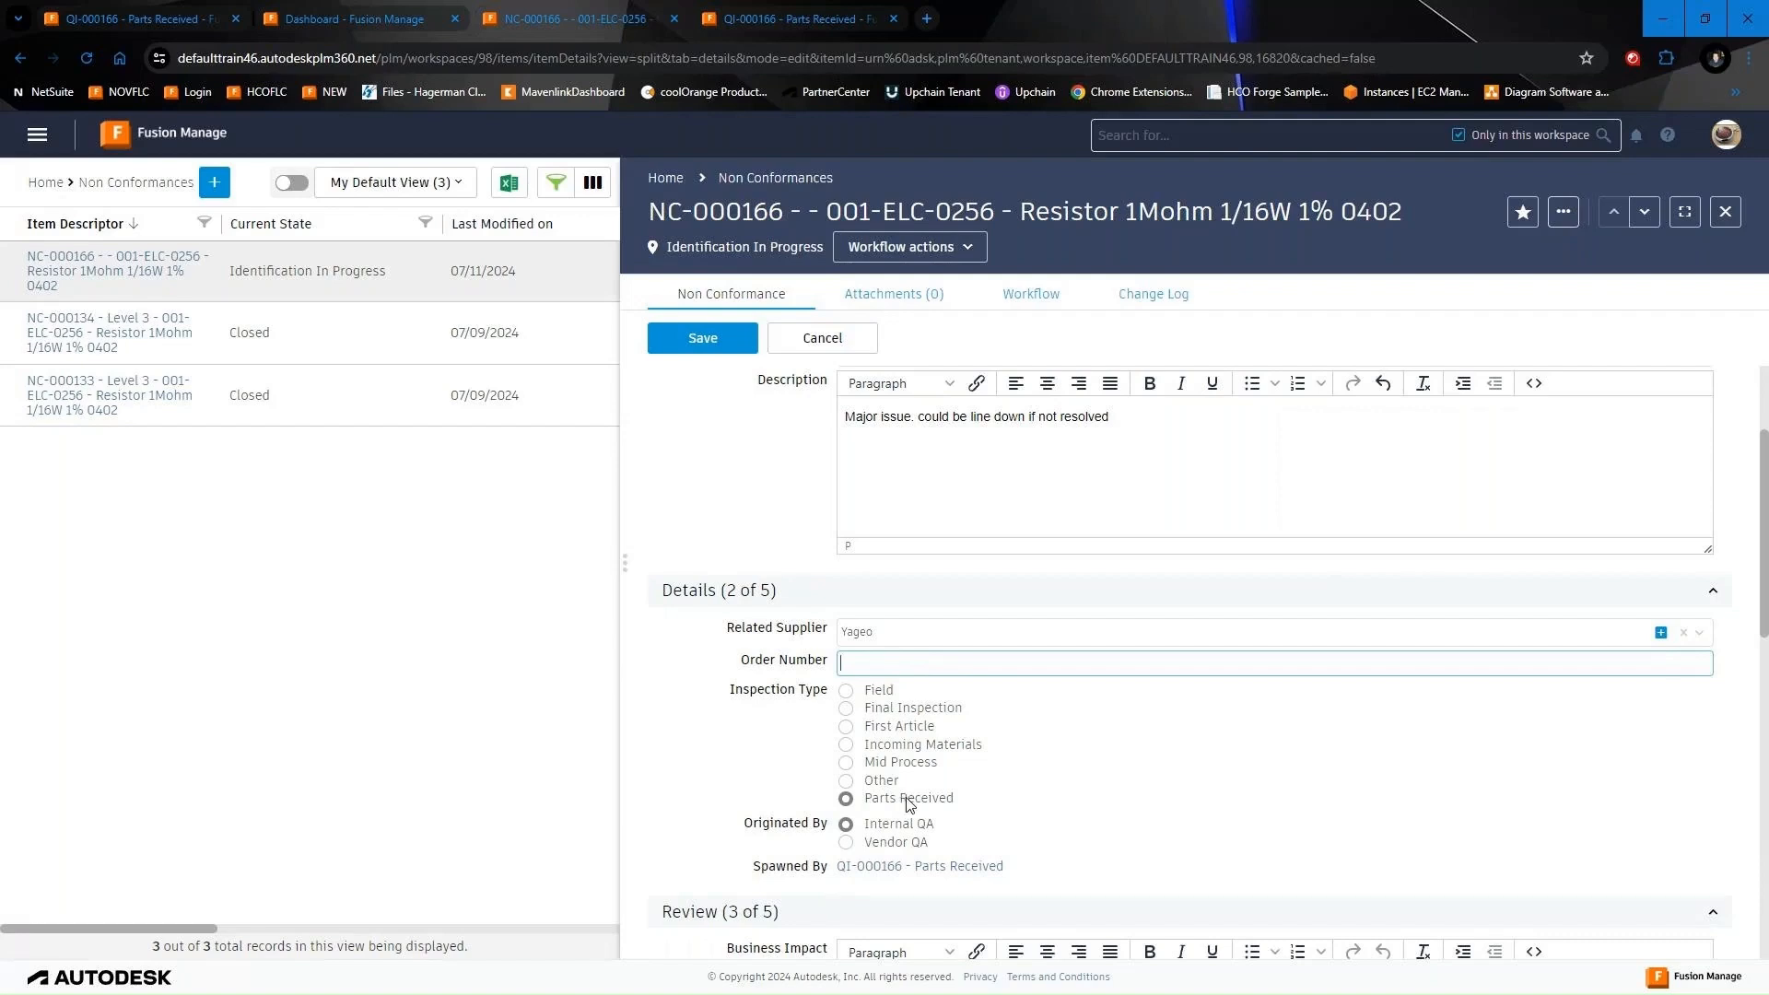
{"action": "scroll", "coordinate": [954, 816], "scroll_direction": "down", "scroll_amount": 3}
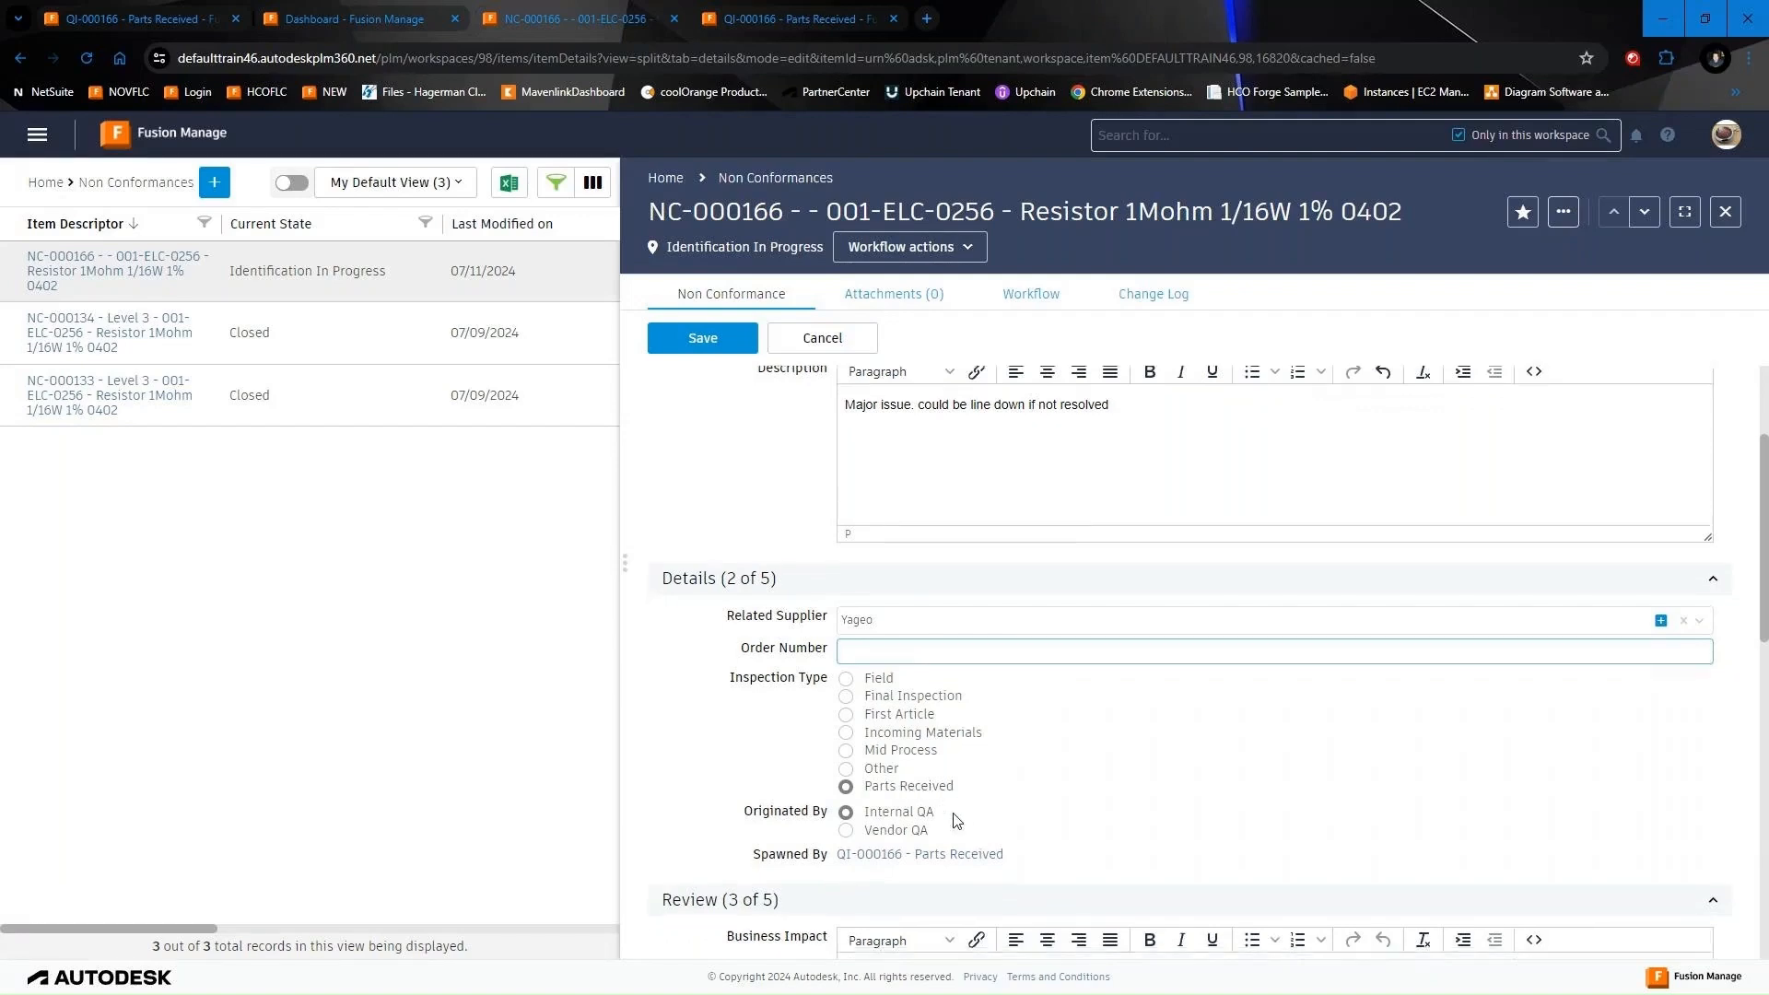
{"action": "scroll", "coordinate": [792, 738], "scroll_direction": "down", "scroll_amount": 3}
{"action": "scroll", "coordinate": [748, 493], "scroll_direction": "up", "scroll_amount": 1}
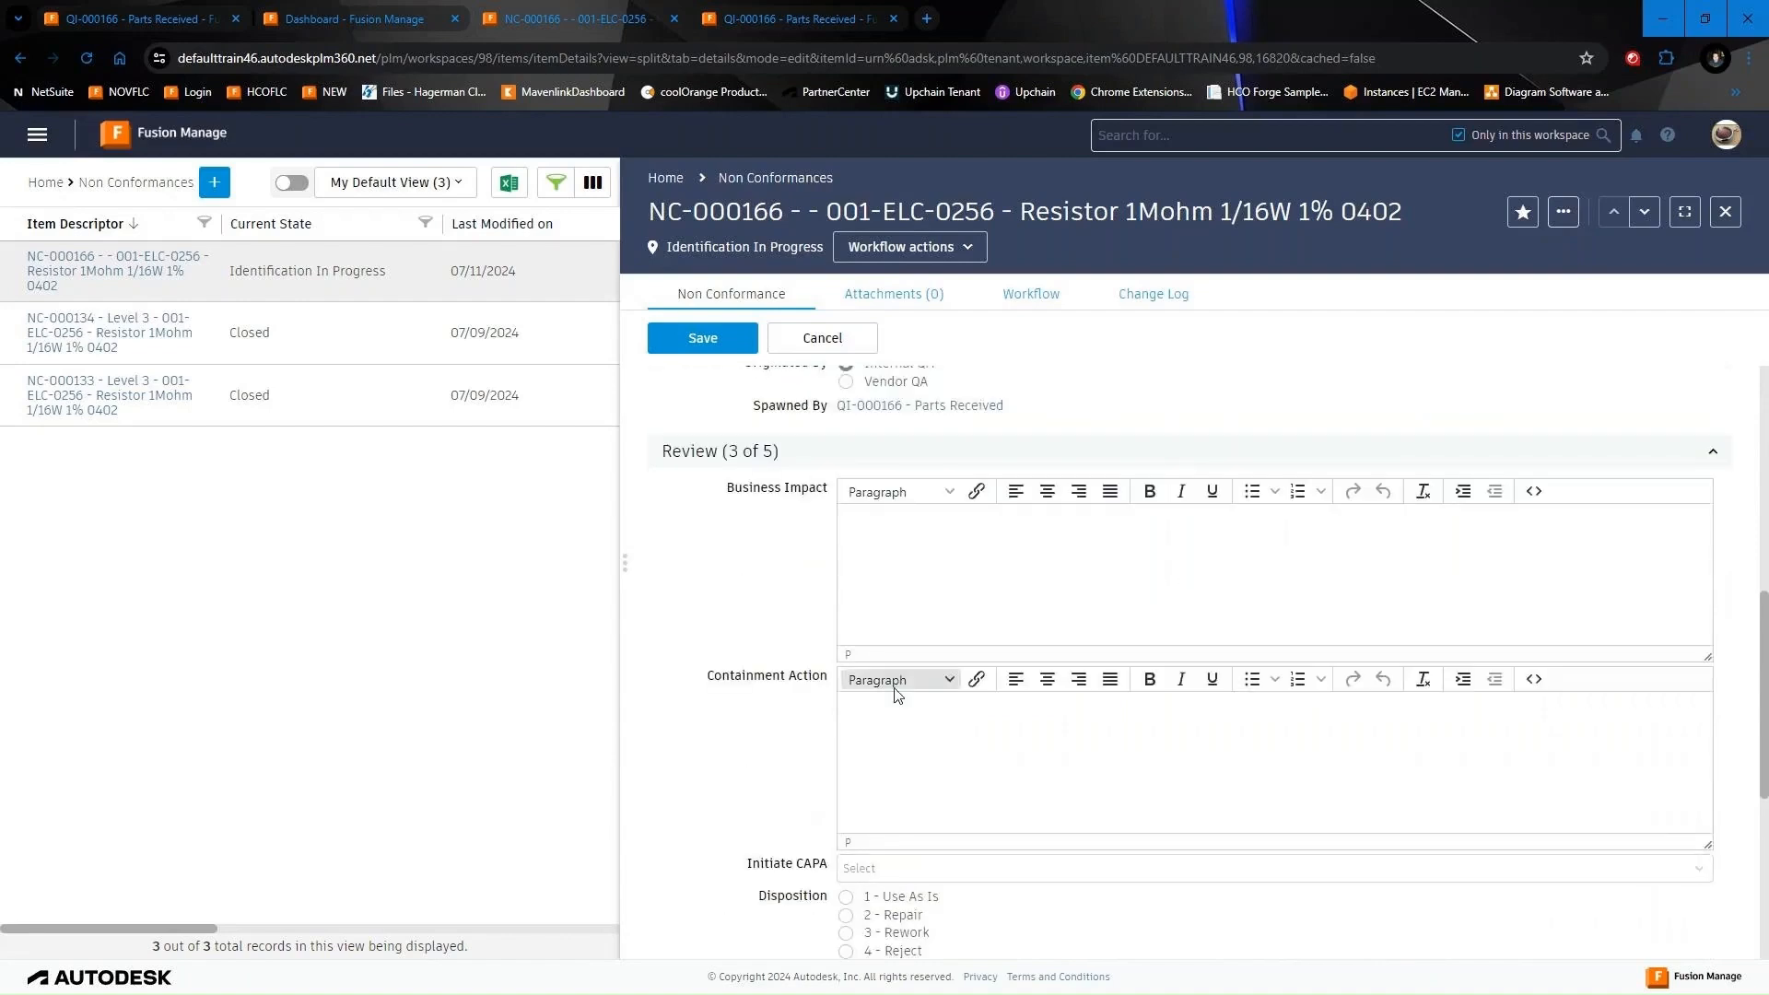
{"action": "scroll", "coordinate": [892, 687], "scroll_direction": "down", "scroll_amount": 2}
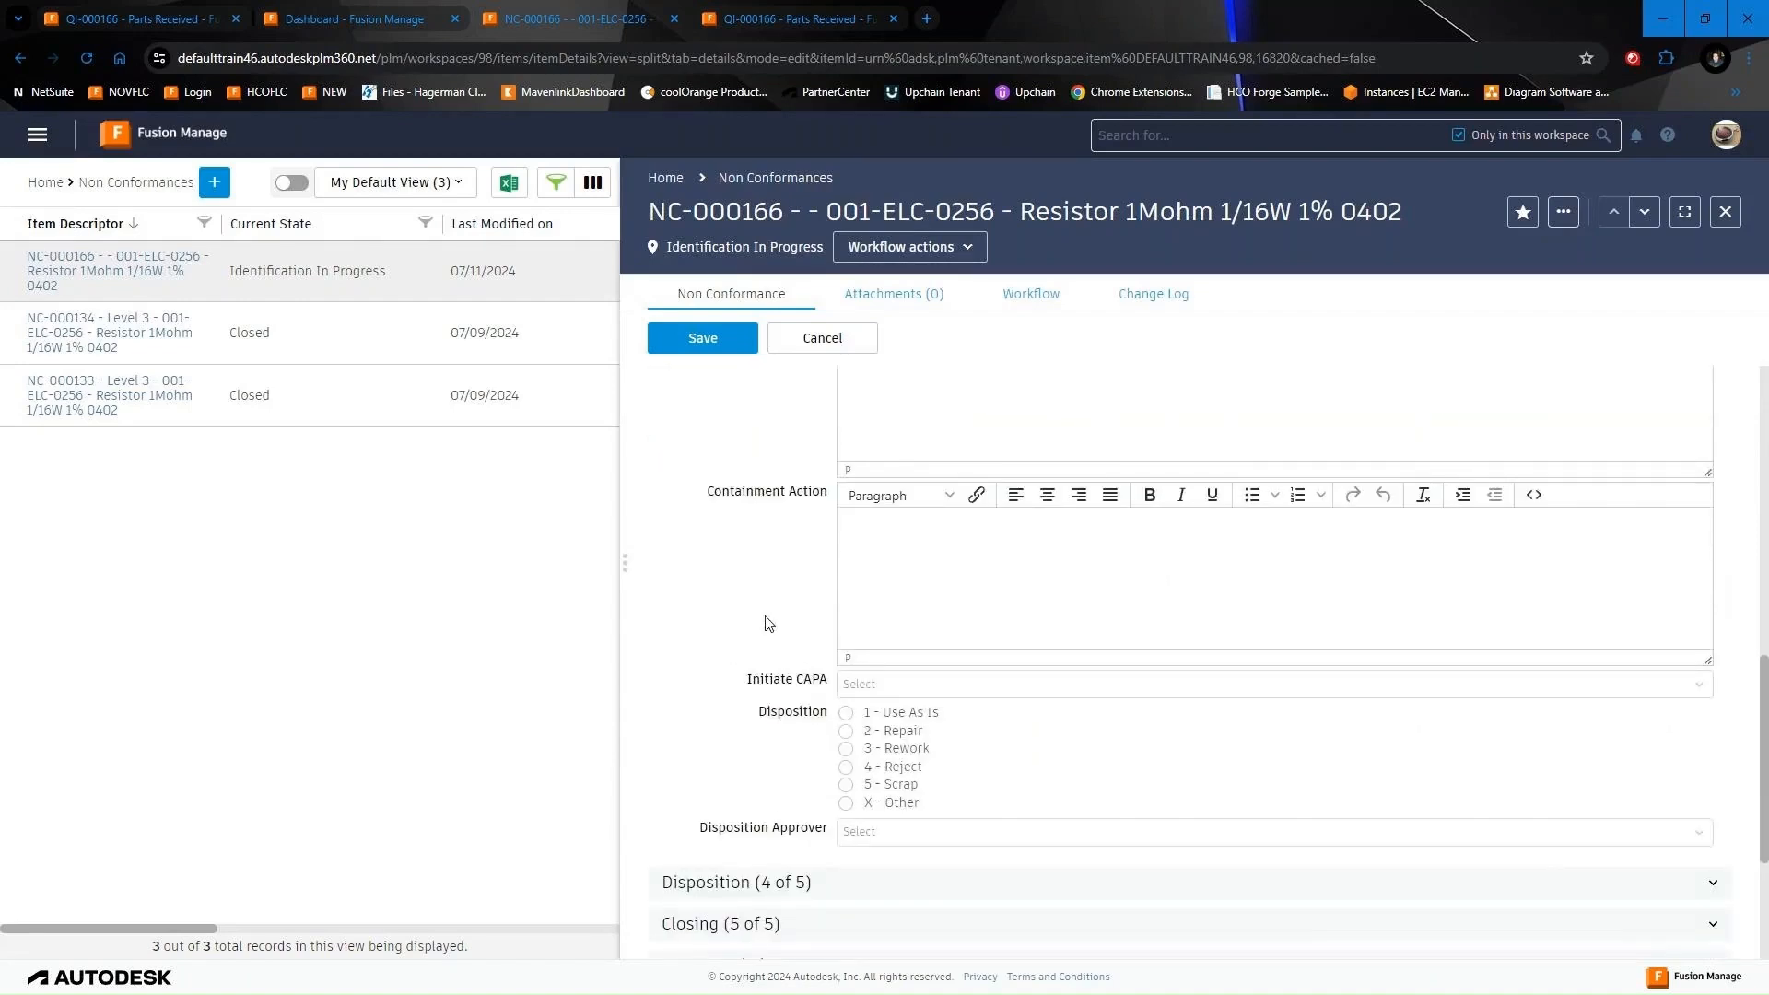
{"action": "scroll", "coordinate": [919, 494], "scroll_direction": "up", "scroll_amount": 1}
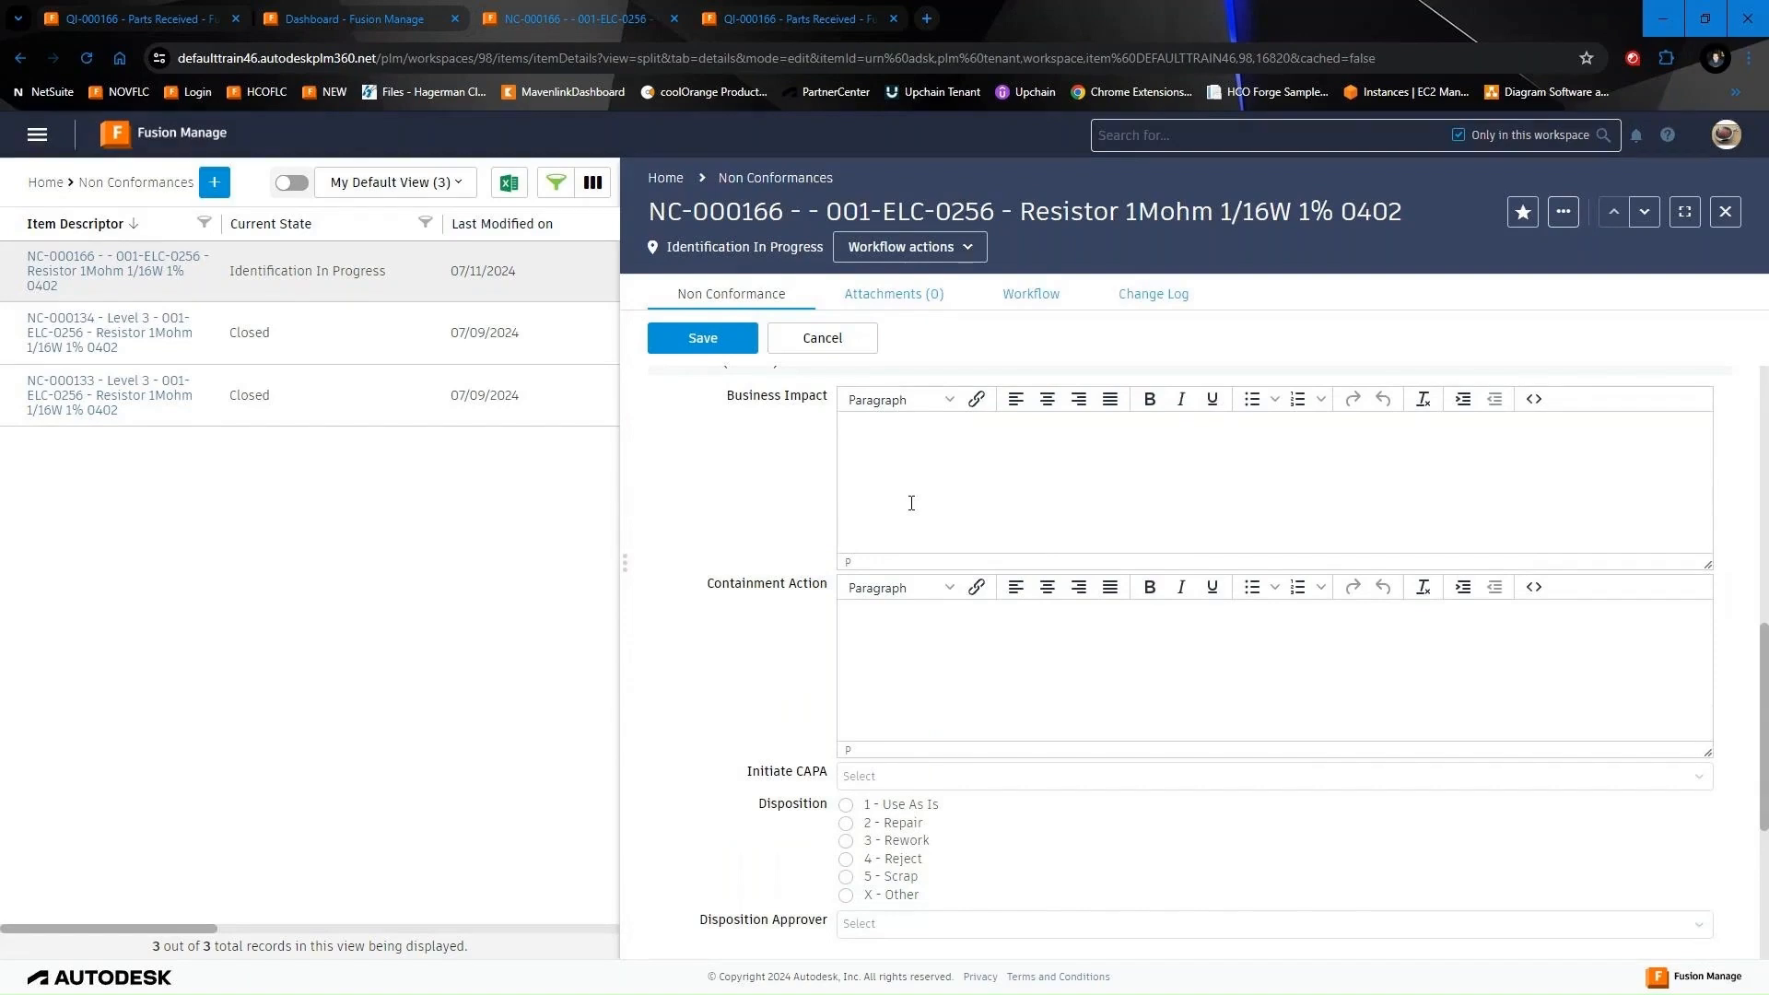
{"action": "scroll", "coordinate": [848, 502], "scroll_direction": "up", "scroll_amount": 6}
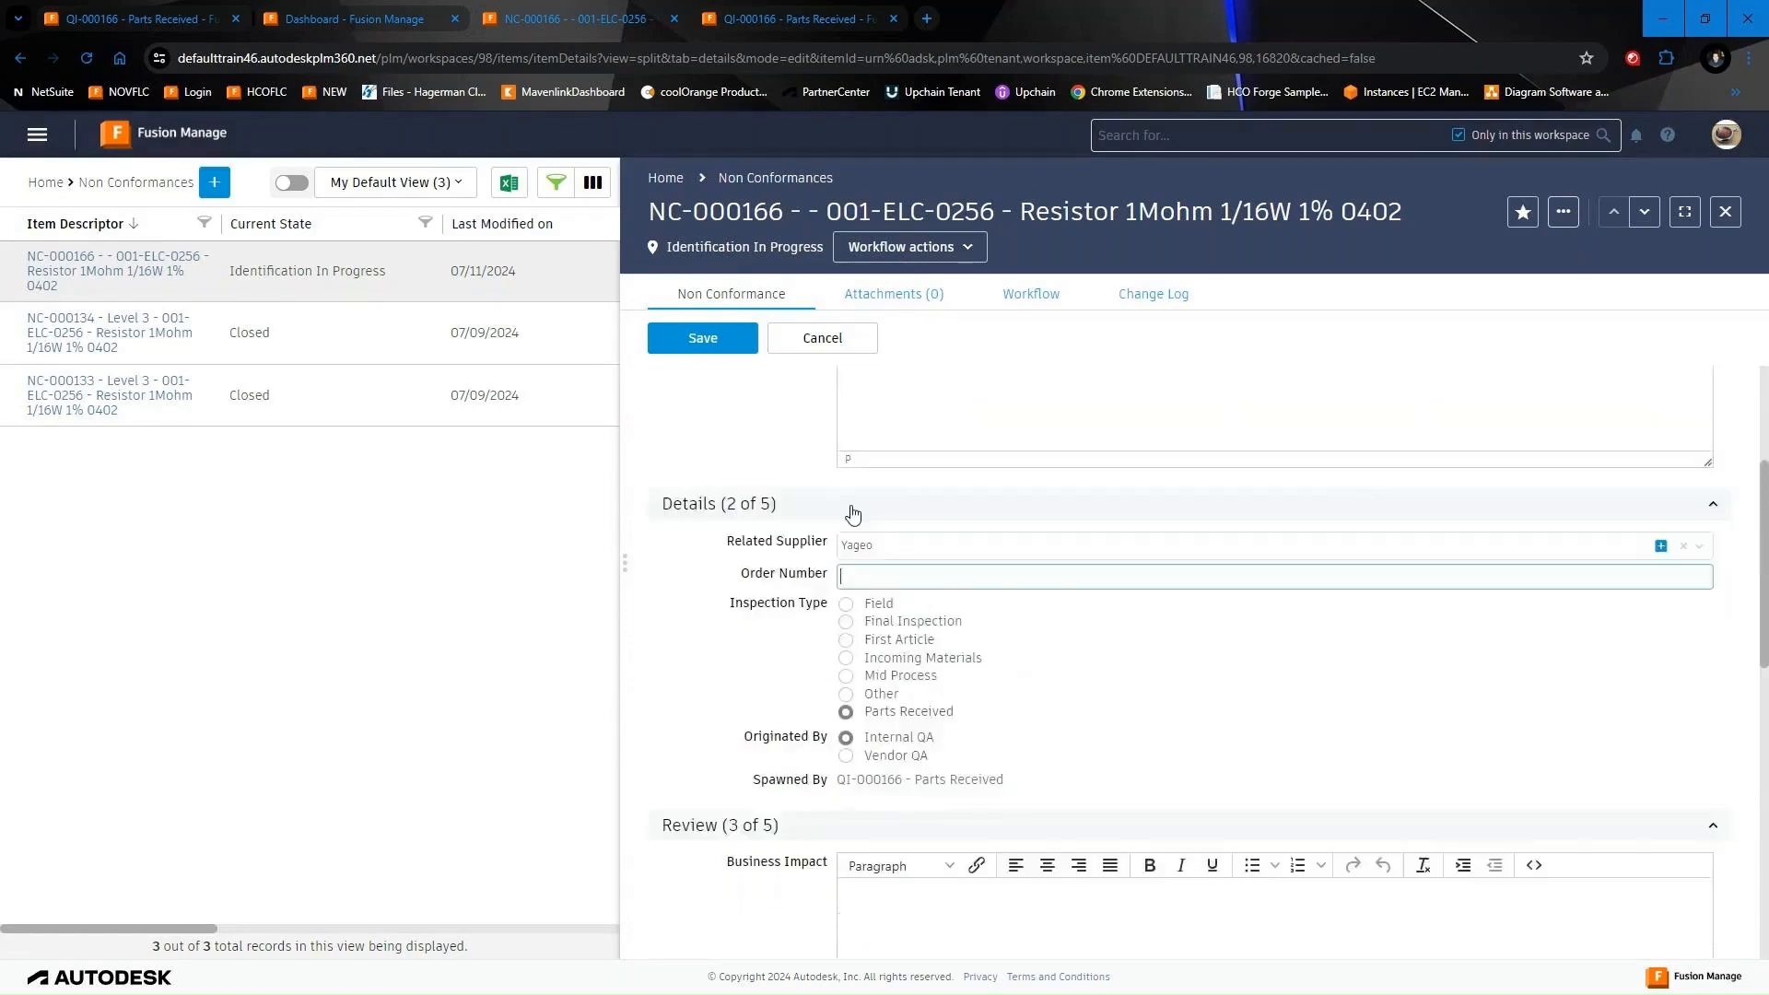
Save the non-conformance edits and submit the record for review through its workflow
{"action": "left_click", "coordinate": [702, 341]}
{"action": "left_click", "coordinate": [1045, 293]}
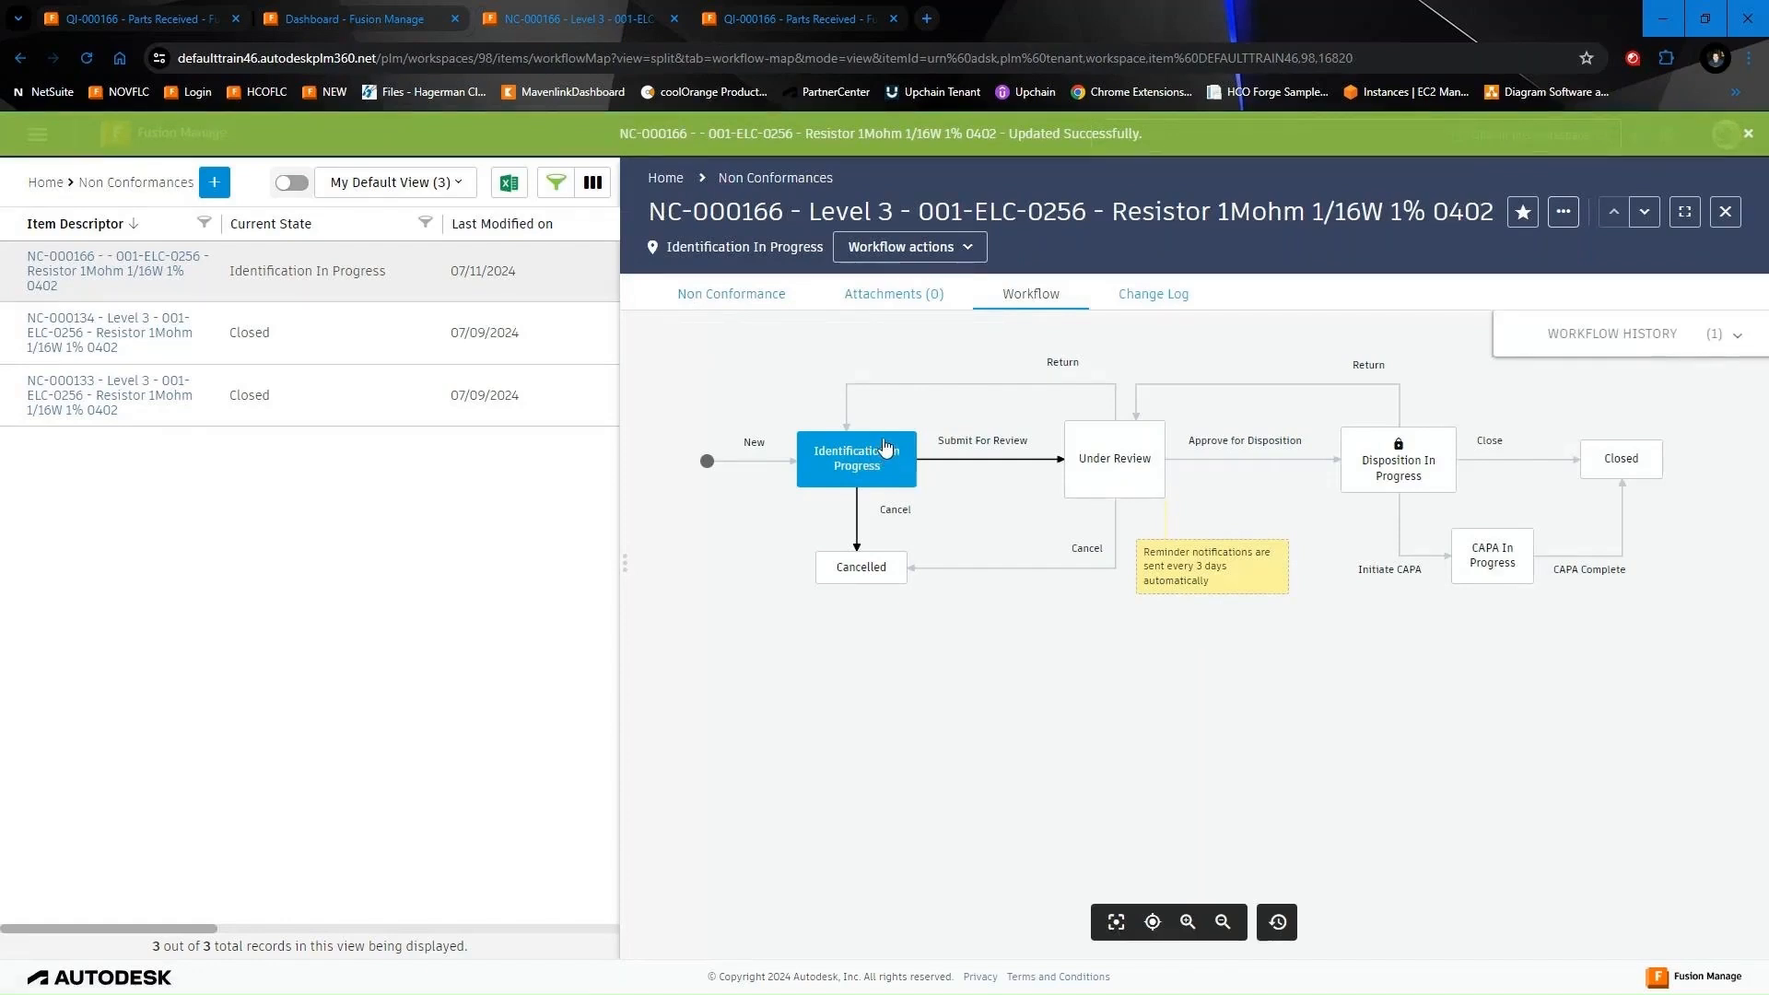
{"action": "left_click", "coordinate": [912, 247]}
{"action": "left_click", "coordinate": [904, 320]}
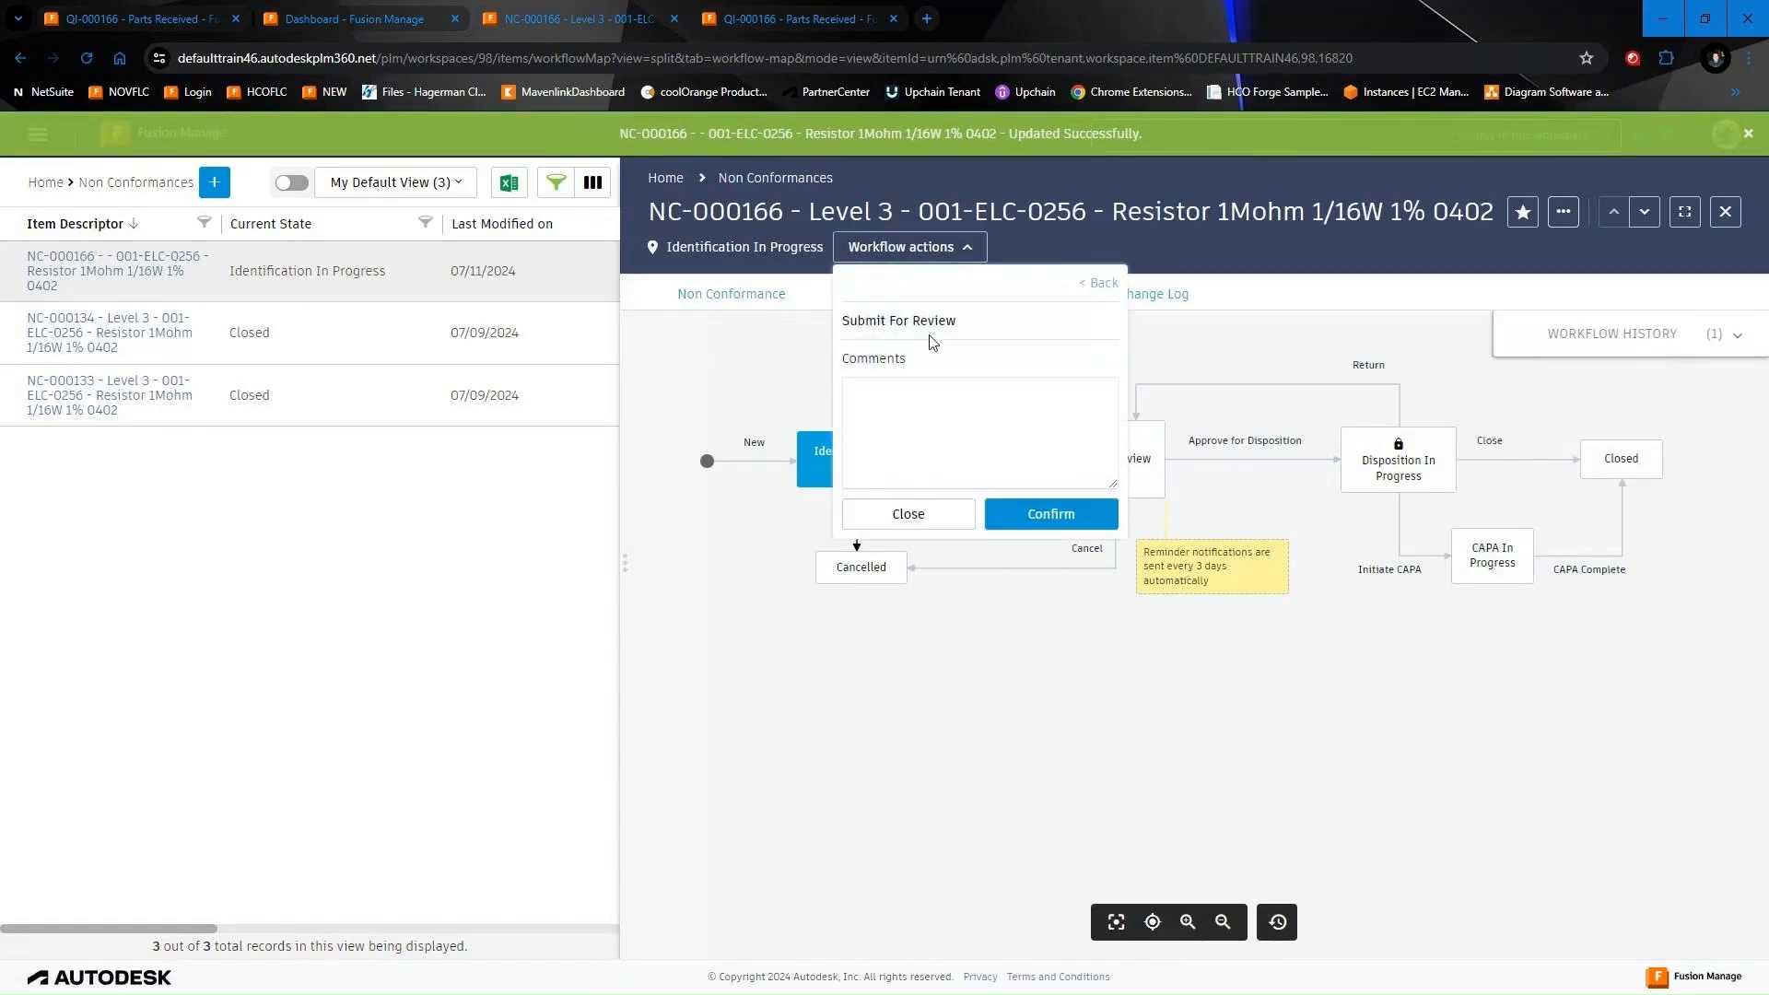
{"action": "left_click", "coordinate": [995, 516]}
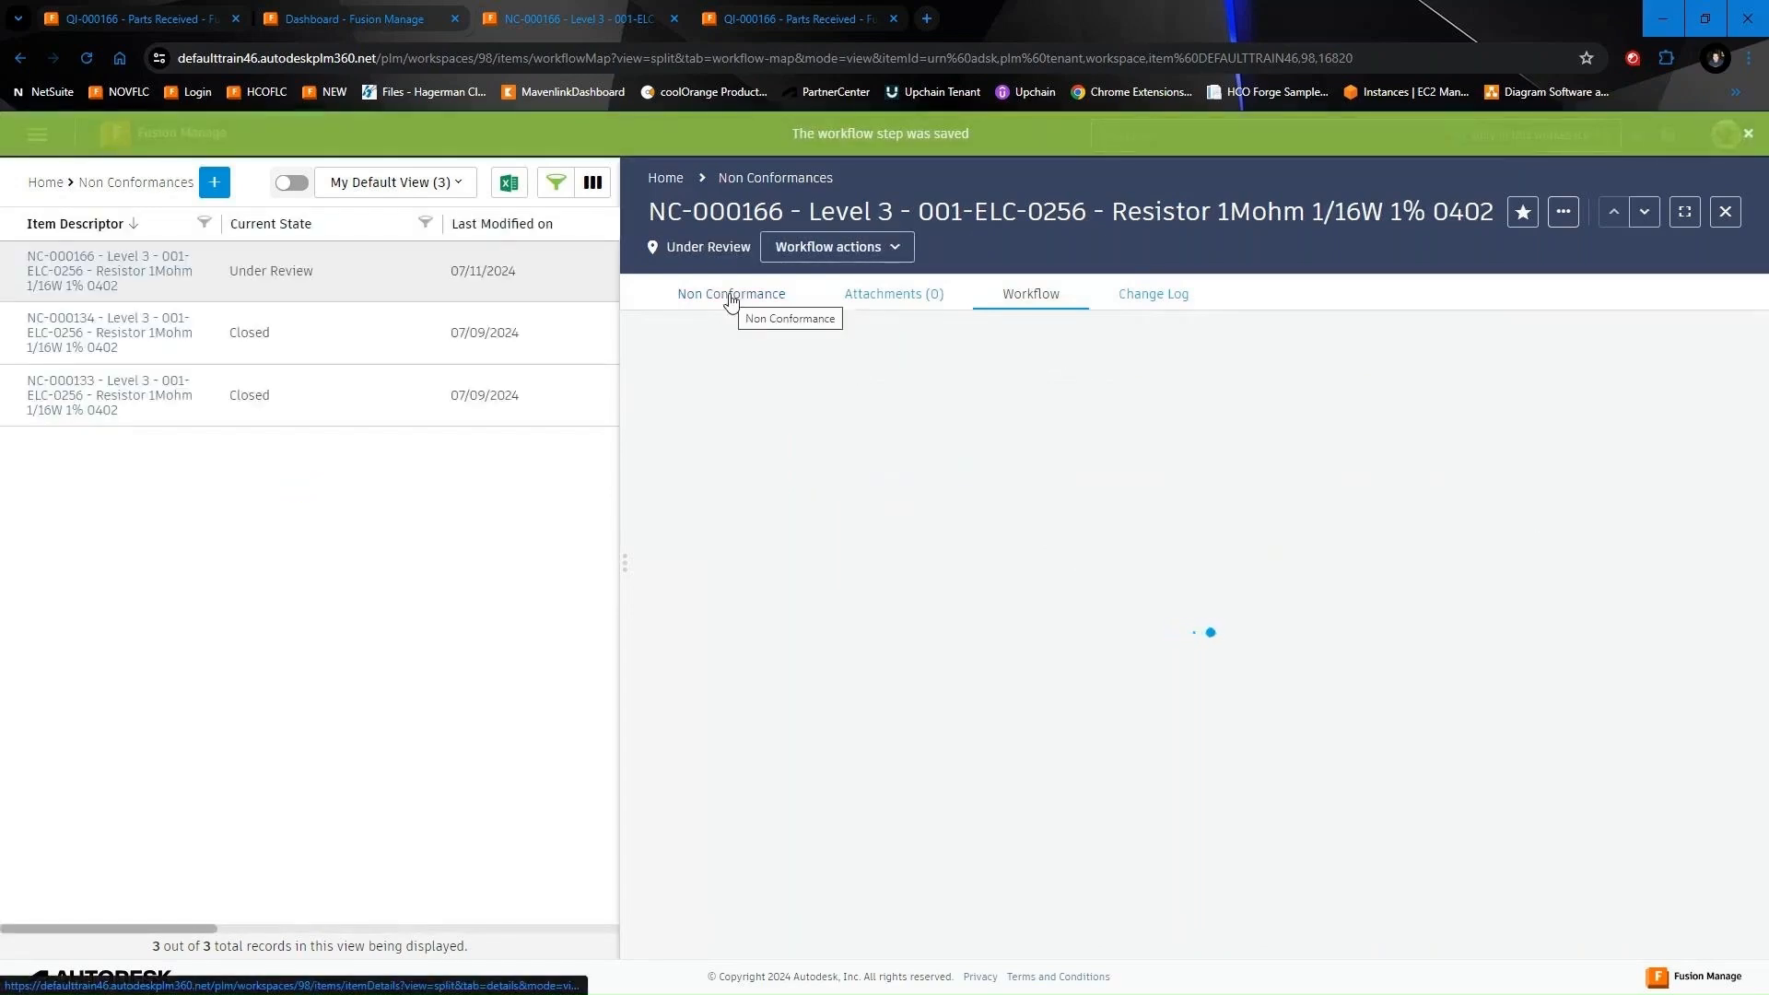
Edit the non-conformance: set Business Impact to "Line down", Disposition to "4 - Reject", assign the disposition approver, and save
{"action": "left_click", "coordinate": [731, 296]}
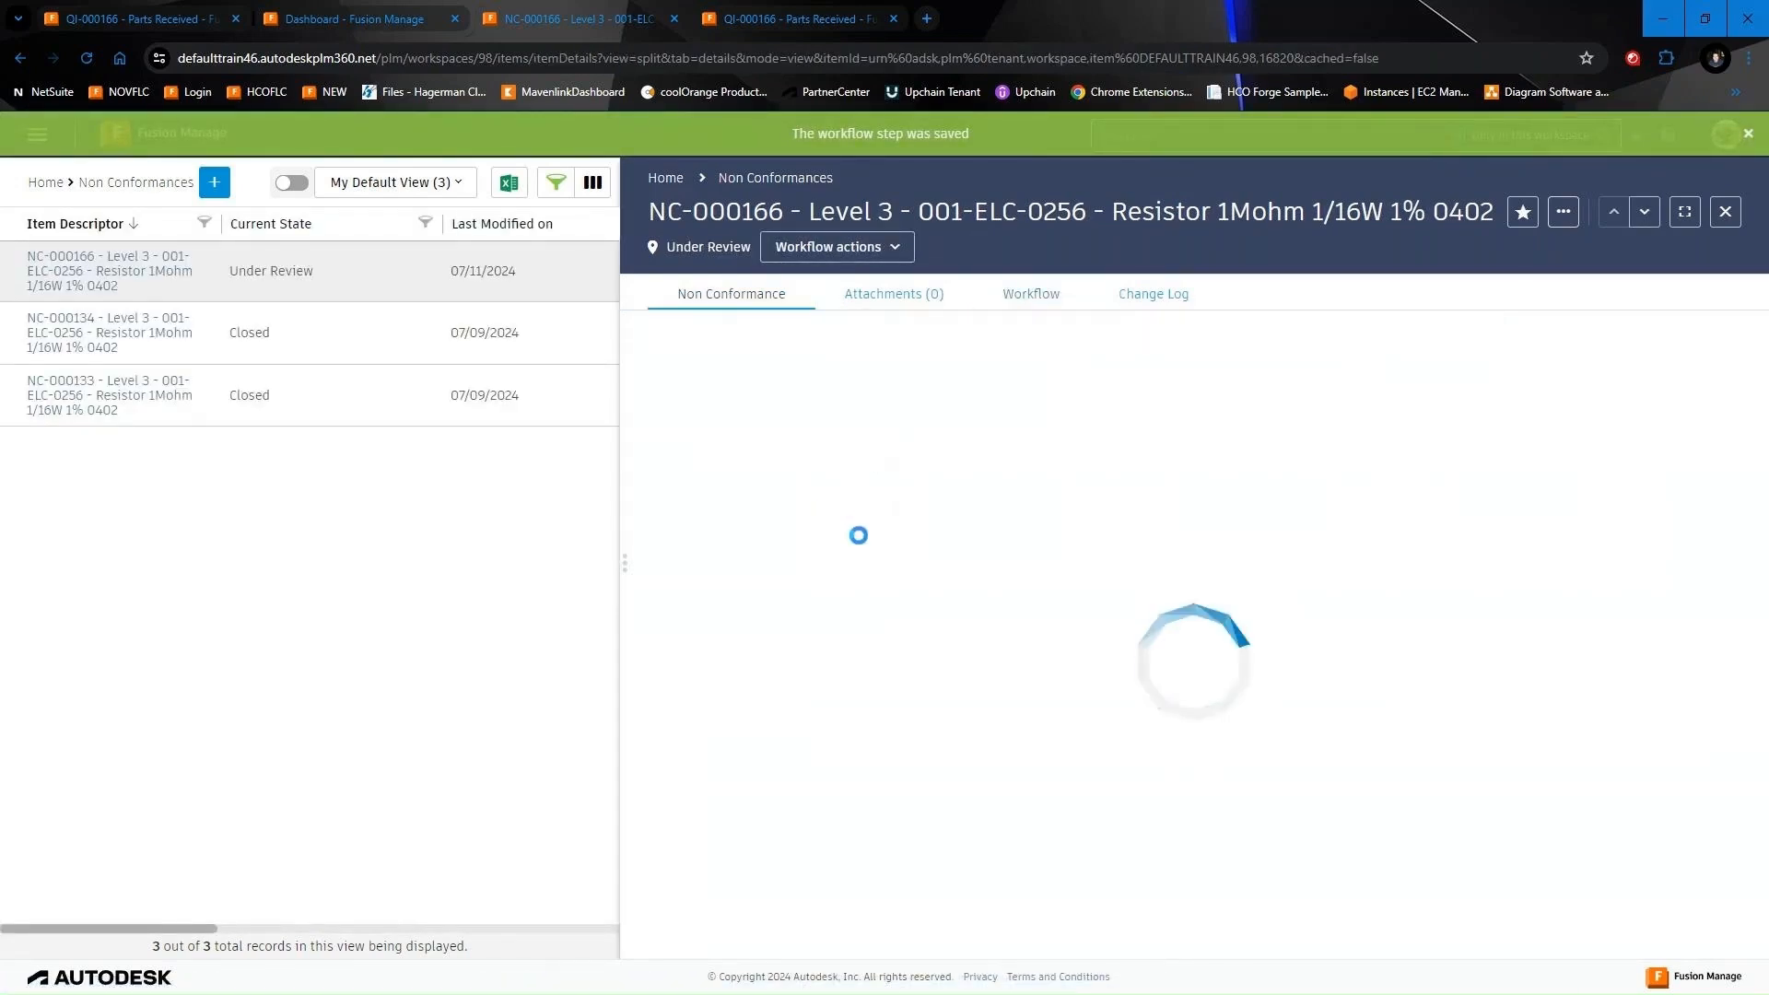
{"action": "left_click", "coordinate": [704, 337]}
{"action": "scroll", "coordinate": [815, 688], "scroll_direction": "down", "scroll_amount": 3}
{"action": "scroll", "coordinate": [959, 728], "scroll_direction": "down", "scroll_amount": 3}
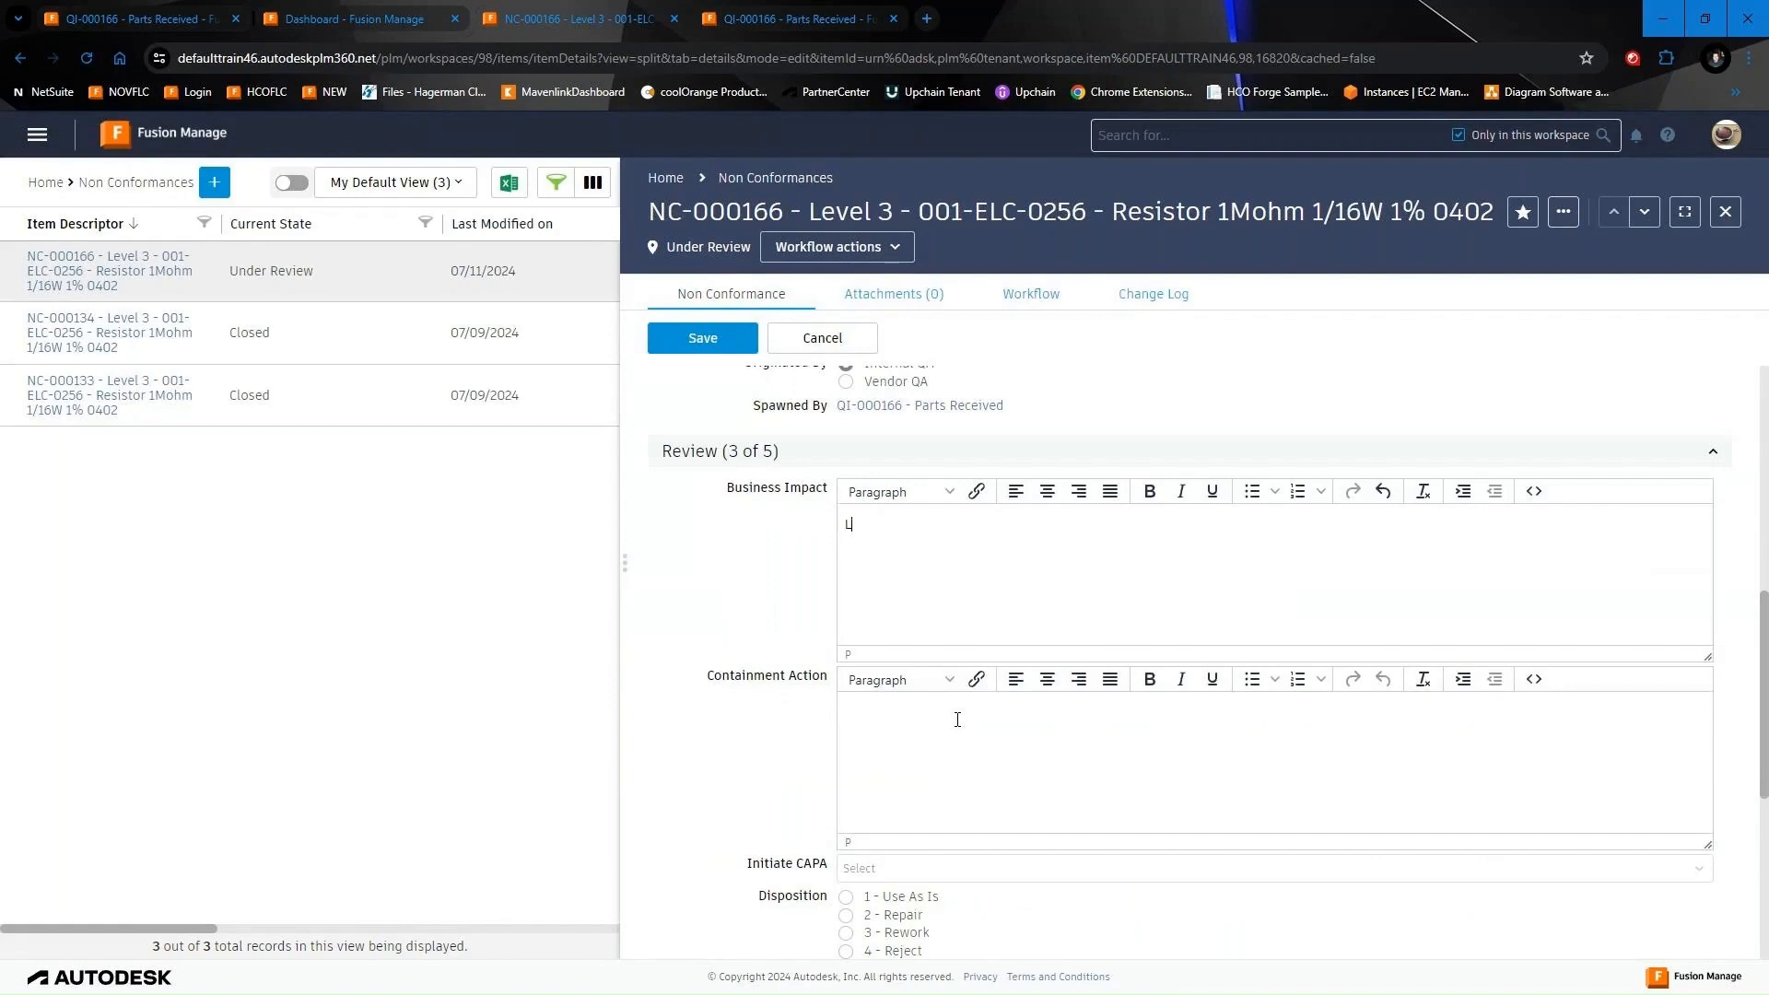
{"action": "scroll", "coordinate": [745, 624], "scroll_direction": "down", "scroll_amount": 3}
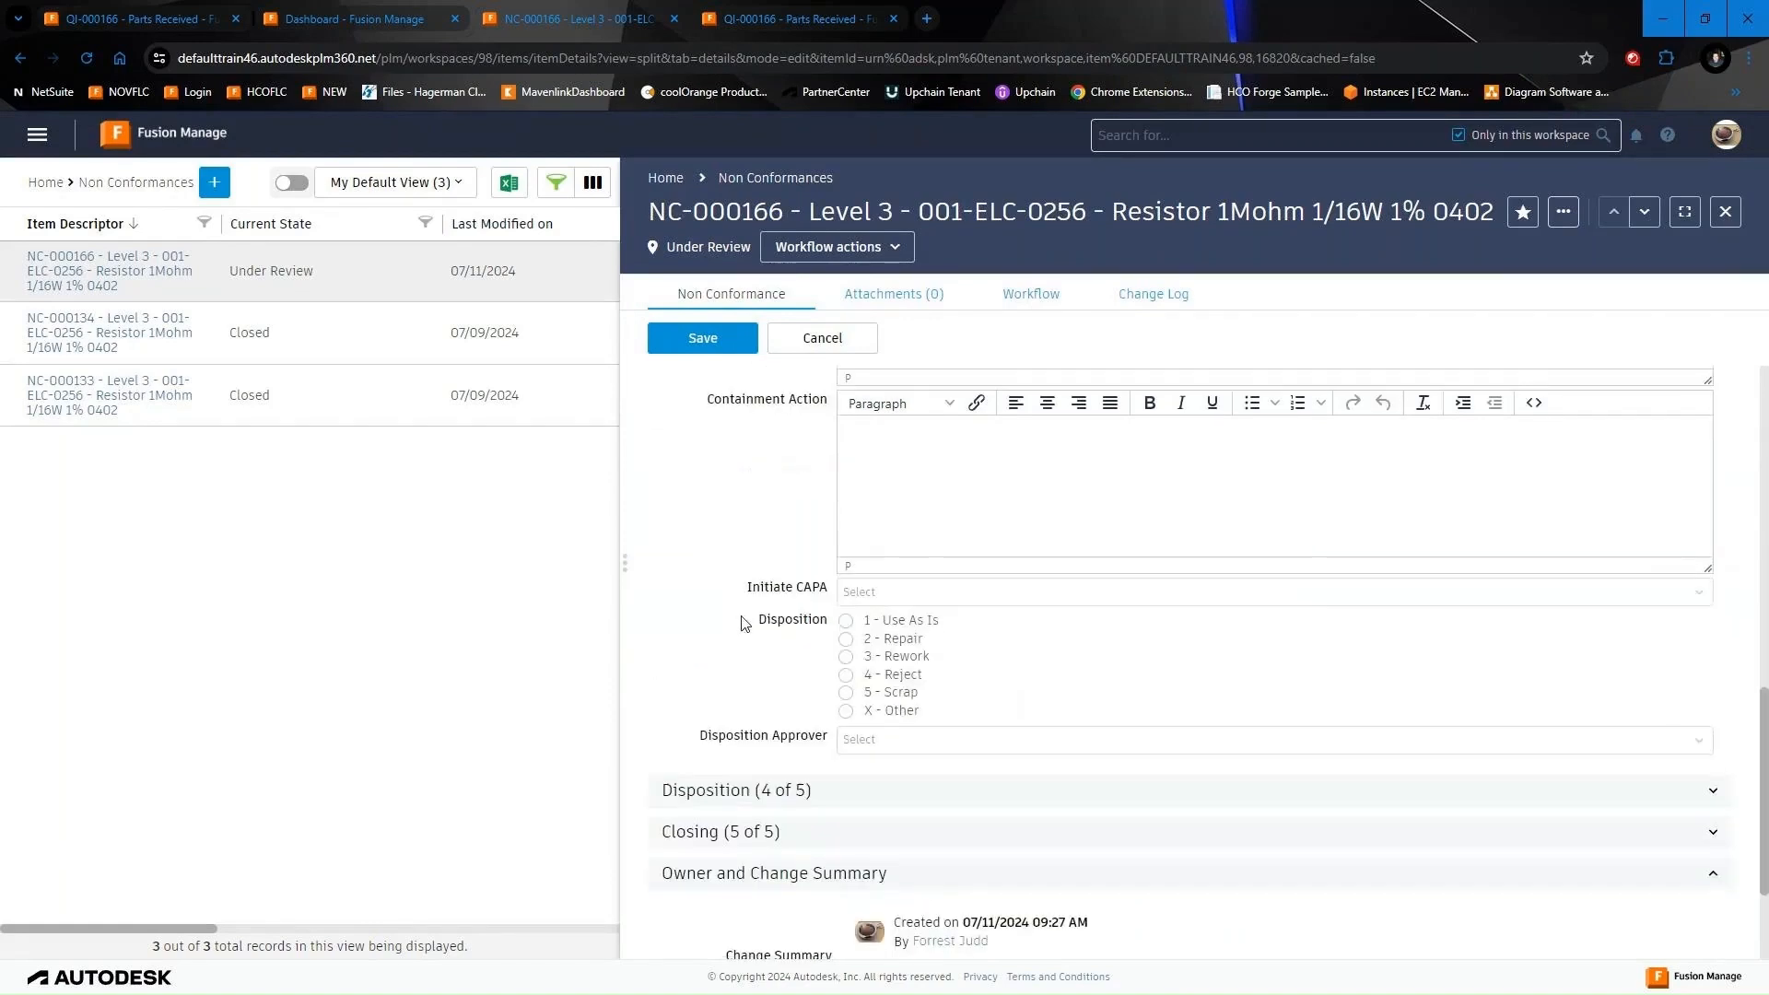
{"action": "left_click", "coordinate": [847, 678]}
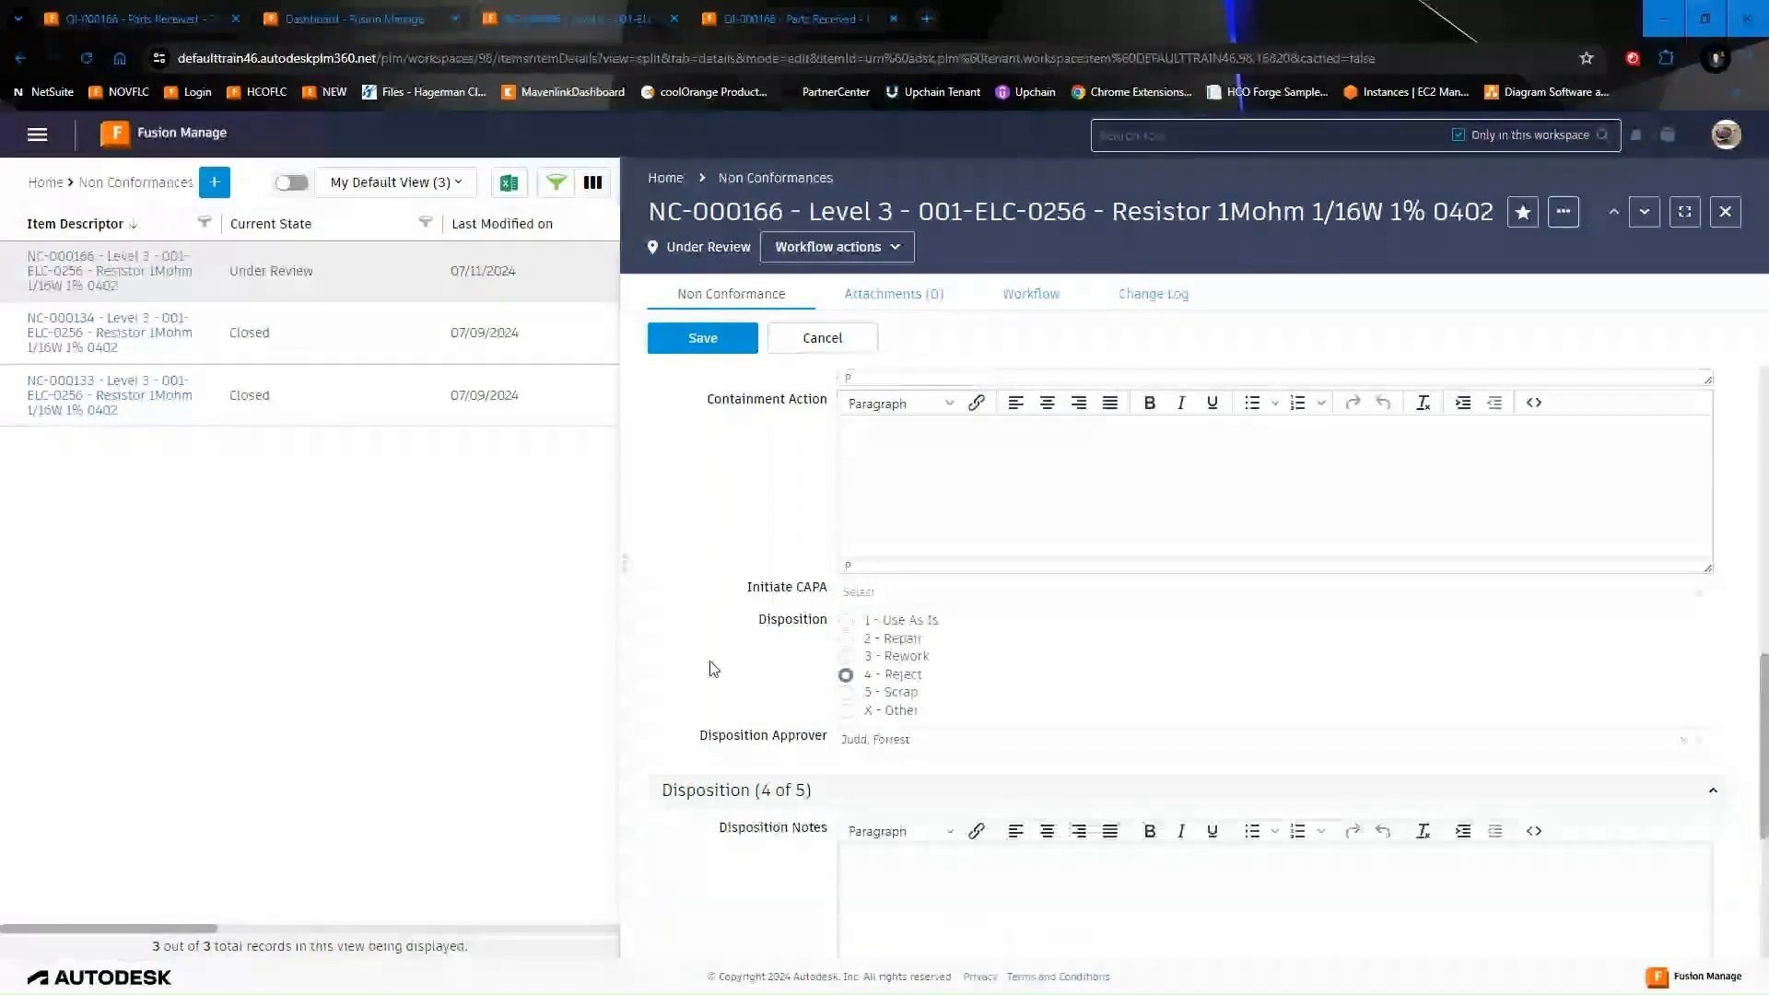
{"action": "scroll", "coordinate": [714, 668], "scroll_direction": "down", "scroll_amount": 3}
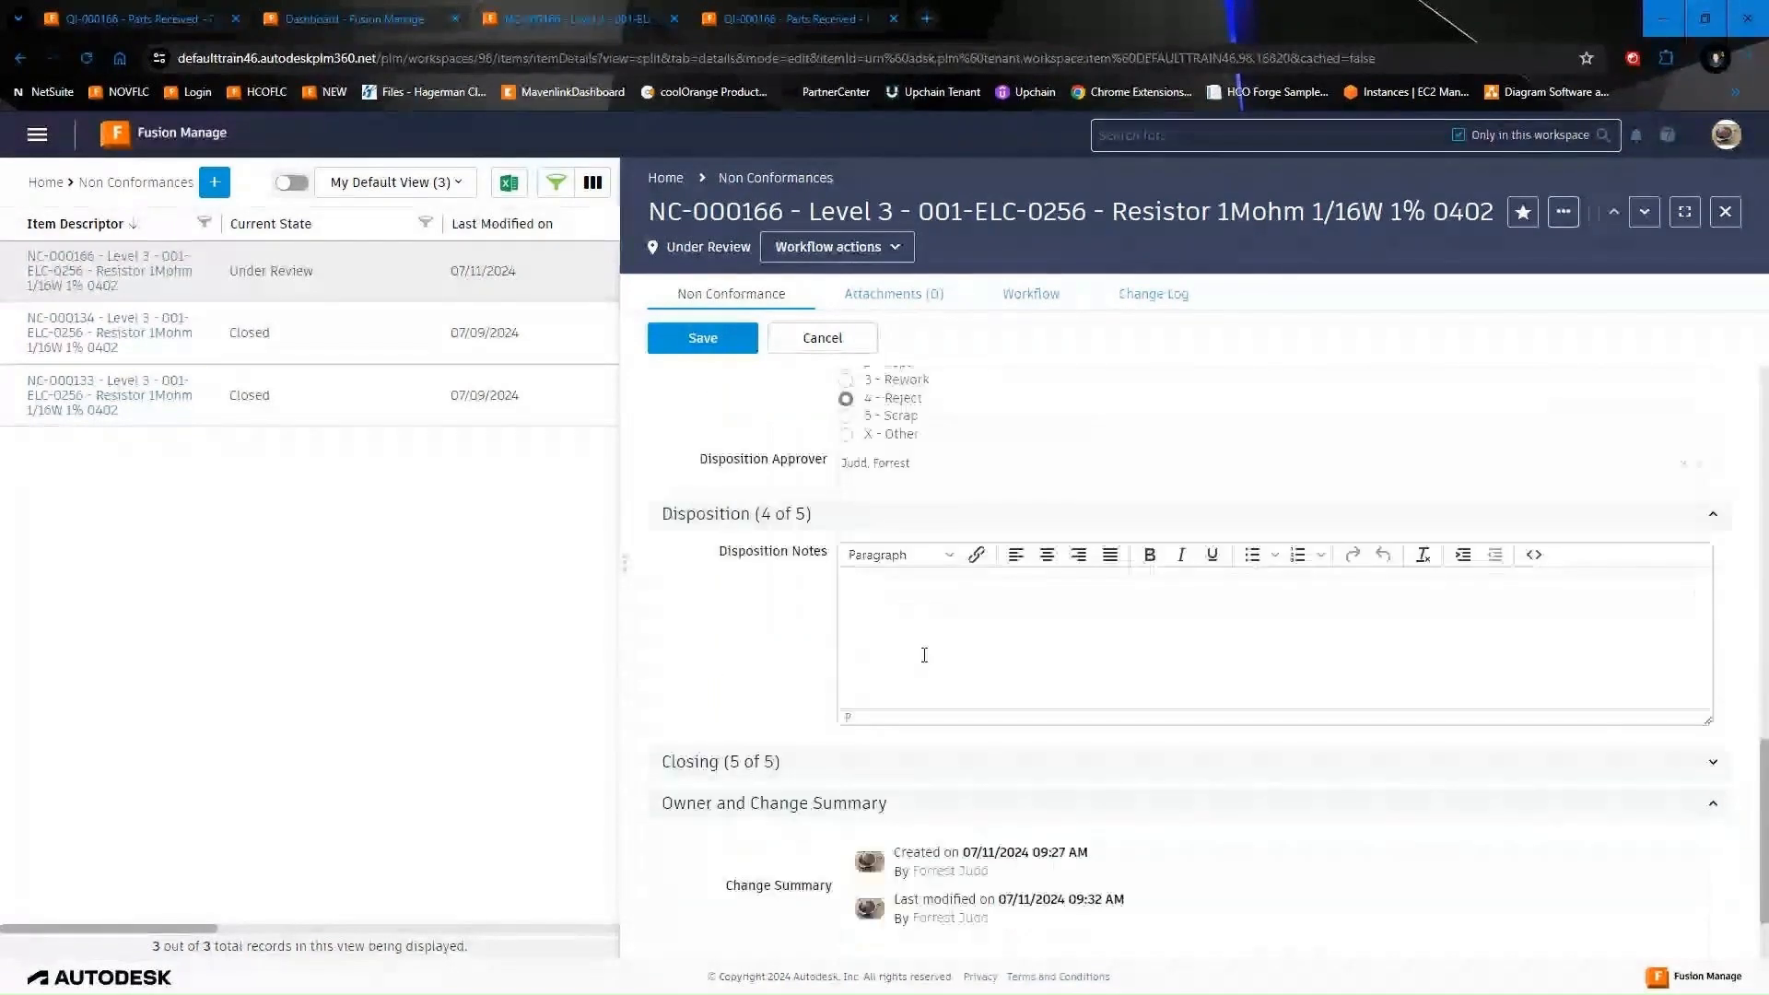
{"action": "left_click", "coordinate": [706, 341]}
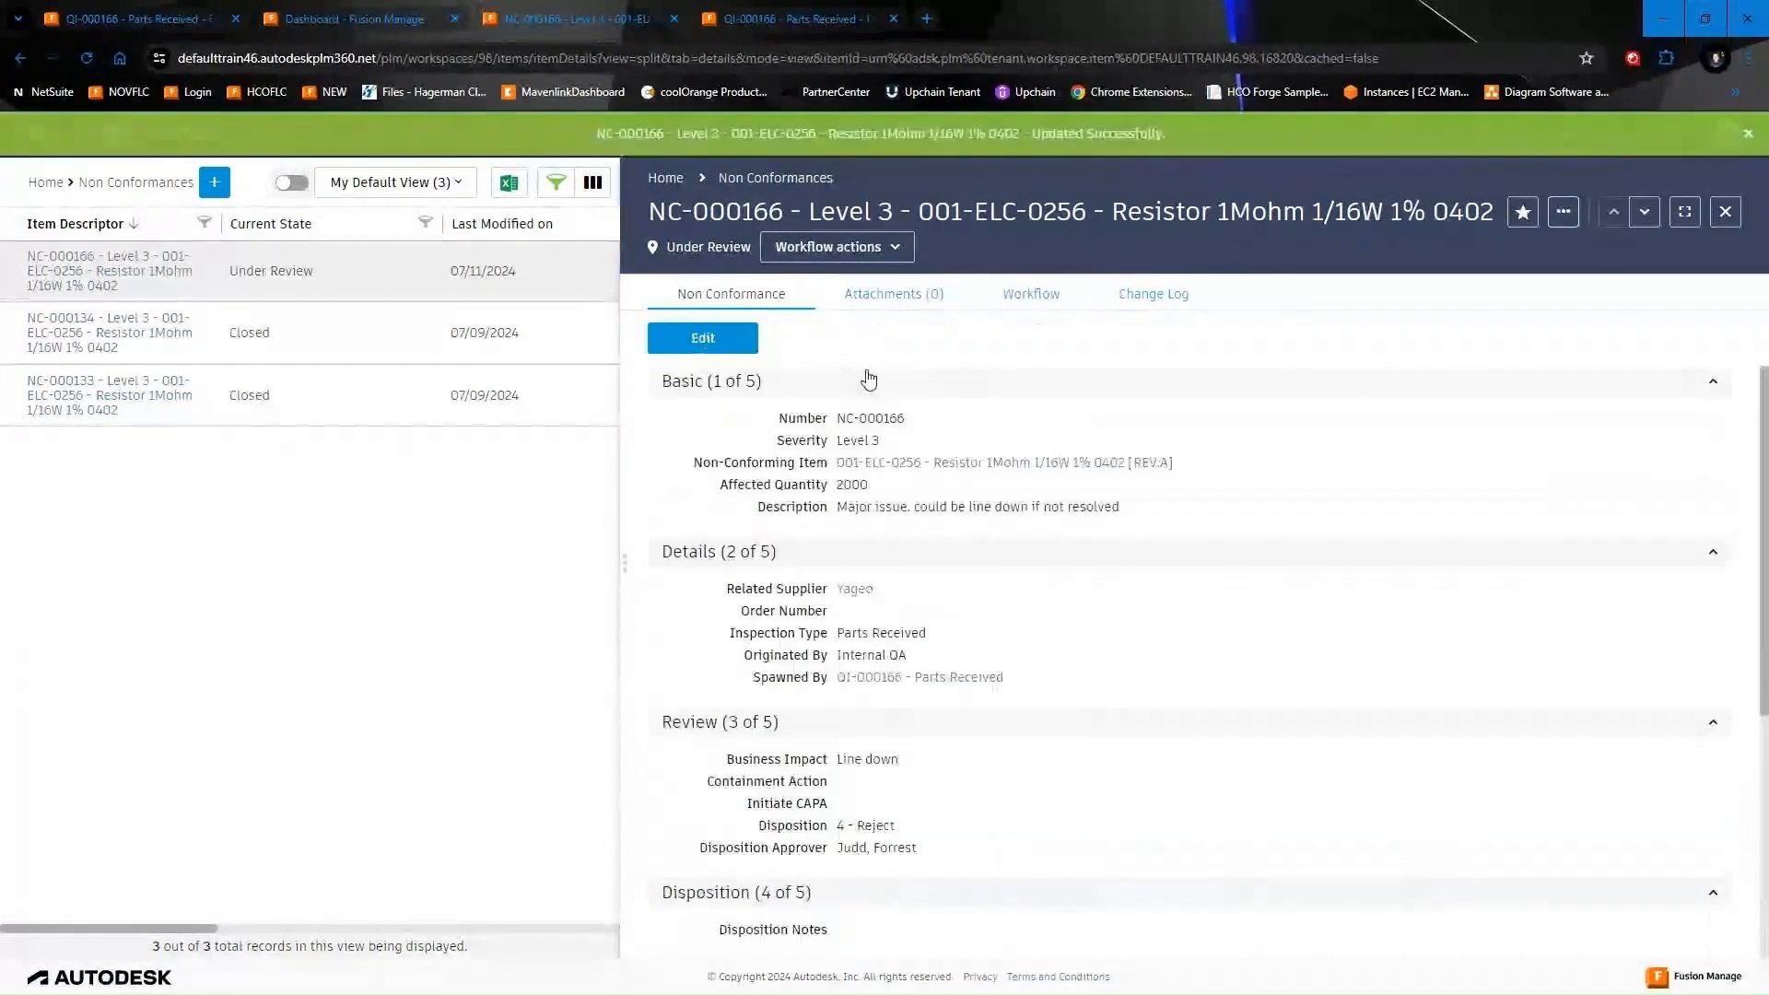
Try to move the non-conformance from Under Review to Disposition In Progress with Approve for Disposition
{"action": "left_click", "coordinate": [1006, 303]}
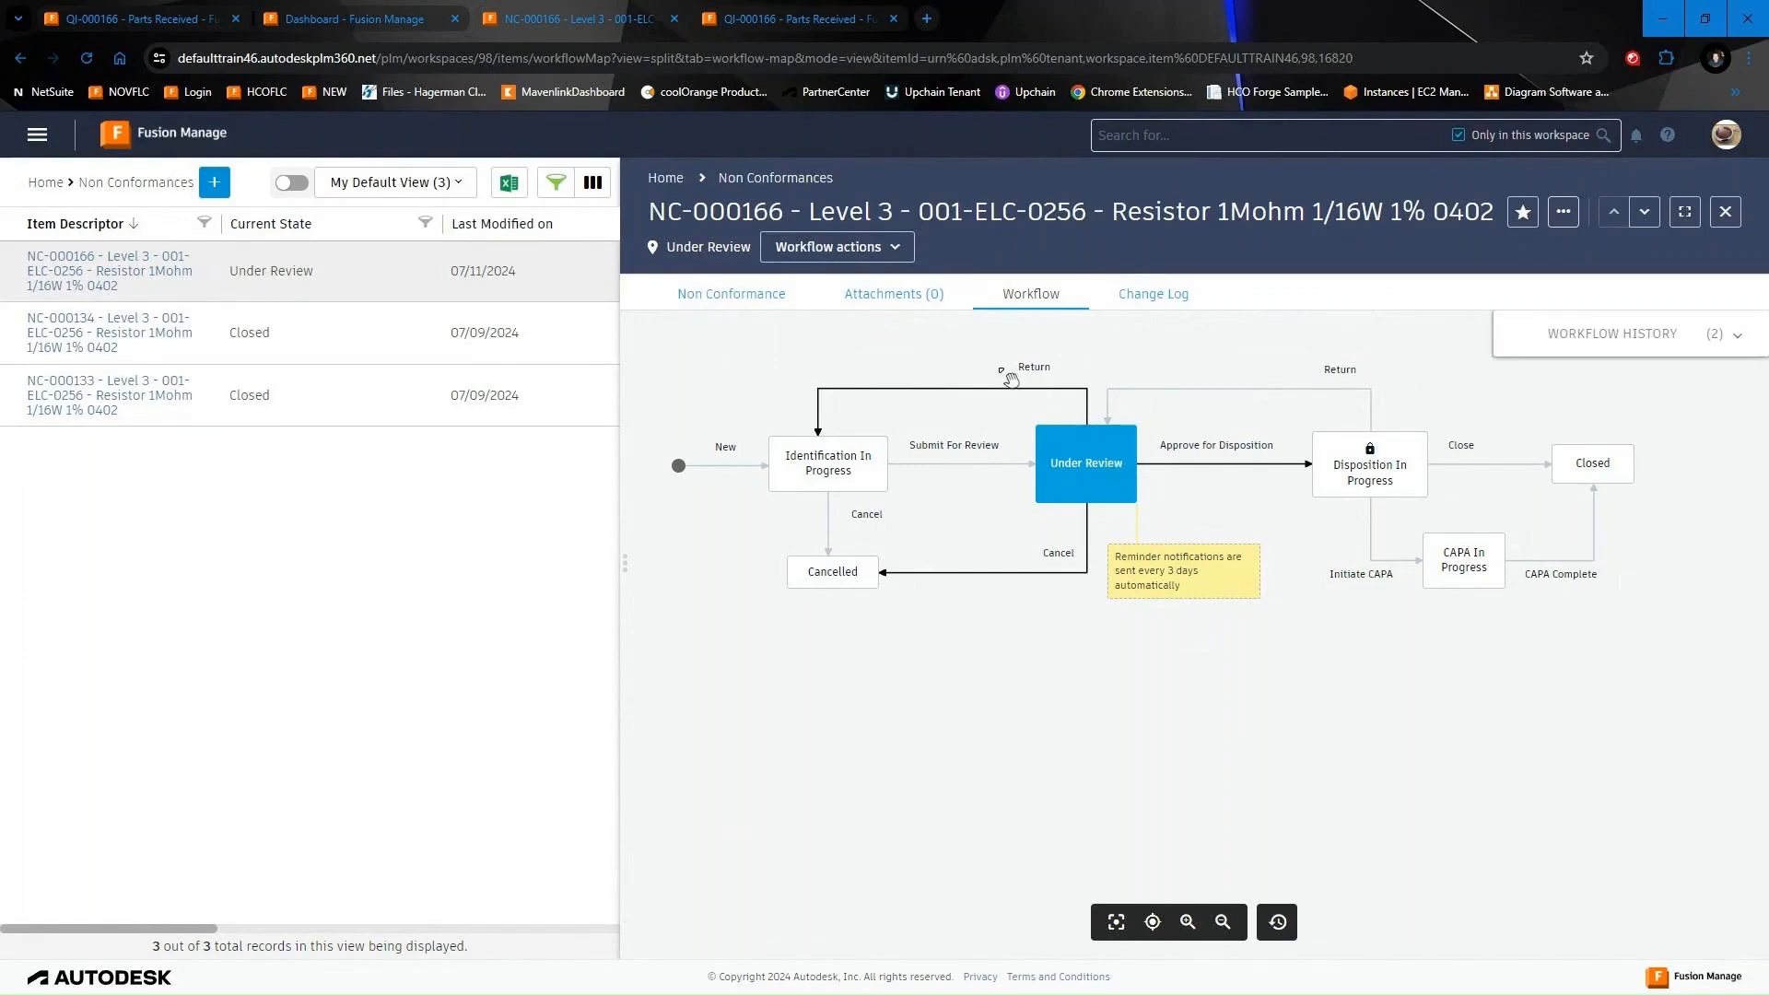
{"action": "left_click", "coordinate": [882, 247]}
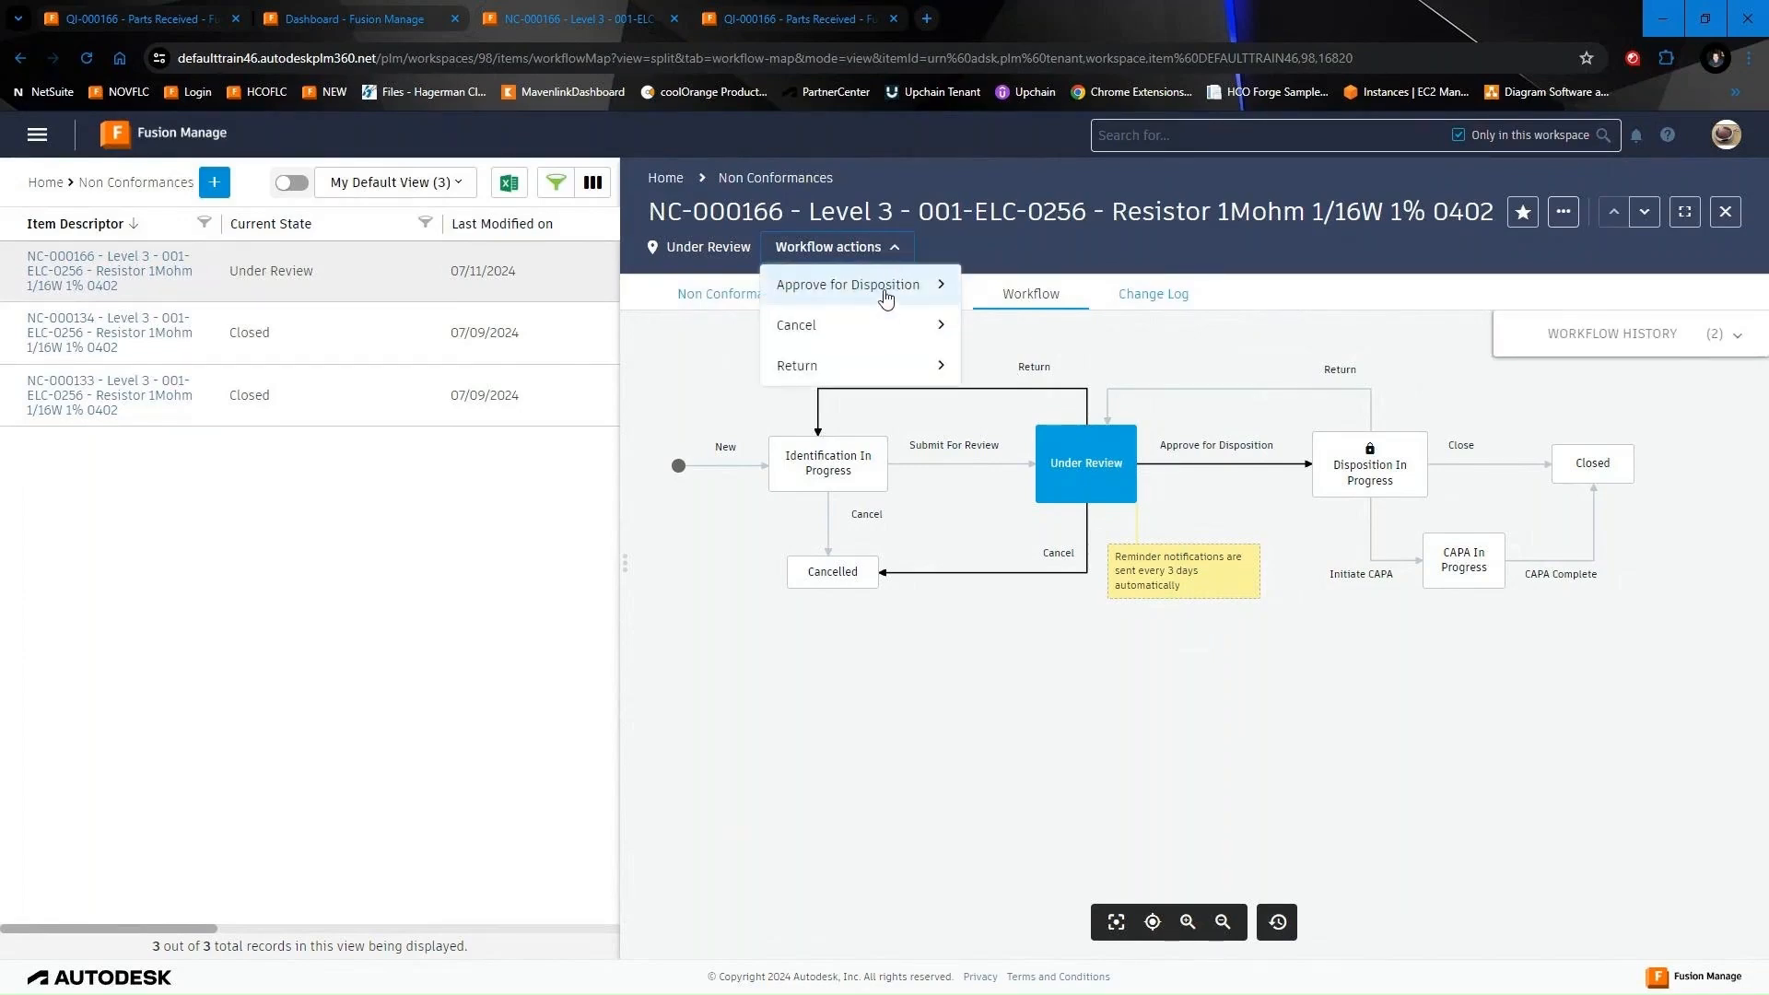
{"action": "left_click", "coordinate": [885, 293]}
{"action": "left_click", "coordinate": [978, 513]}
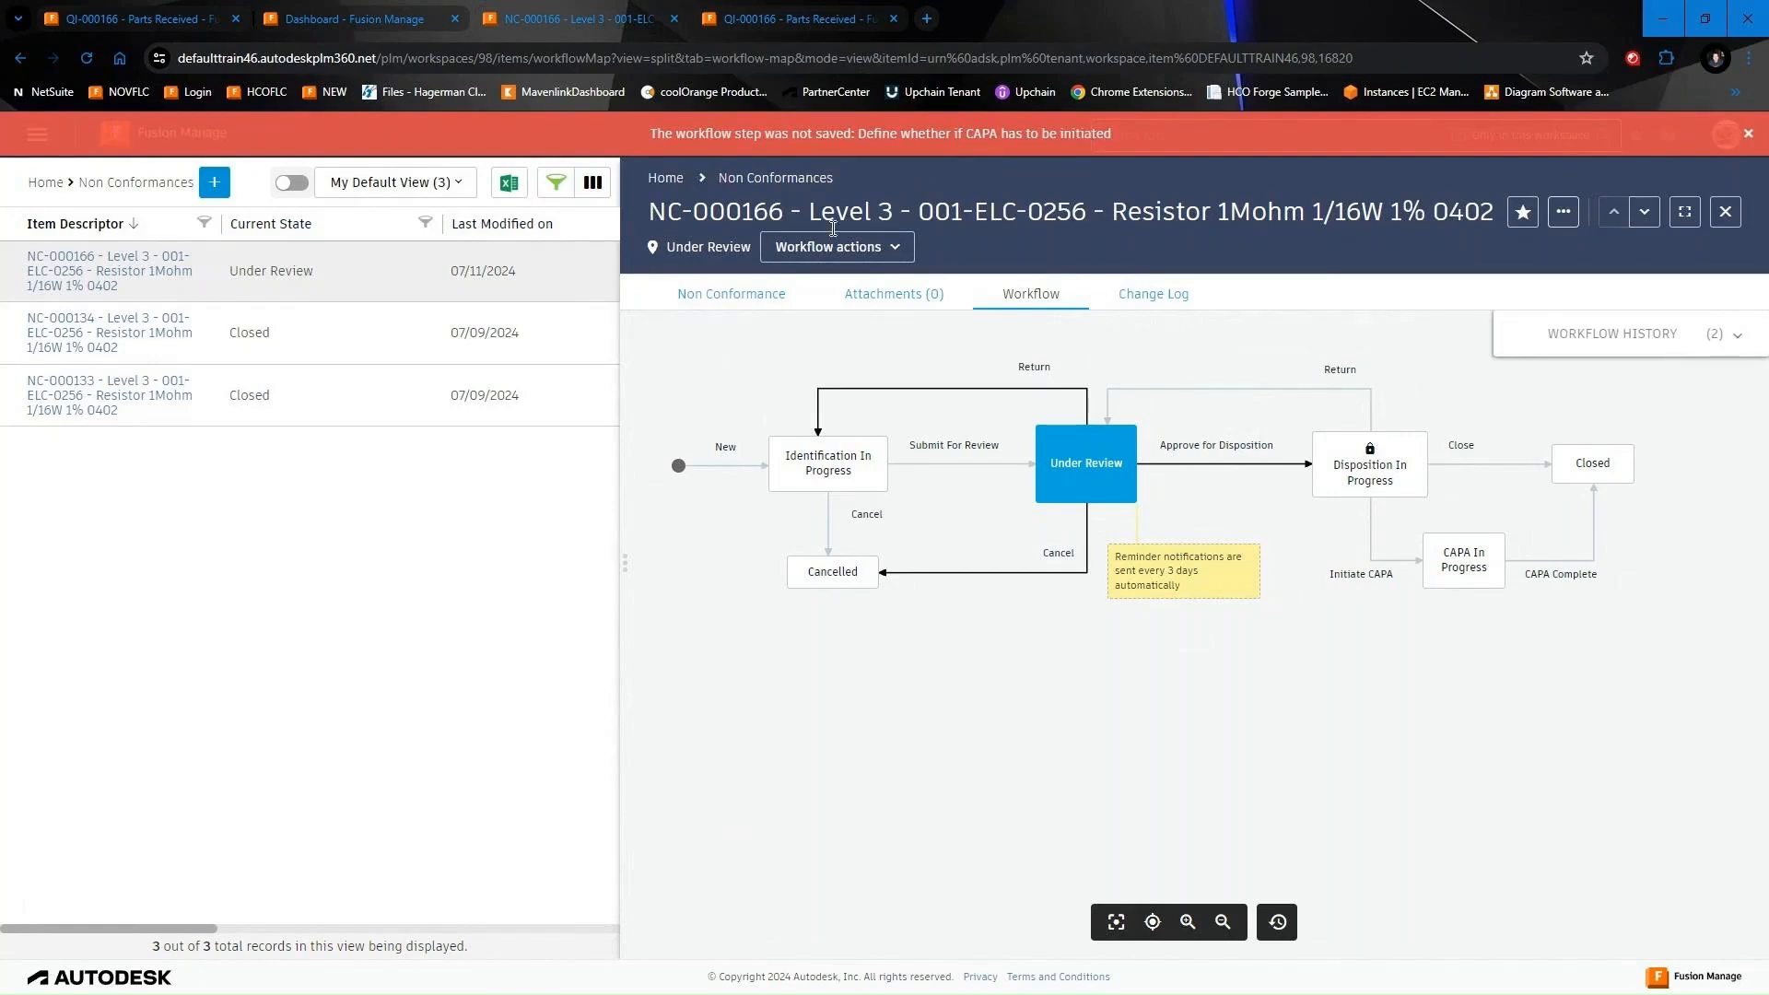
Set Initiate CAPA to Yes in the non-conformance's Review section and save the record
{"action": "left_click", "coordinate": [730, 293]}
{"action": "left_click", "coordinate": [685, 339]}
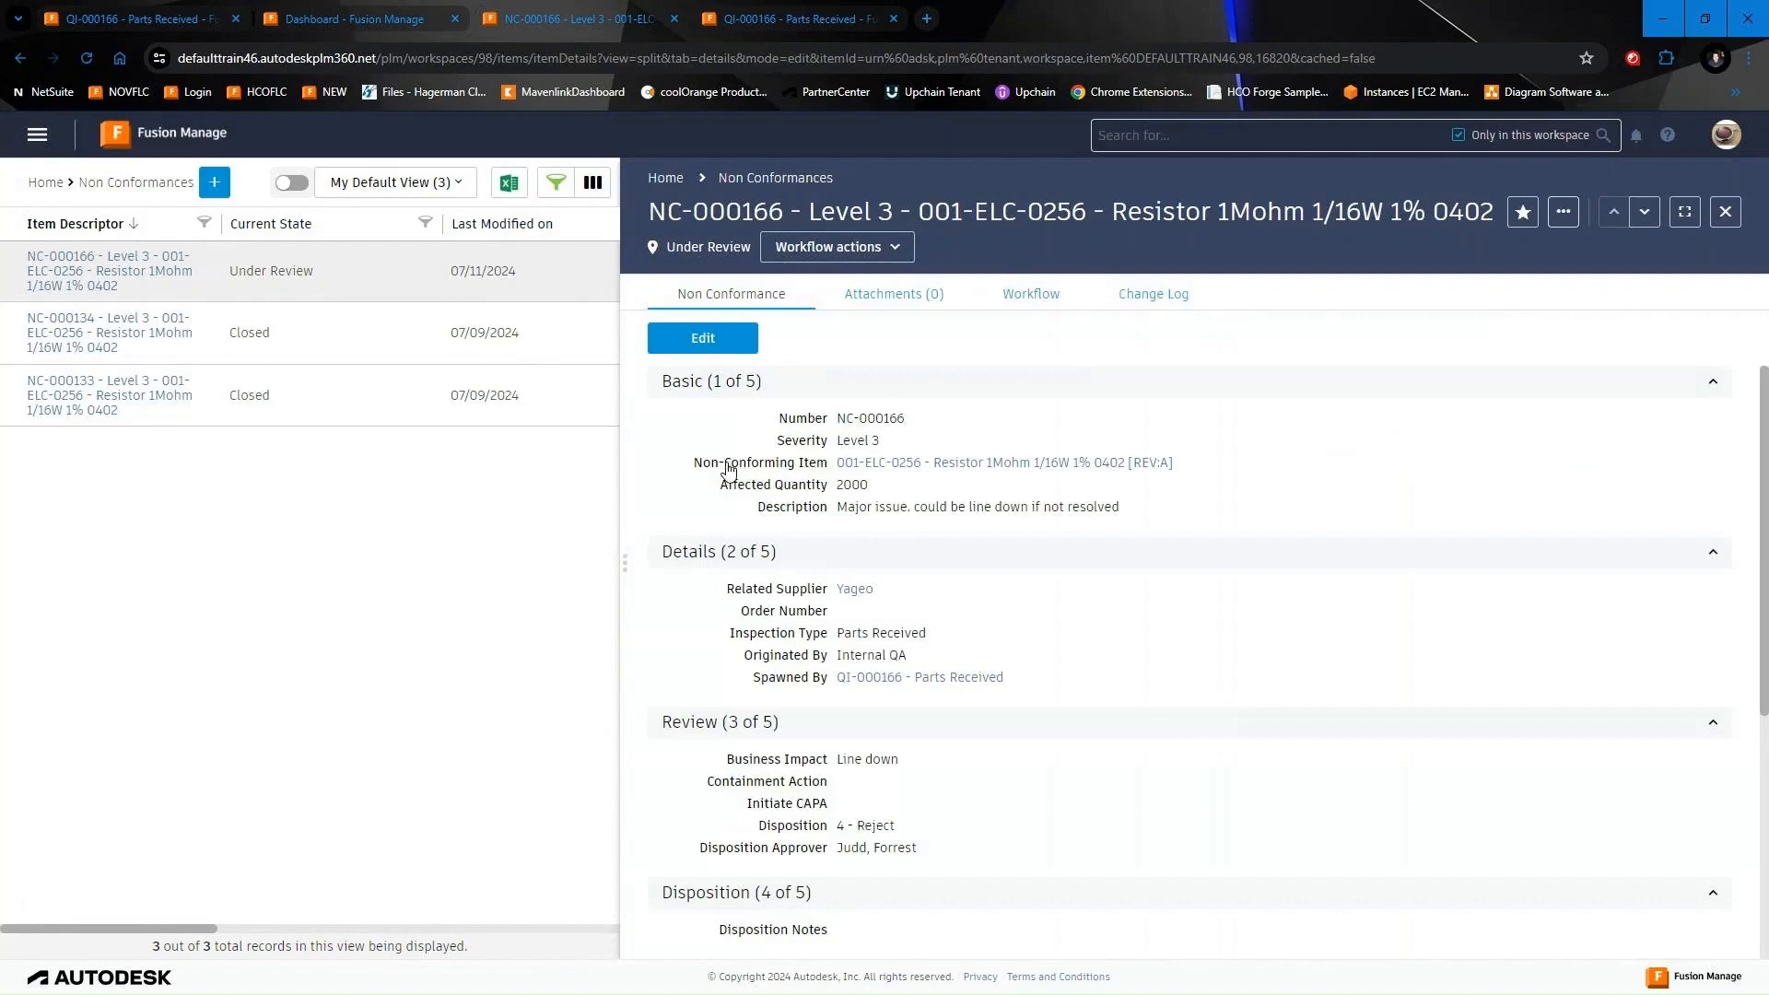
{"action": "scroll", "coordinate": [731, 549], "scroll_direction": "down", "scroll_amount": 6}
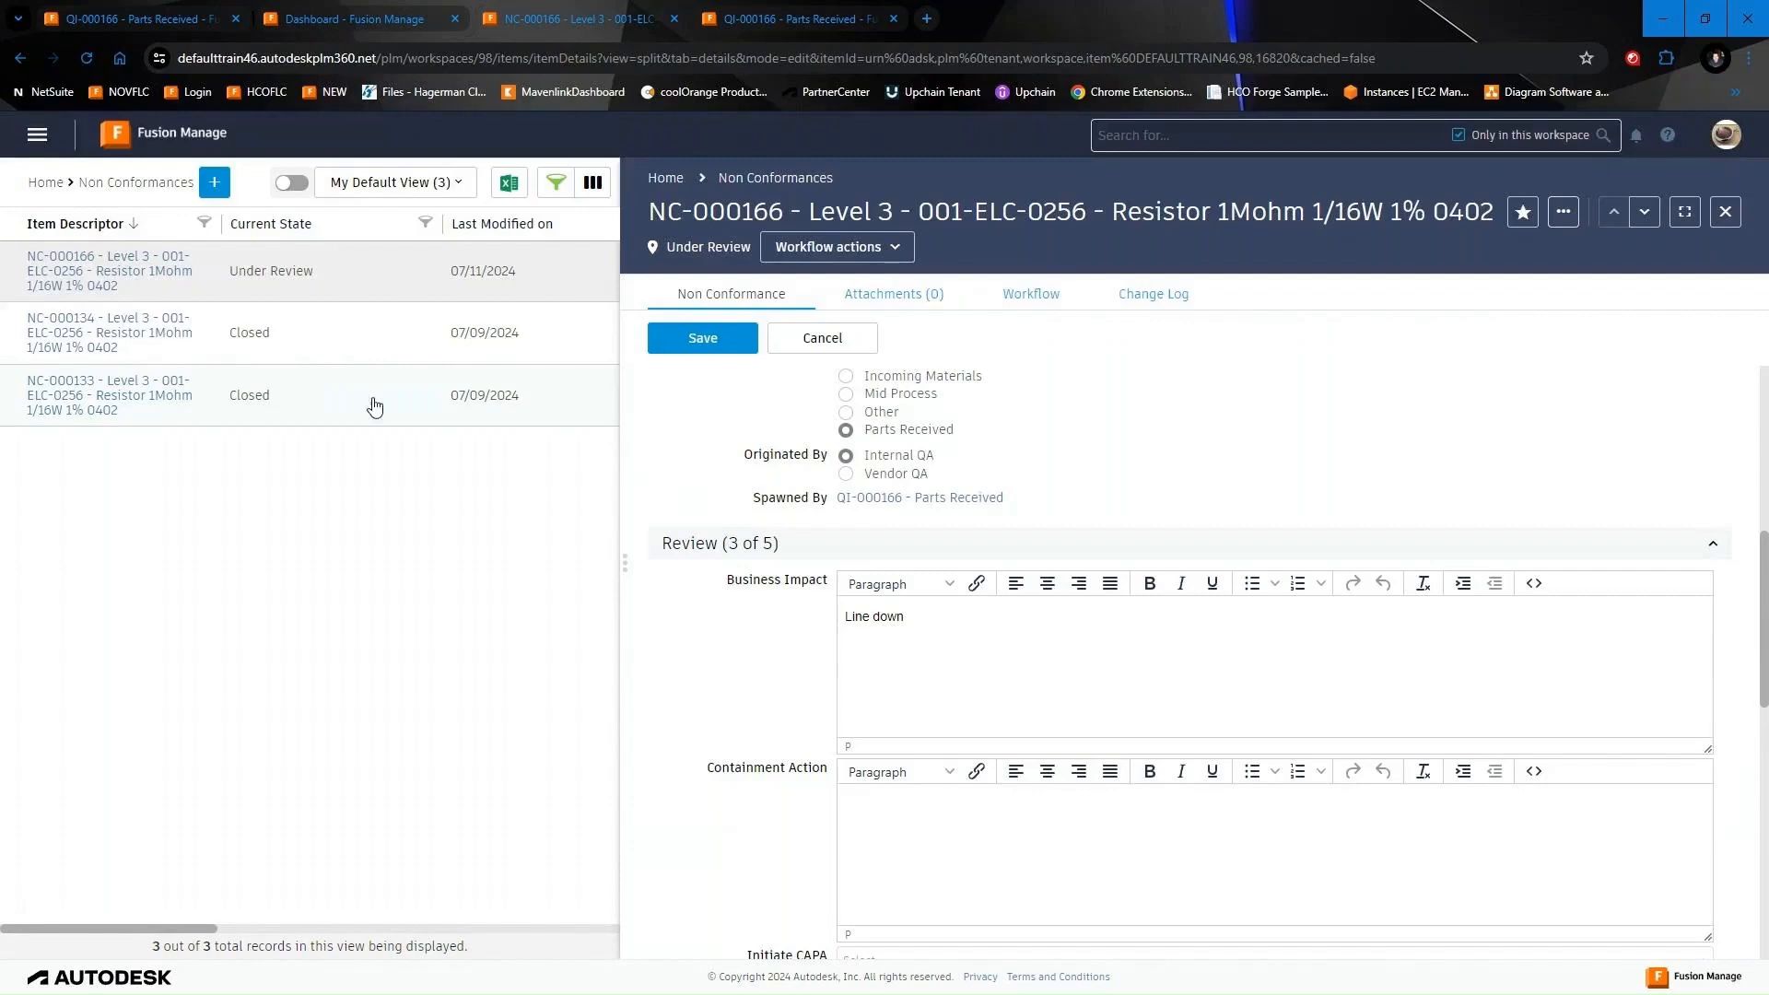
{"action": "scroll", "coordinate": [810, 620], "scroll_direction": "down", "scroll_amount": 4}
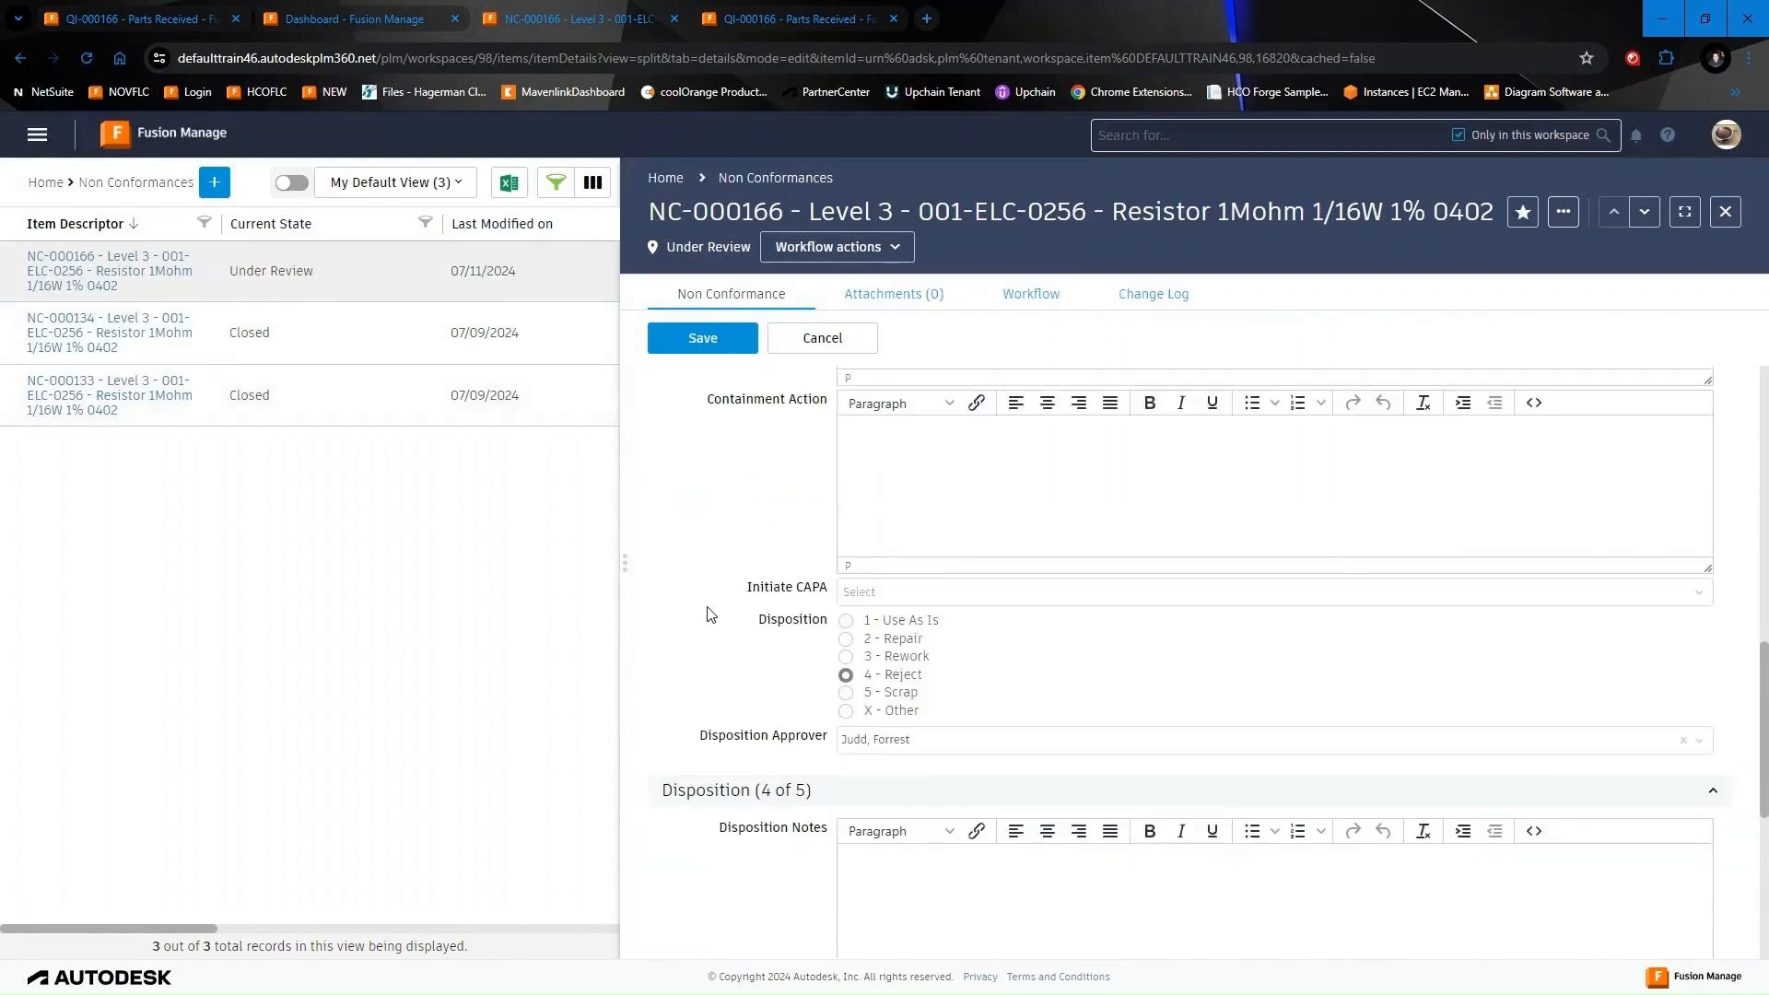
{"action": "scroll", "coordinate": [710, 609], "scroll_direction": "down", "scroll_amount": 2}
{"action": "scroll", "coordinate": [712, 592], "scroll_direction": "up", "scroll_amount": 6}
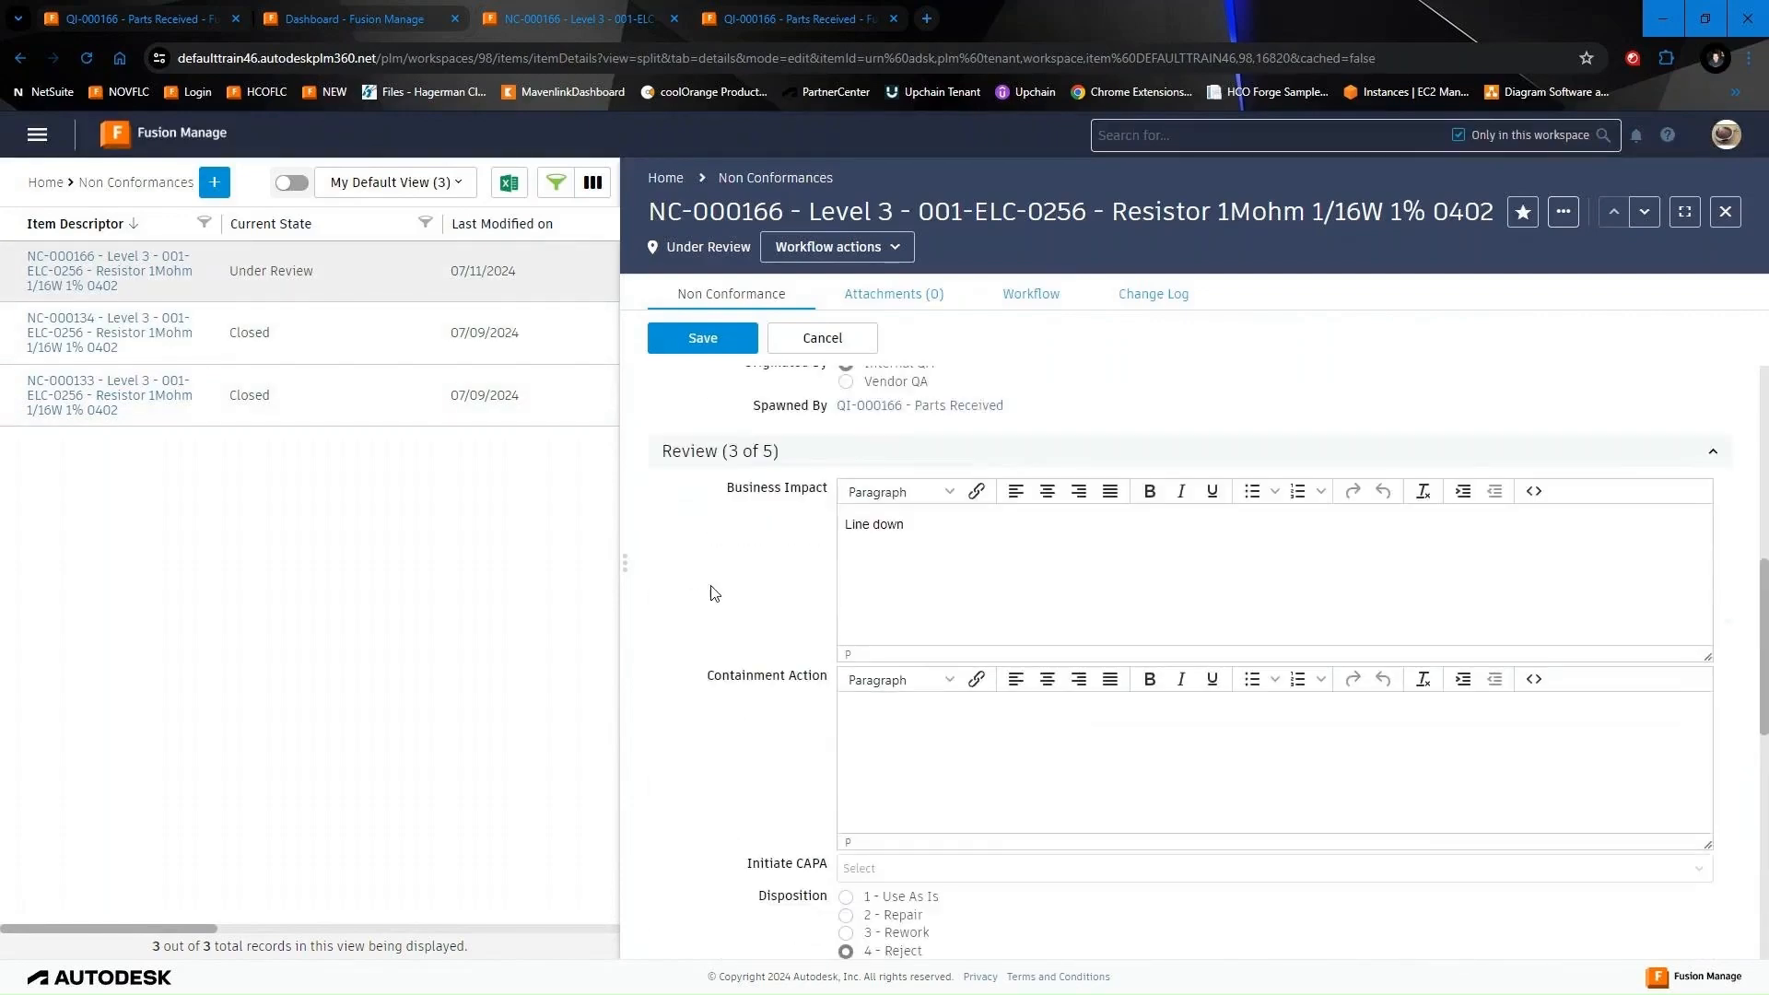
{"action": "scroll", "coordinate": [722, 551], "scroll_direction": "up", "scroll_amount": 6}
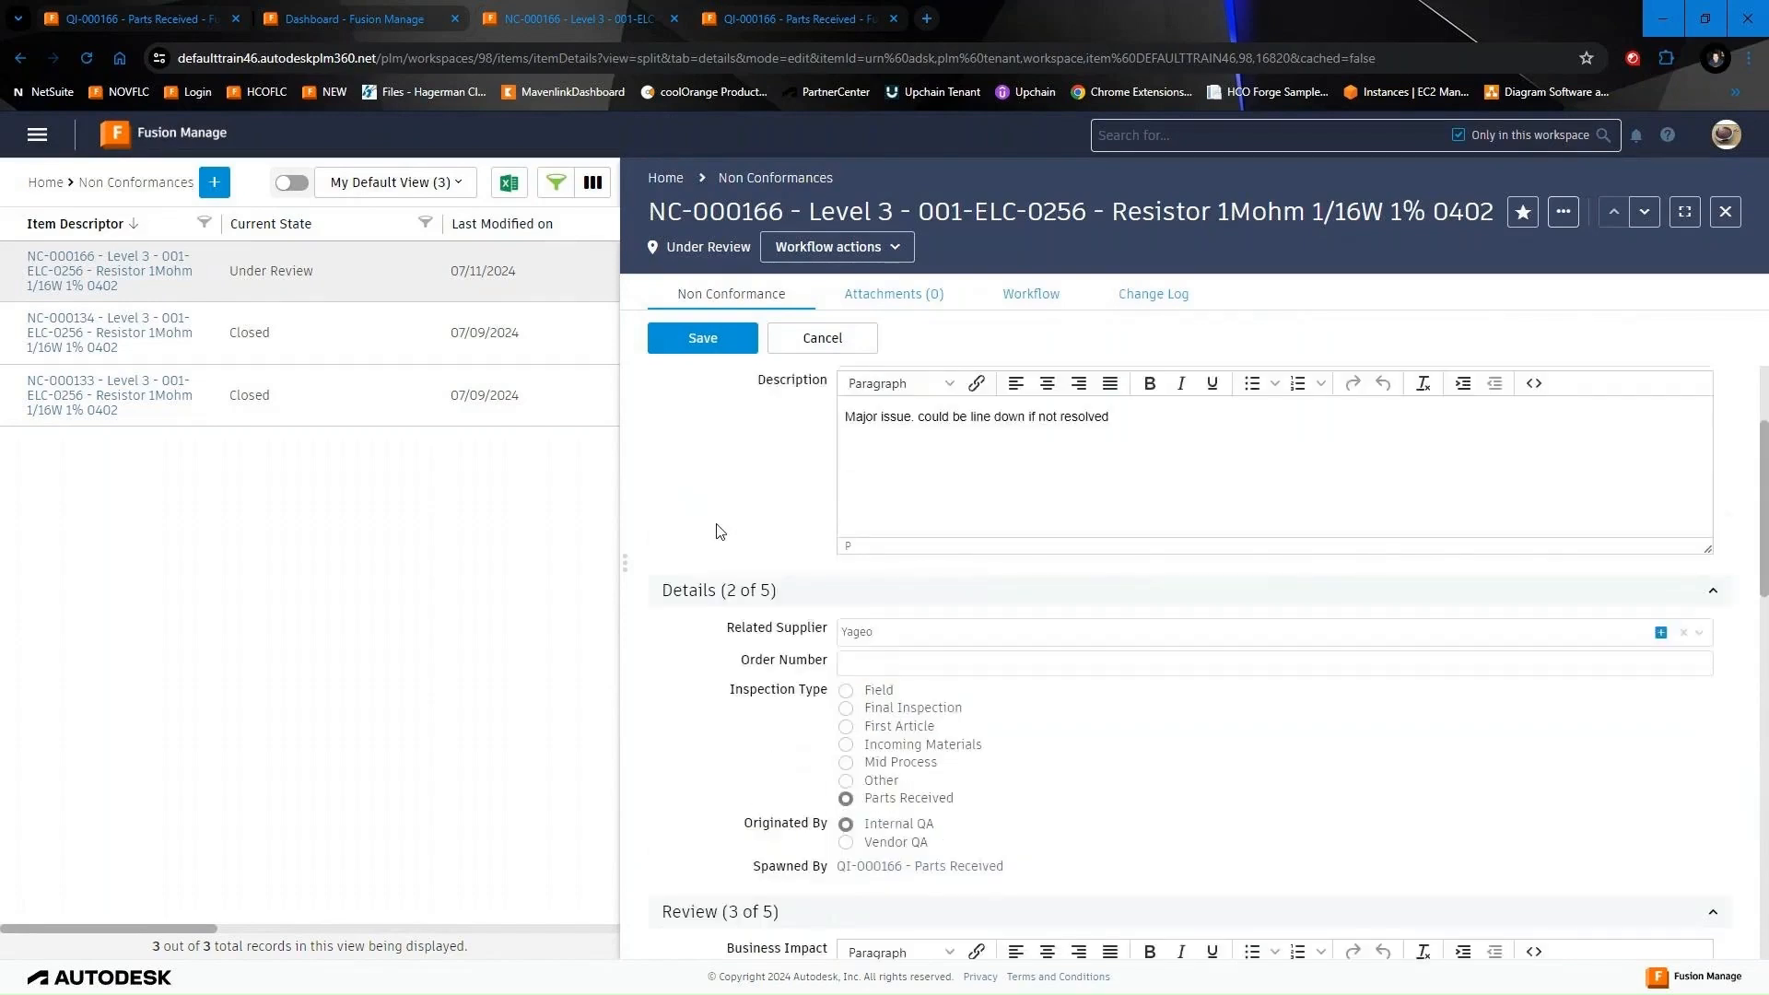
{"action": "scroll", "coordinate": [717, 516], "scroll_direction": "down", "scroll_amount": 6}
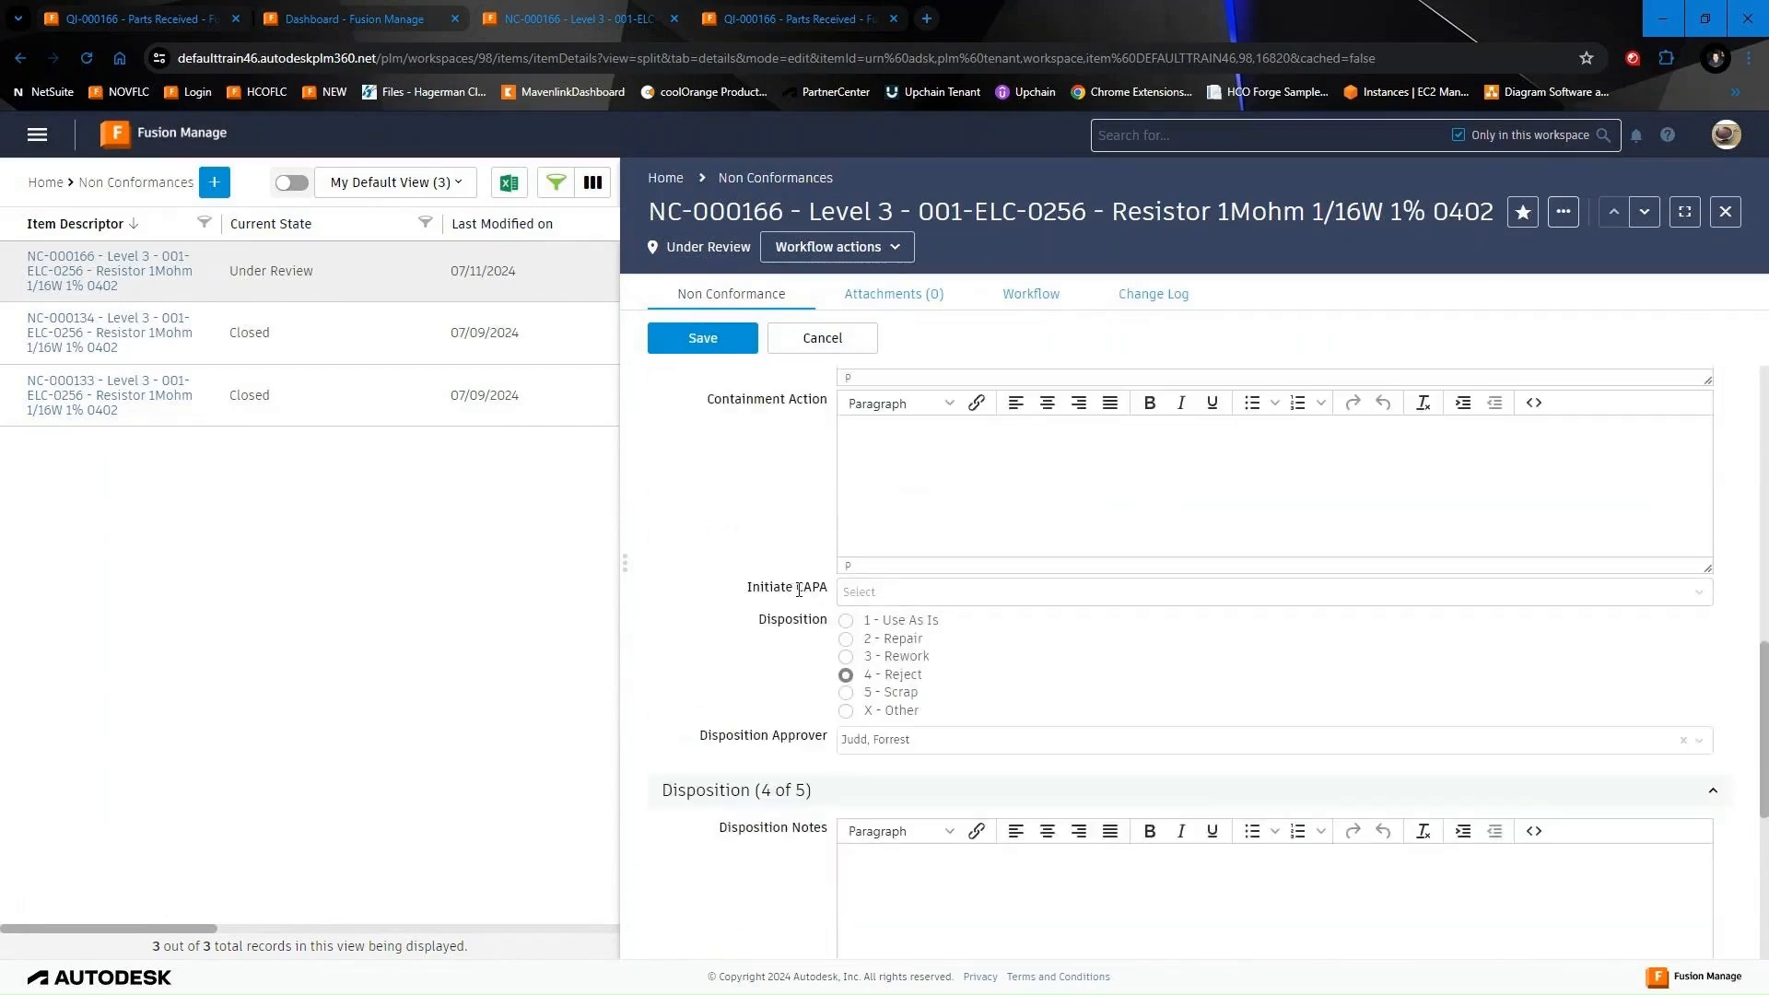
{"action": "left_click", "coordinate": [862, 592]}
{"action": "left_click", "coordinate": [861, 665]}
{"action": "left_click", "coordinate": [712, 355]}
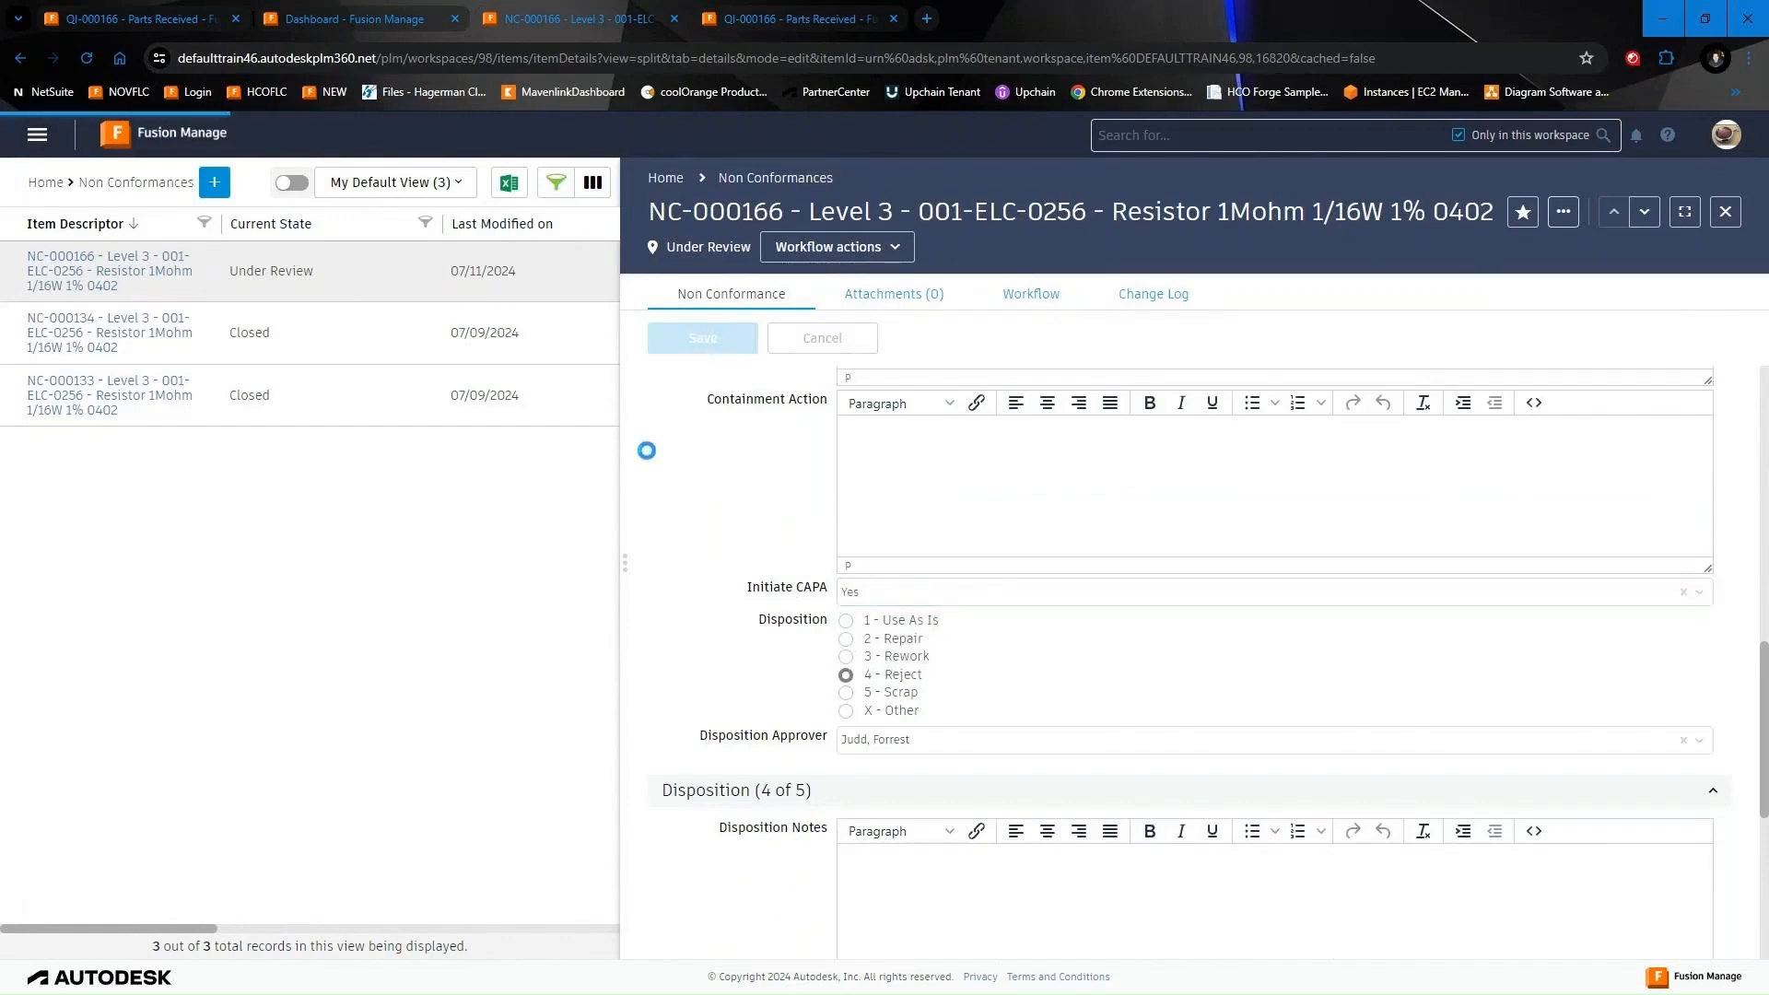
Approve the non-conformance for disposition and check its position on the workflow map
{"action": "left_click", "coordinate": [855, 251]}
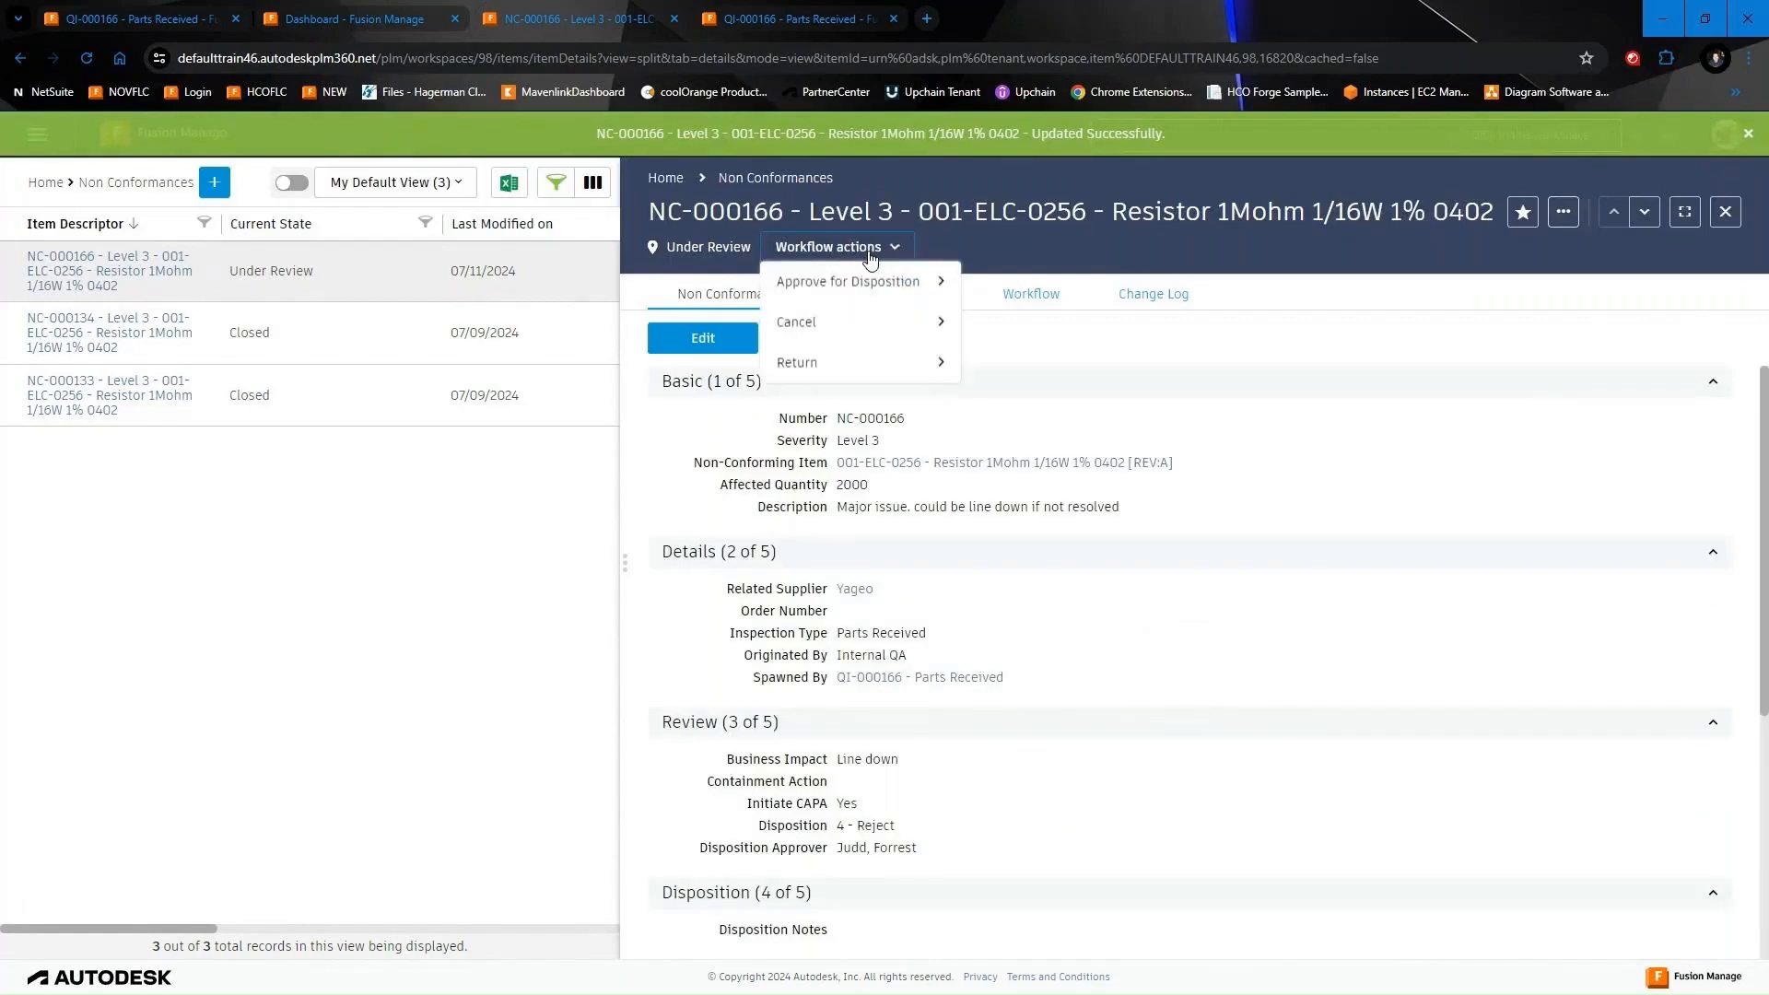
{"action": "left_click", "coordinate": [853, 286]}
{"action": "left_click", "coordinate": [984, 510]}
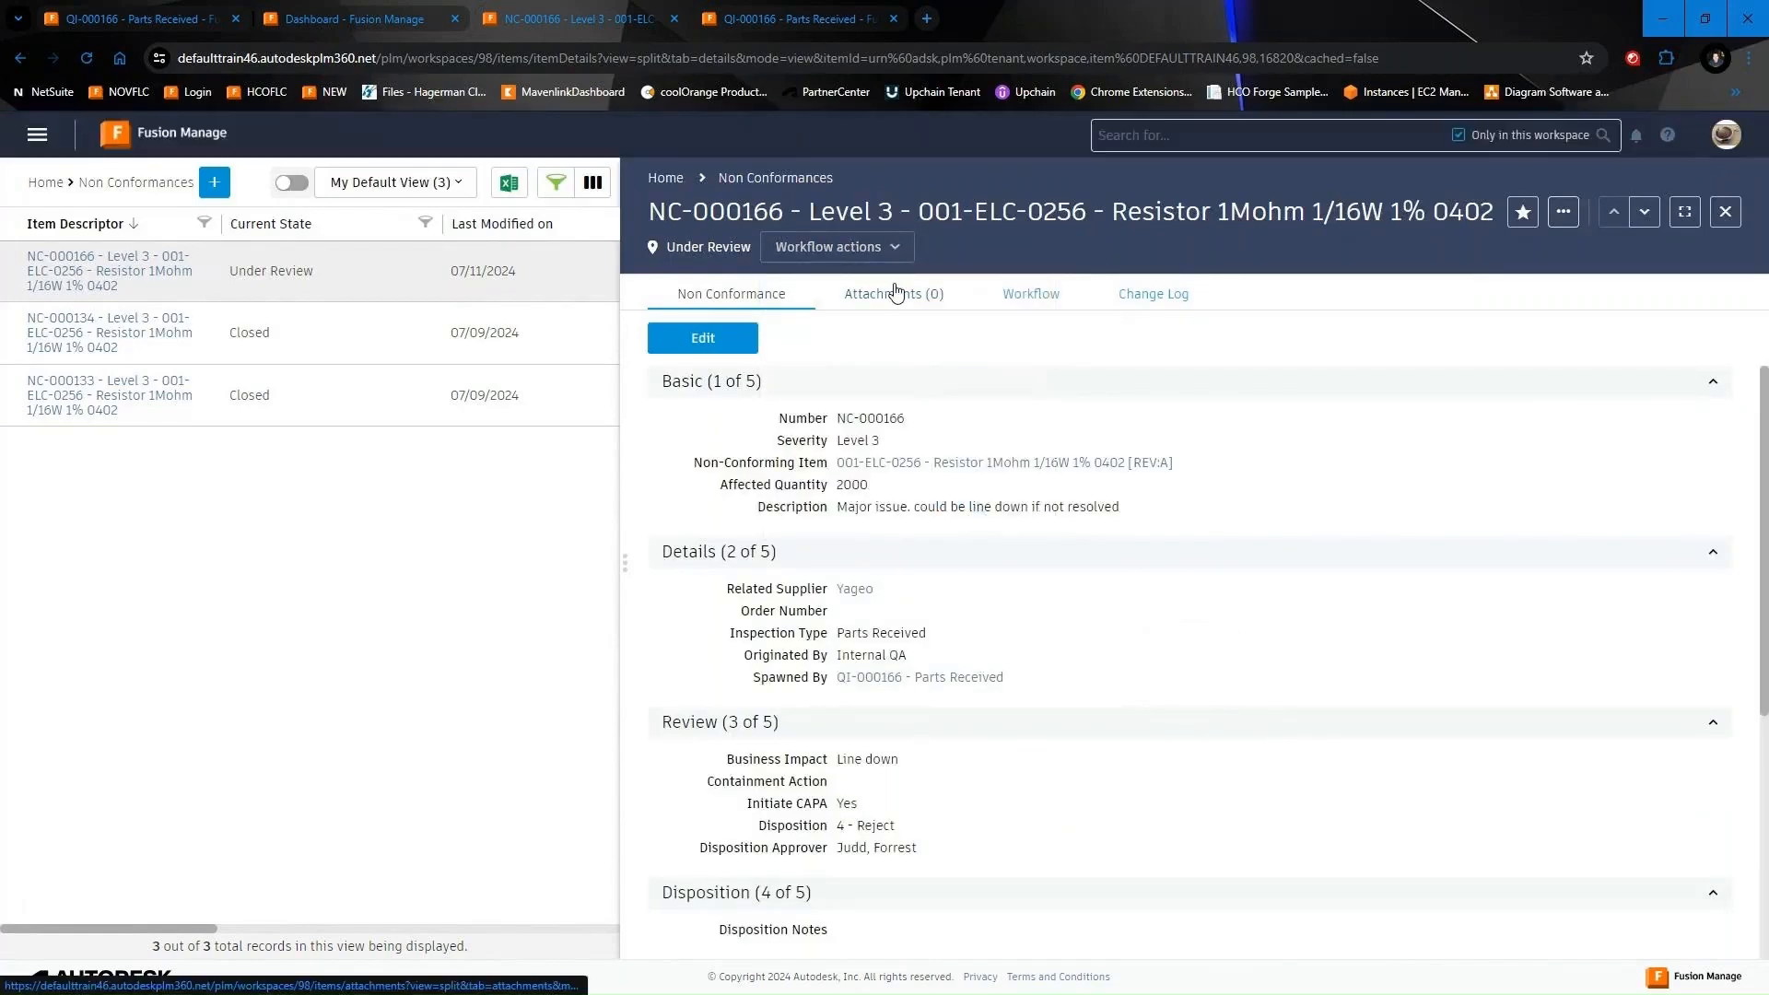
{"action": "left_click", "coordinate": [1032, 295]}
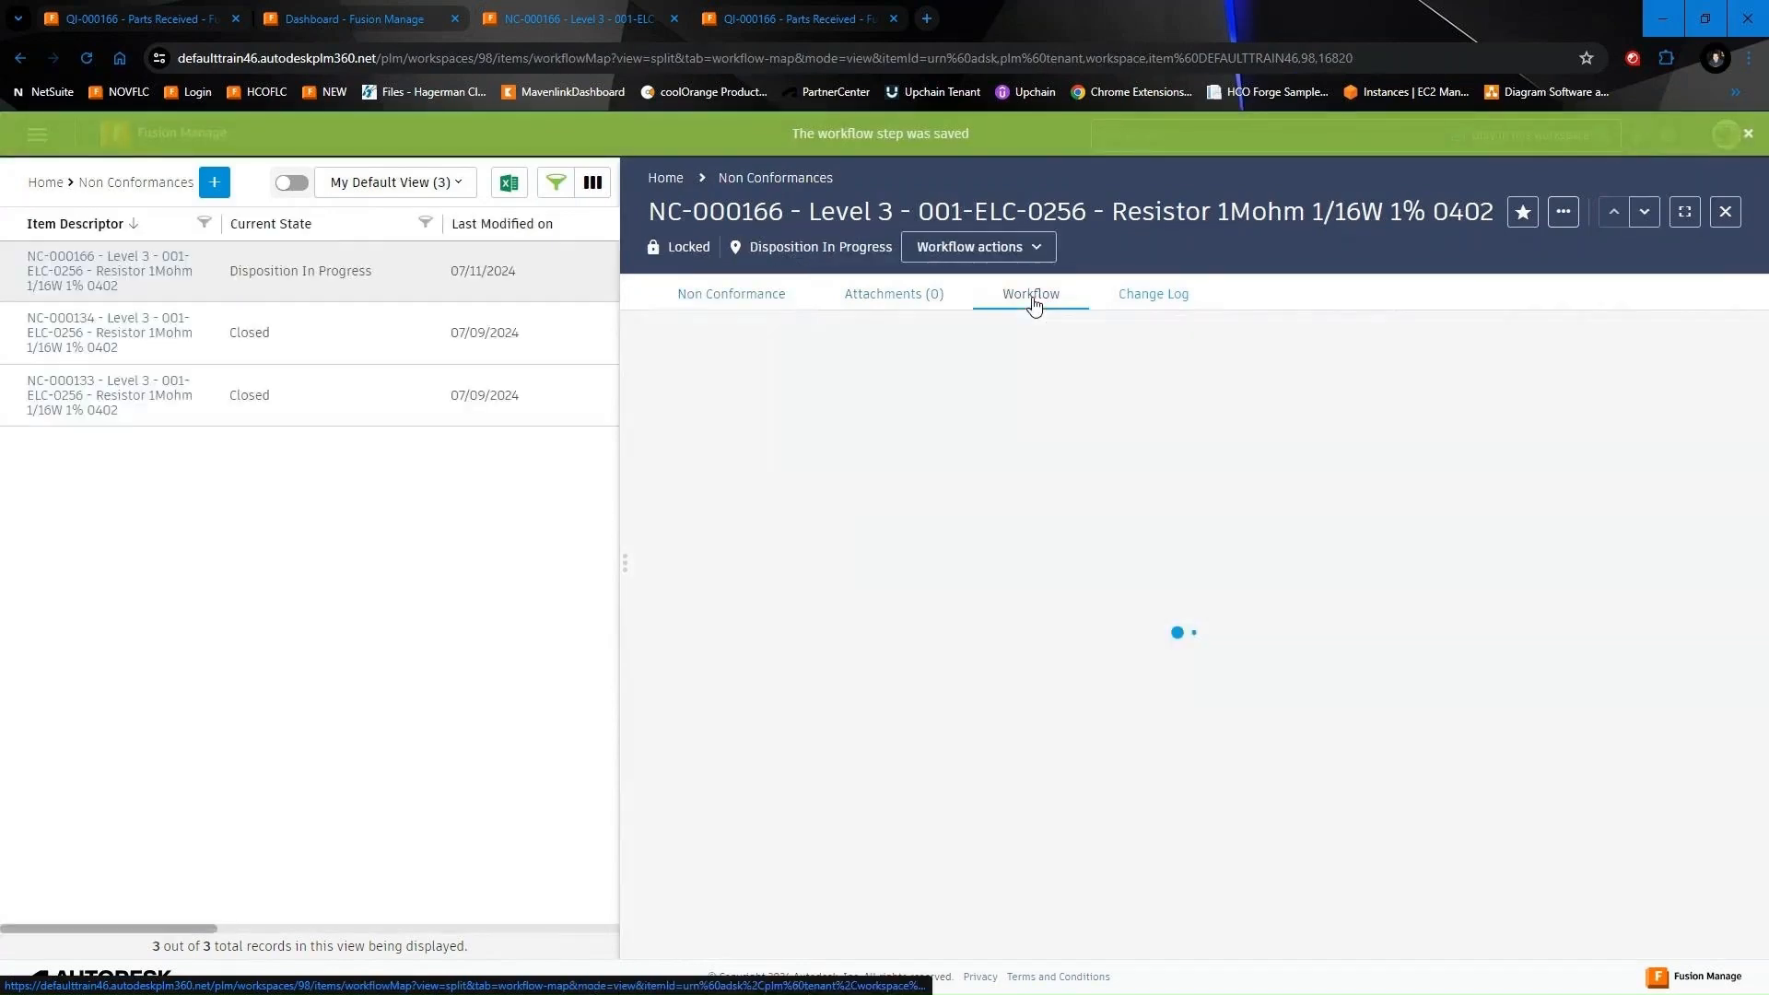
{"action": "left_click_drag", "start_coordinate": [1439, 380], "coordinate": [1389, 435]}
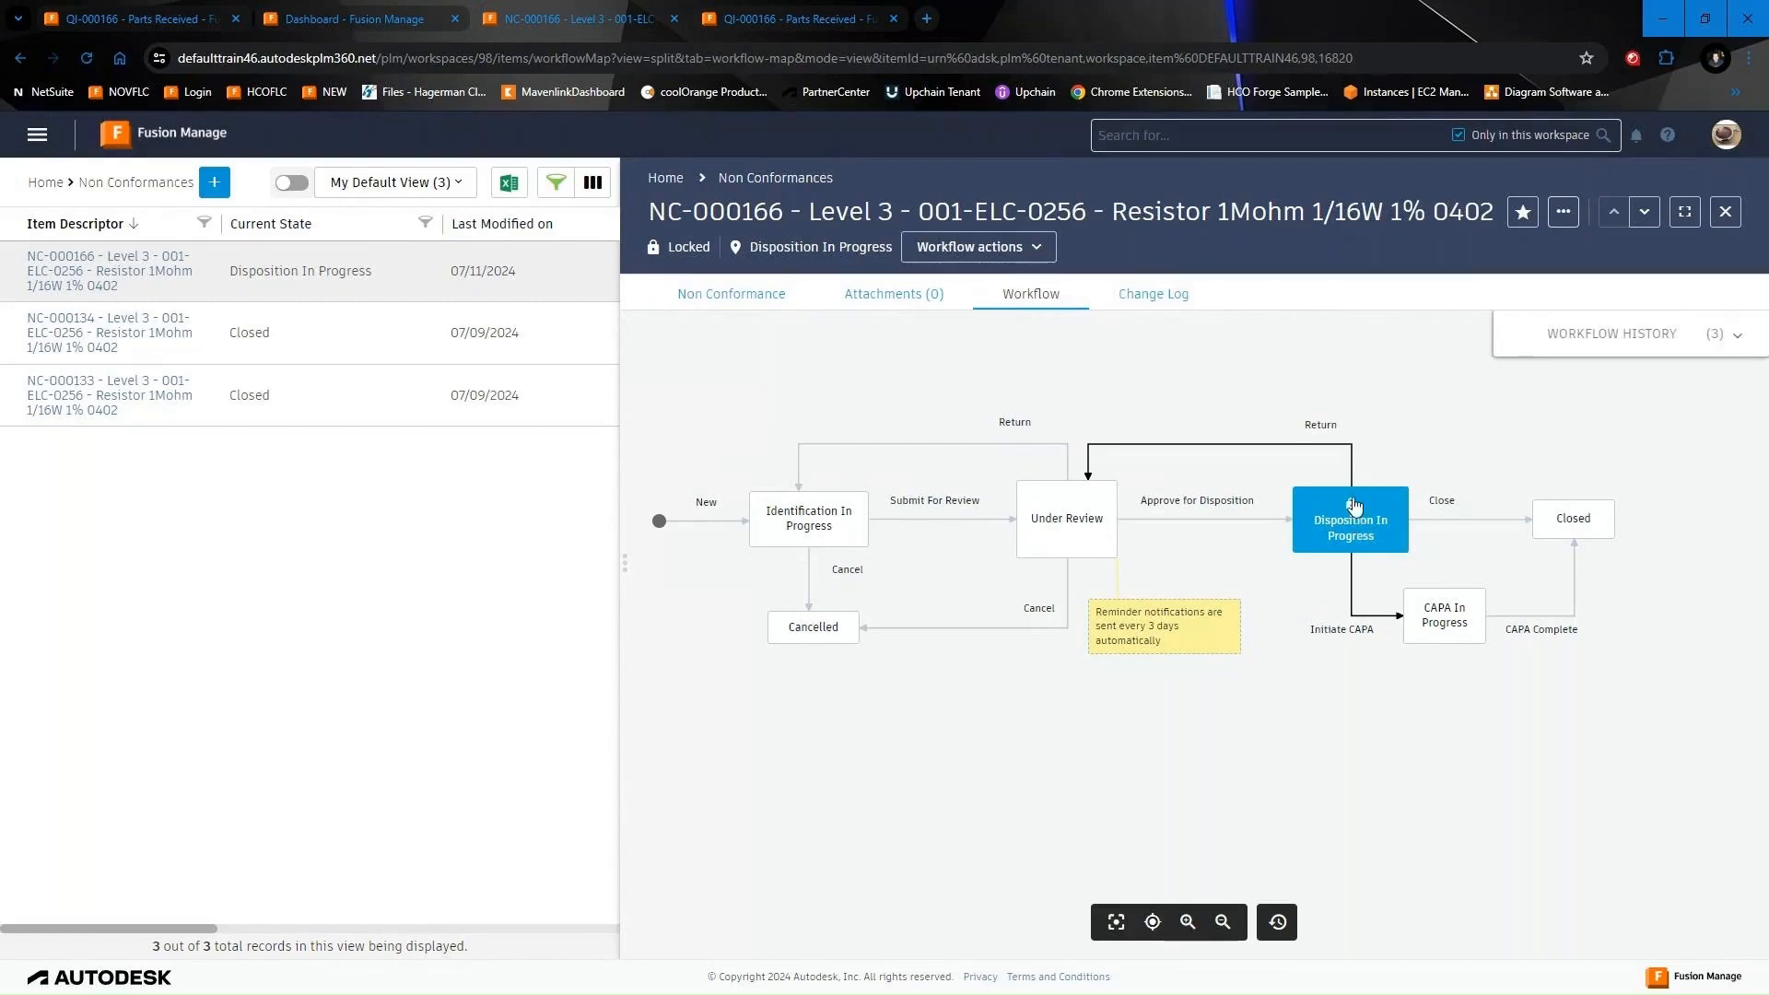
Run the Initiate CAPA workflow action on the non-conformance without adding a comment
{"action": "left_click", "coordinate": [1002, 258]}
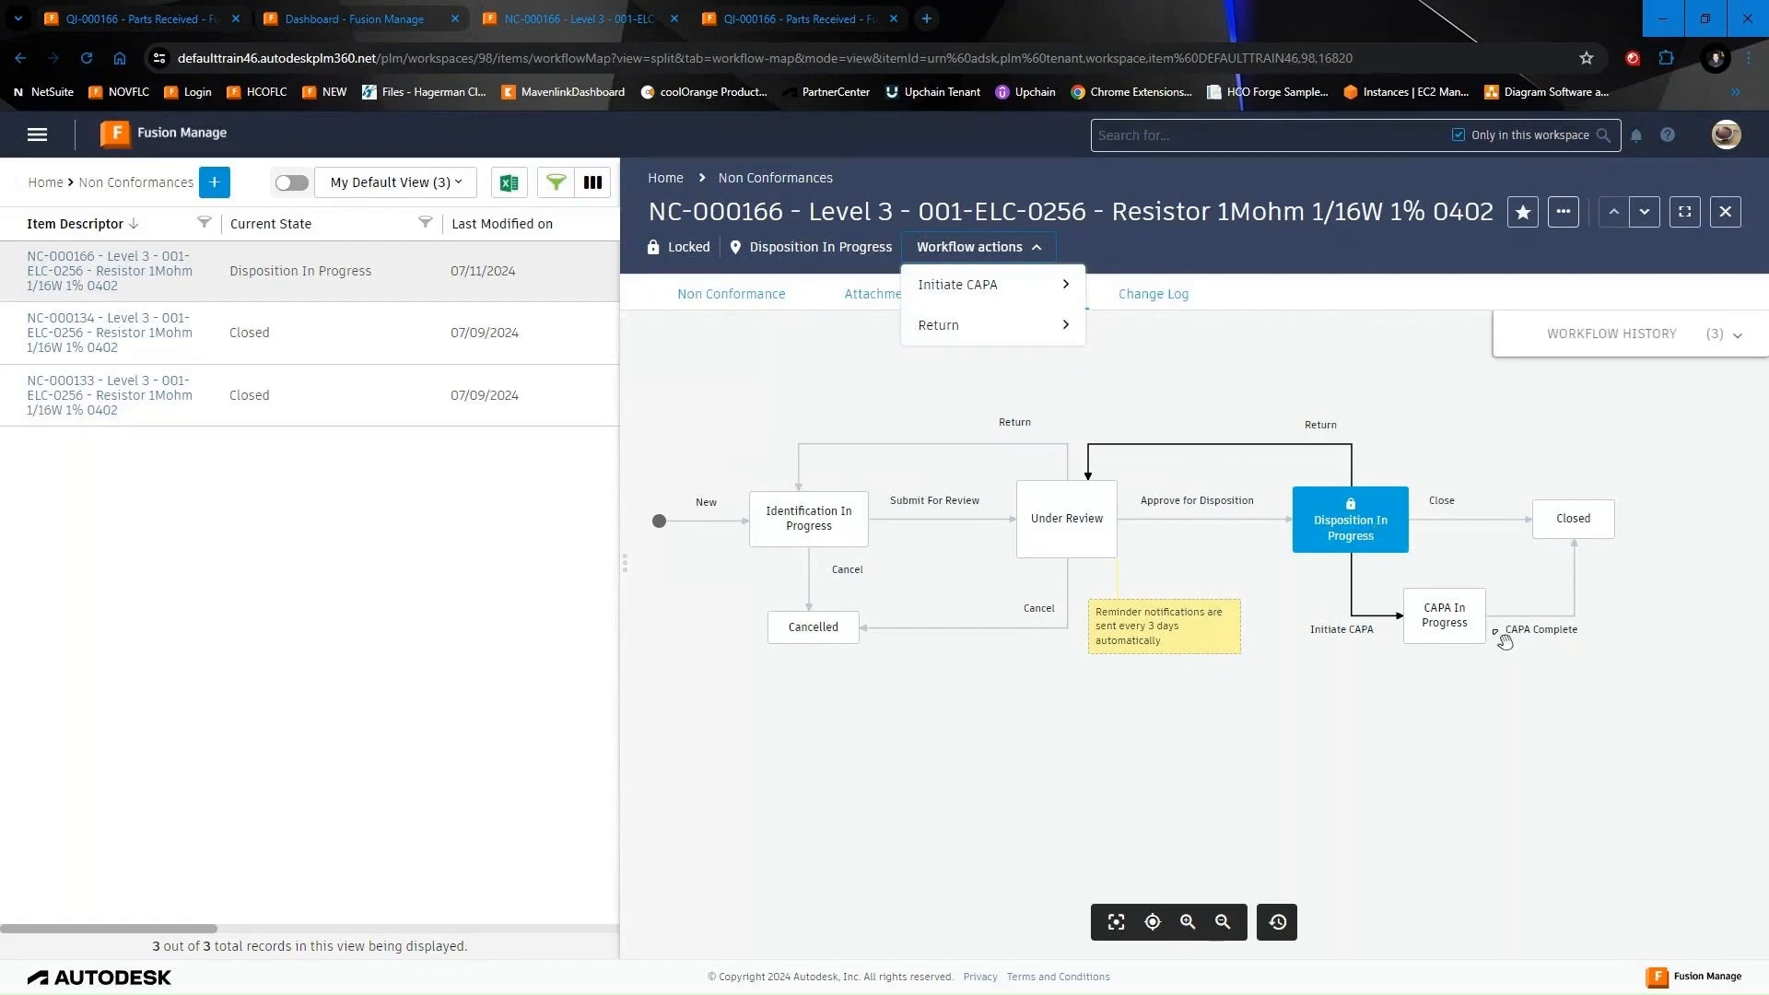
{"action": "left_click", "coordinate": [1065, 286]}
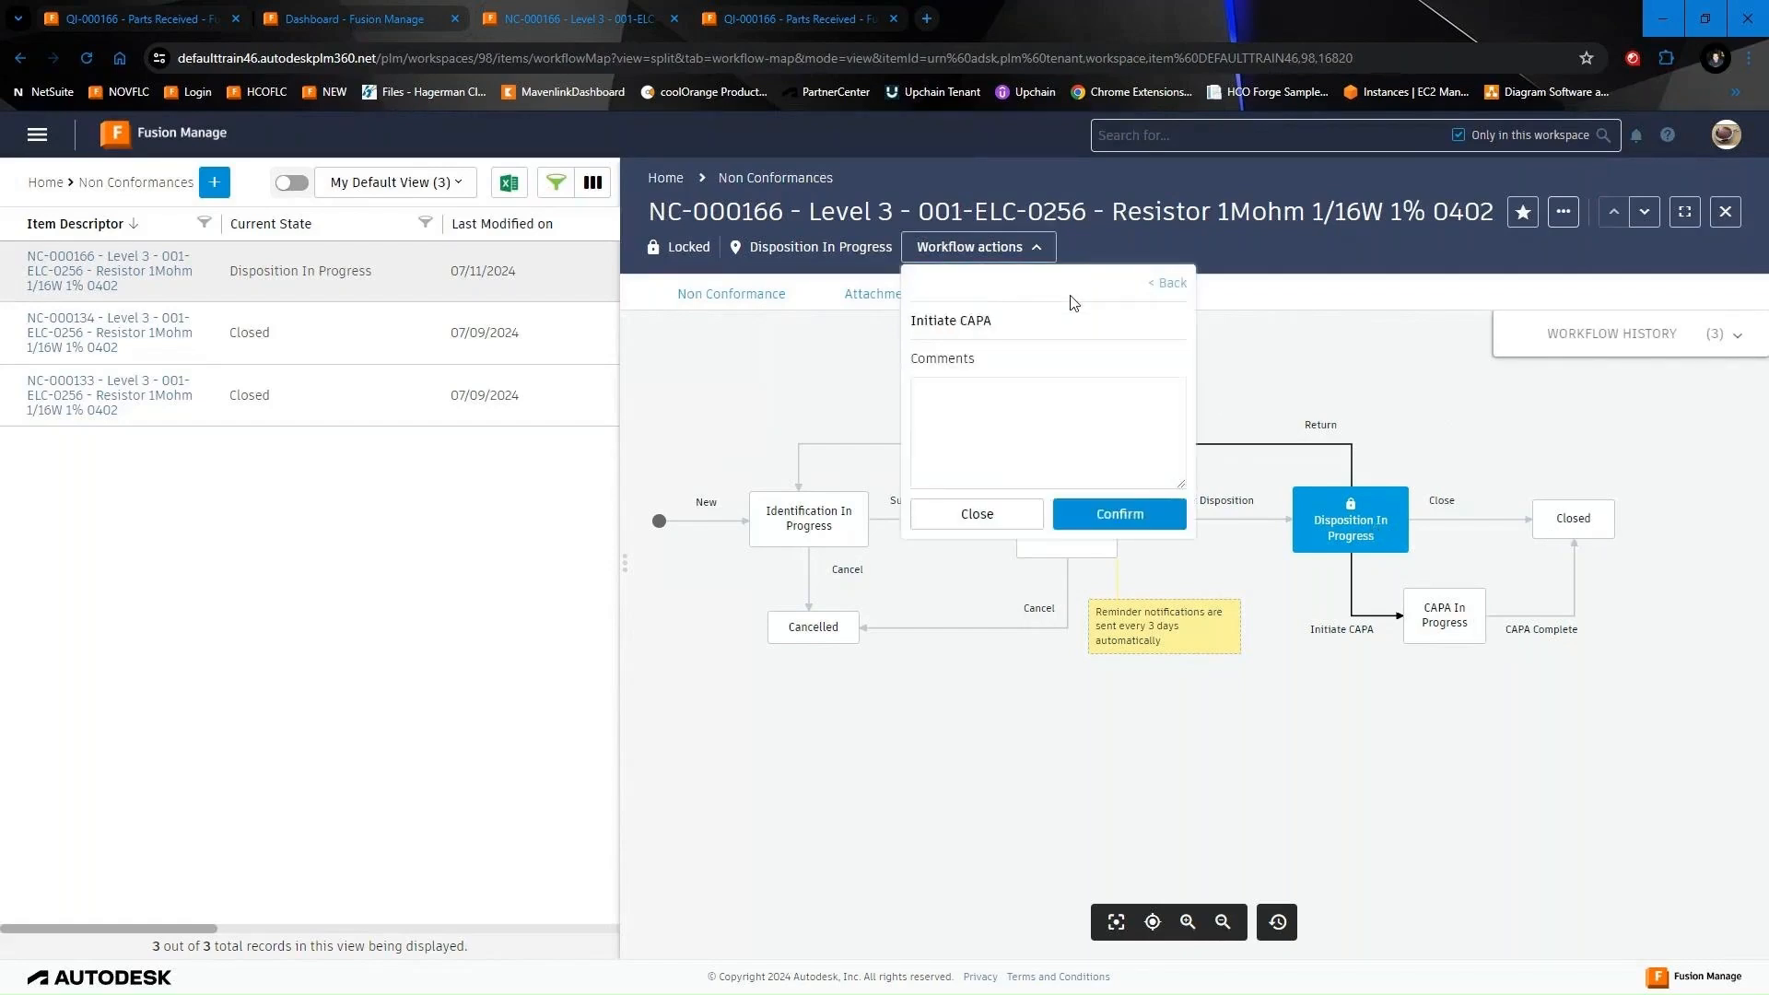
{"action": "left_click", "coordinate": [1111, 518]}
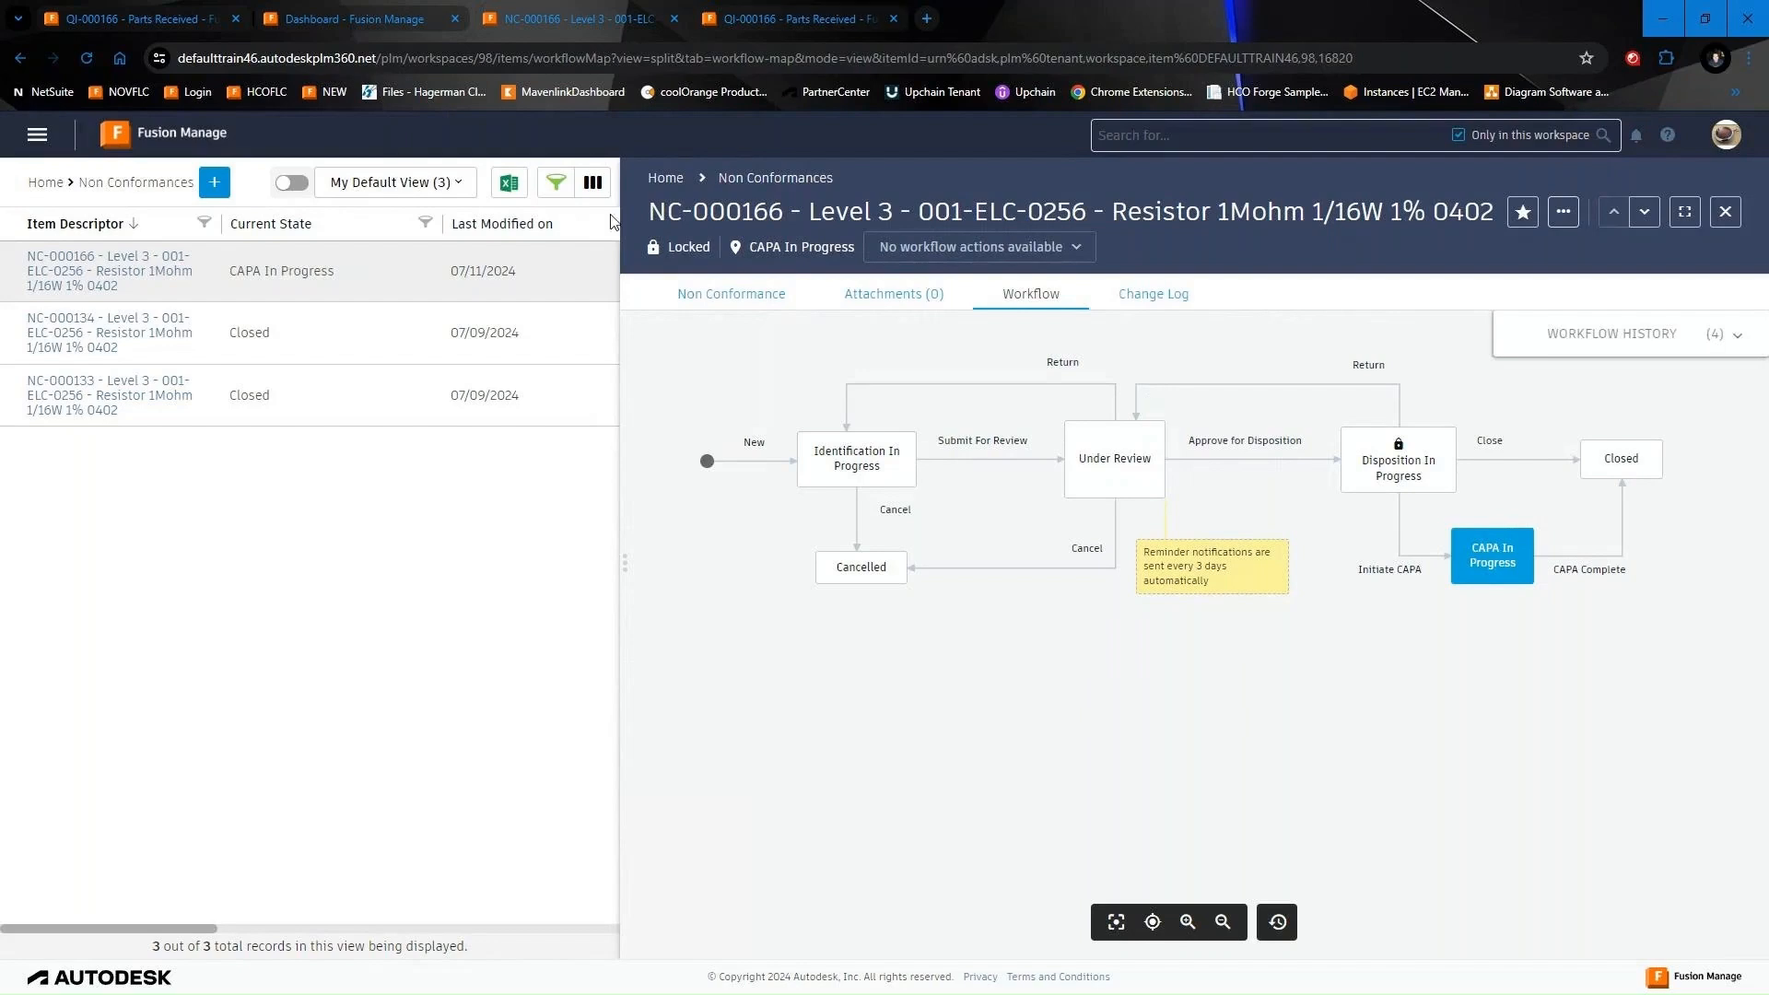
Open the related CAPA from the non-conformance's Closing section in a new browser tab and switch to it
{"action": "left_click", "coordinate": [745, 300]}
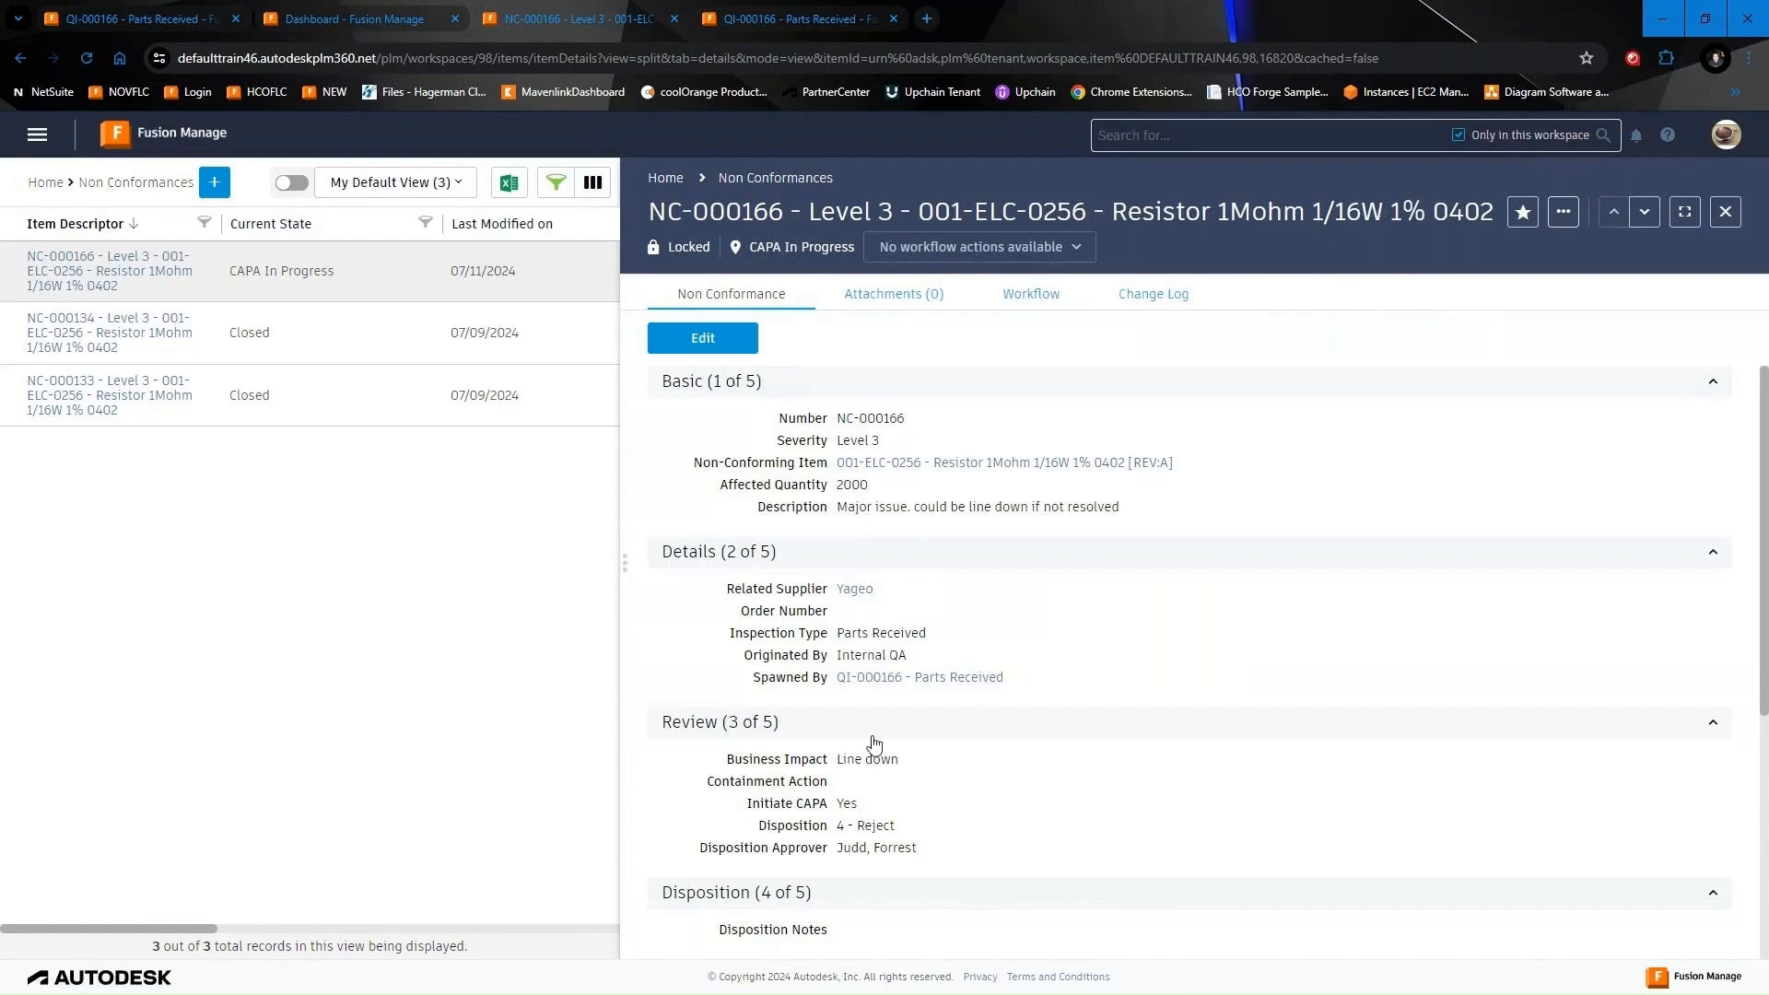
{"action": "scroll", "coordinate": [880, 749], "scroll_direction": "down", "scroll_amount": 2}
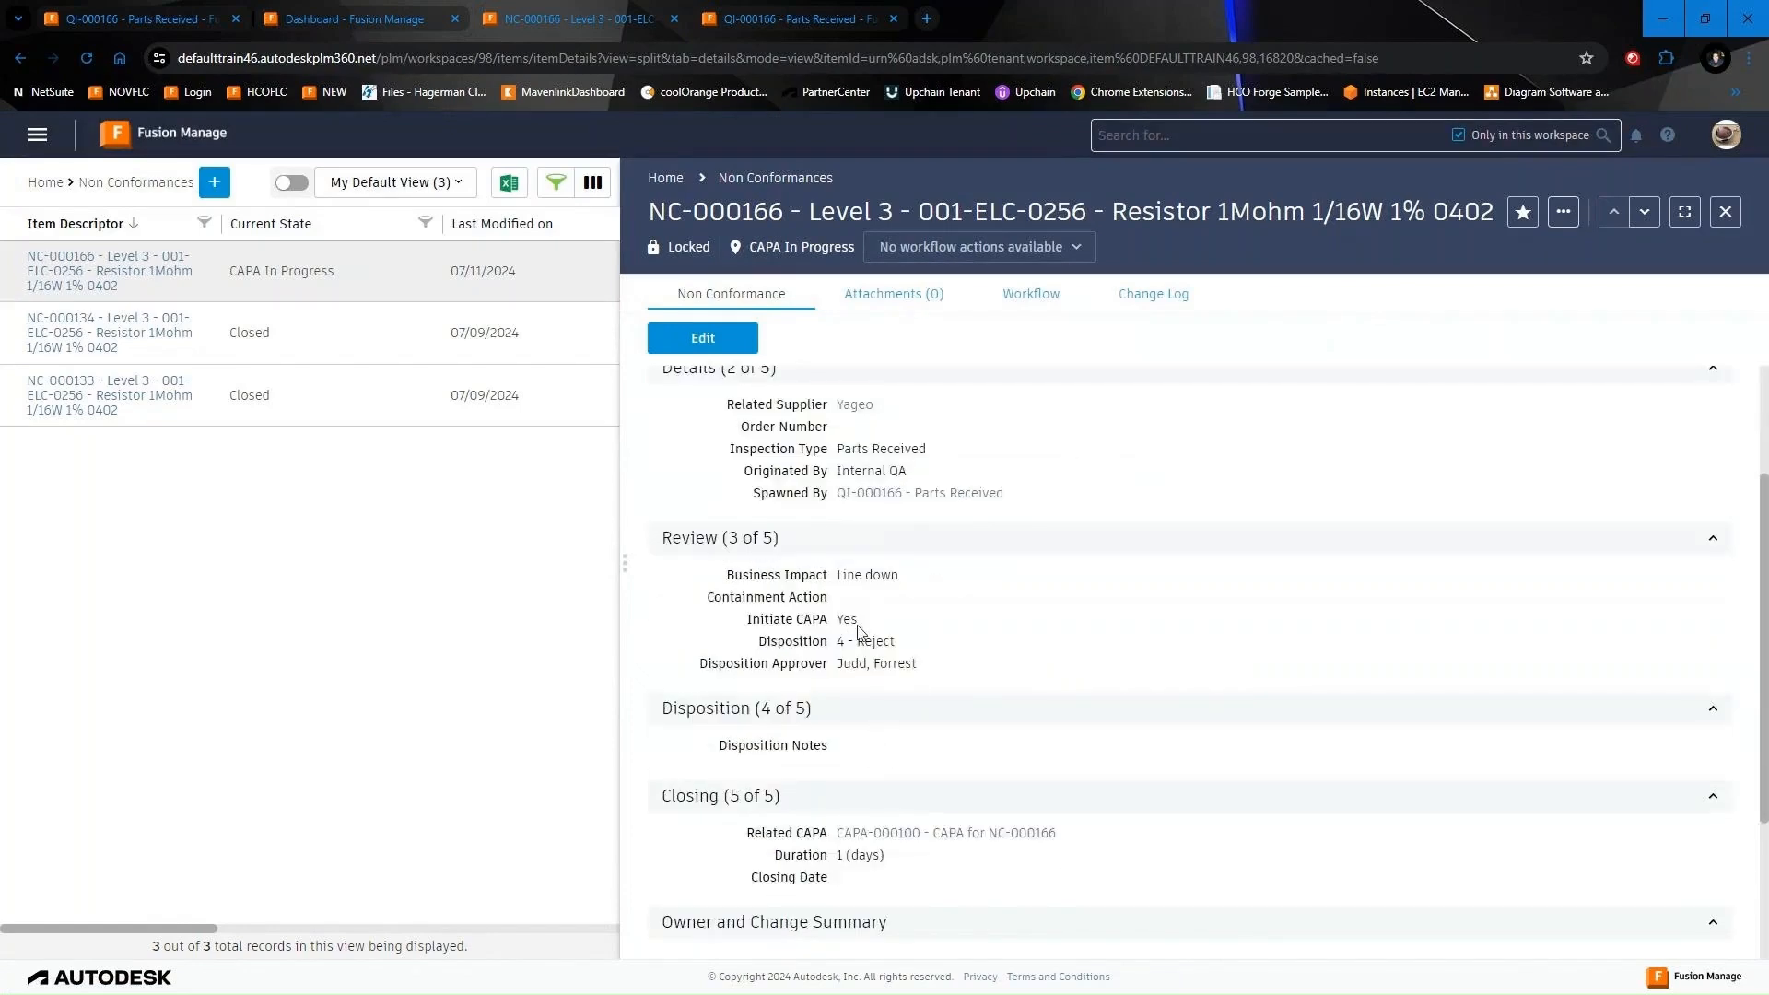
{"action": "left_click_drag", "start_coordinate": [858, 619], "coordinate": [837, 619]}
{"action": "right_click", "coordinate": [892, 834]}
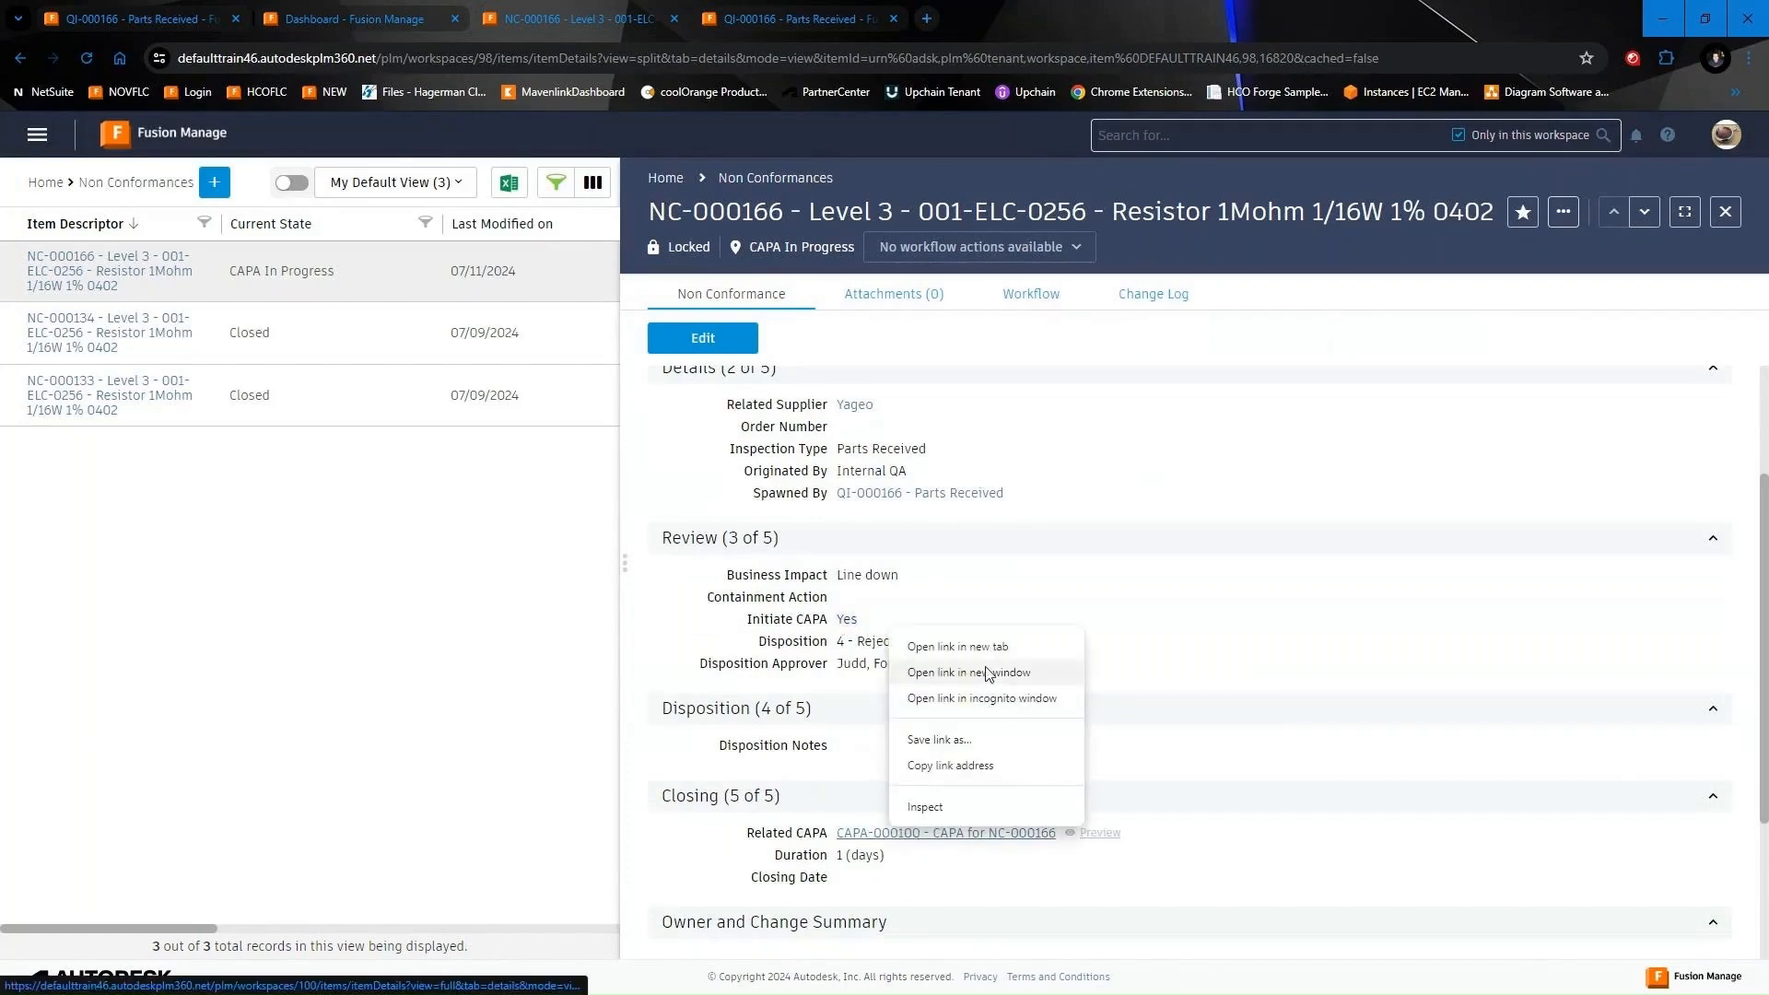
{"action": "left_click", "coordinate": [968, 647]}
{"action": "left_click", "coordinate": [1010, 26]}
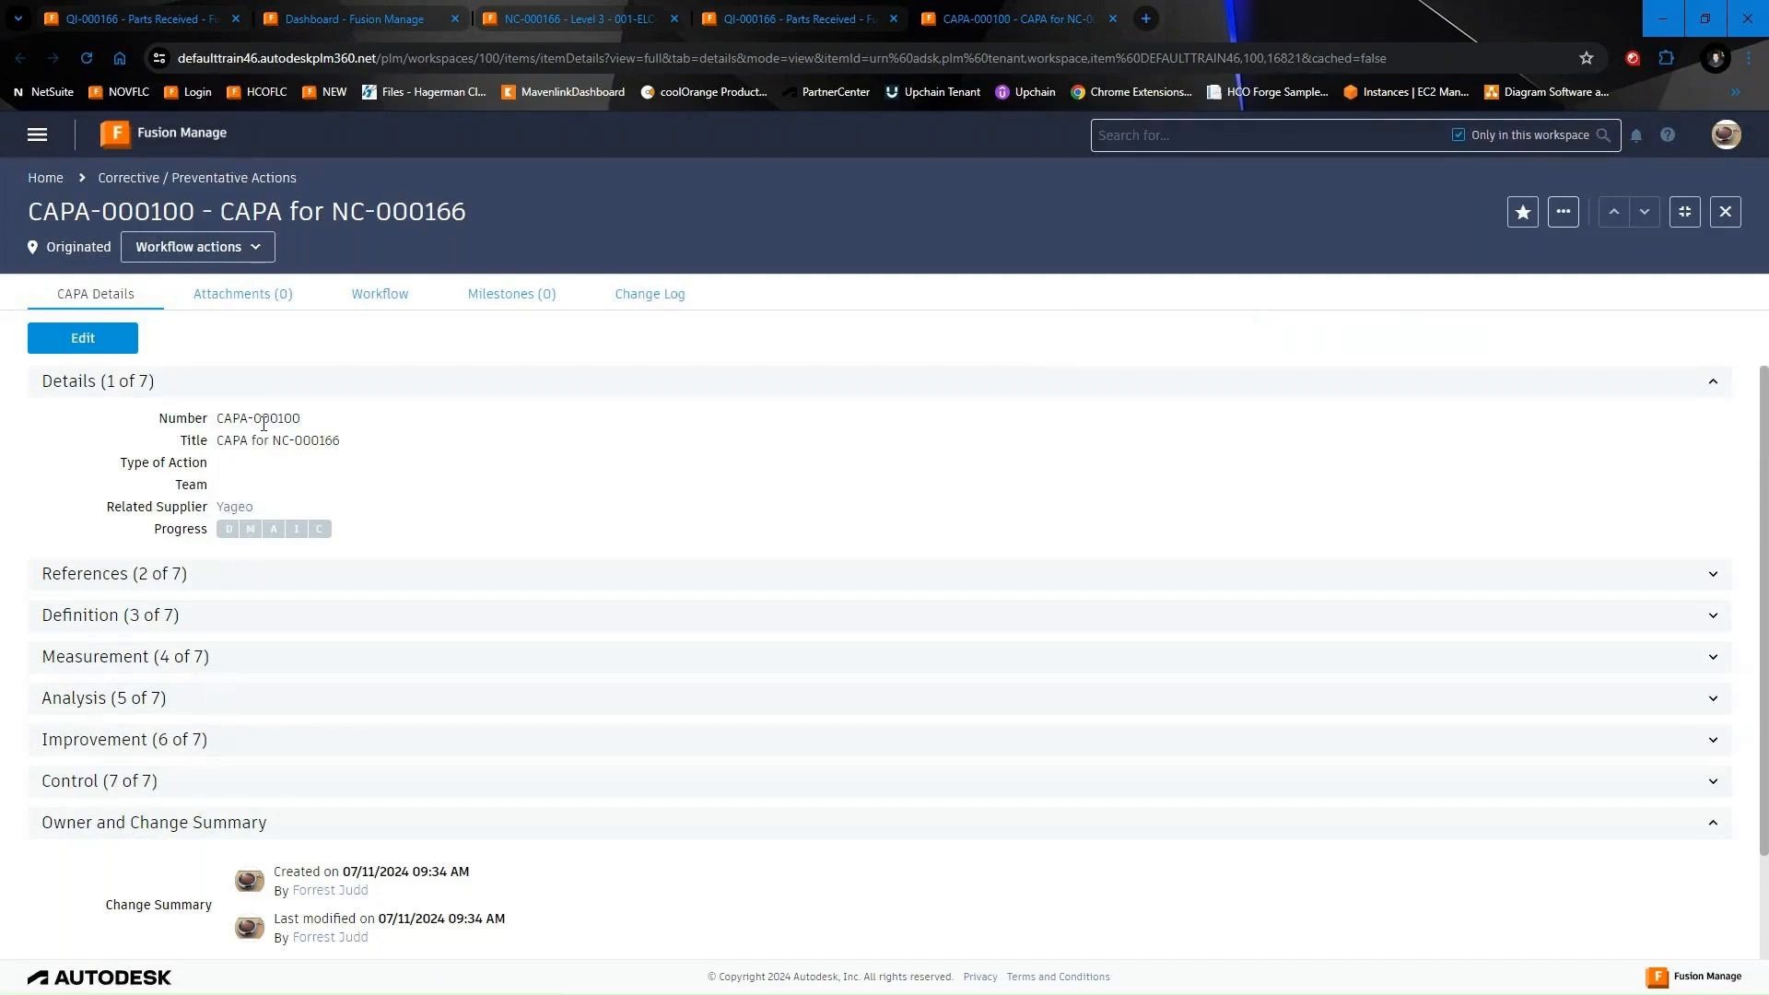
Check the CAPA's title, expand its References section, and preview the related non-conformance
{"action": "left_click_drag", "start_coordinate": [347, 451], "coordinate": [273, 446]}
{"action": "left_click", "coordinate": [226, 586]}
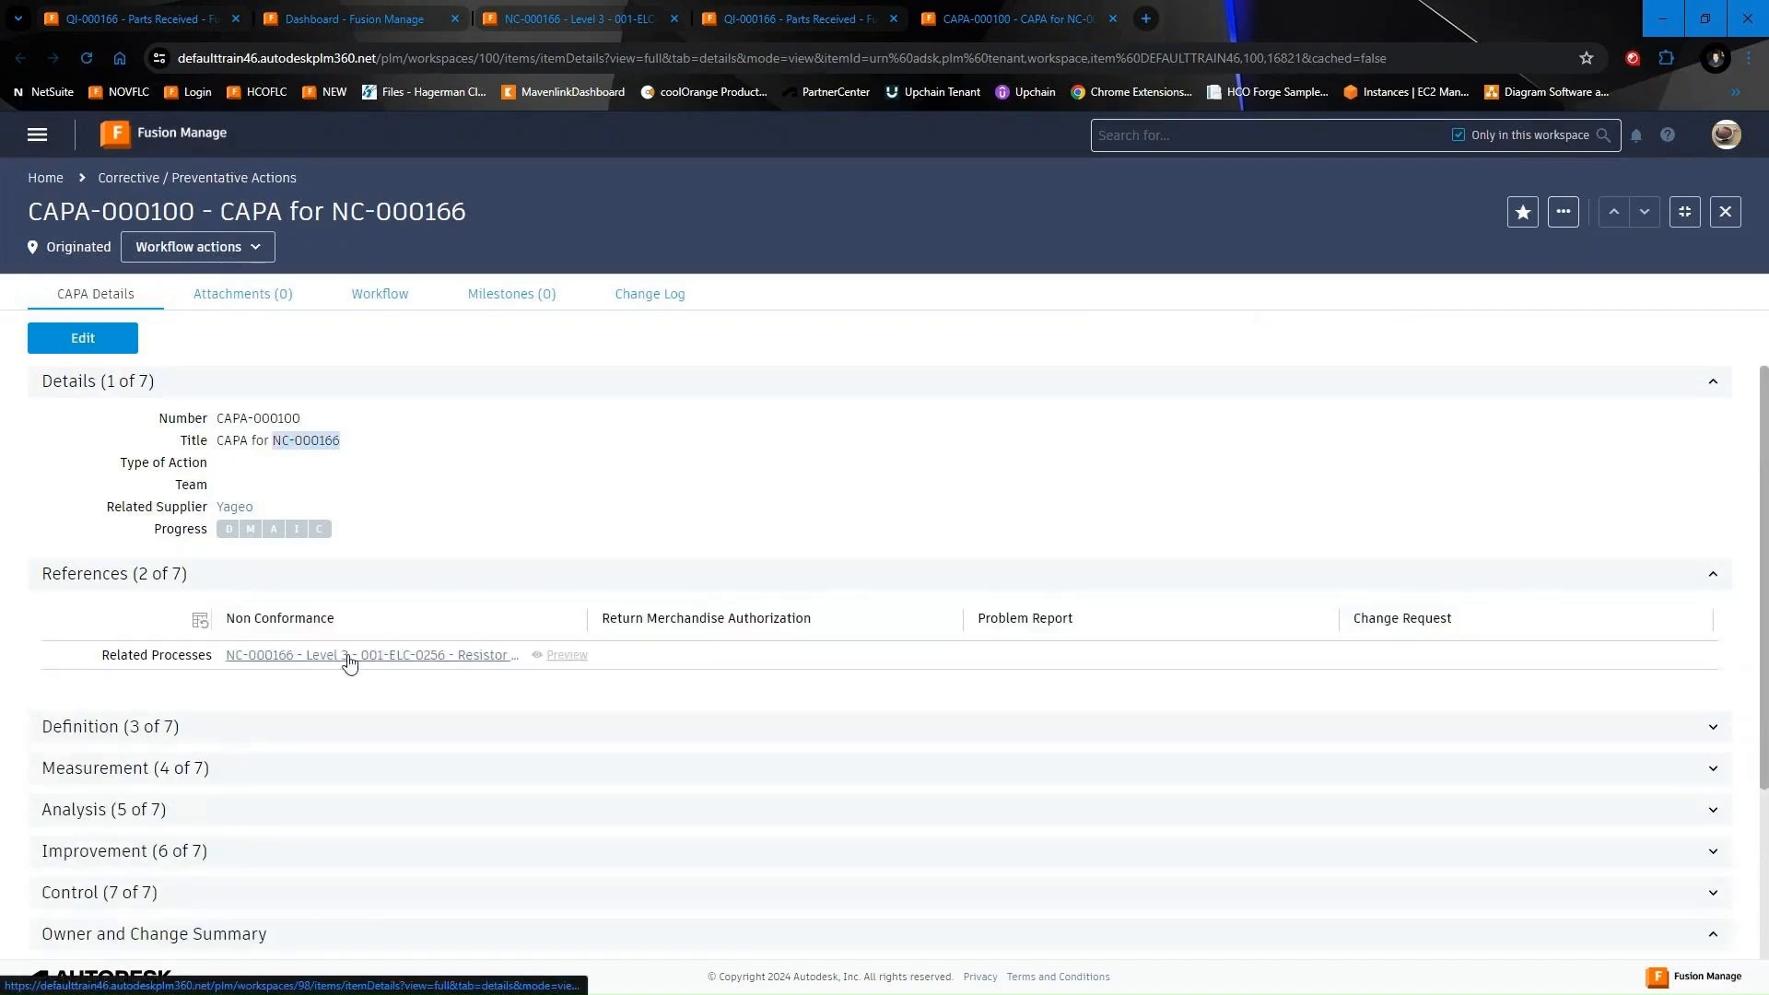
{"action": "left_click", "coordinate": [559, 656]}
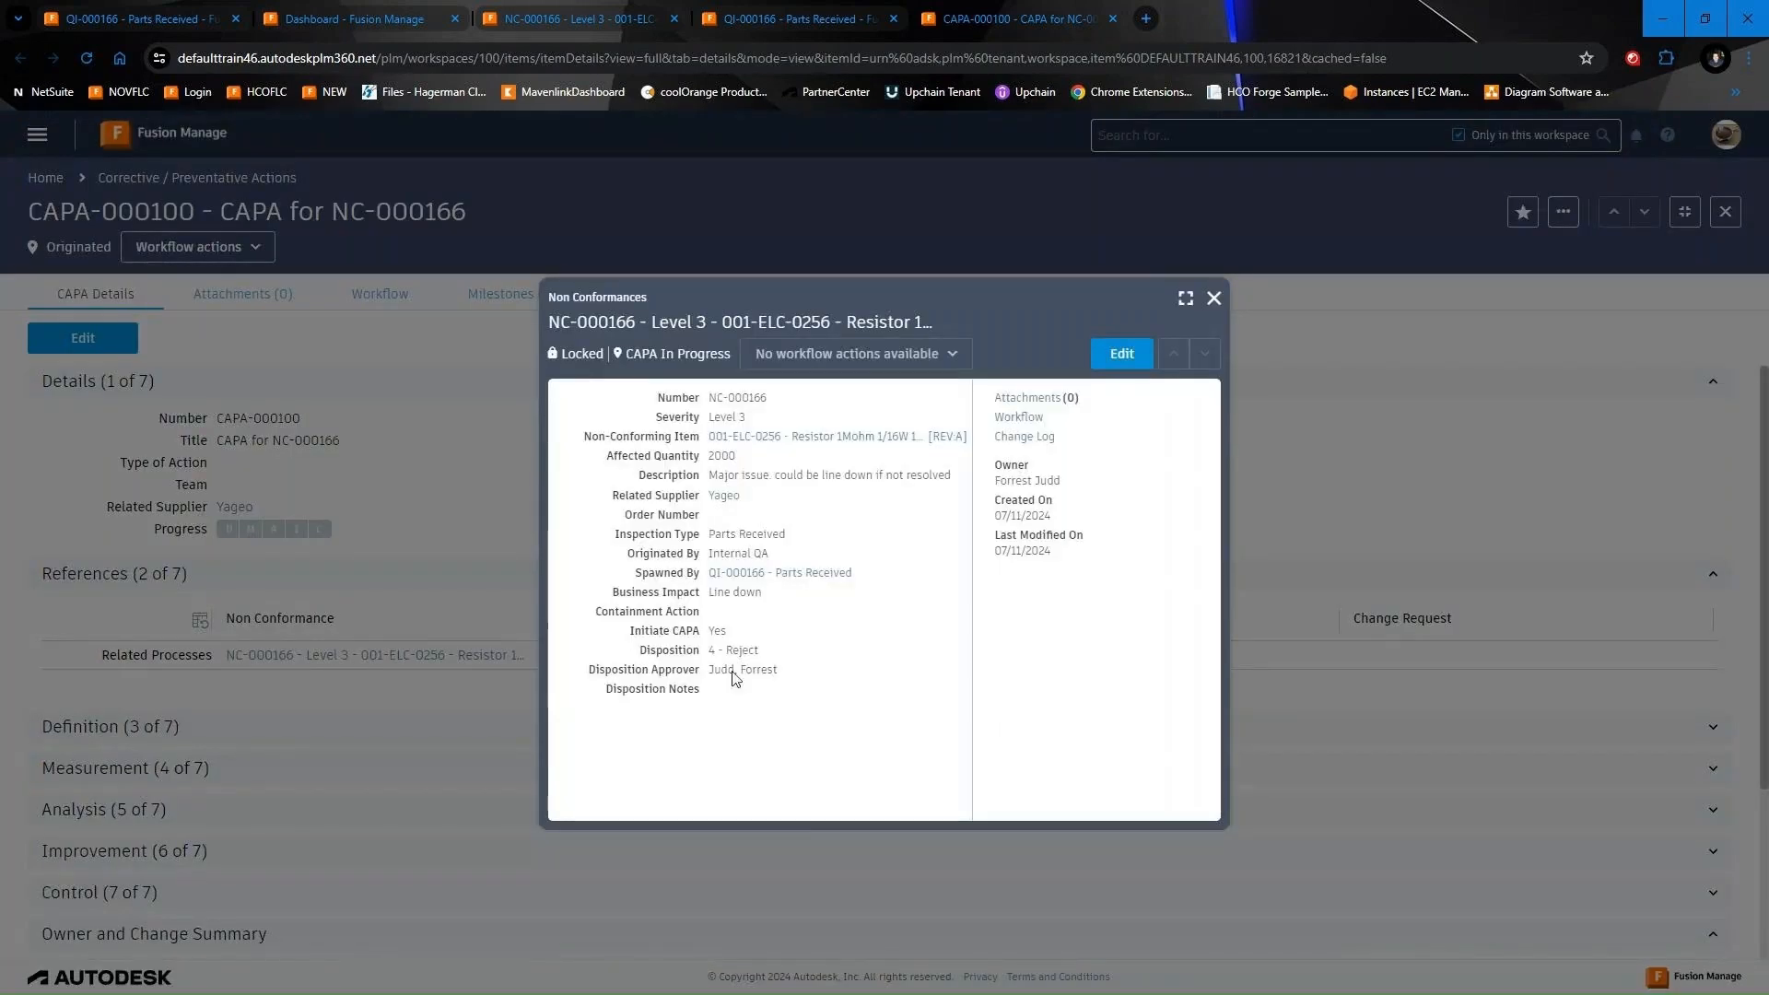
{"action": "left_click", "coordinate": [1214, 298]}
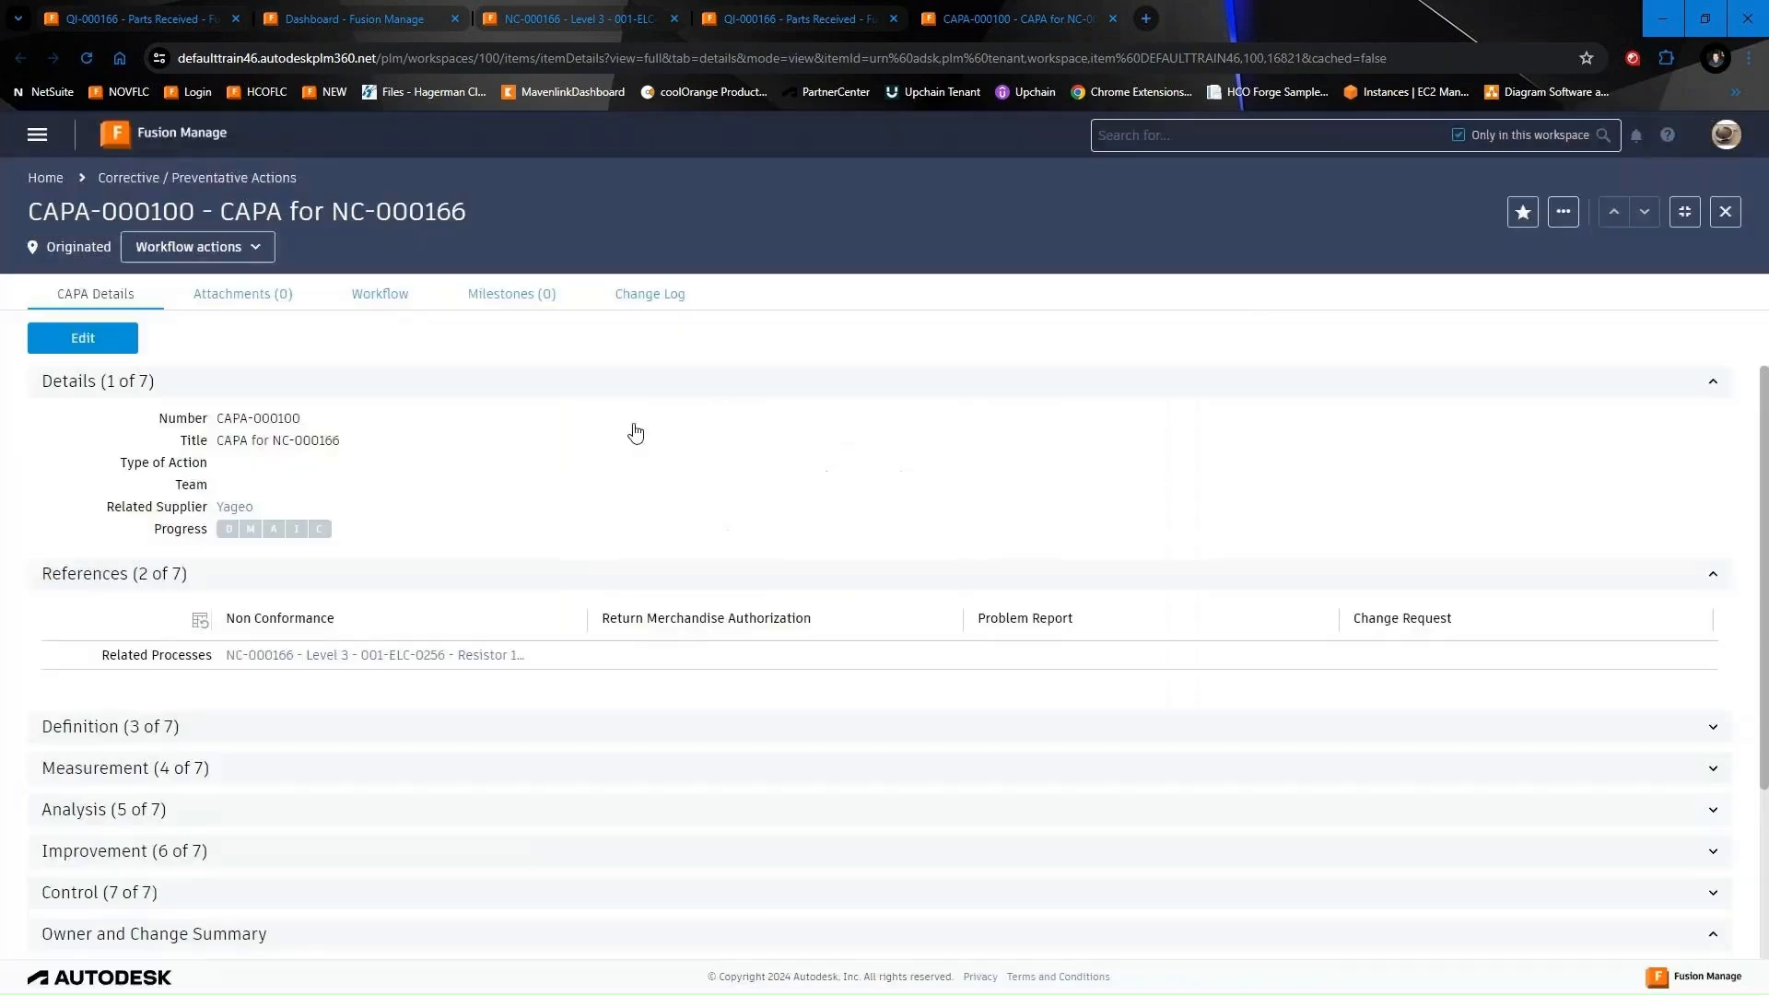
Examine the CAPA's workflow map and look over the sections on its details page
{"action": "left_click", "coordinate": [394, 300]}
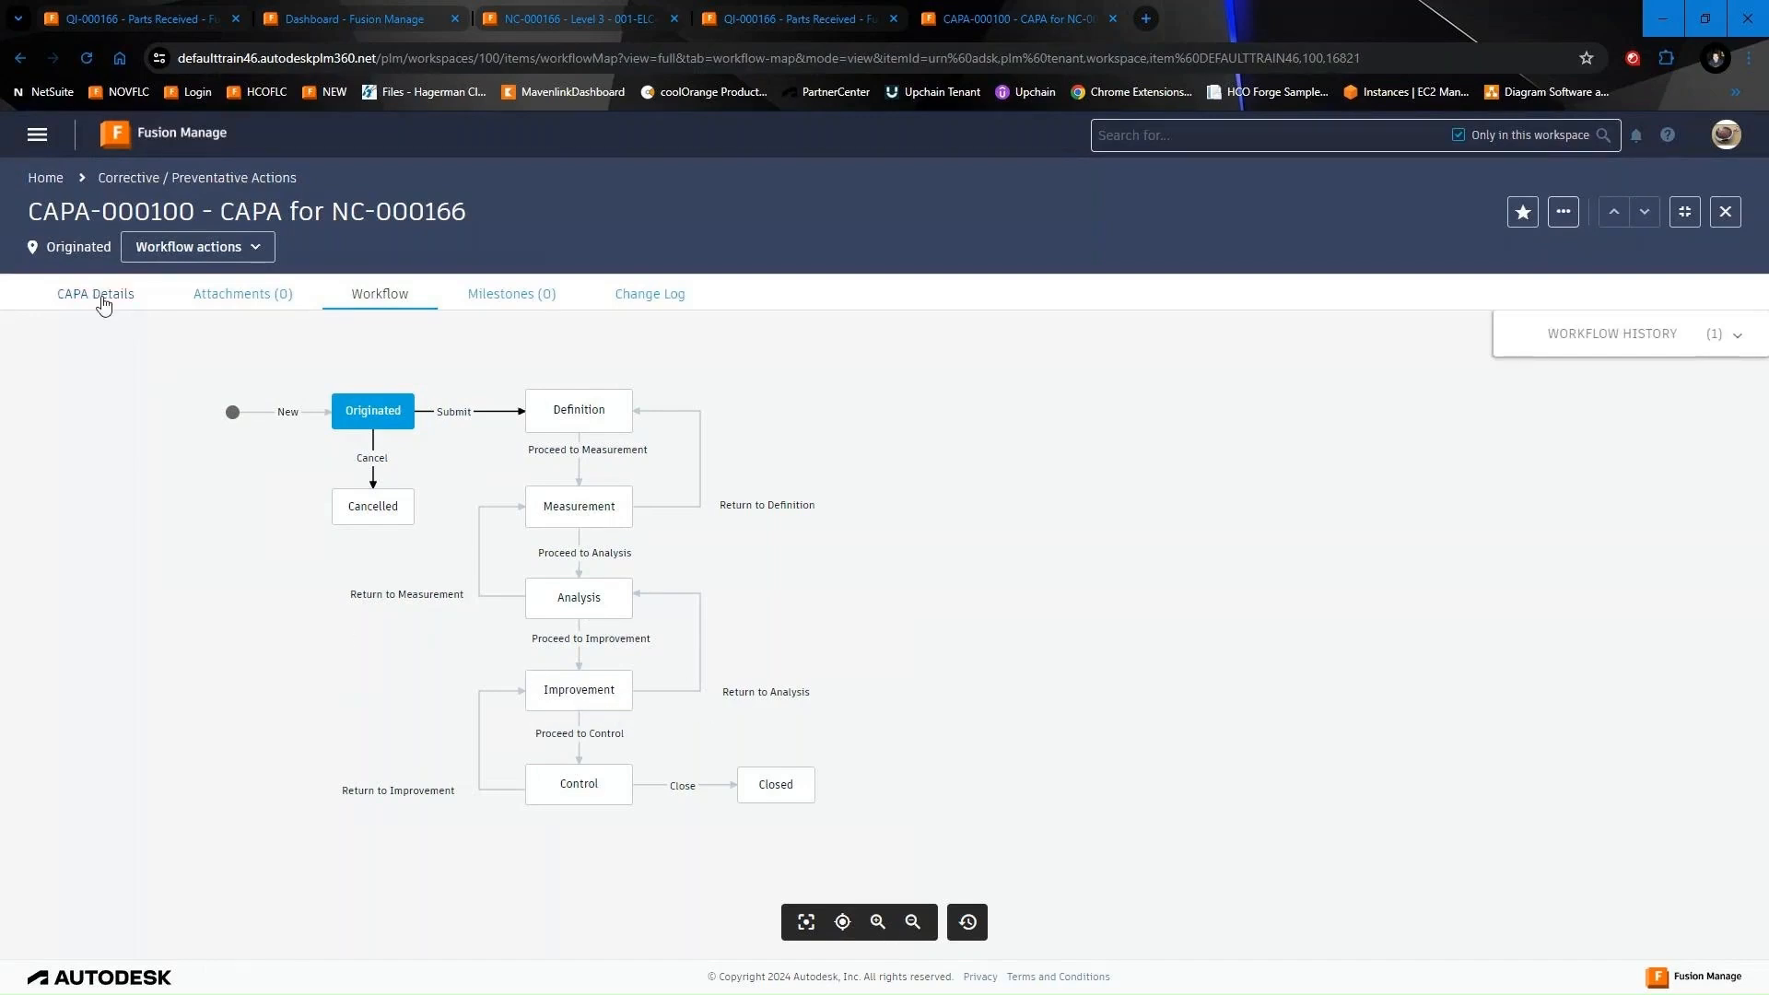
{"action": "left_click", "coordinate": [100, 297]}
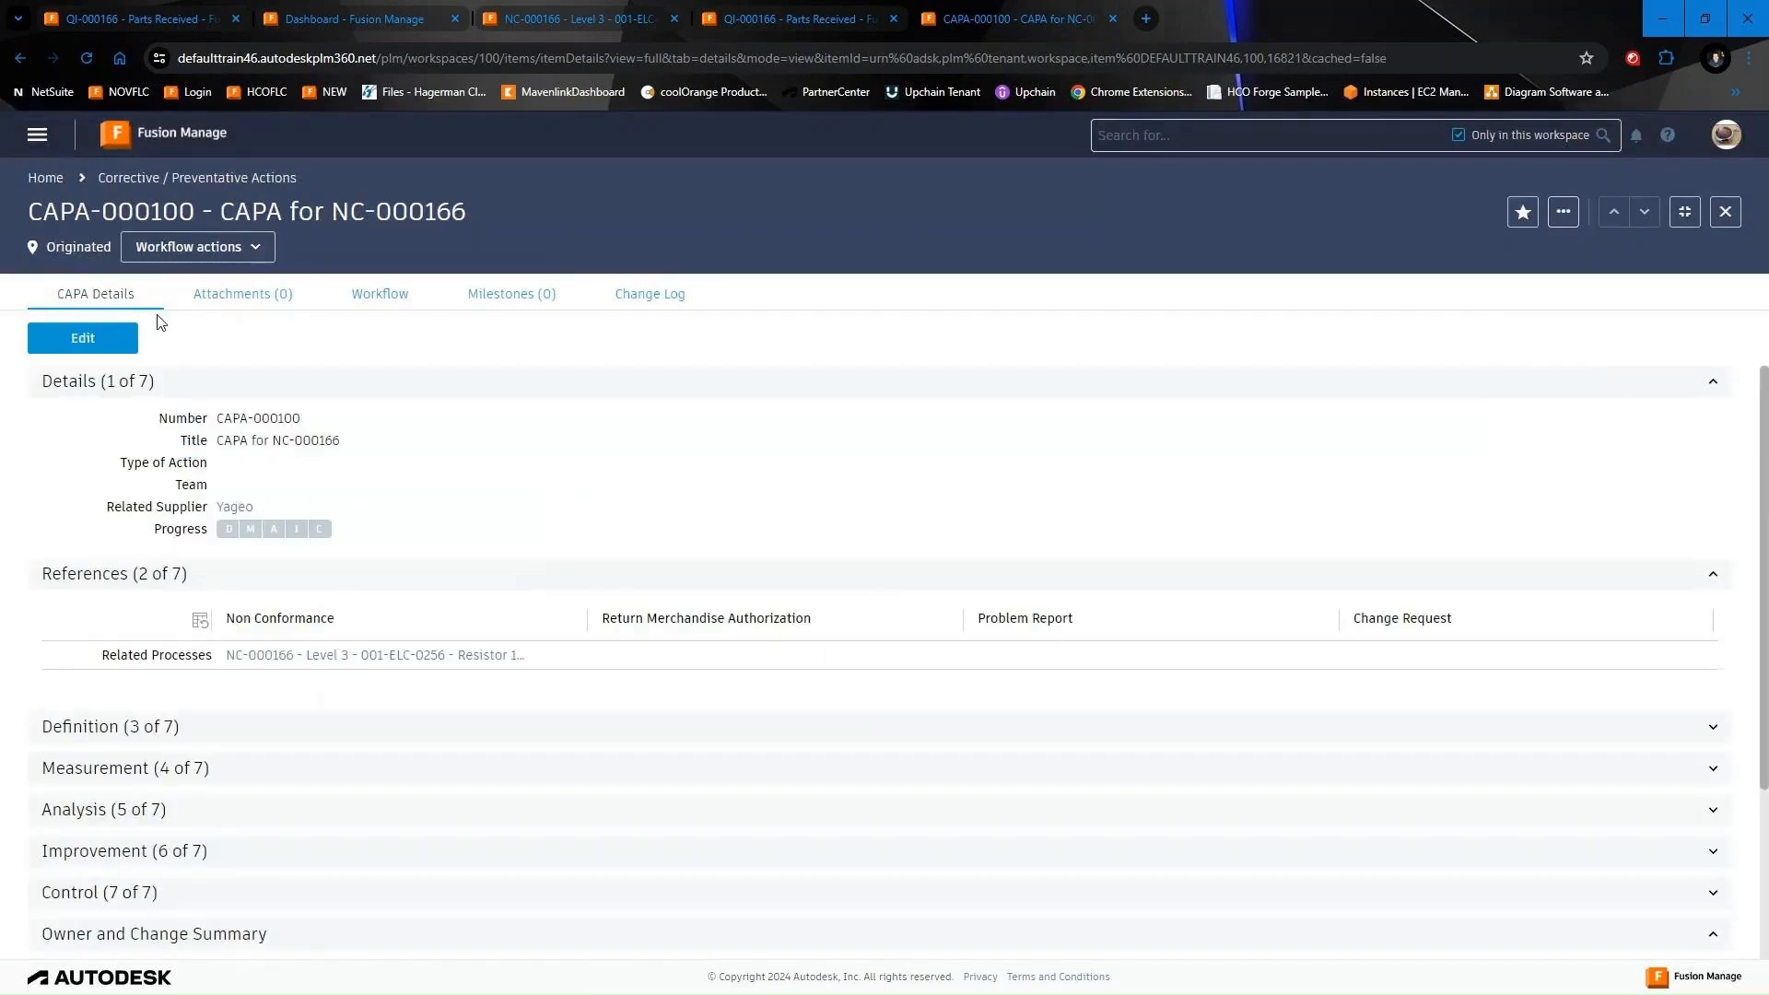
{"action": "scroll", "coordinate": [174, 589], "scroll_direction": "down", "scroll_amount": 2}
{"action": "scroll", "coordinate": [175, 516], "scroll_direction": "up", "scroll_amount": 1}
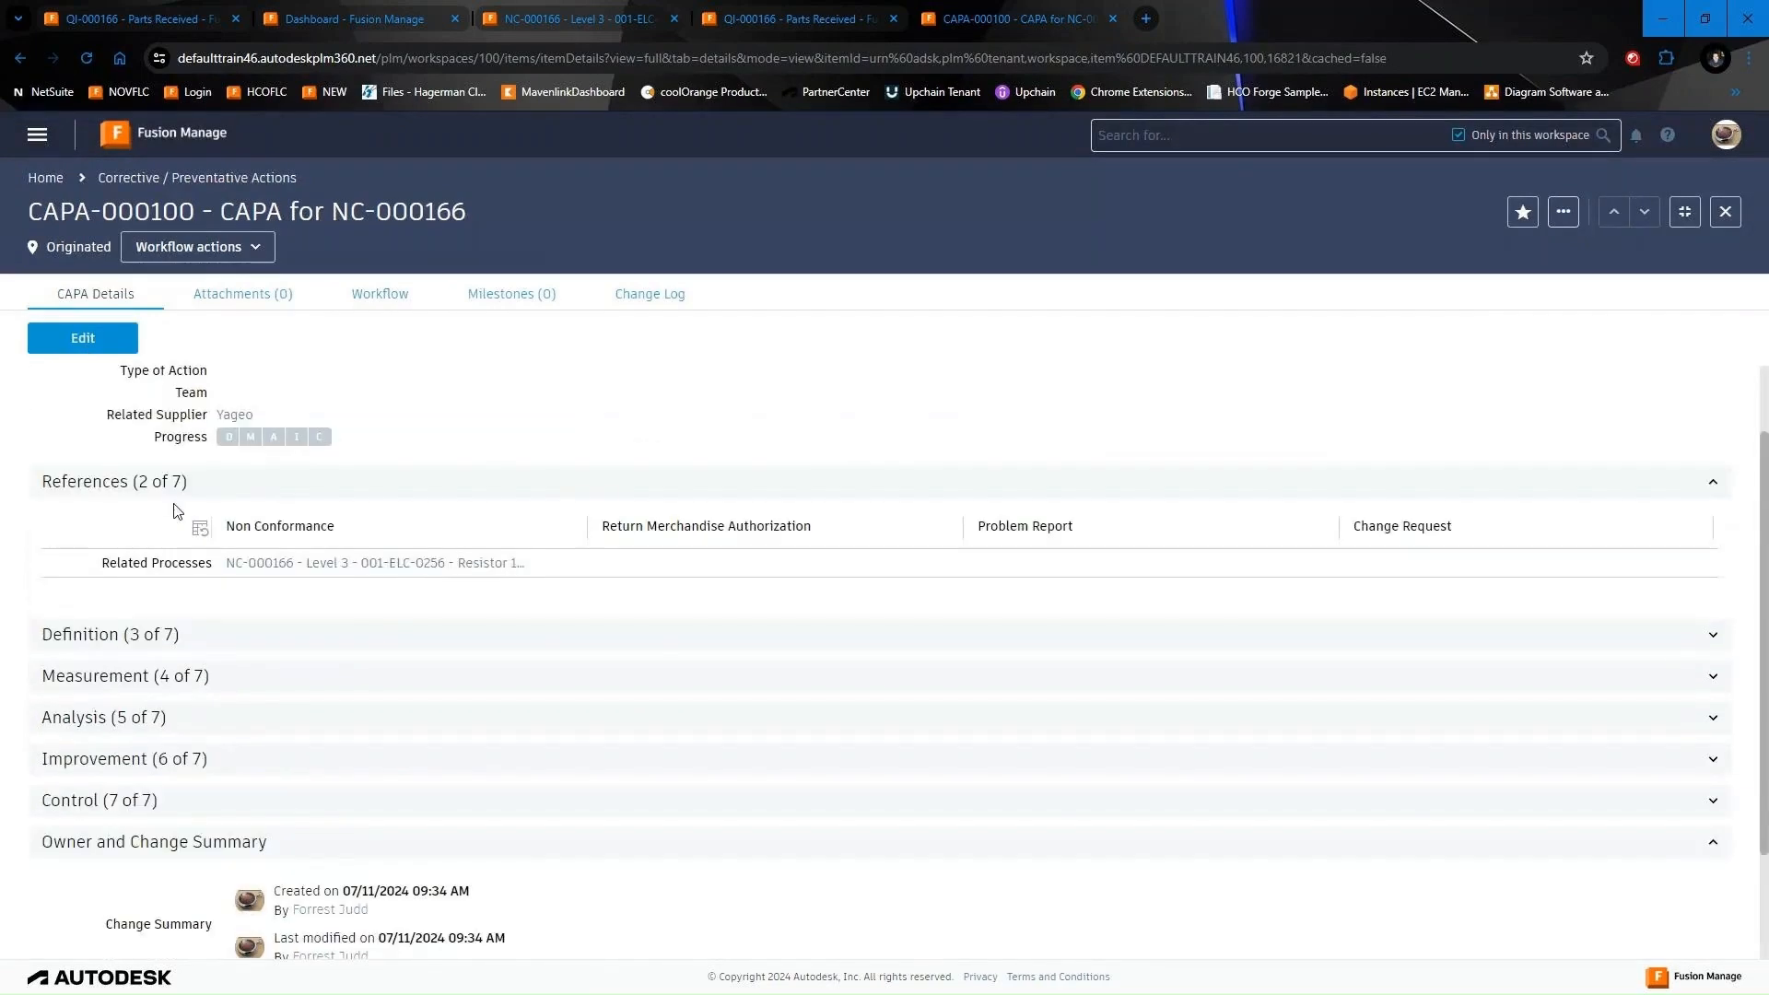
Show the CAPA record list beside the record and open the closed CAPA-000004 - Nozzle Cleansing
{"action": "left_click", "coordinate": [1686, 212]}
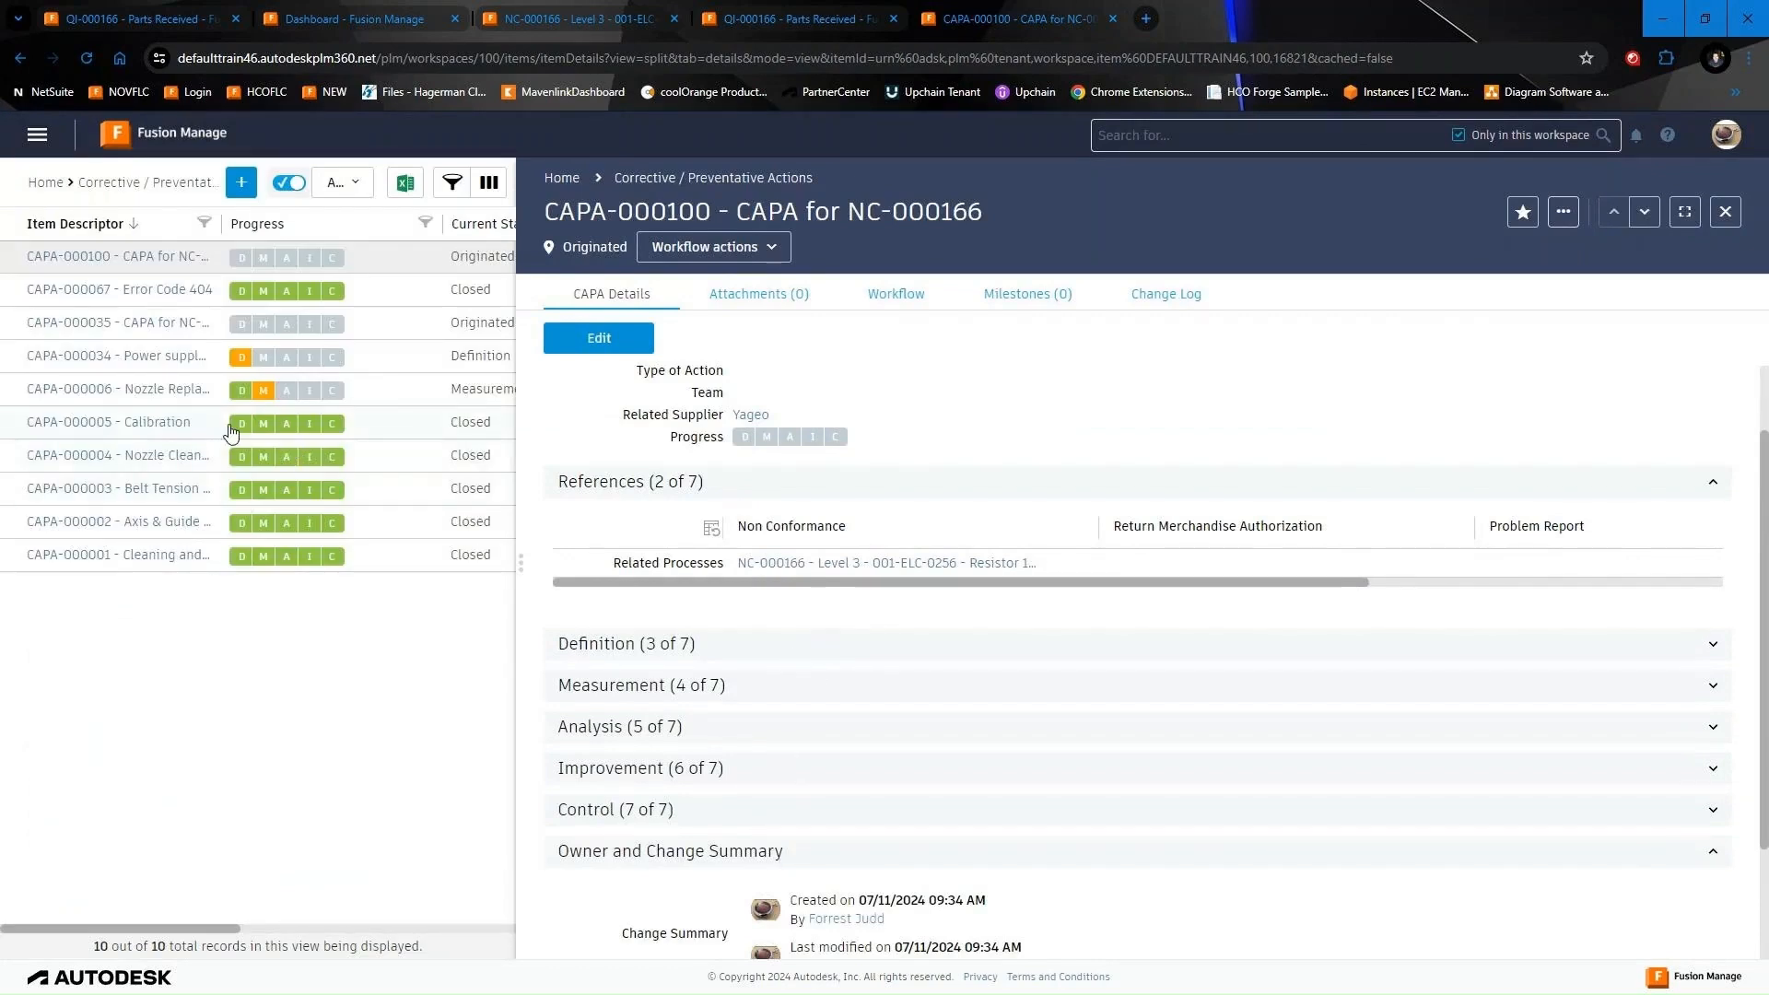
{"action": "left_click", "coordinate": [127, 455]}
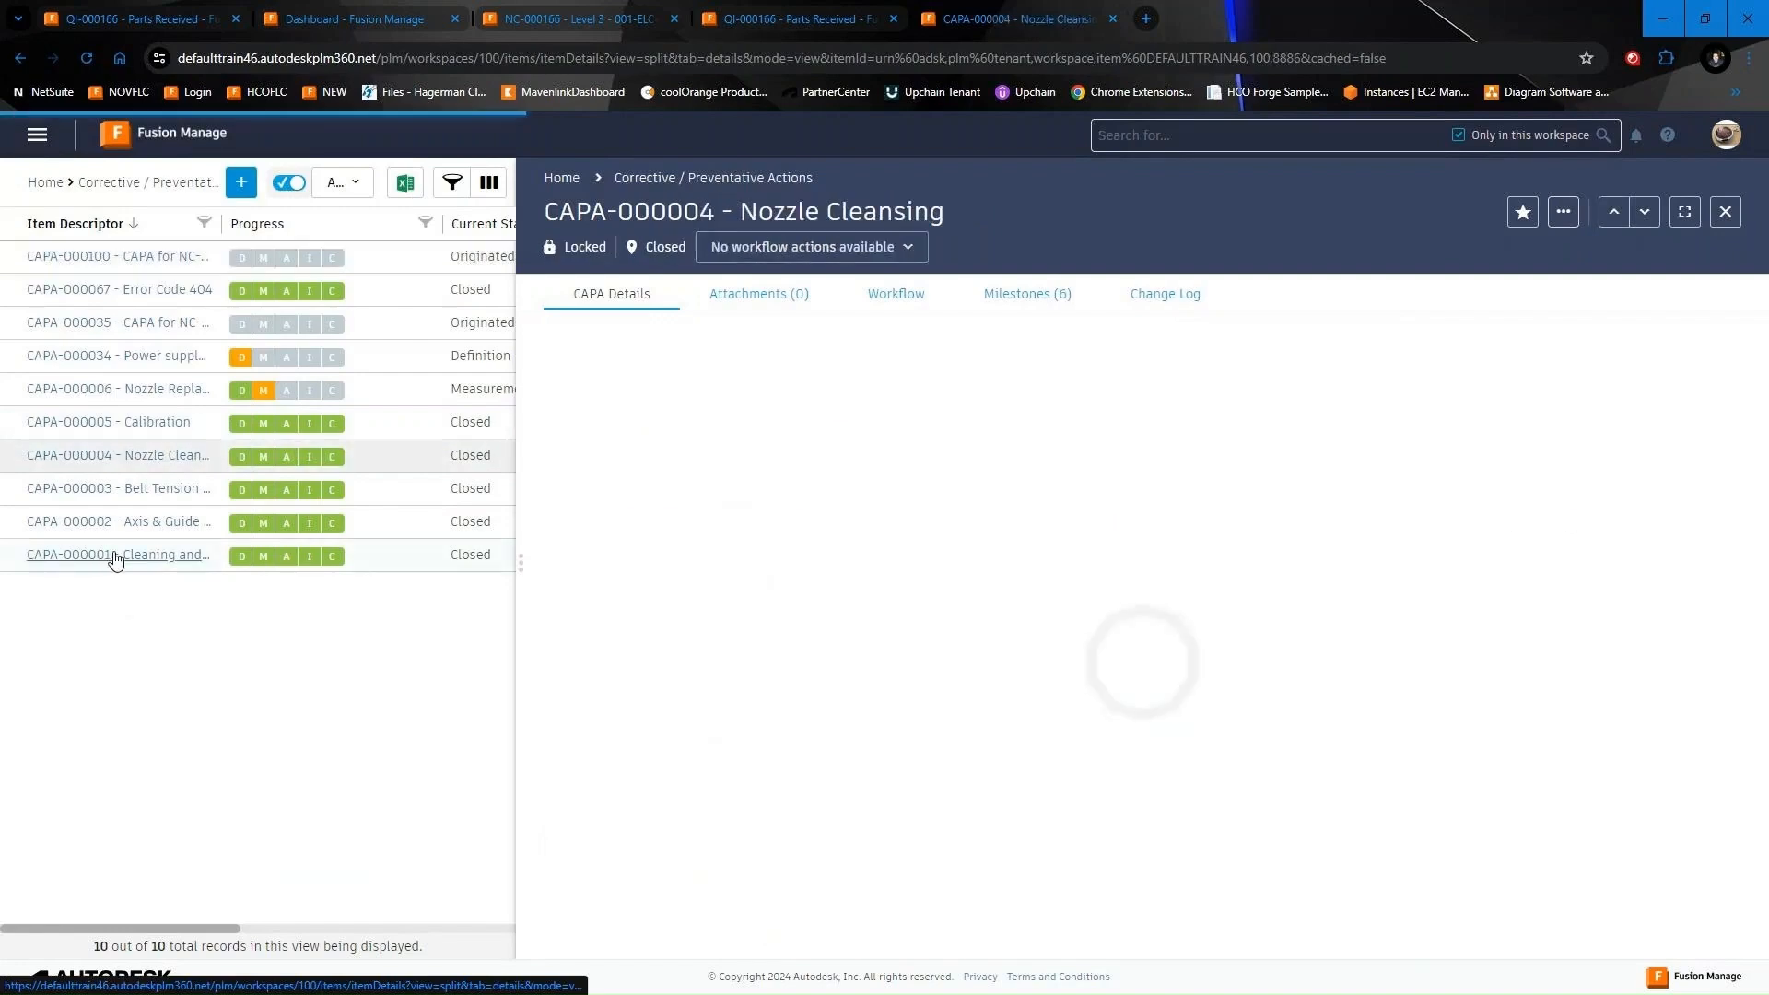
Narrow the record list slightly, browse the other CAPA records, and open the closed CAPA-000067 - Error Code 404
{"action": "left_click_drag", "start_coordinate": [523, 564], "coordinate": [500, 572]}
{"action": "left_click", "coordinate": [123, 496]}
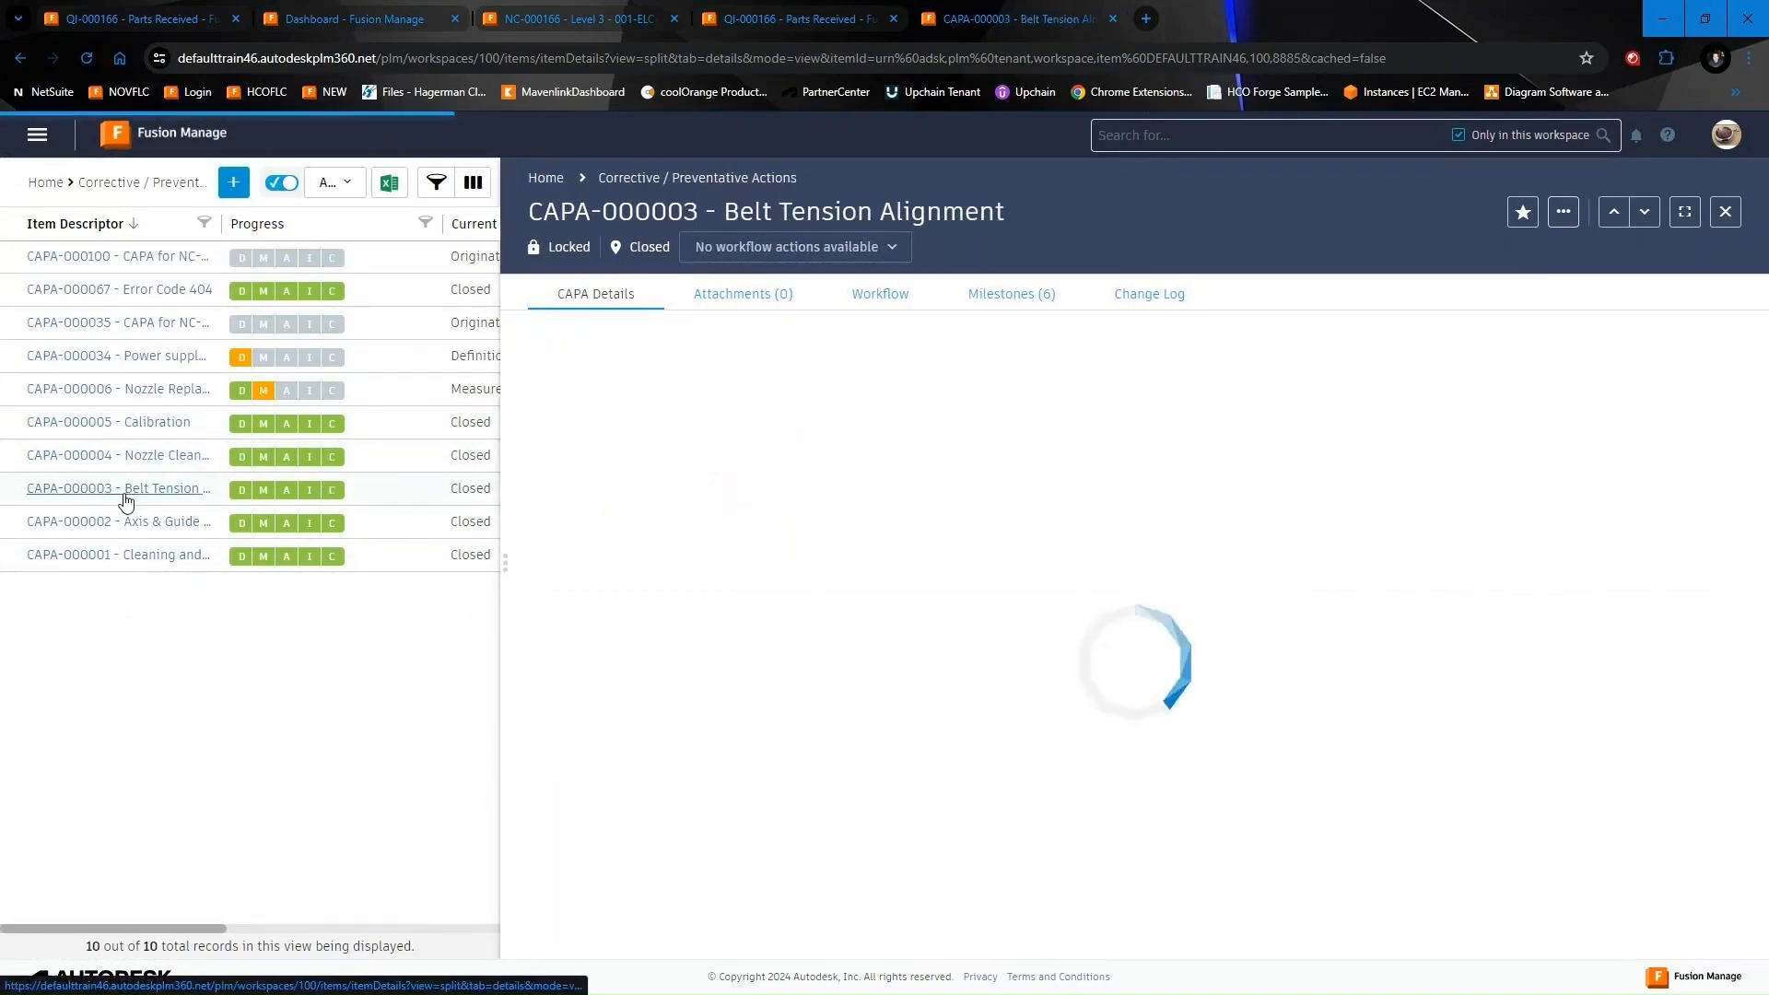
{"action": "left_click", "coordinate": [123, 511]}
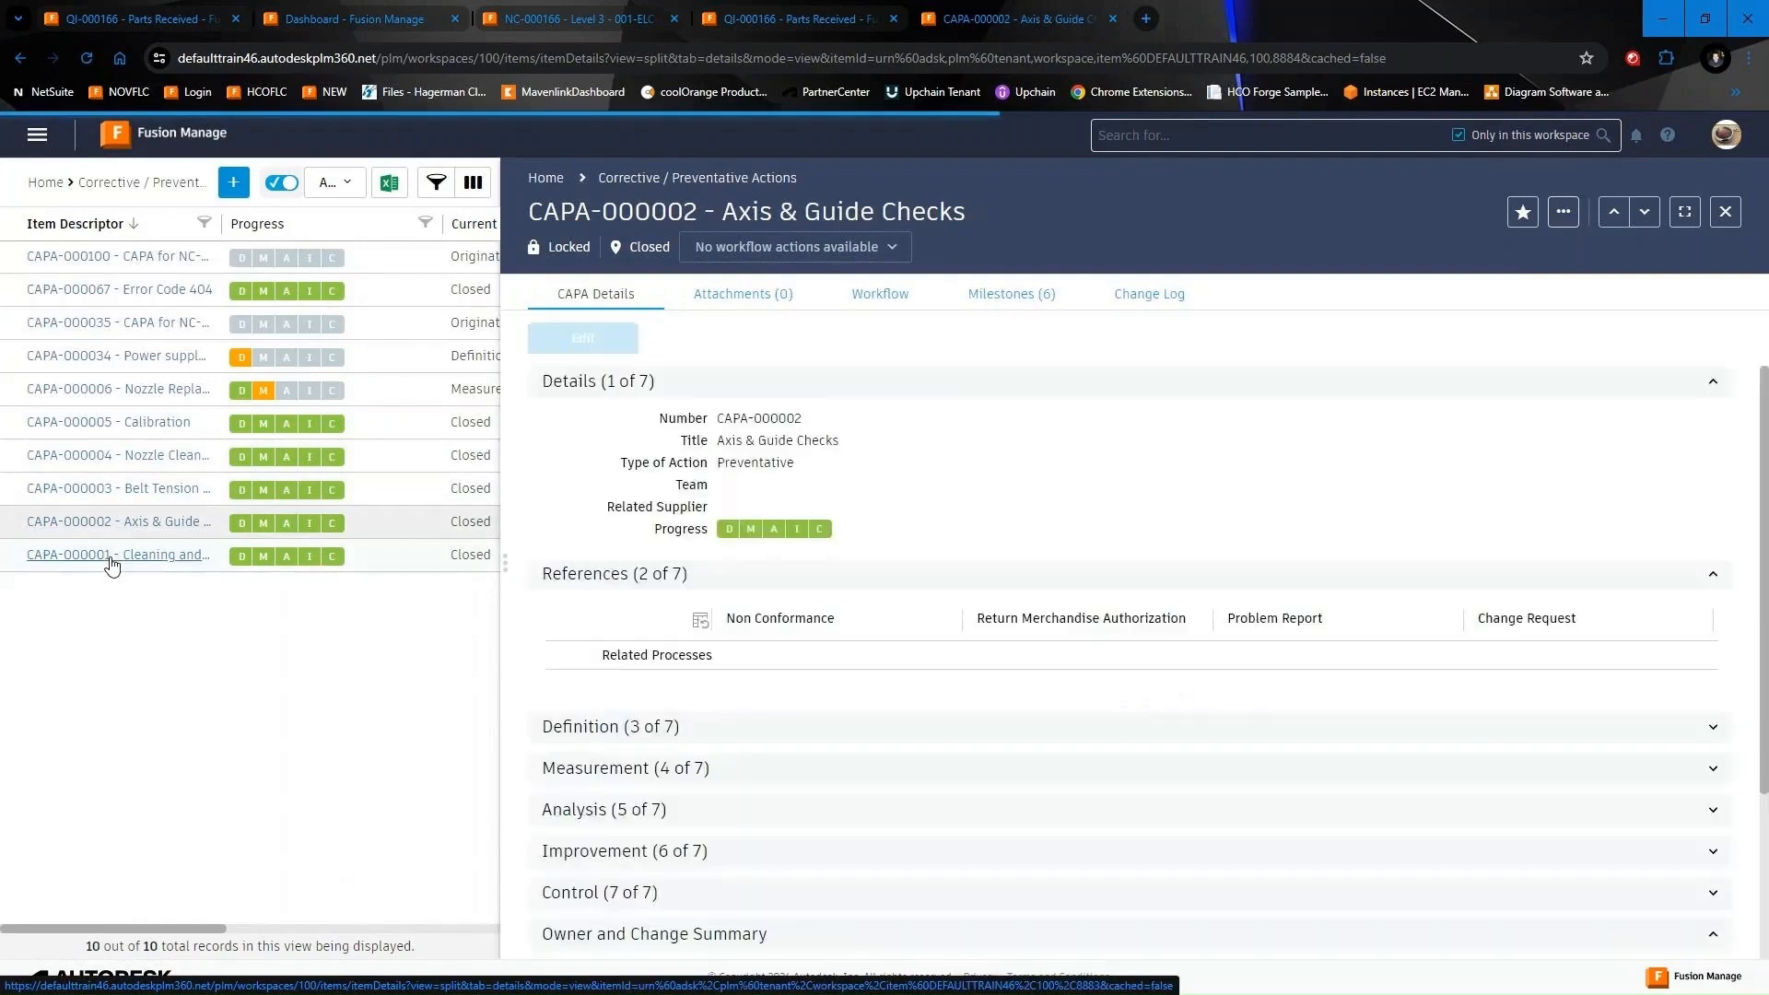
{"action": "left_click", "coordinate": [111, 558]}
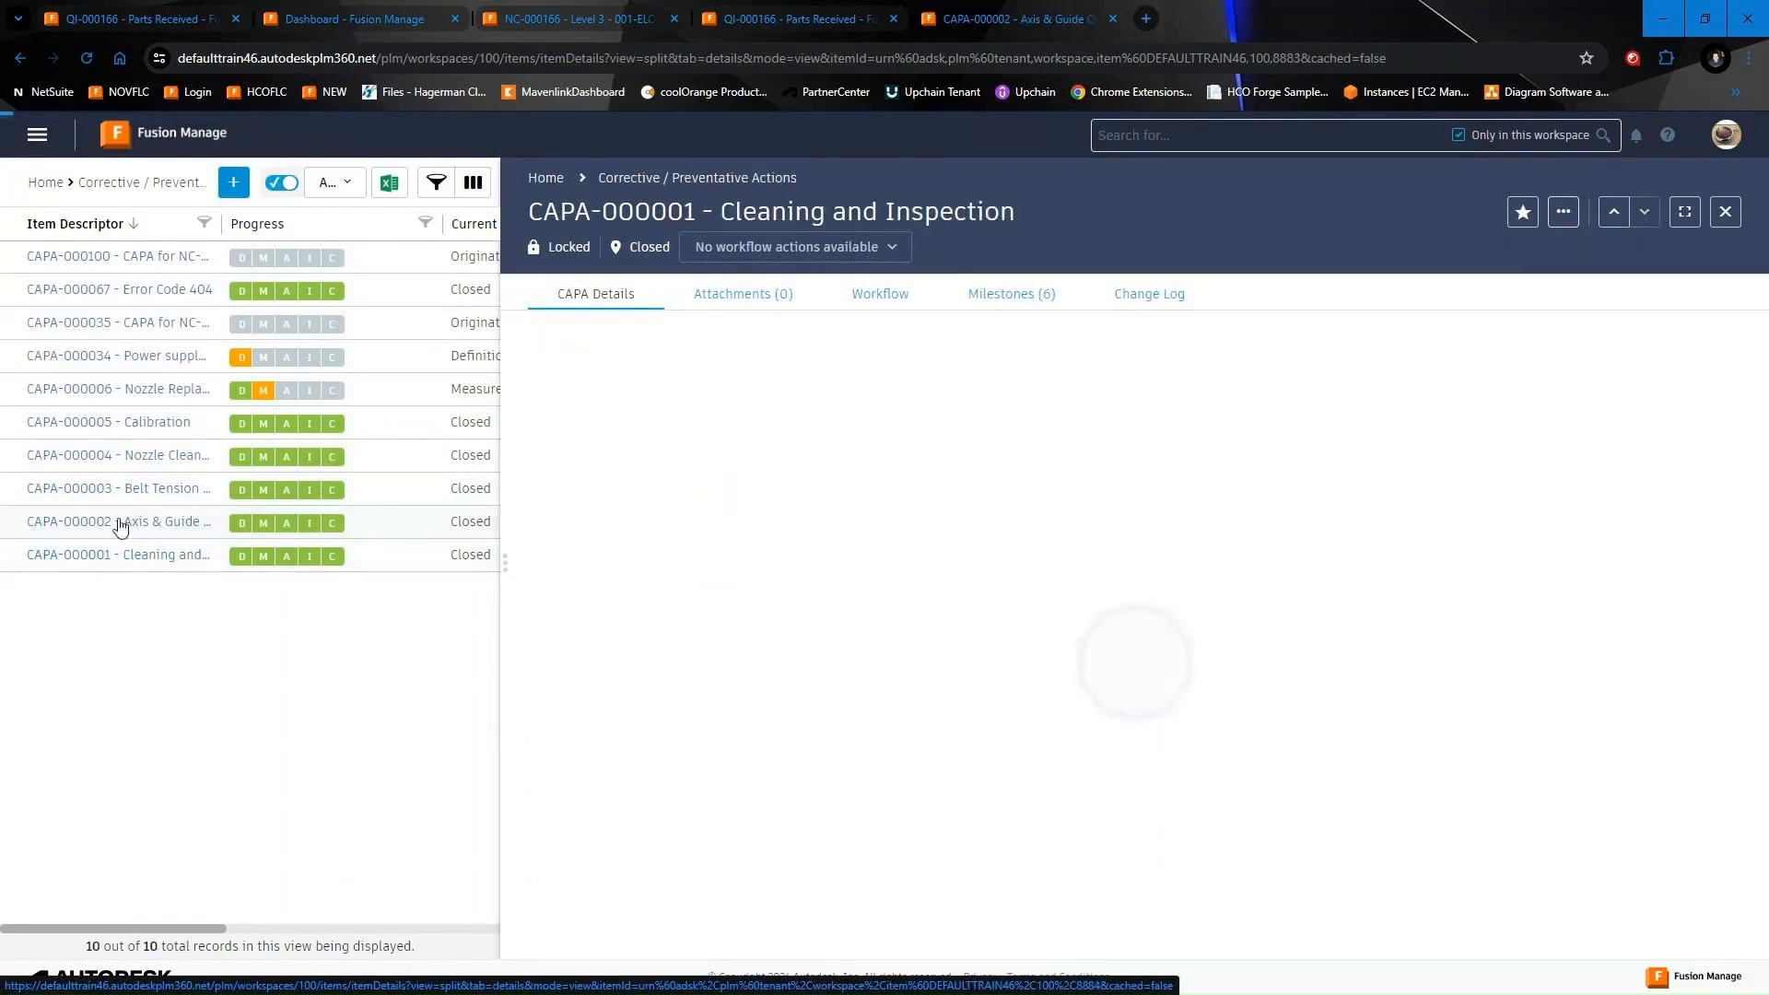
{"action": "left_click", "coordinate": [118, 395]}
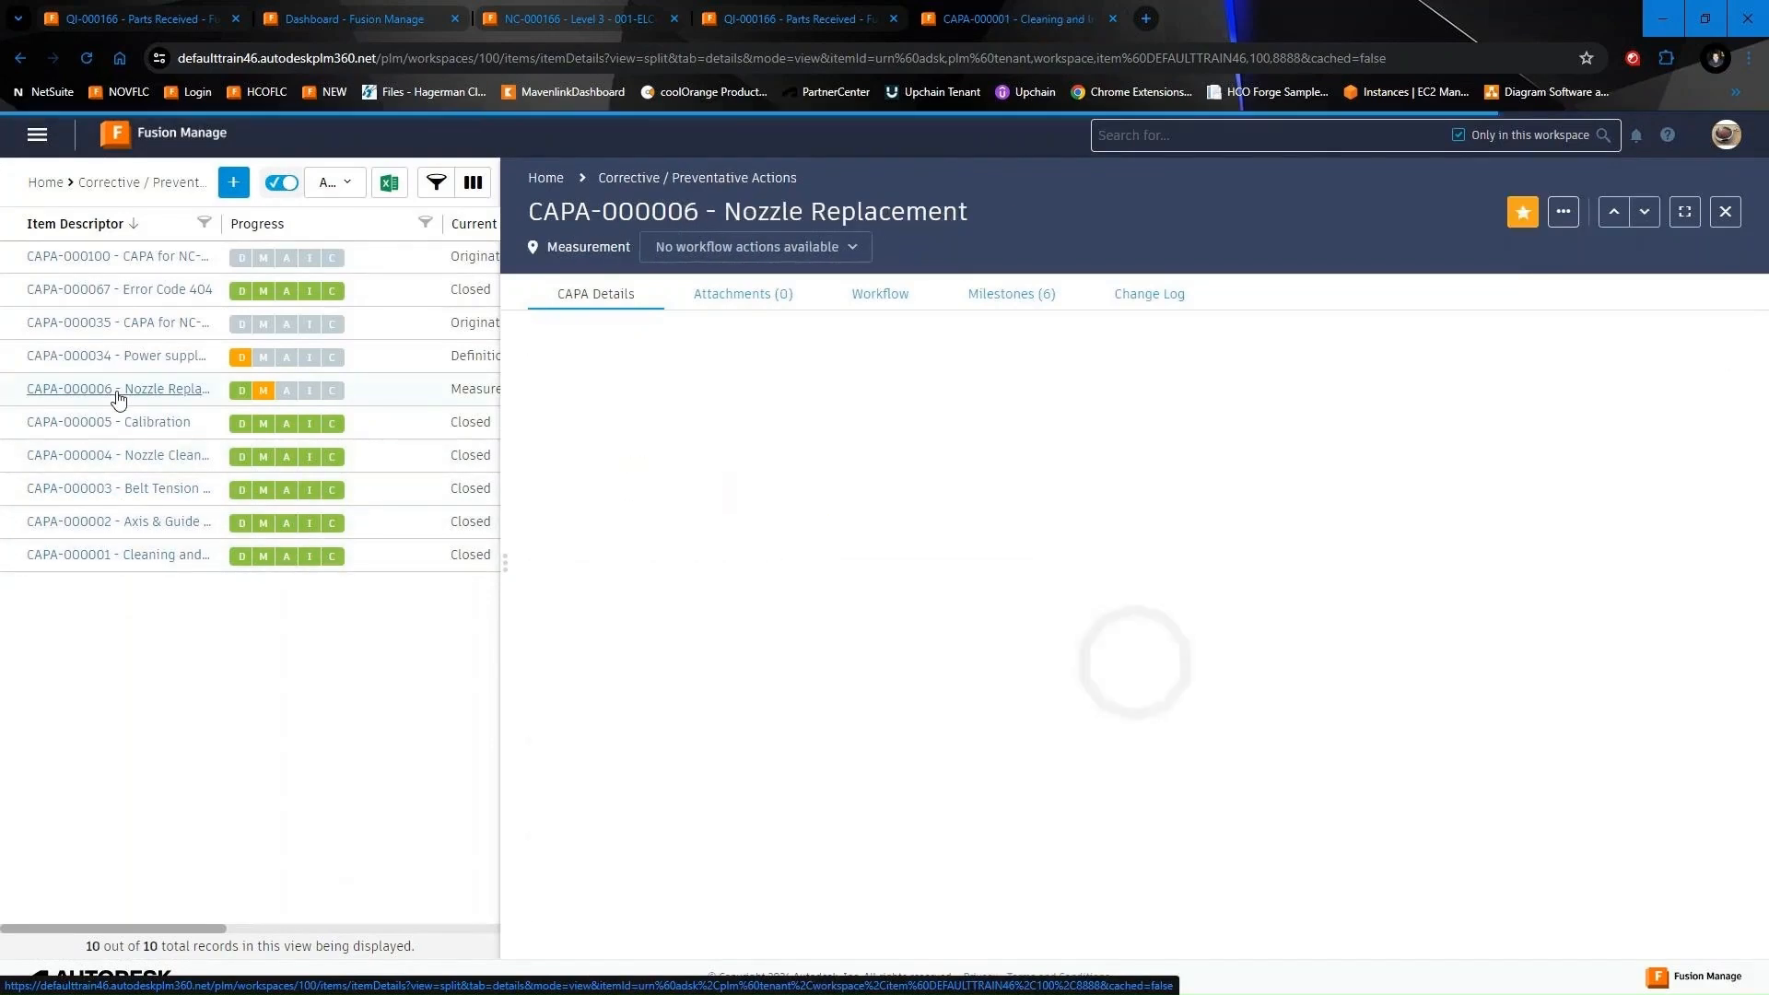
{"action": "left_click", "coordinate": [120, 292]}
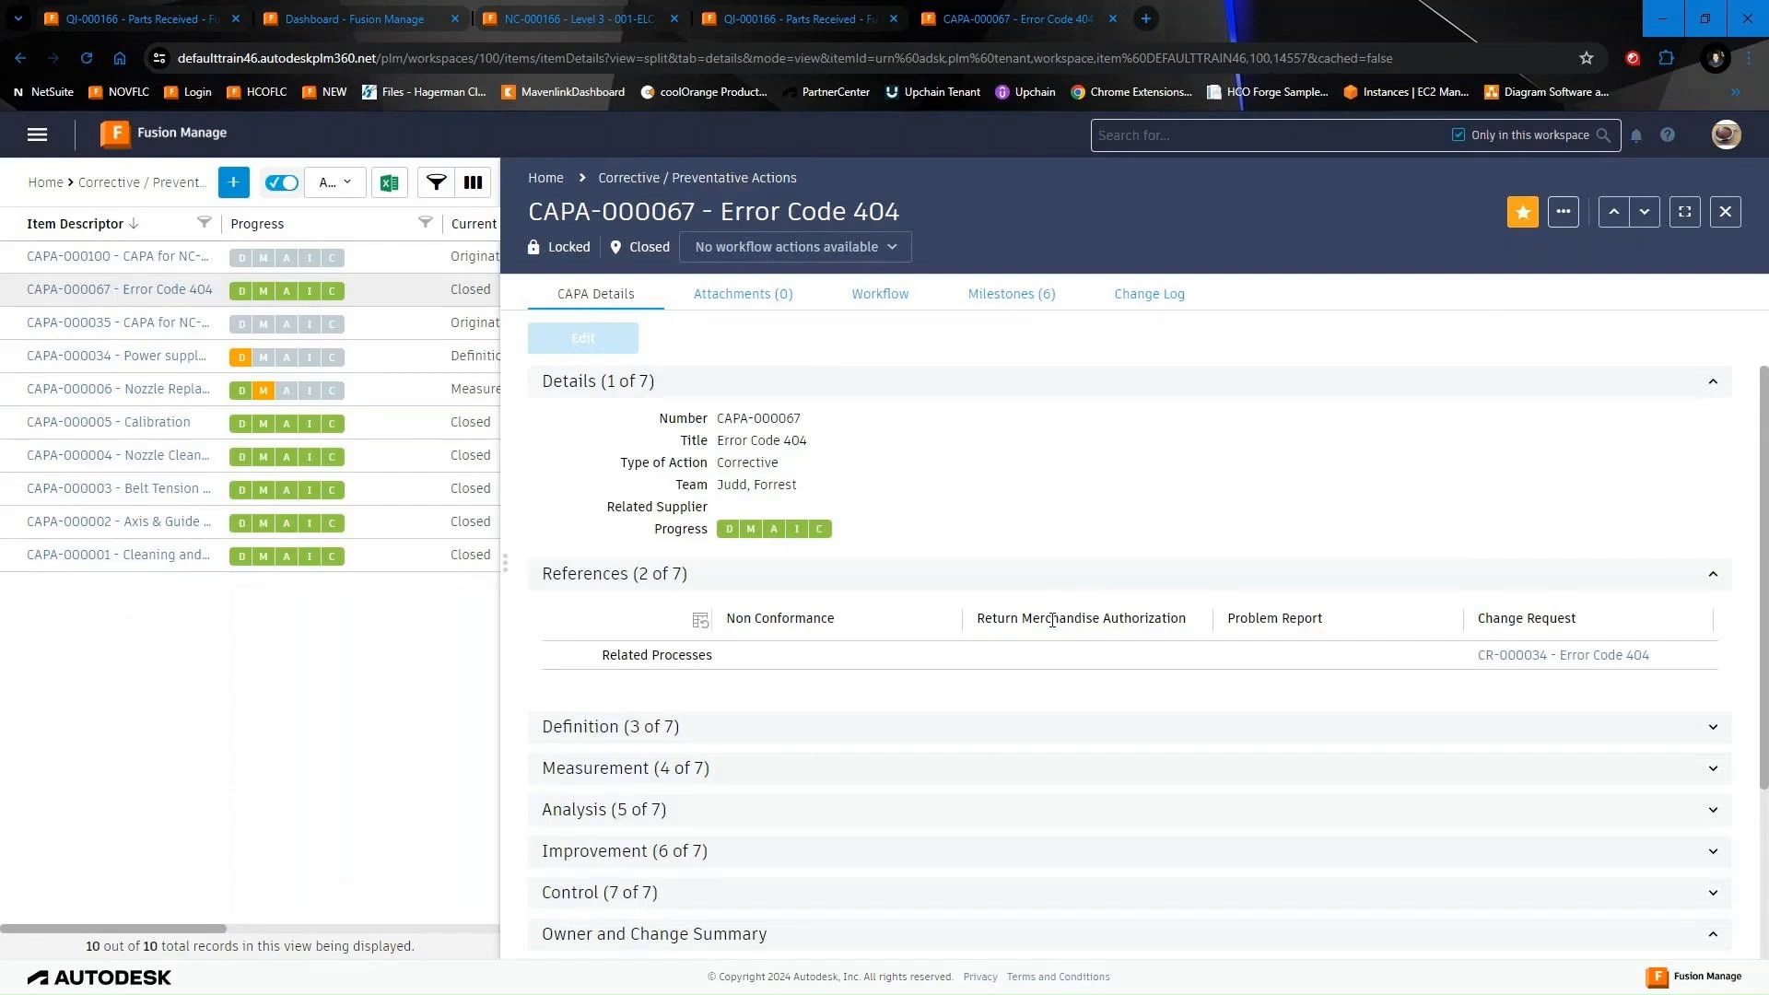
Examine the Return Merchandise Authorization and Problem Report columns in the CAPA's References section
{"action": "left_click_drag", "start_coordinate": [983, 616], "coordinate": [1195, 623]}
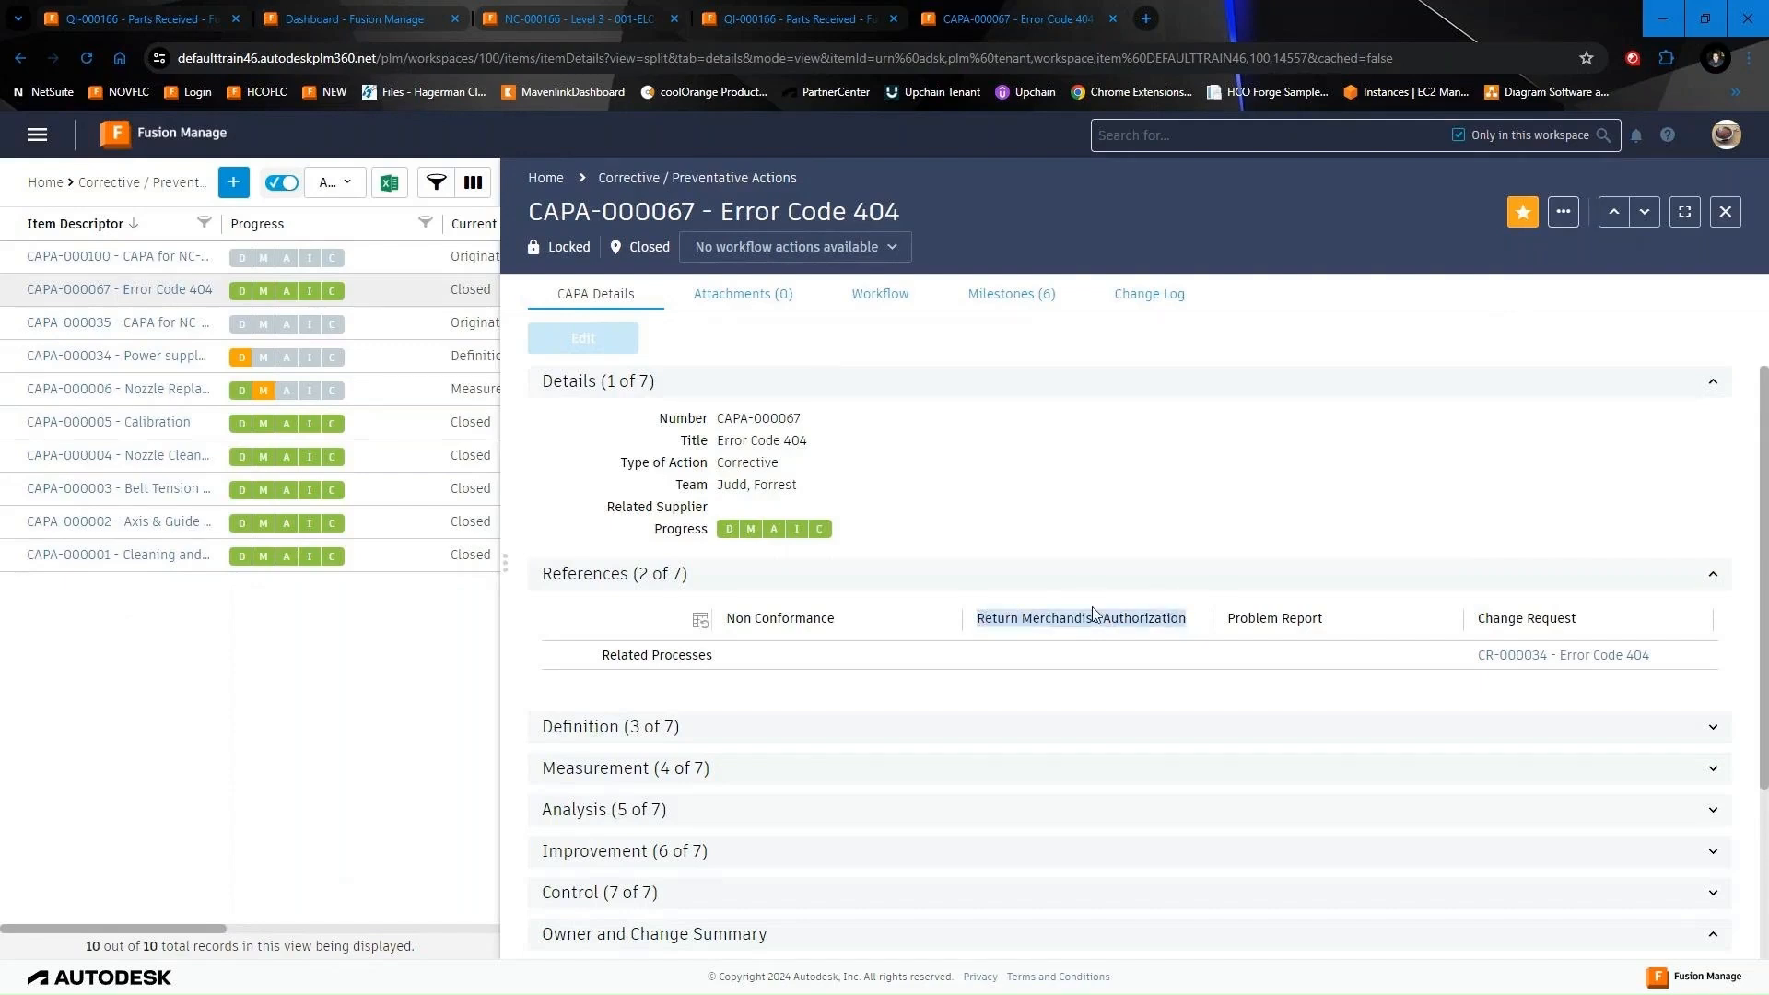
{"action": "left_click", "coordinate": [1011, 611]}
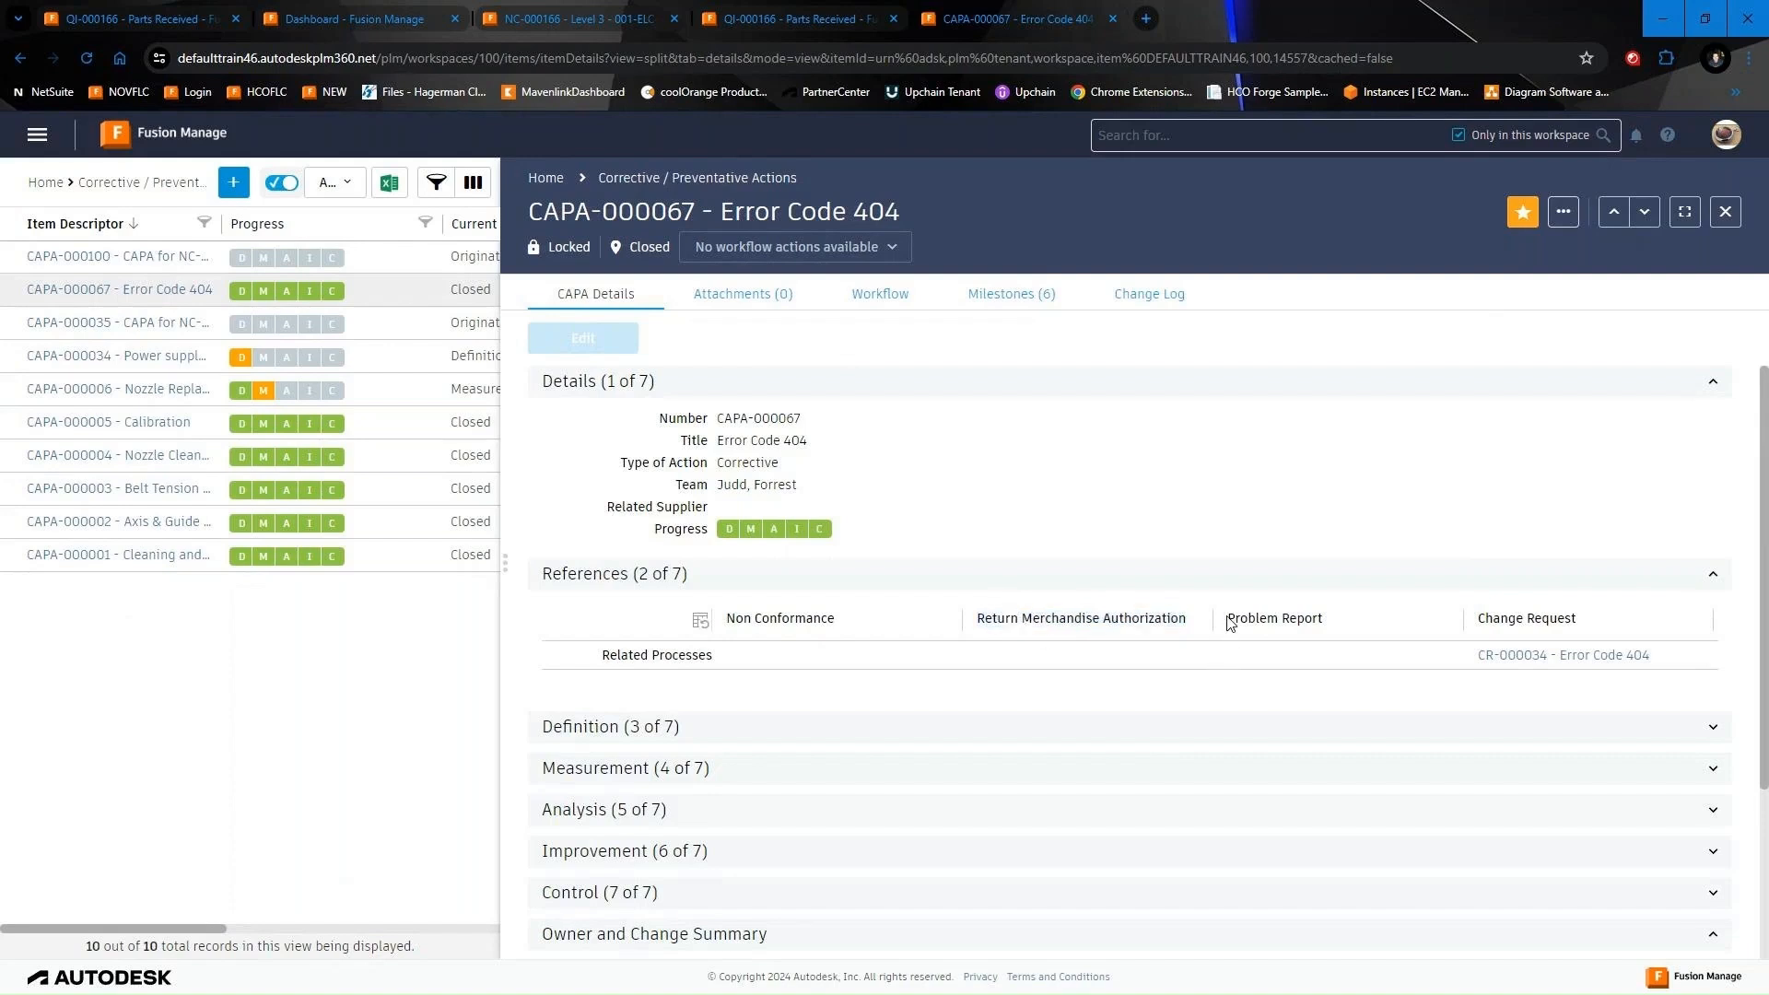
{"action": "left_click_drag", "start_coordinate": [1229, 614], "coordinate": [1321, 615]}
{"action": "left_click", "coordinate": [1283, 638]}
{"action": "left_click_drag", "start_coordinate": [1230, 616], "coordinate": [1320, 618]}
{"action": "left_click", "coordinate": [823, 436]}
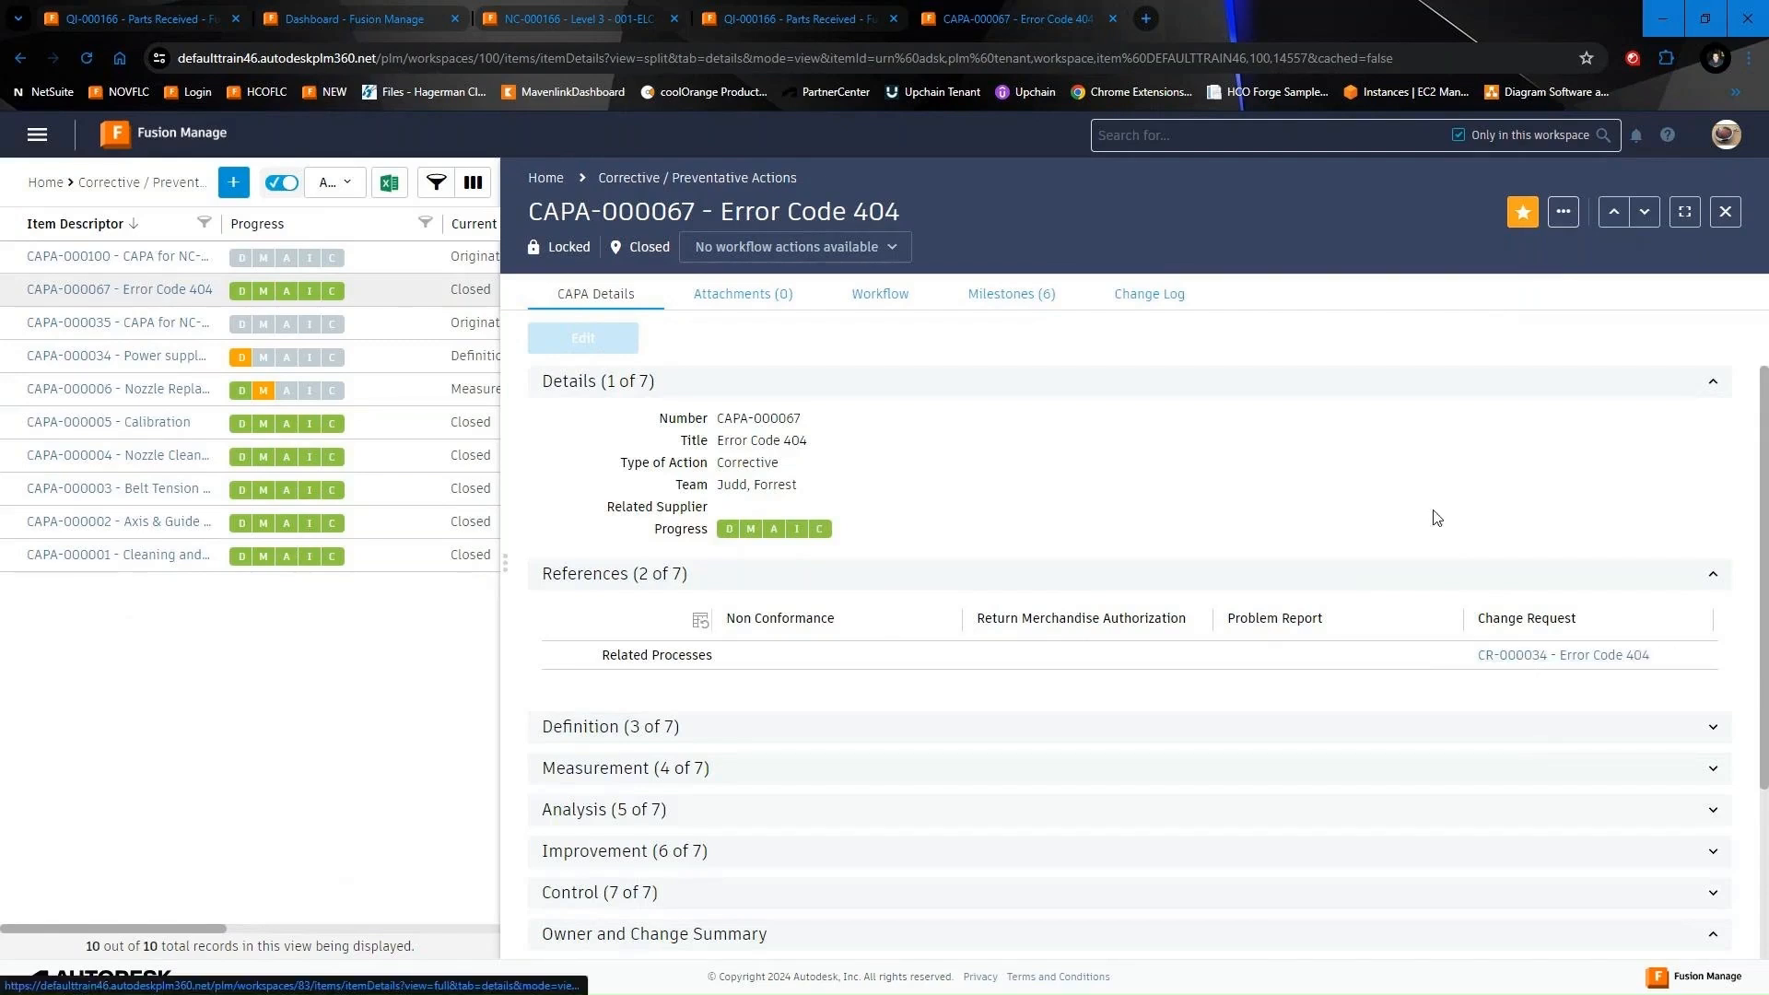
Look over the workflow map of CAPA-000067 and return to its details
{"action": "left_click", "coordinate": [895, 301]}
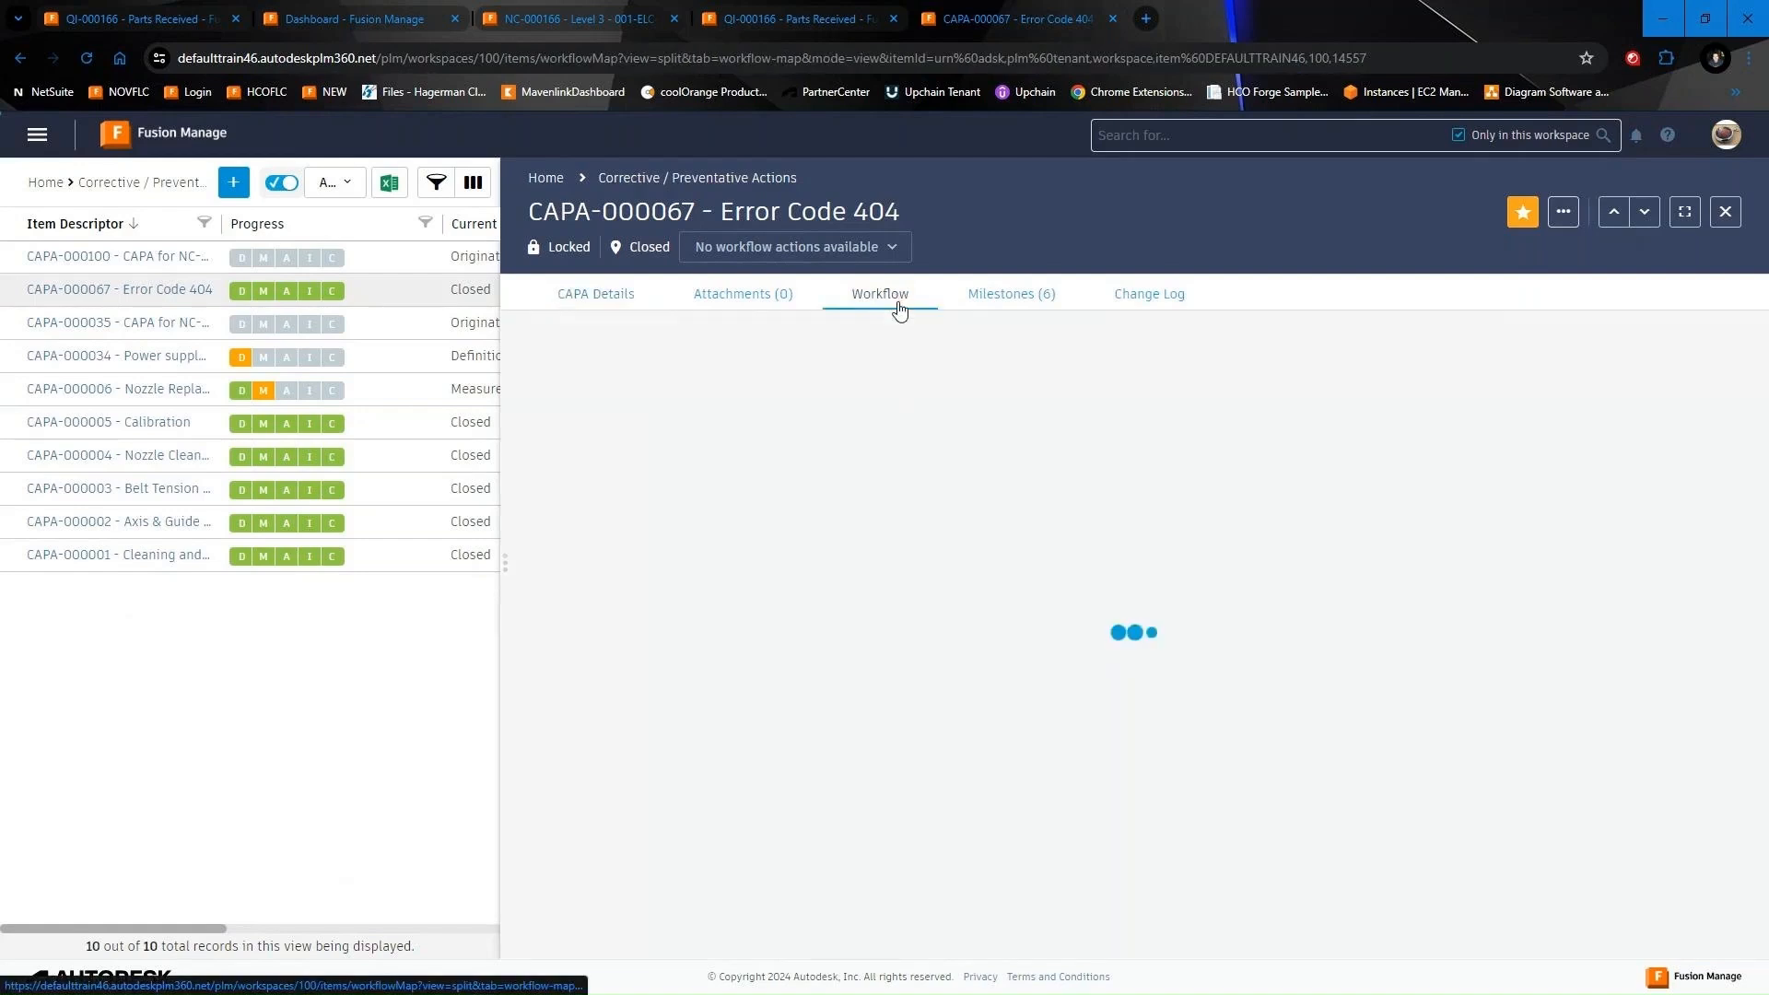
{"action": "left_click_drag", "start_coordinate": [936, 659], "coordinate": [968, 597]}
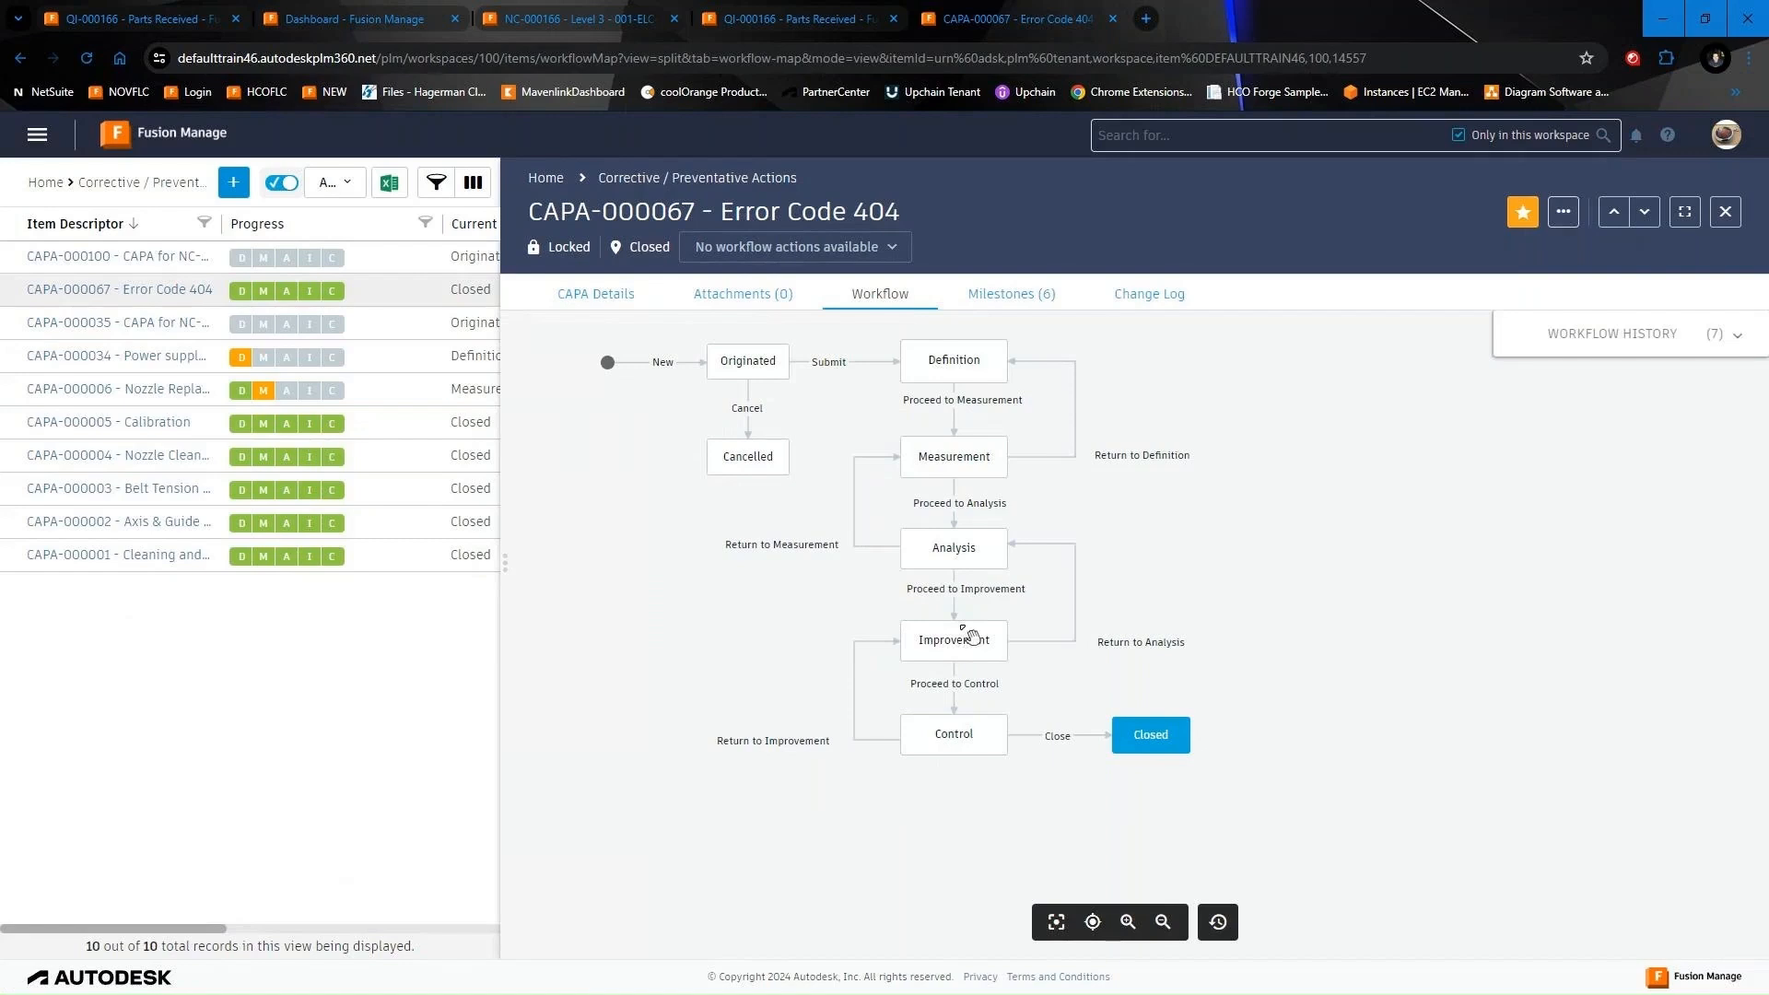
{"action": "left_click", "coordinate": [613, 297]}
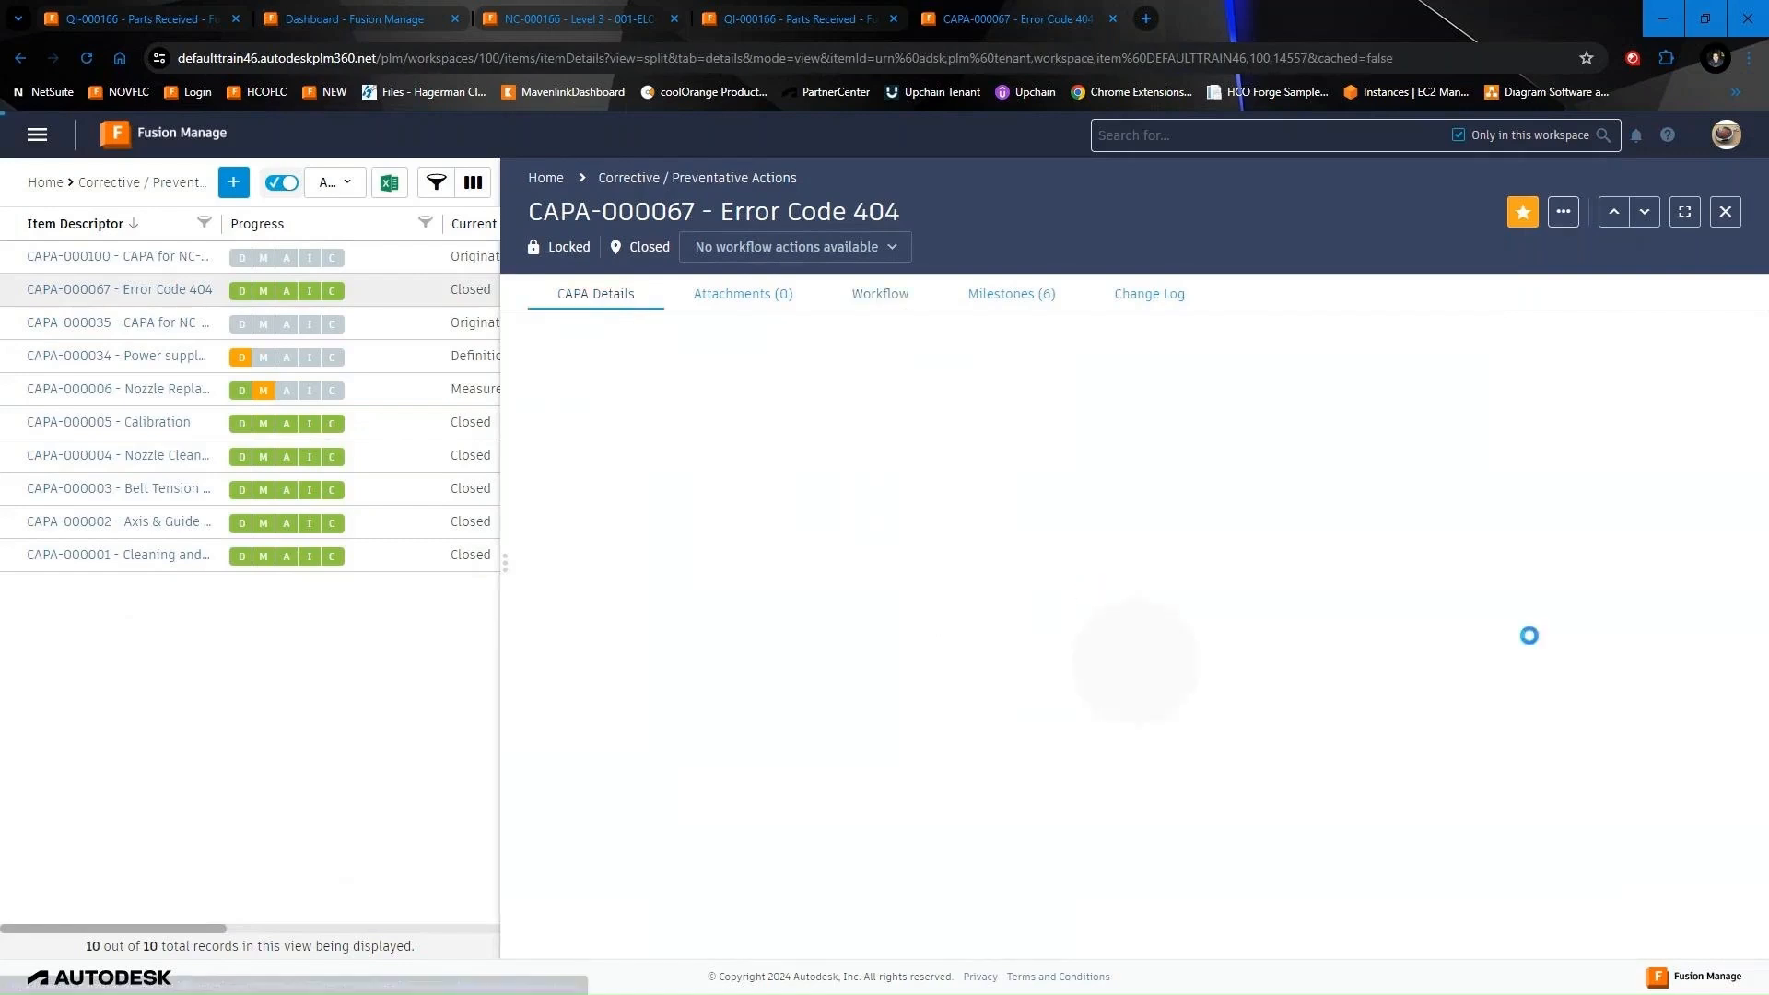
Open the related change request CR-000034 - Error Code 404 in a new browser tab and switch to it
{"action": "right_click", "coordinate": [1514, 658]}
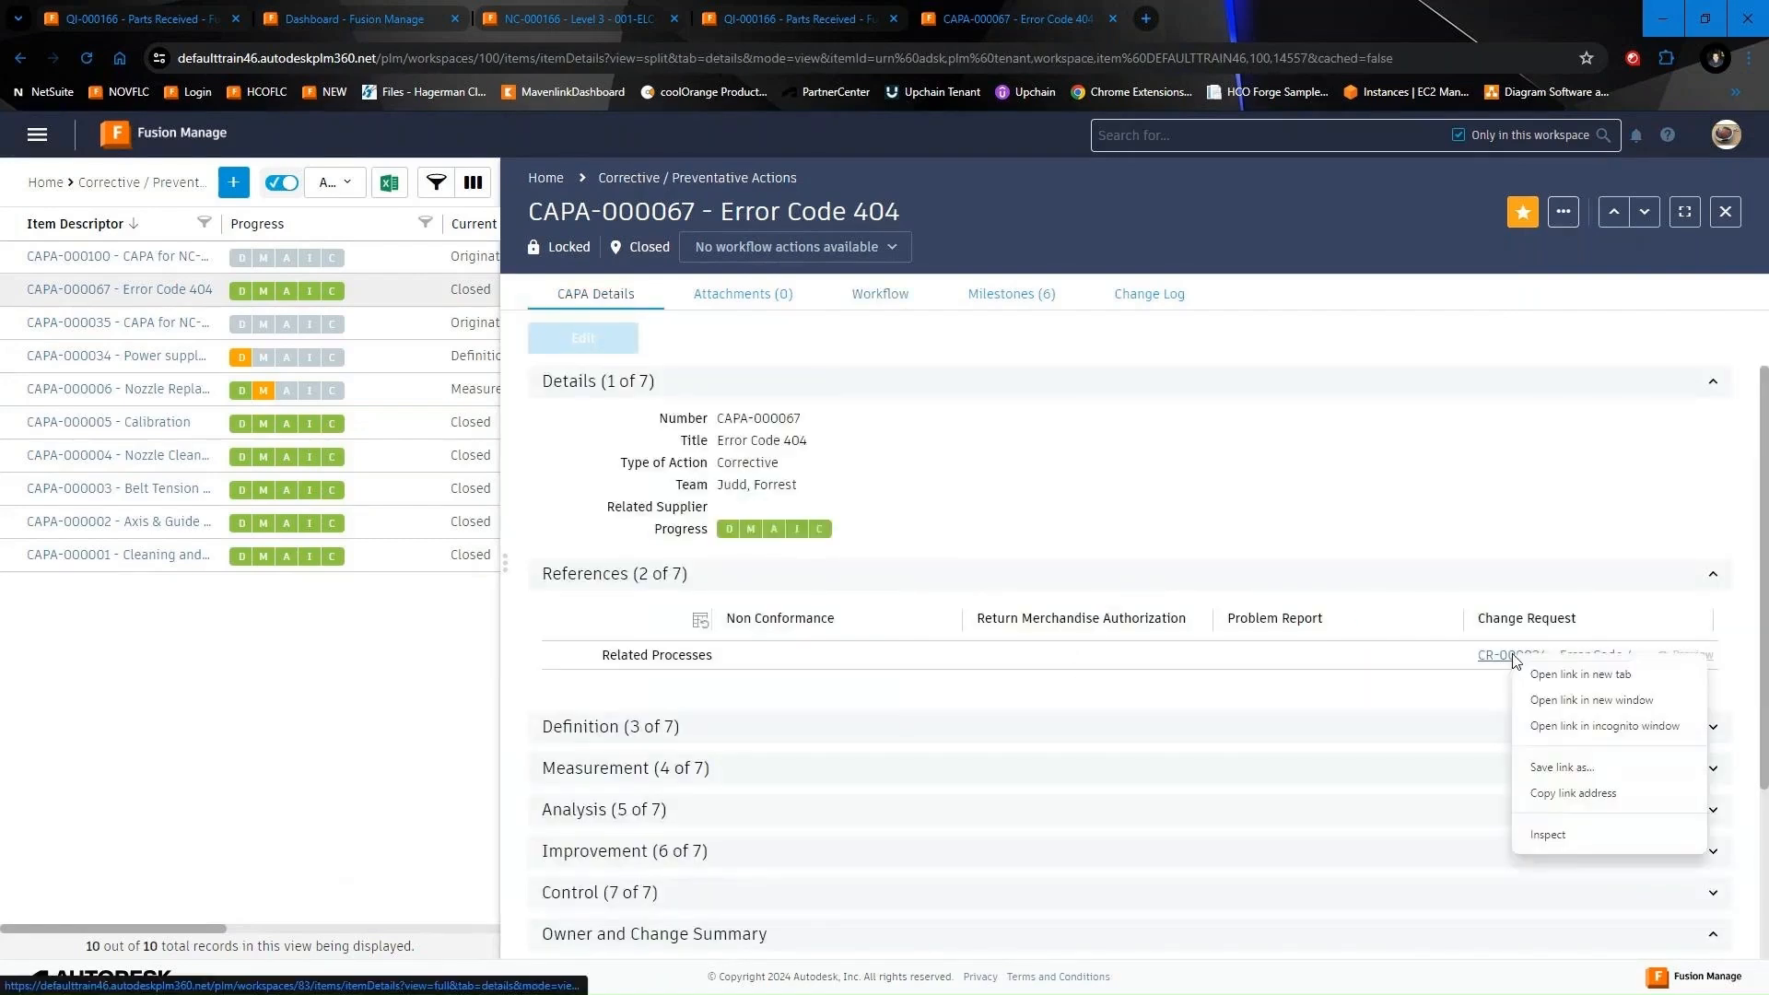
{"action": "left_click", "coordinate": [1571, 676]}
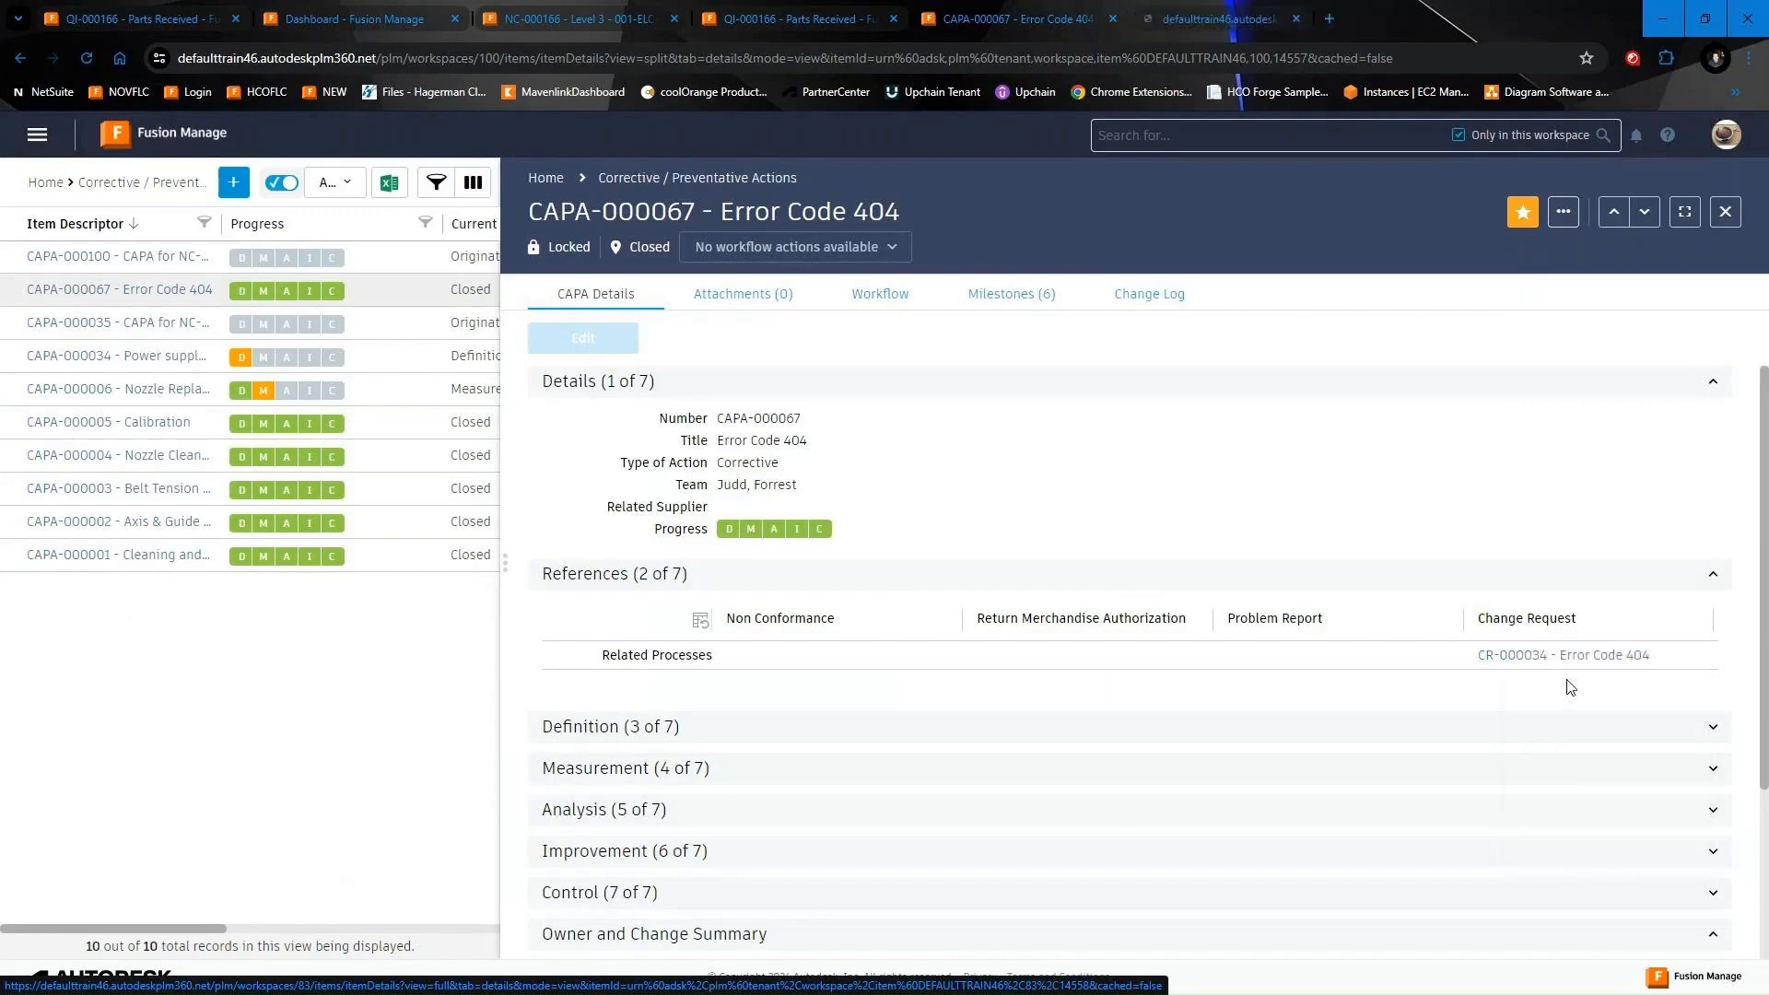
{"action": "left_click", "coordinate": [1251, 21]}
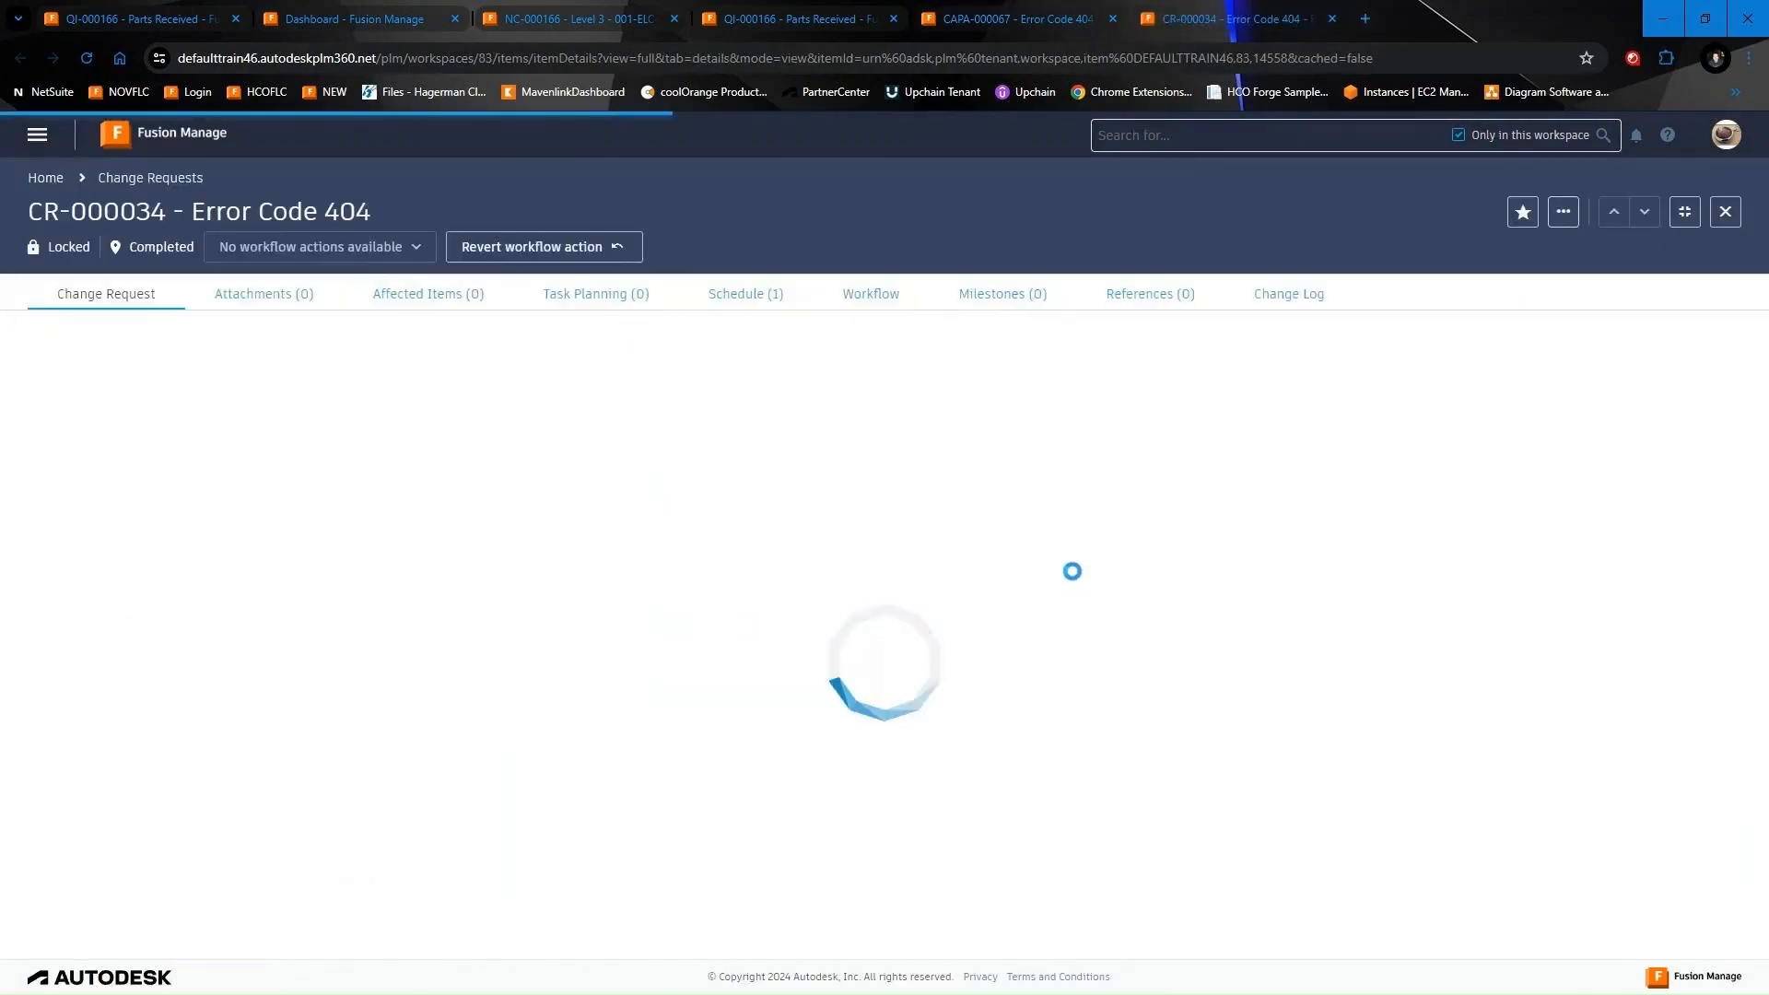
Review the change request's header and status sections, expand Stakeholders, and examine its workflow map
{"action": "scroll", "coordinate": [829, 590], "scroll_direction": "down", "scroll_amount": 1}
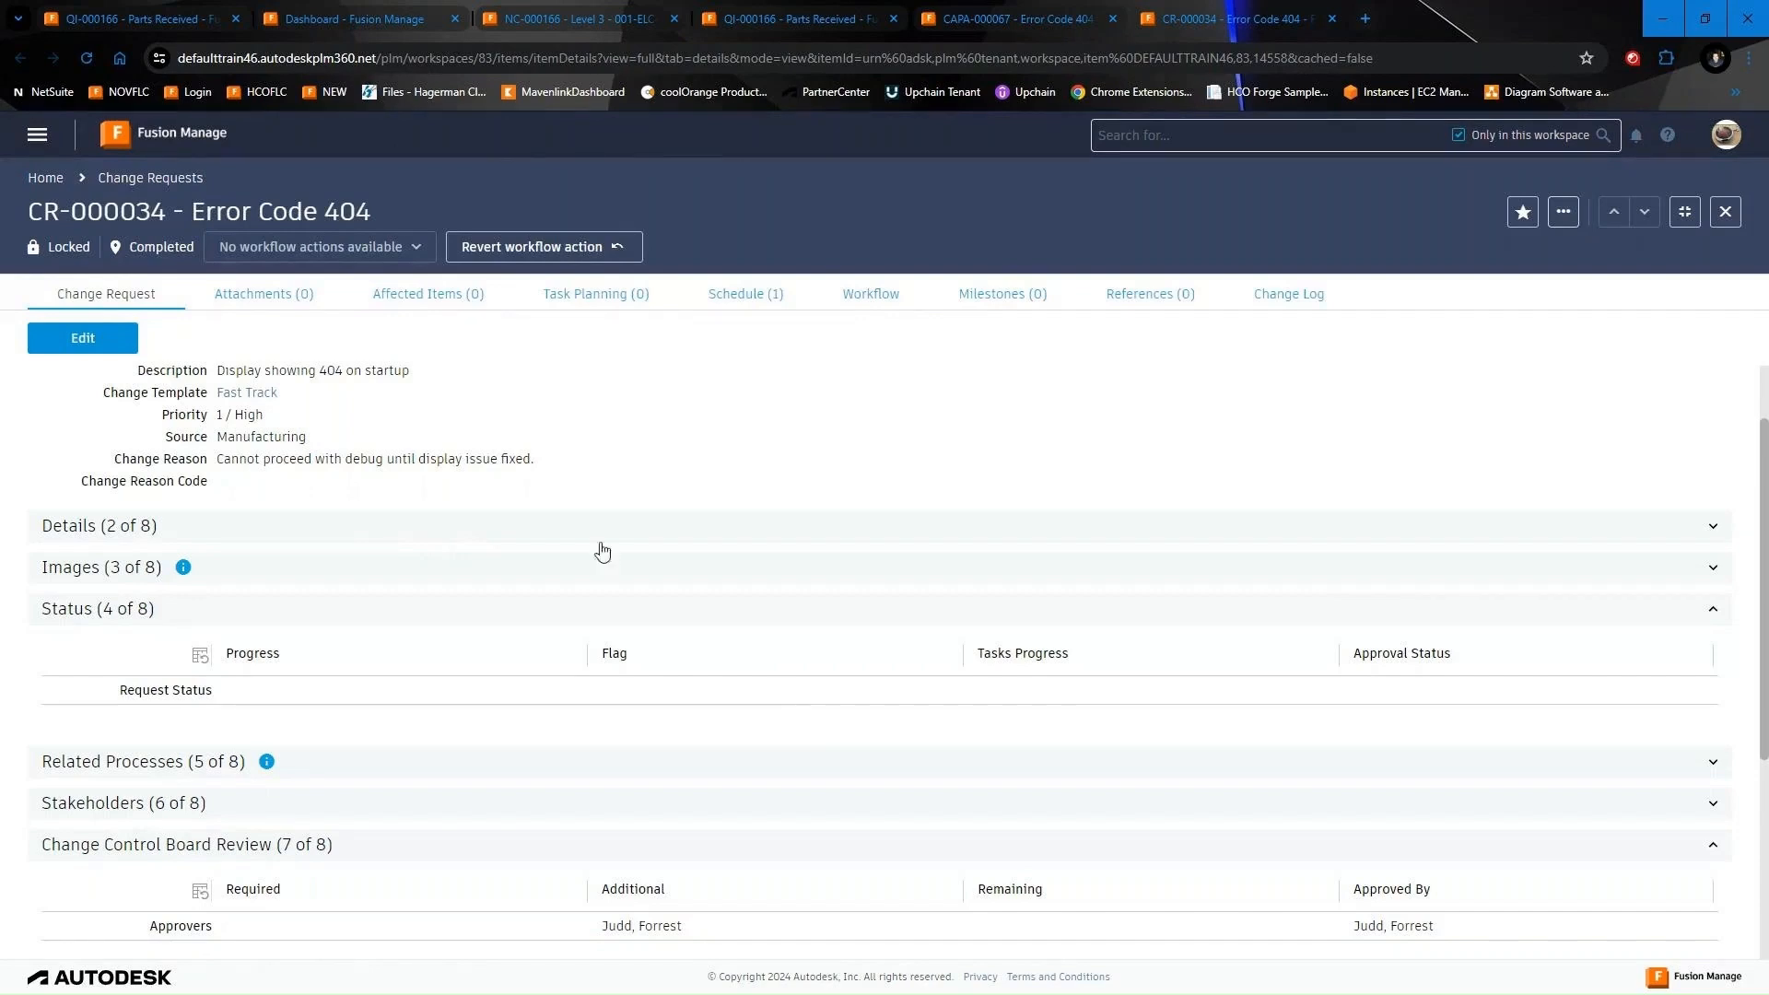
{"action": "scroll", "coordinate": [411, 429], "scroll_direction": "up", "scroll_amount": 1}
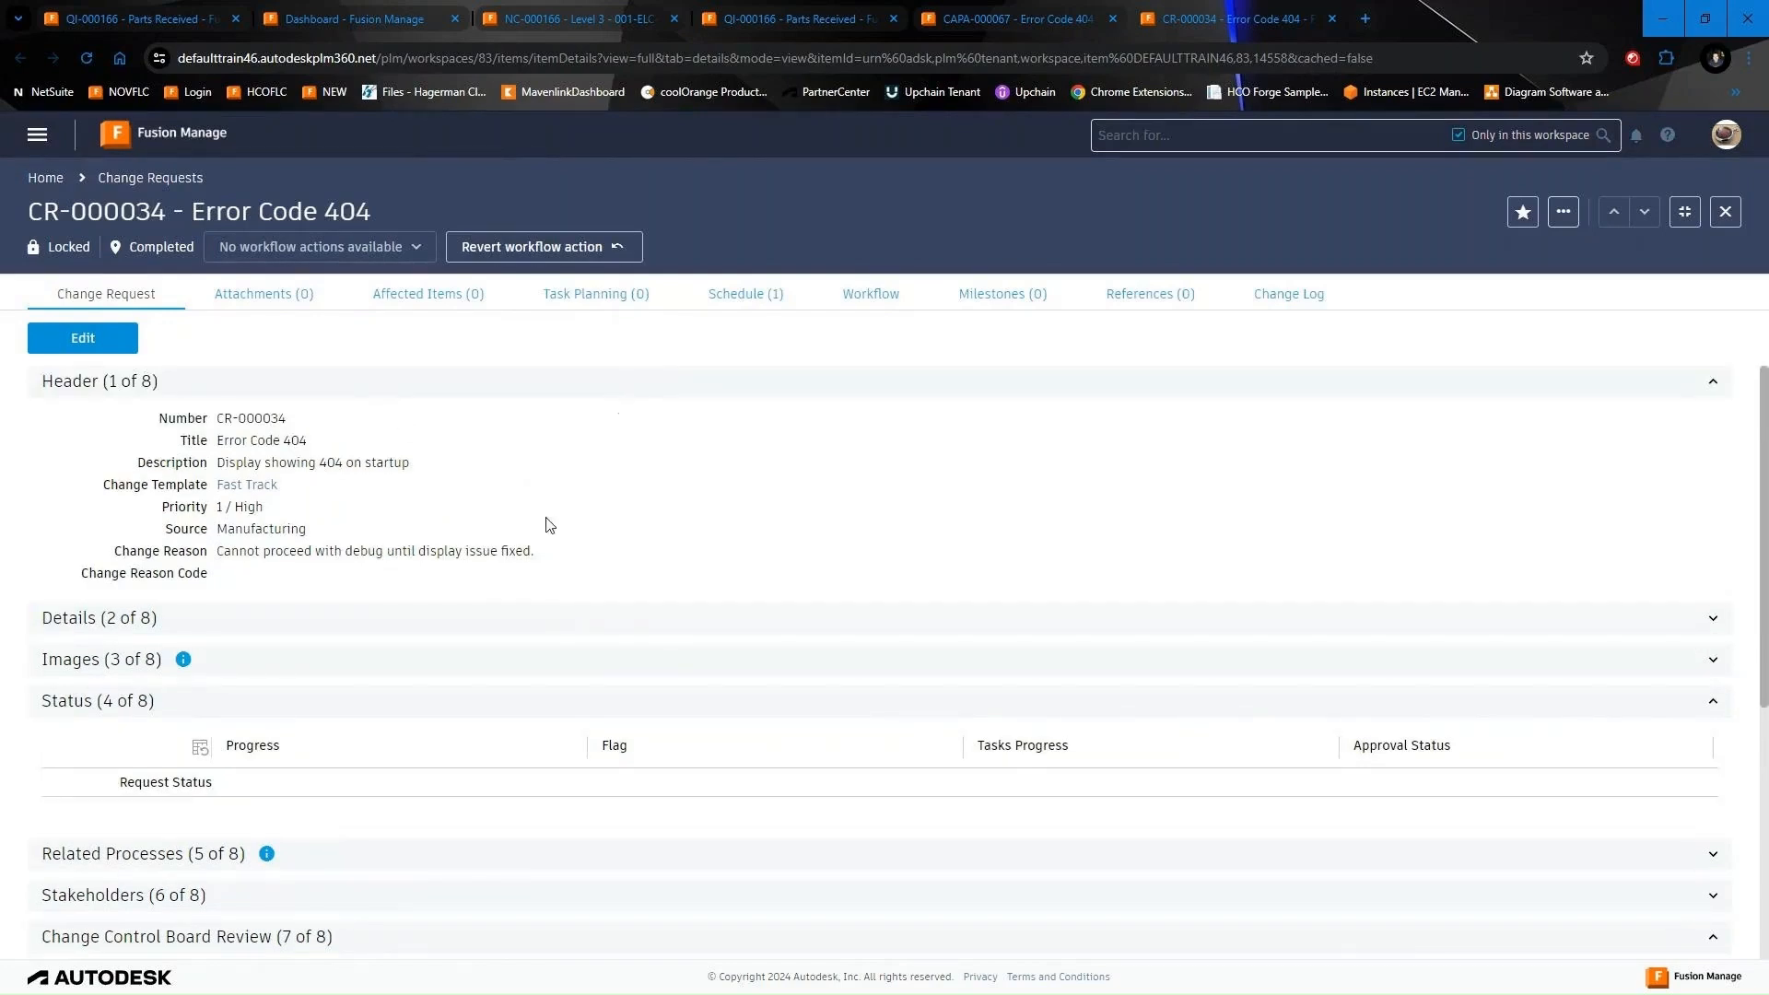
{"action": "scroll", "coordinate": [471, 639], "scroll_direction": "down", "scroll_amount": 1}
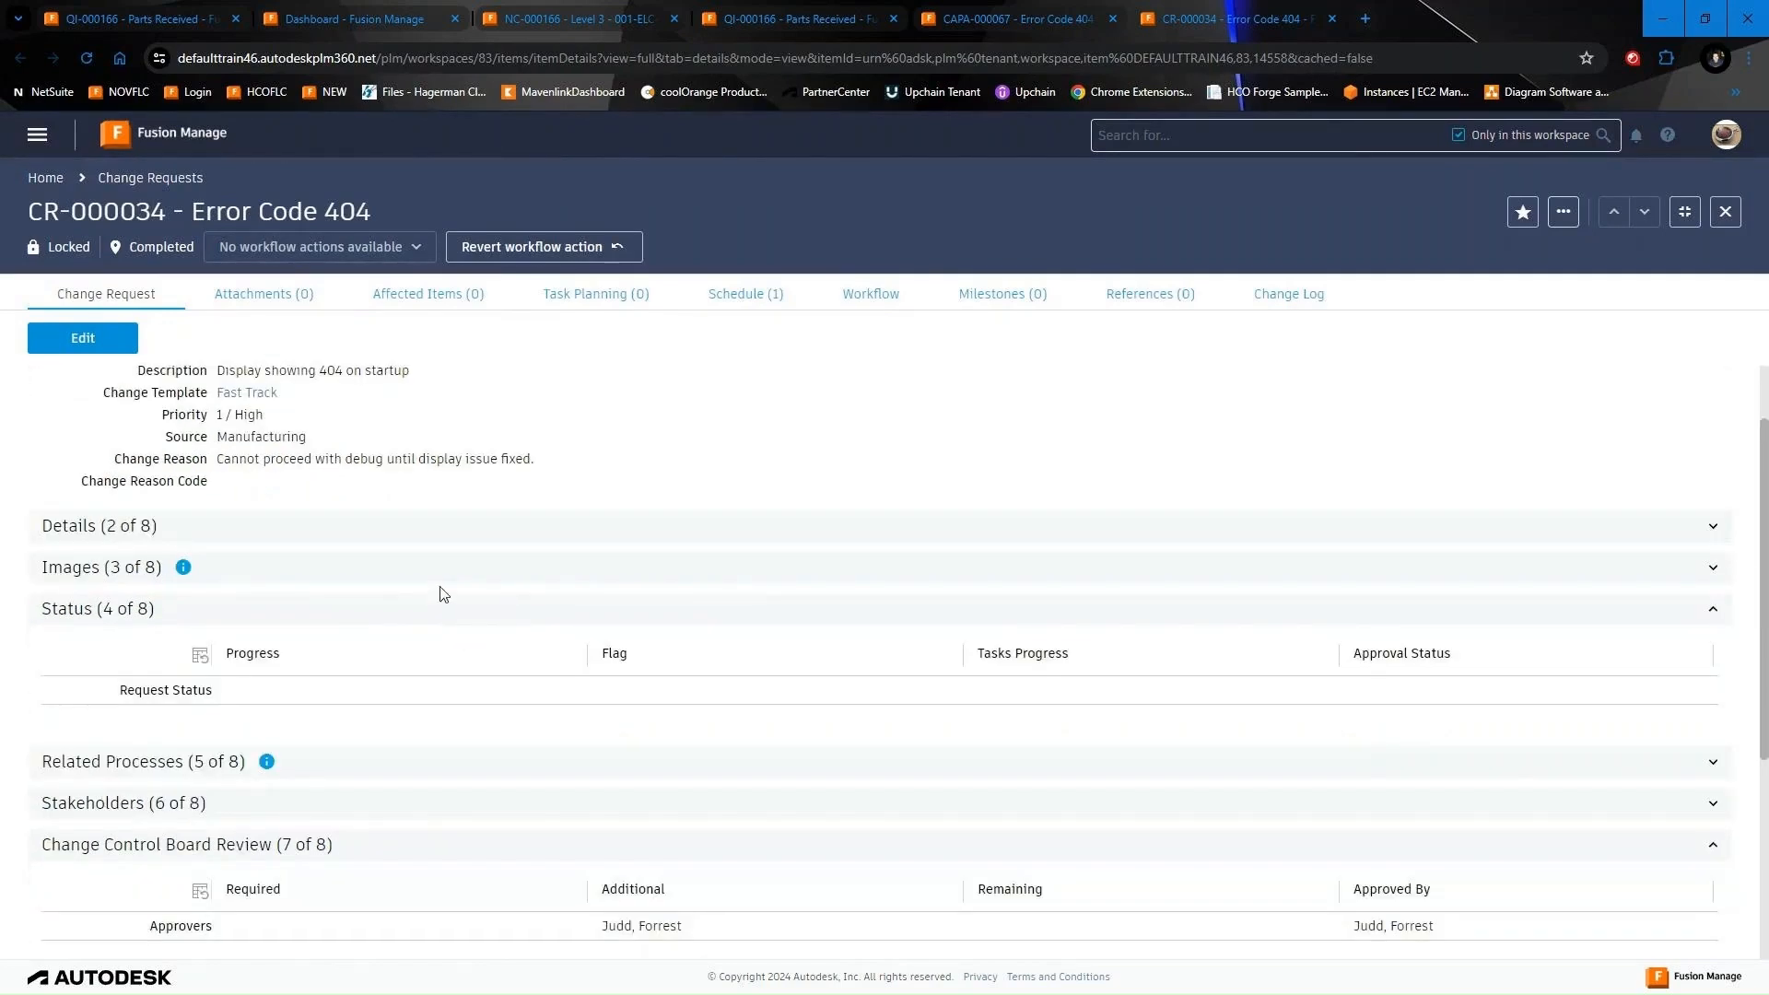
{"action": "left_click", "coordinate": [371, 802]}
{"action": "scroll", "coordinate": [360, 802], "scroll_direction": "down", "scroll_amount": 4}
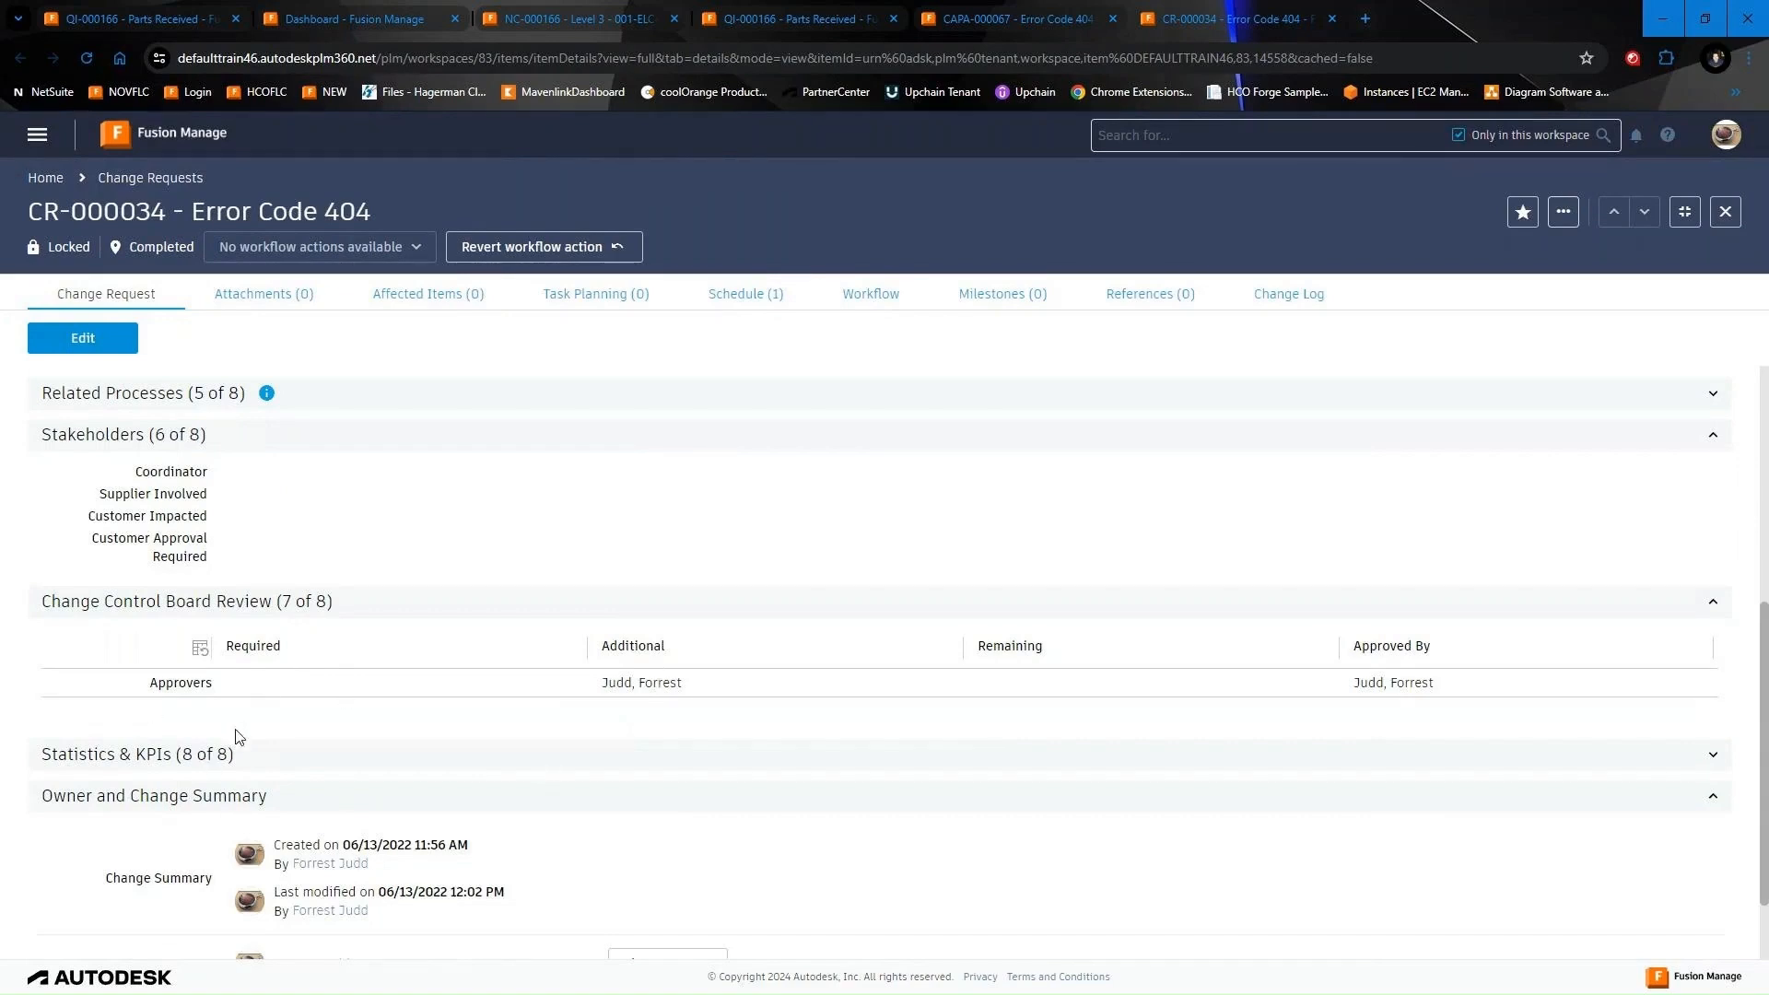
{"action": "left_click", "coordinate": [876, 295]}
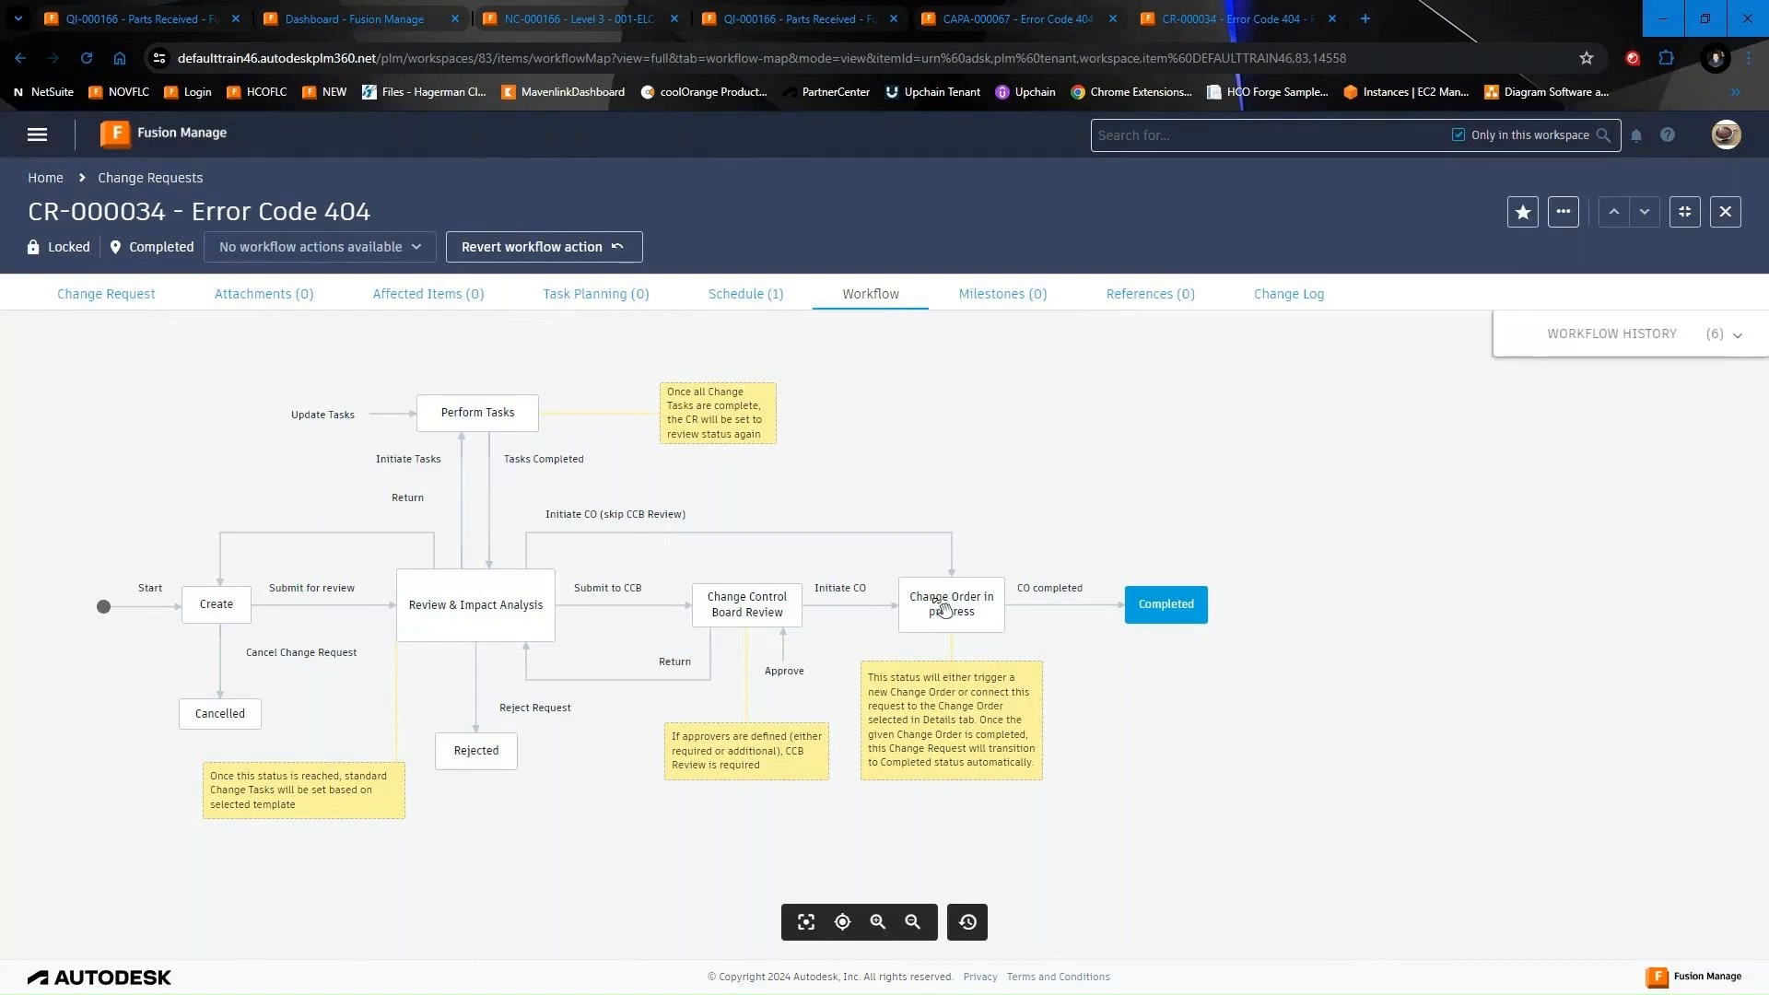
Expand the change request's Related Processes section and open change order CO-000136 - Error Code 404 in a new browser tab
{"action": "left_click", "coordinate": [99, 301]}
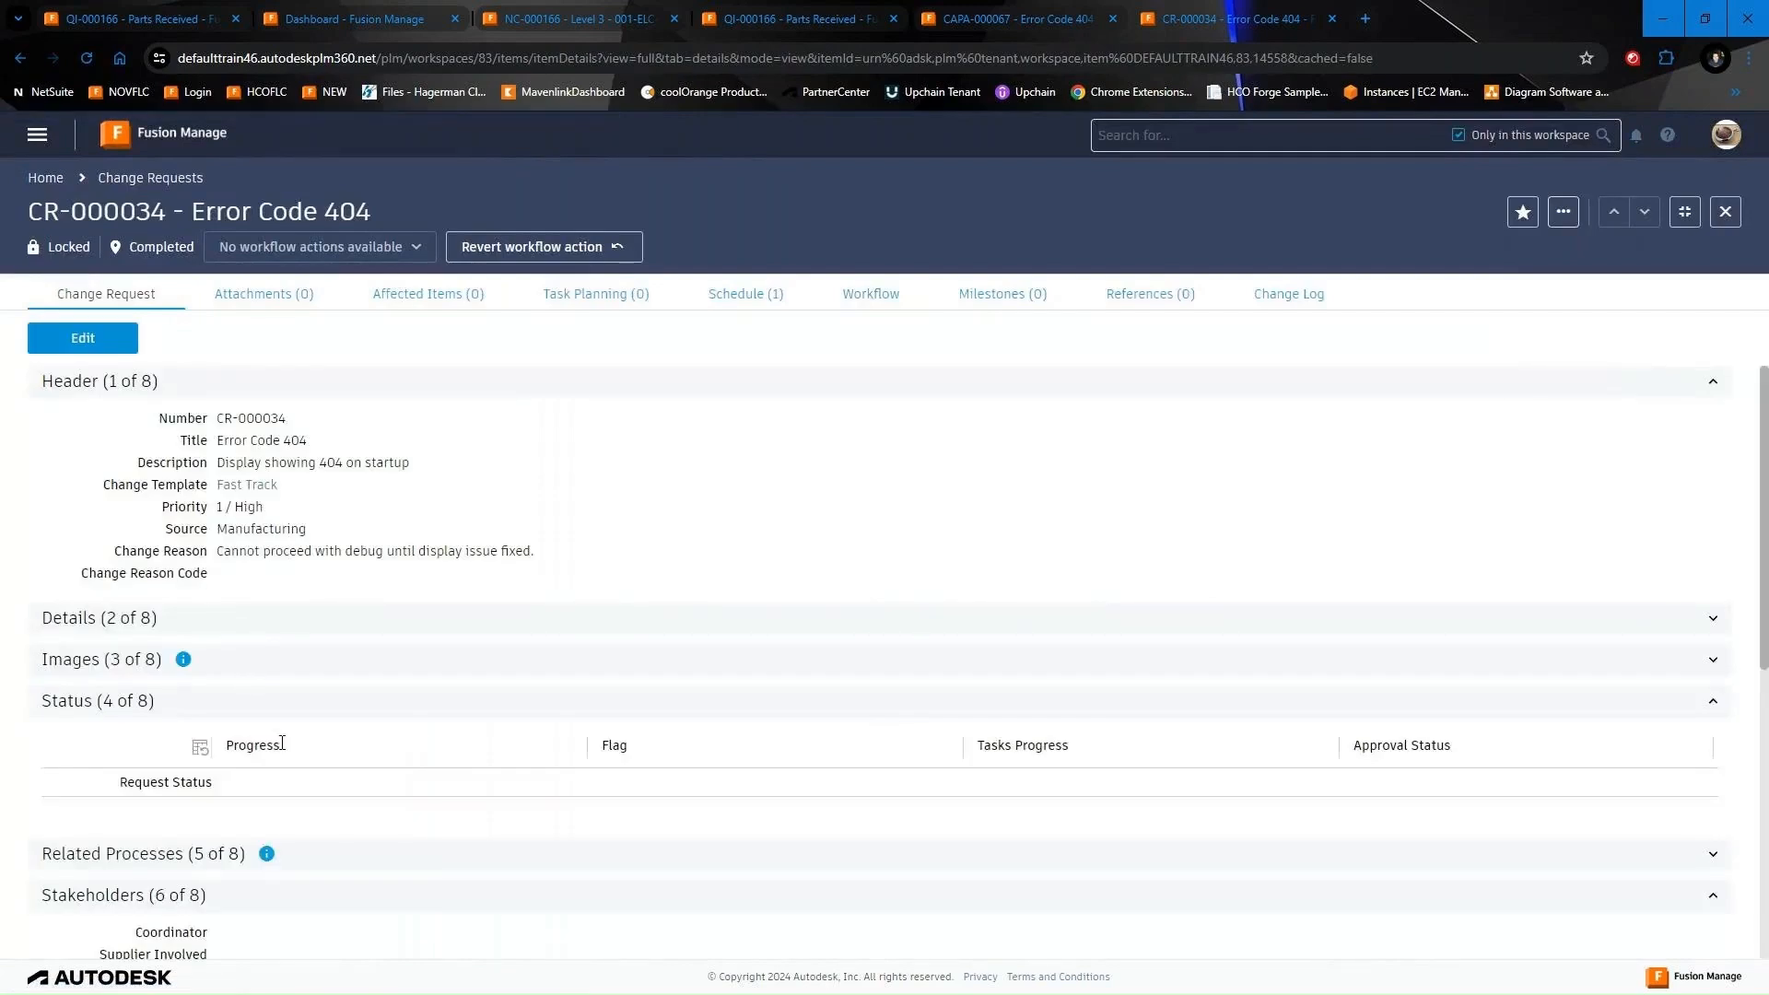
{"action": "scroll", "coordinate": [304, 719], "scroll_direction": "down", "scroll_amount": 2}
{"action": "left_click", "coordinate": [334, 679]}
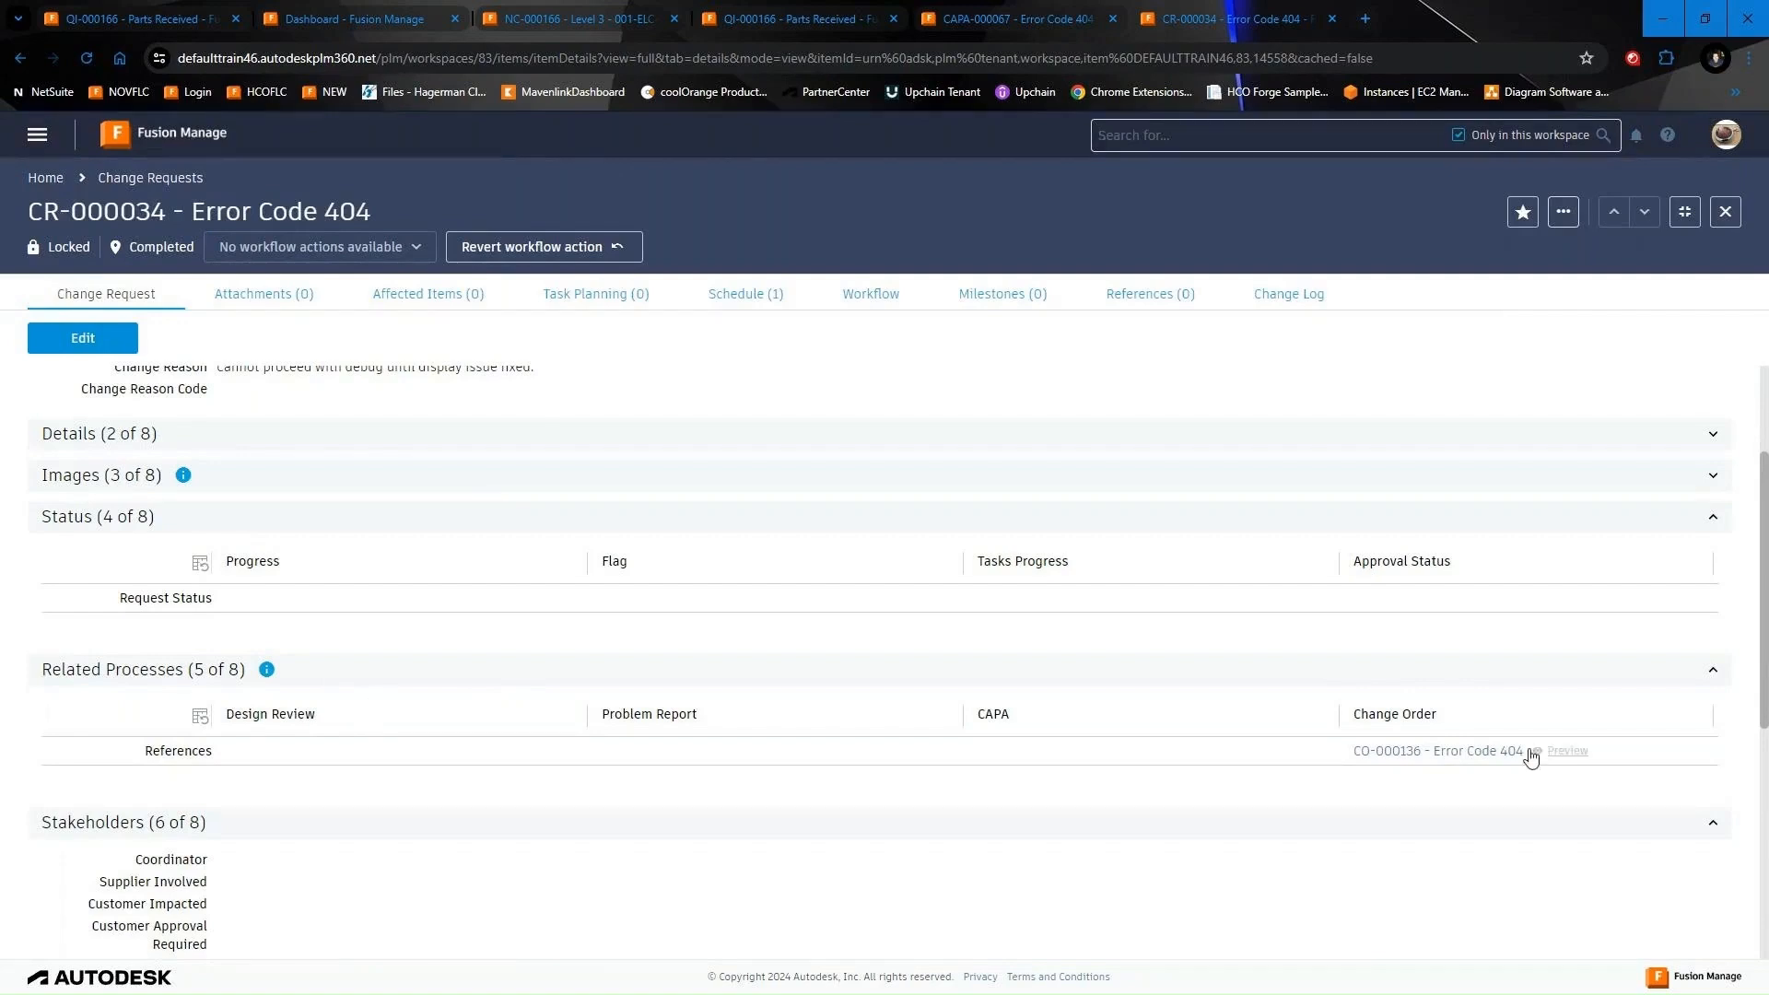
{"action": "right_click", "coordinate": [1412, 753]}
{"action": "left_click", "coordinate": [1481, 776]}
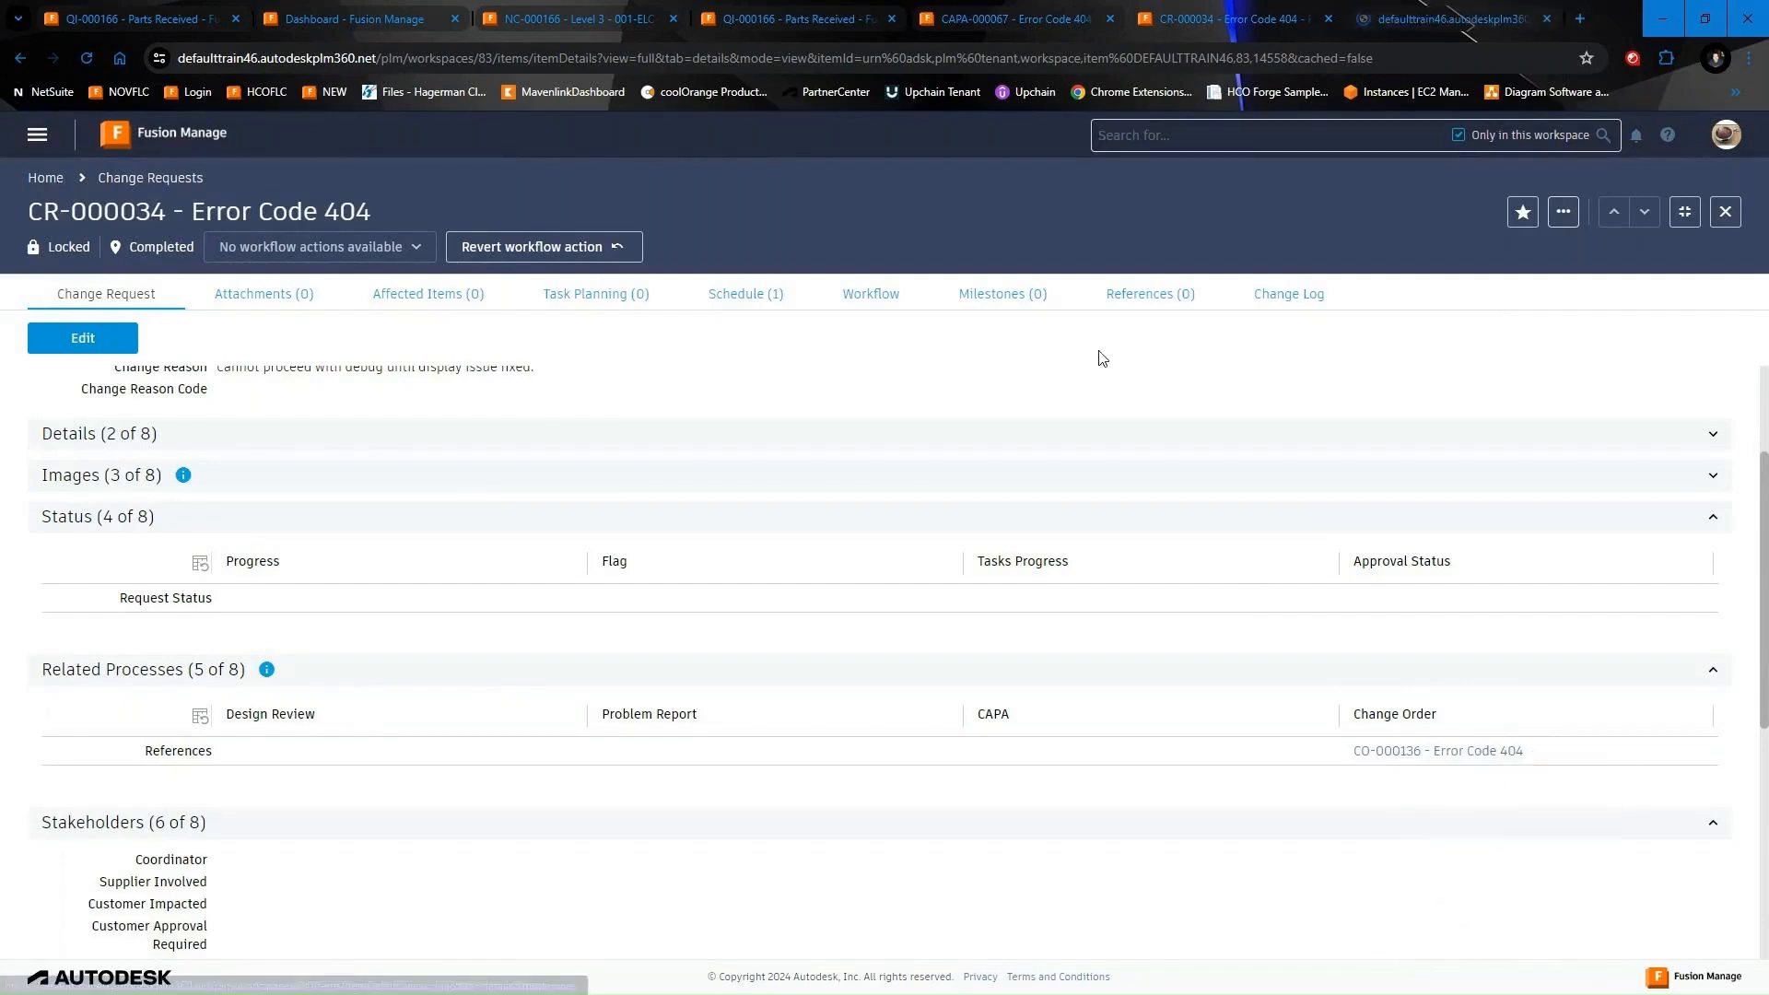
Switch to change order CO-000136 and examine its affected items and approval workflow map
{"action": "left_click", "coordinate": [1420, 24]}
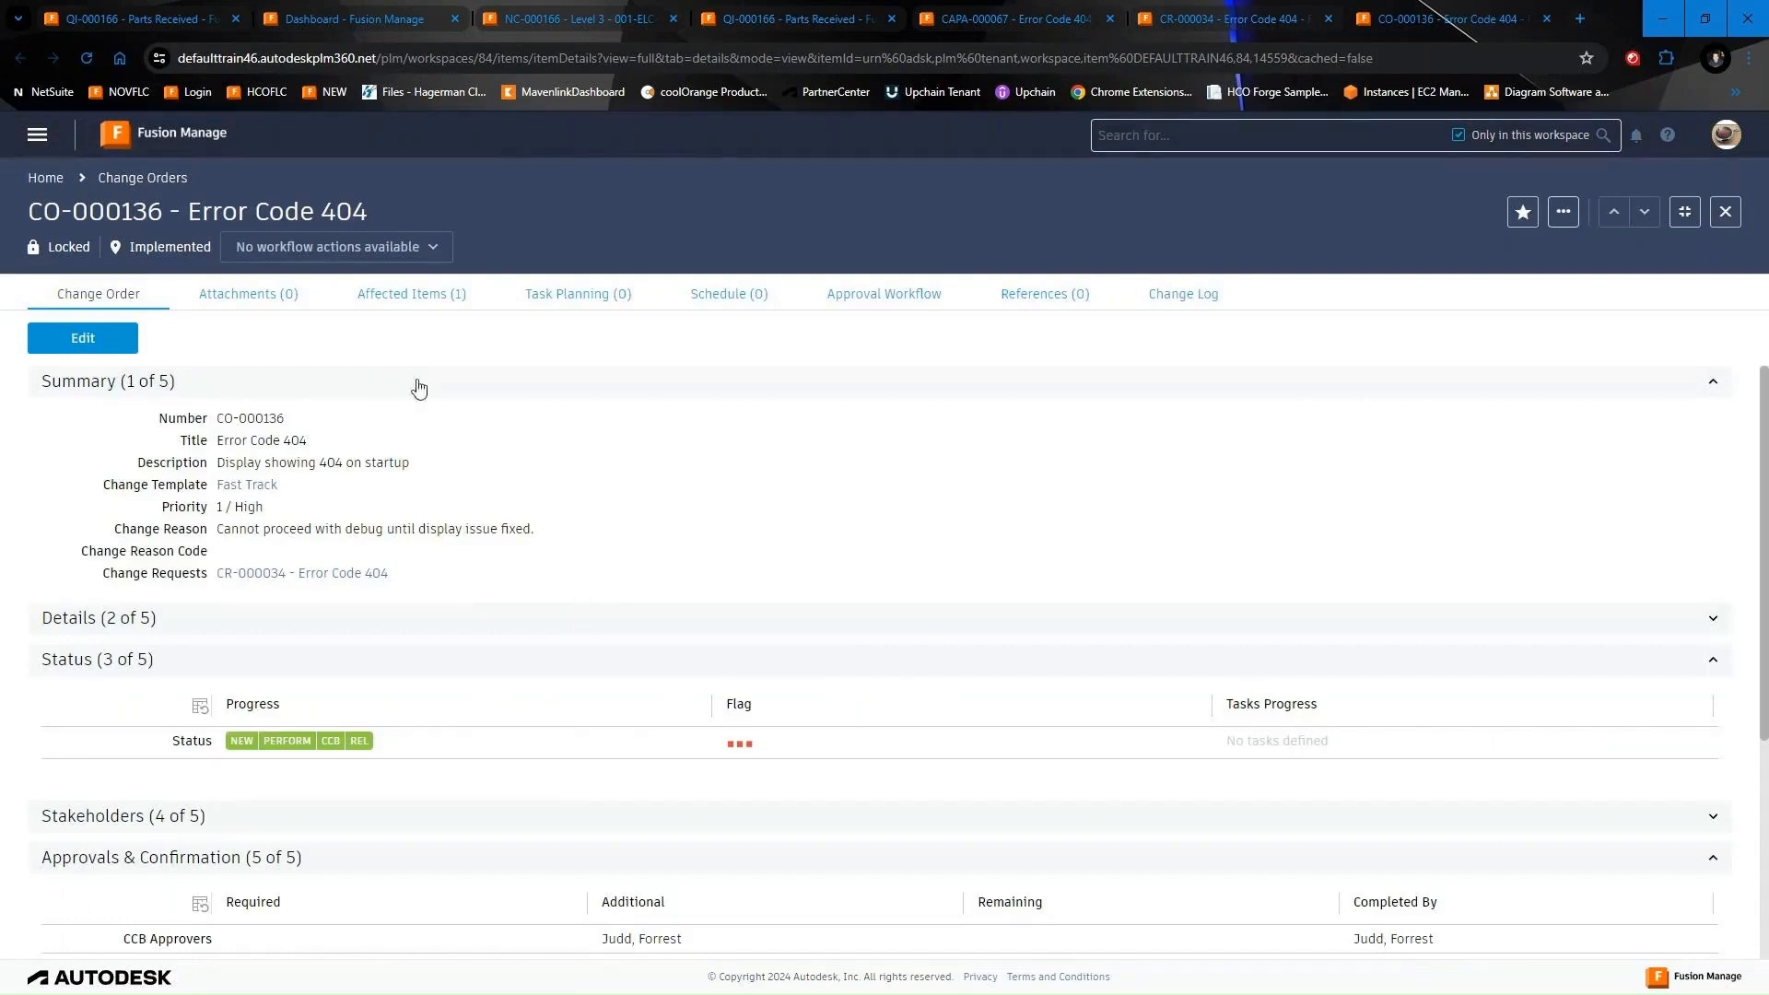
{"action": "left_click", "coordinate": [411, 295]}
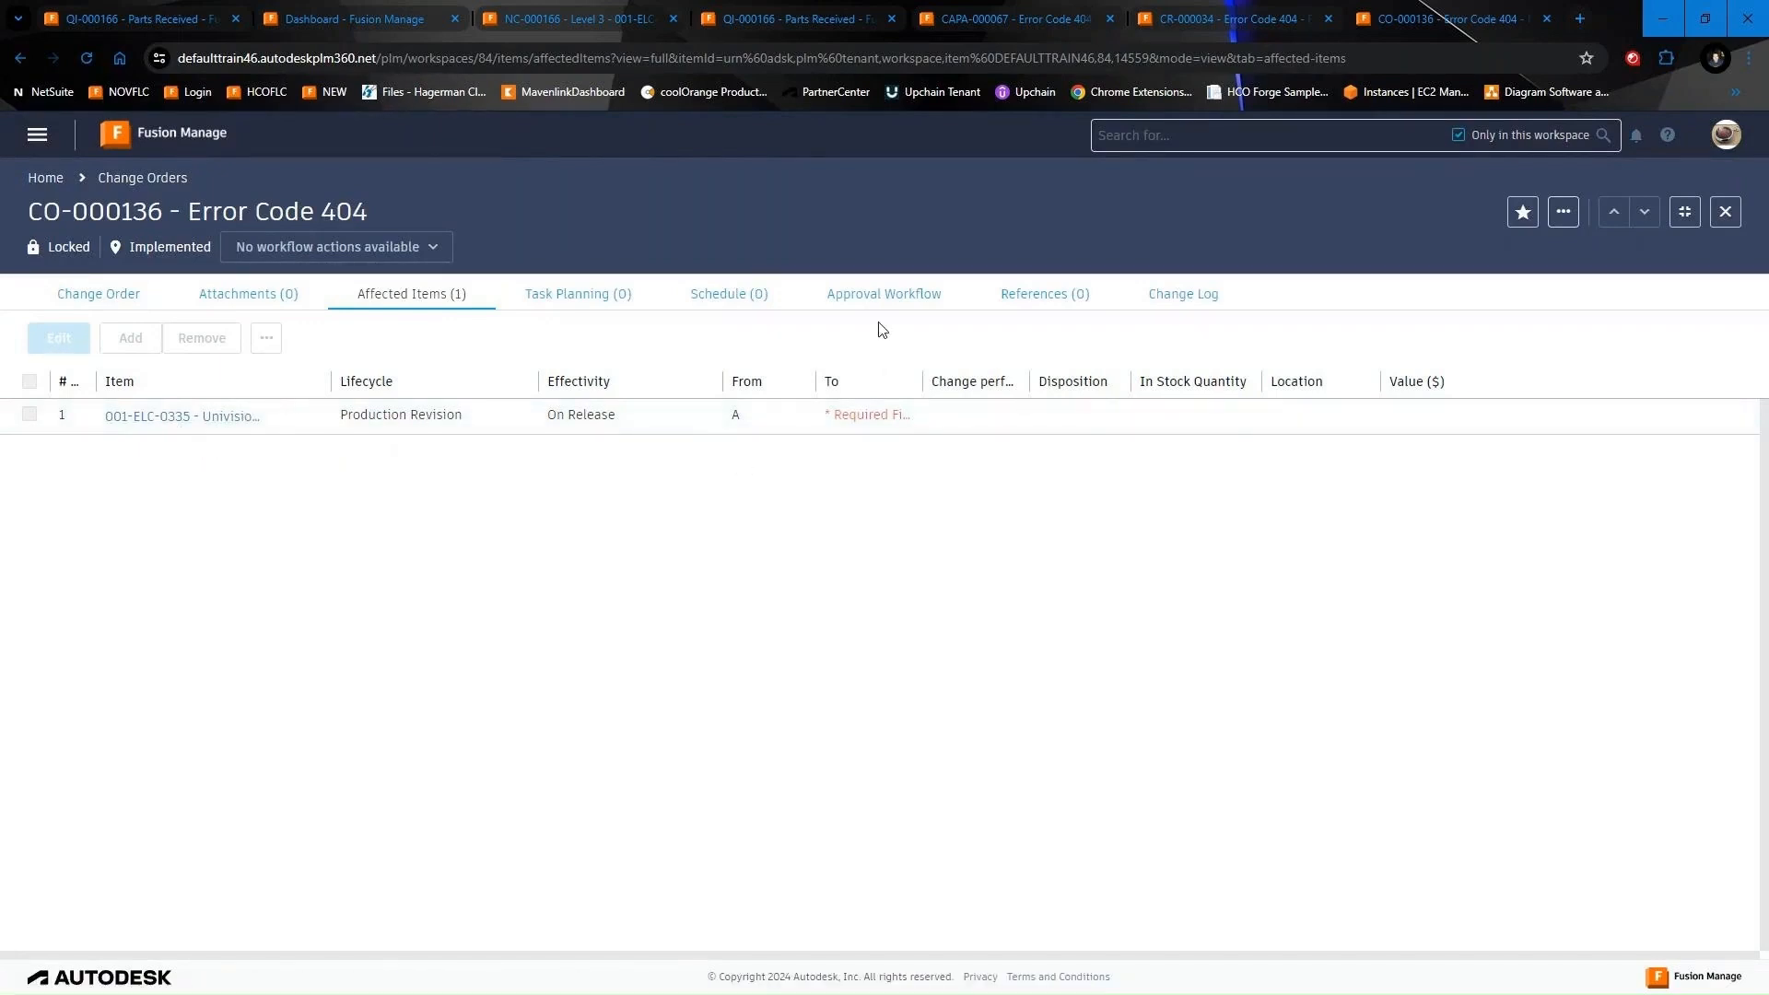
{"action": "left_click", "coordinate": [871, 300]}
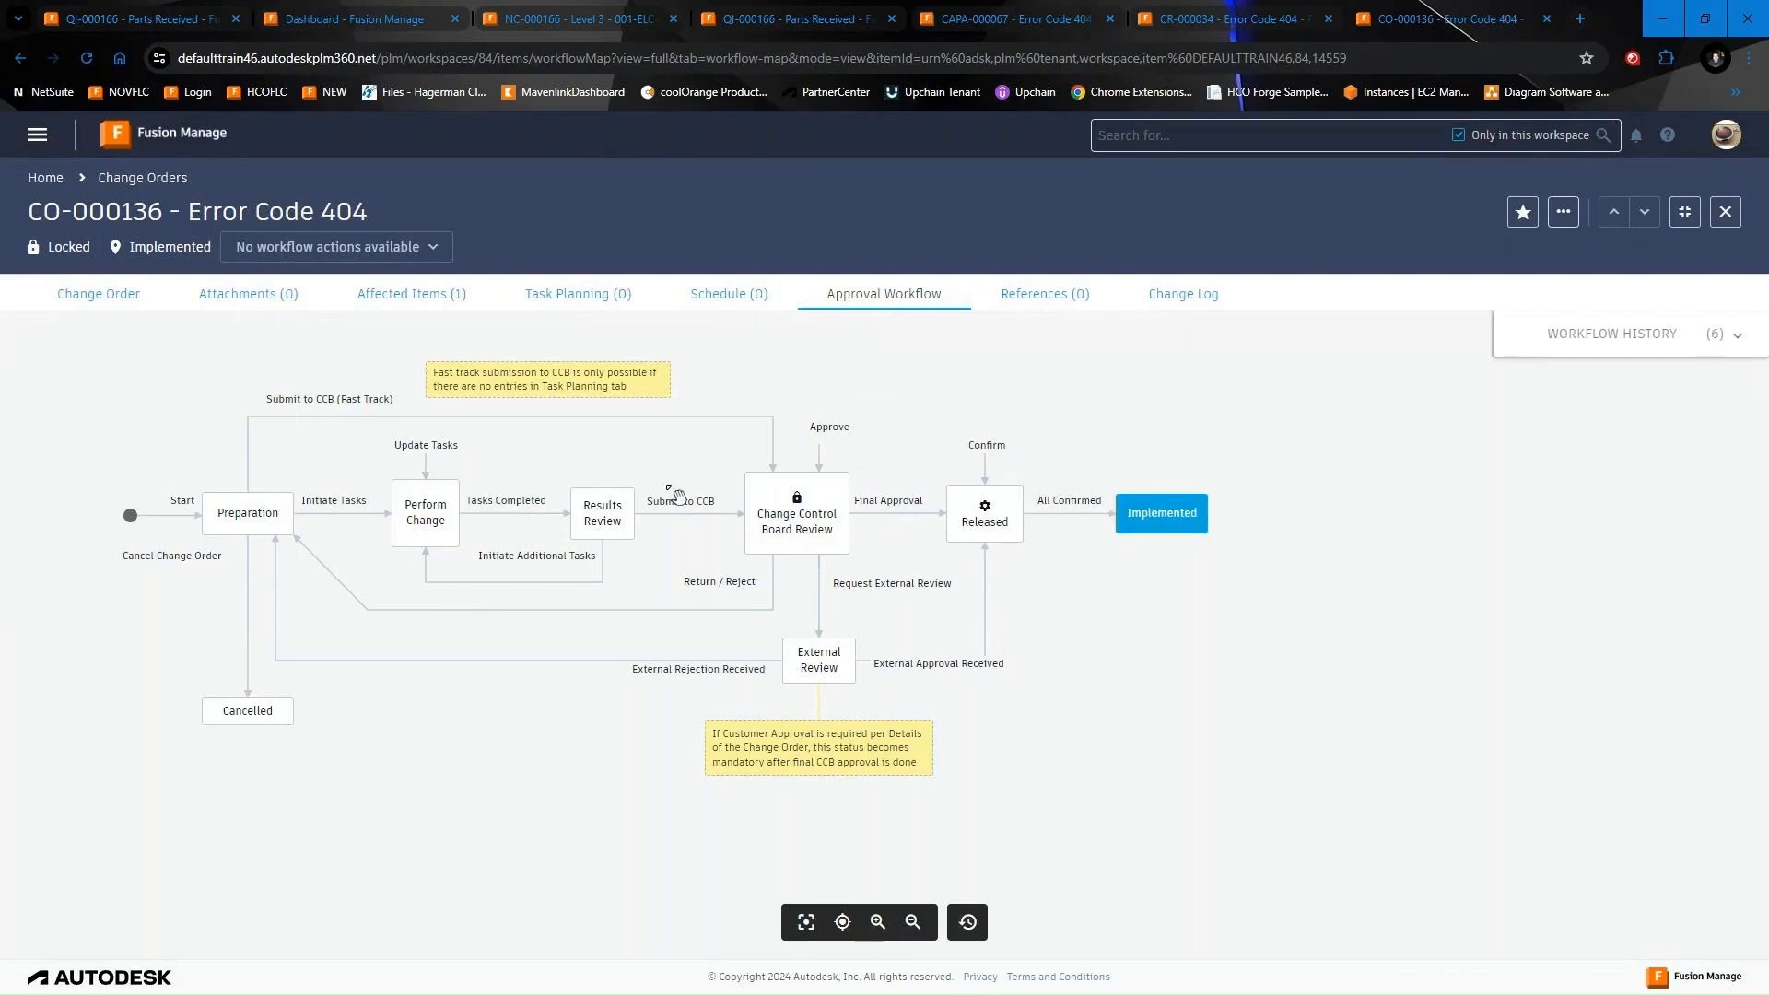
Revisit the workflow maps of CAPA-000067 and change request CR-000034 to trace how the processes connect
{"action": "left_click", "coordinate": [995, 20]}
{"action": "left_click", "coordinate": [882, 295]}
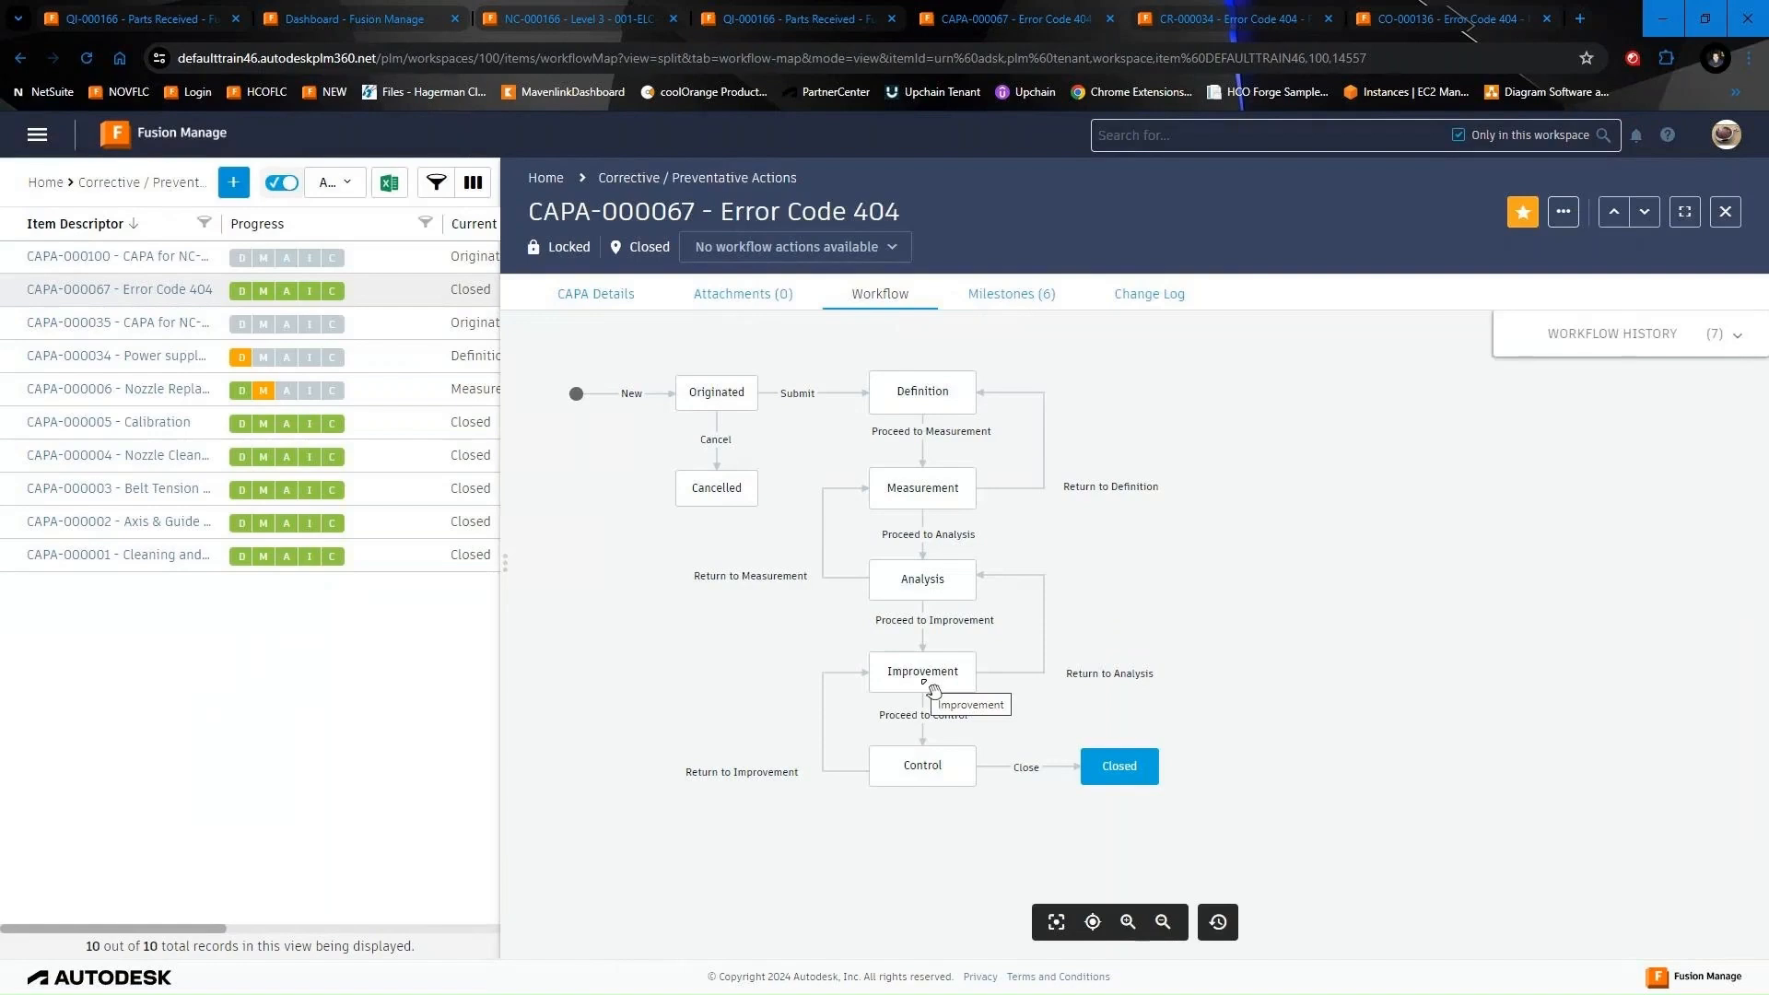
{"action": "left_click", "coordinate": [1215, 21]}
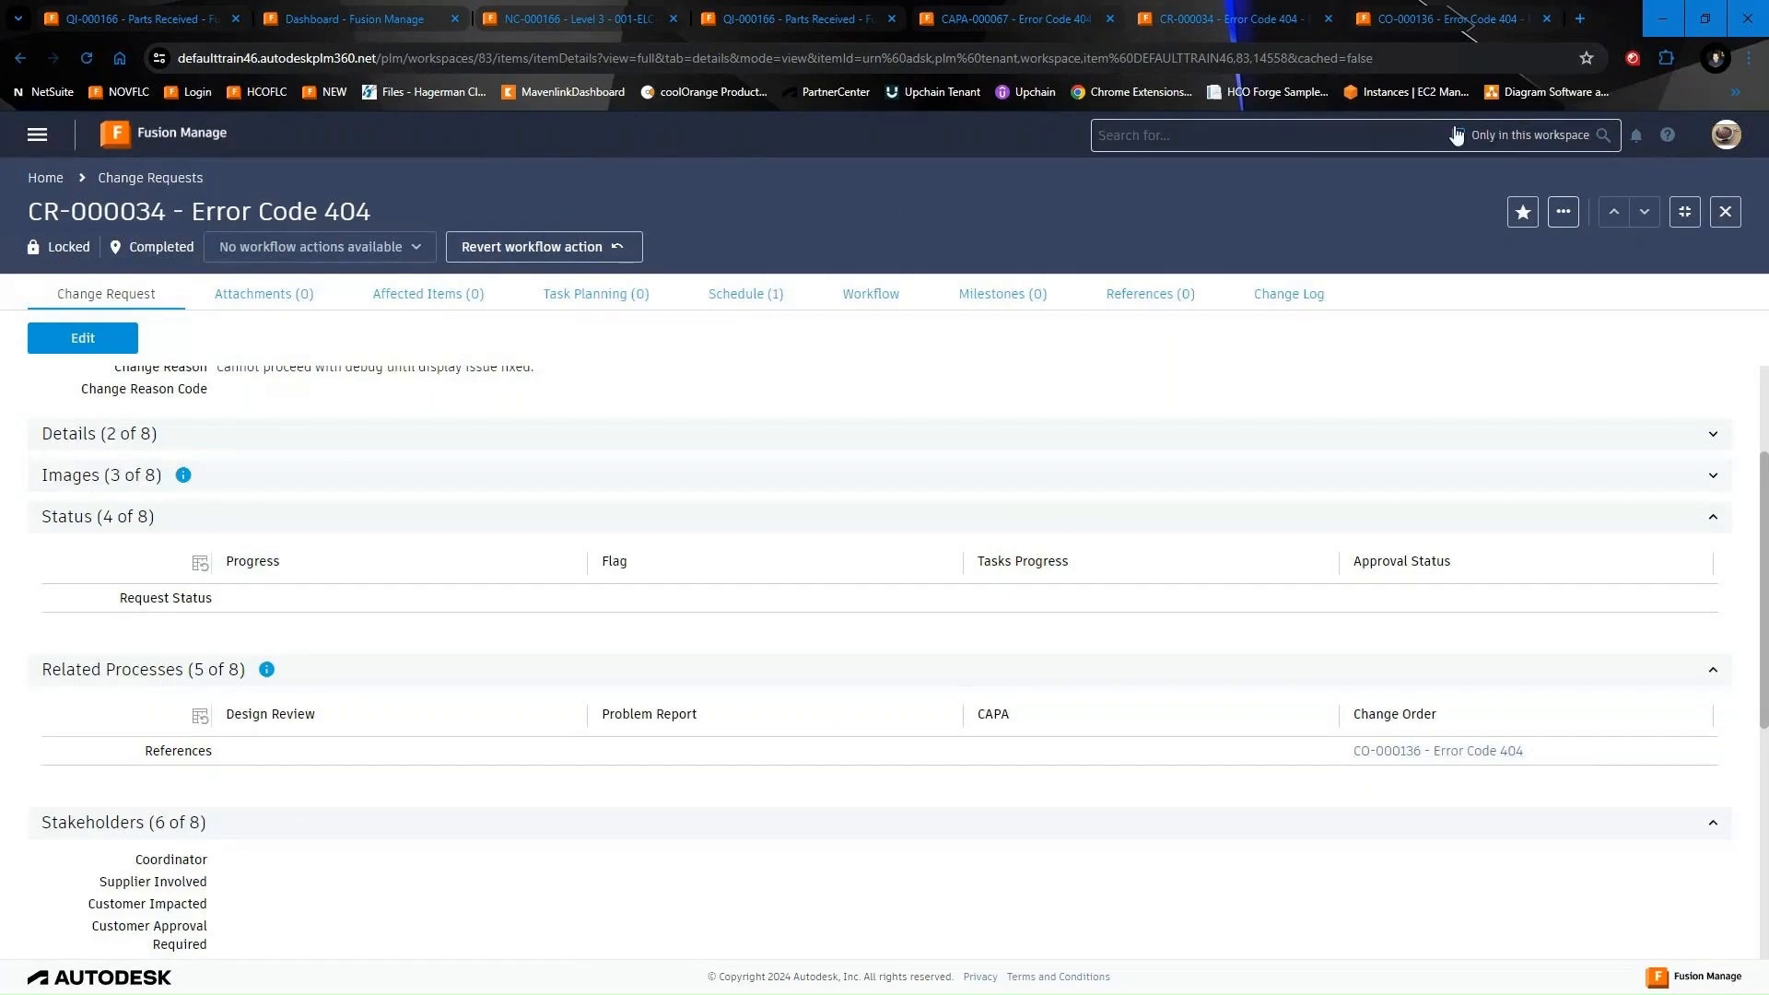
{"action": "left_click", "coordinate": [1442, 20]}
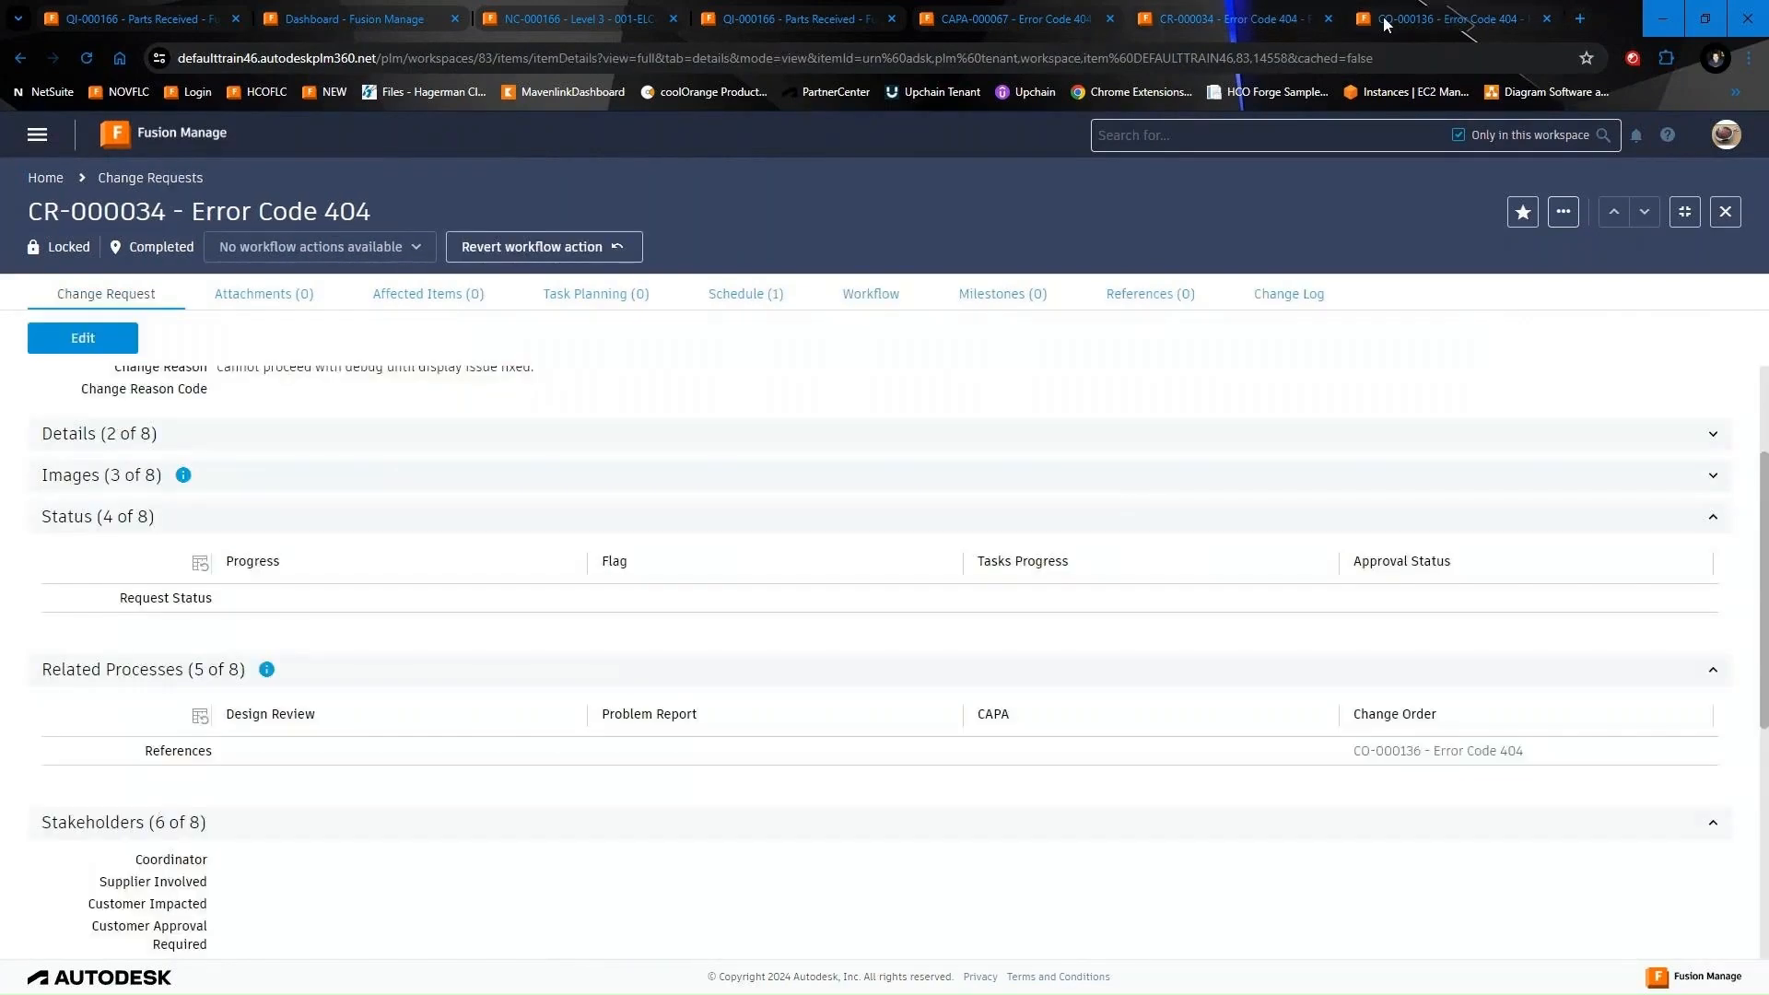
{"action": "left_click", "coordinate": [1246, 20]}
{"action": "left_click", "coordinate": [870, 293]}
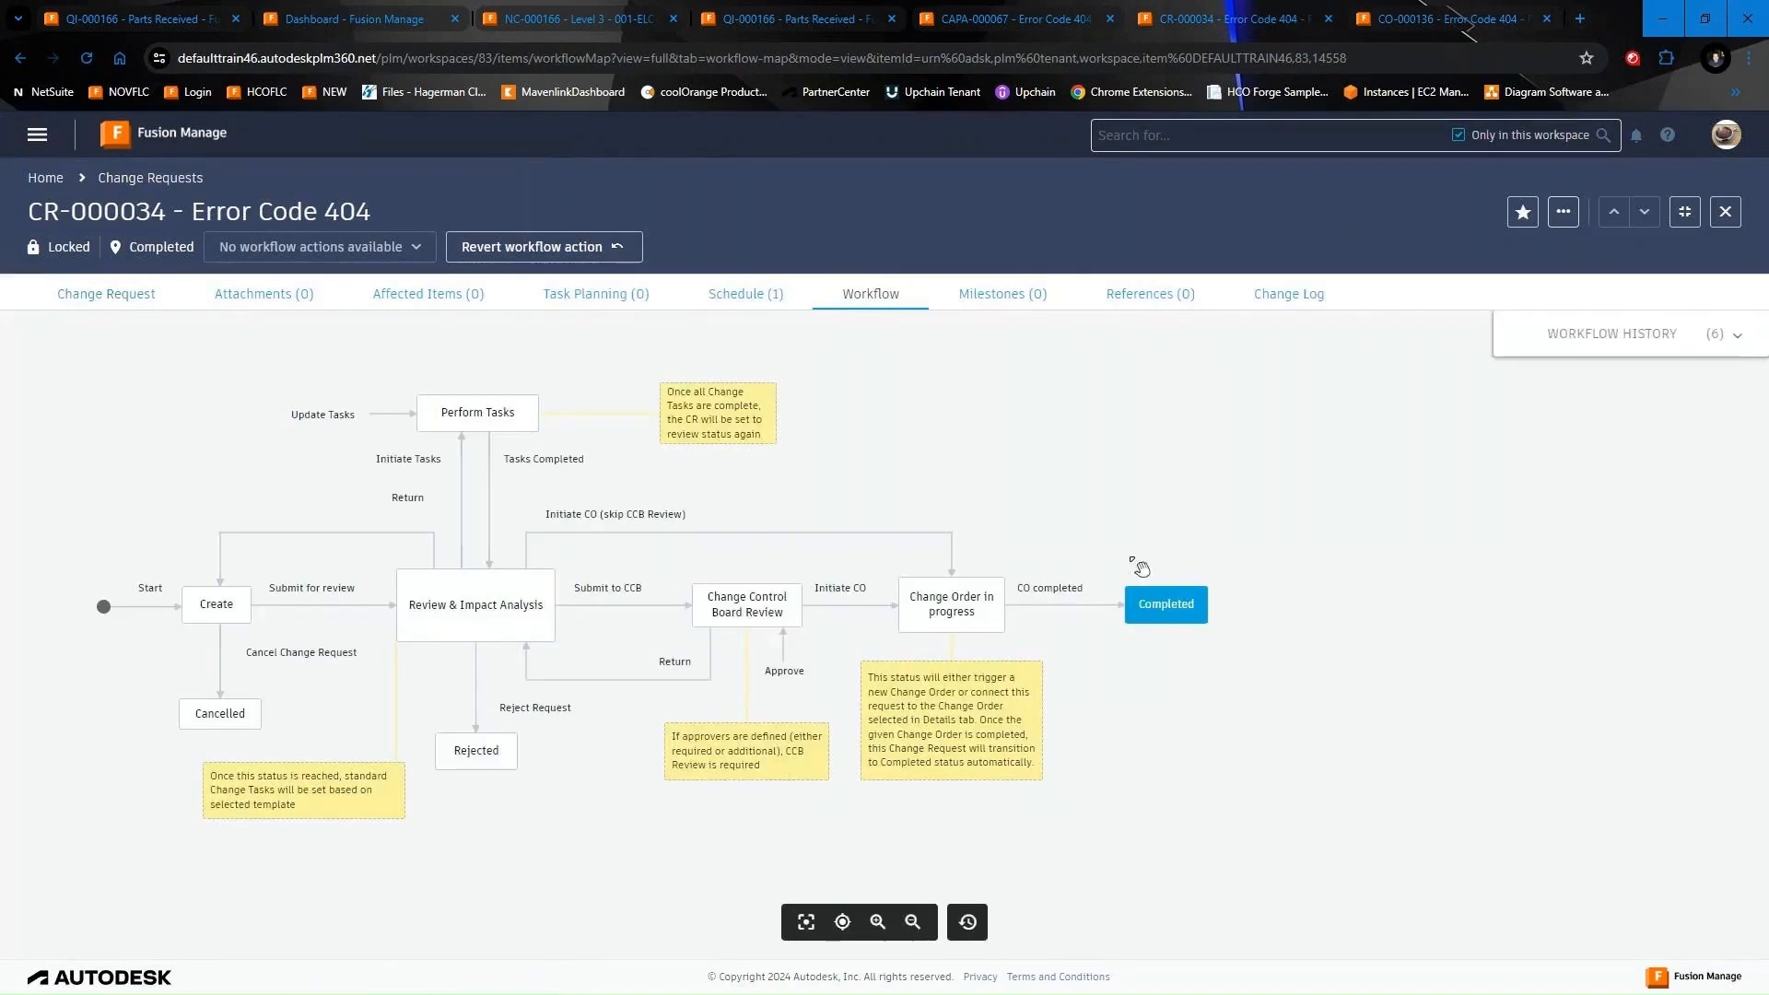
Return to non-conformance NC-000166, check its Closing section, and examine its workflow map around the CAPA In Progress state
{"action": "left_click", "coordinate": [982, 26]}
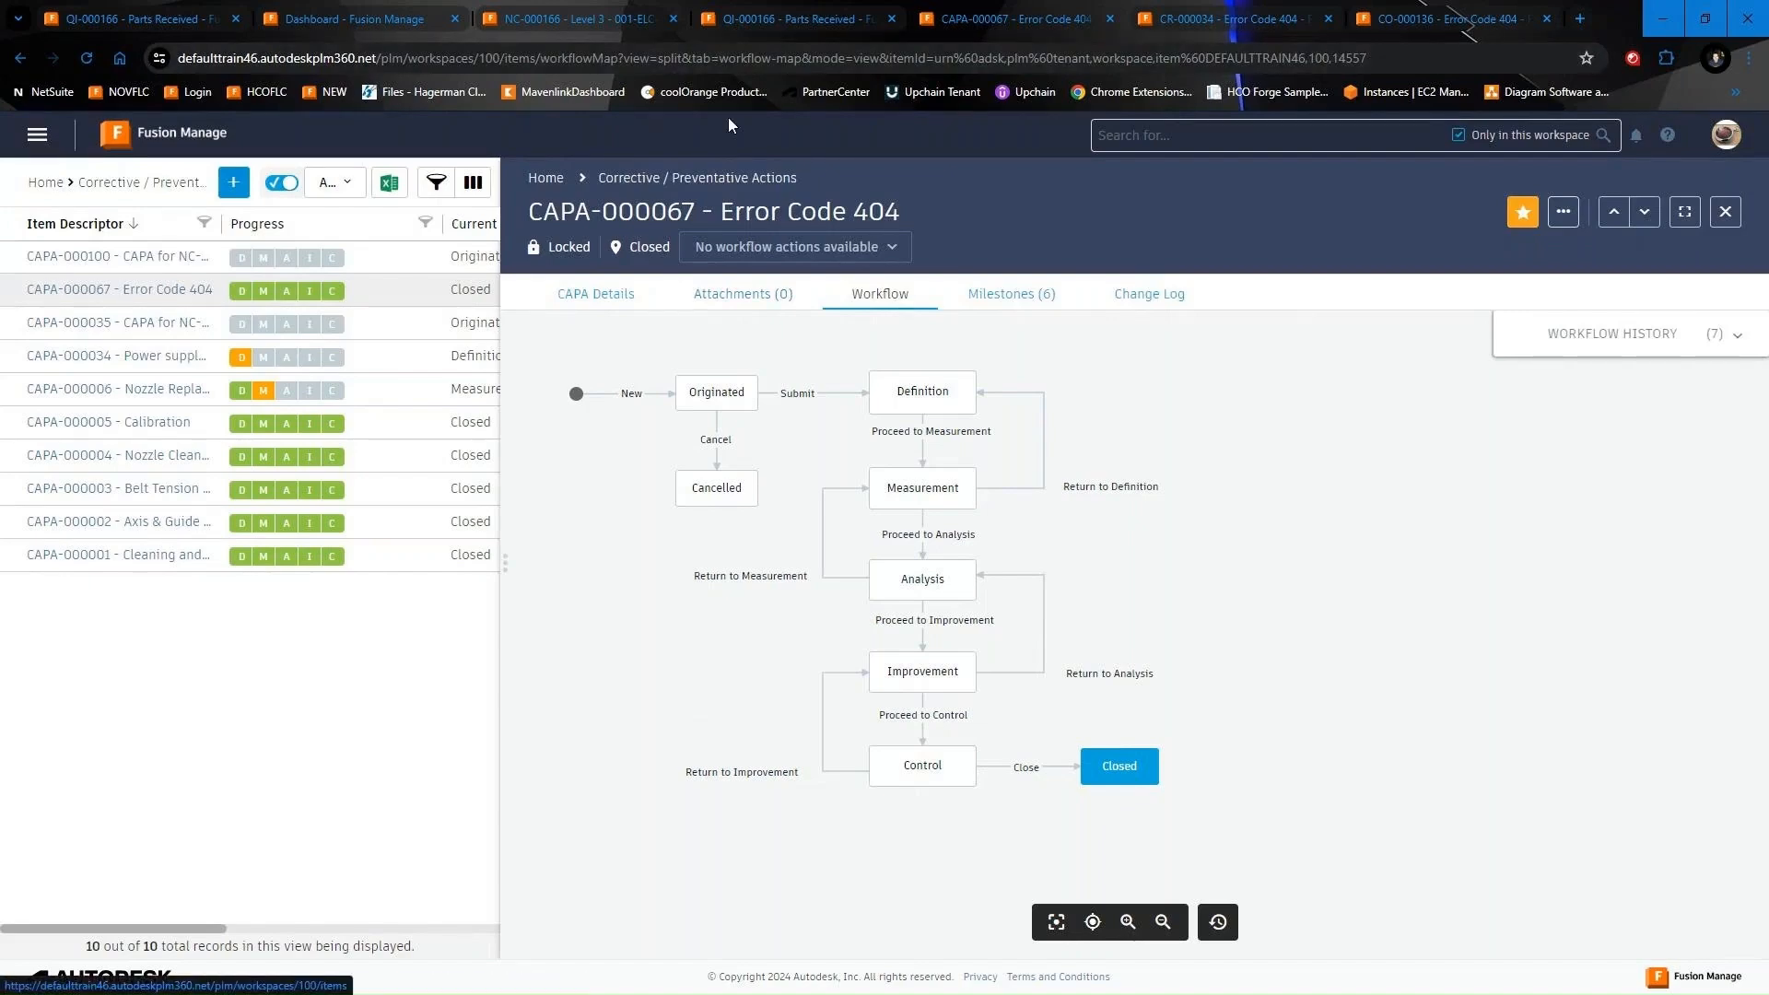
{"action": "left_click", "coordinate": [580, 19]}
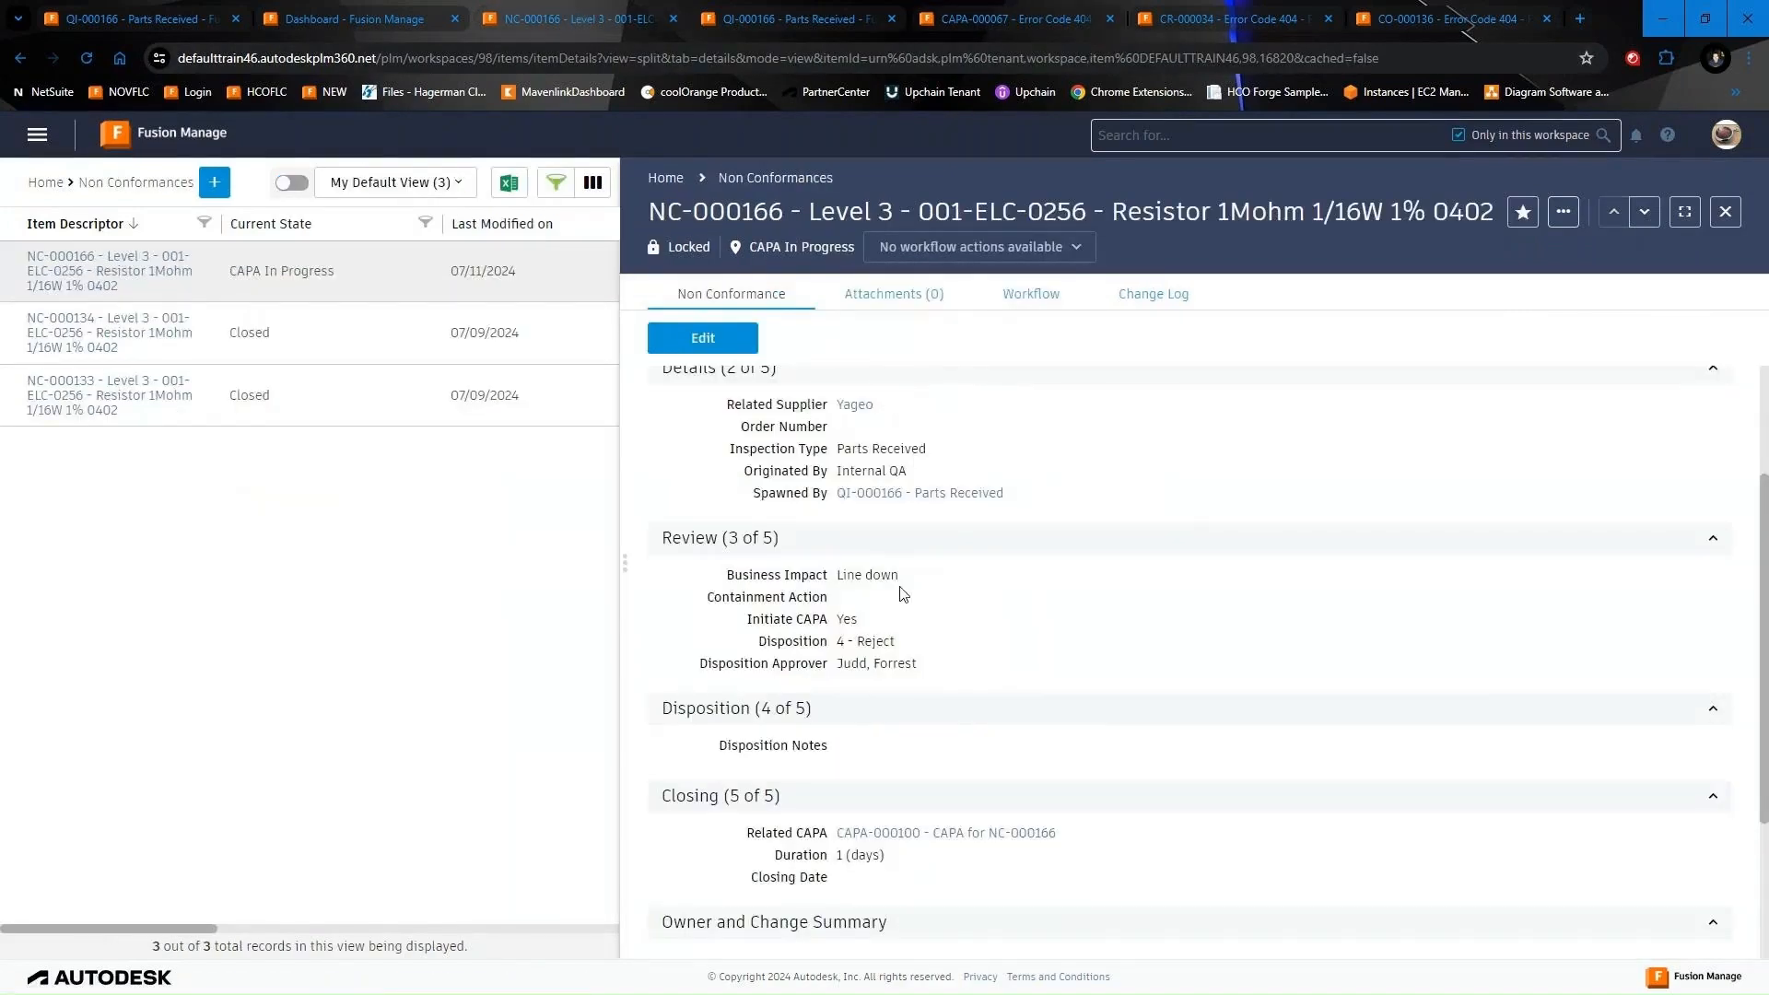
{"action": "scroll", "coordinate": [892, 673], "scroll_direction": "down", "scroll_amount": 1}
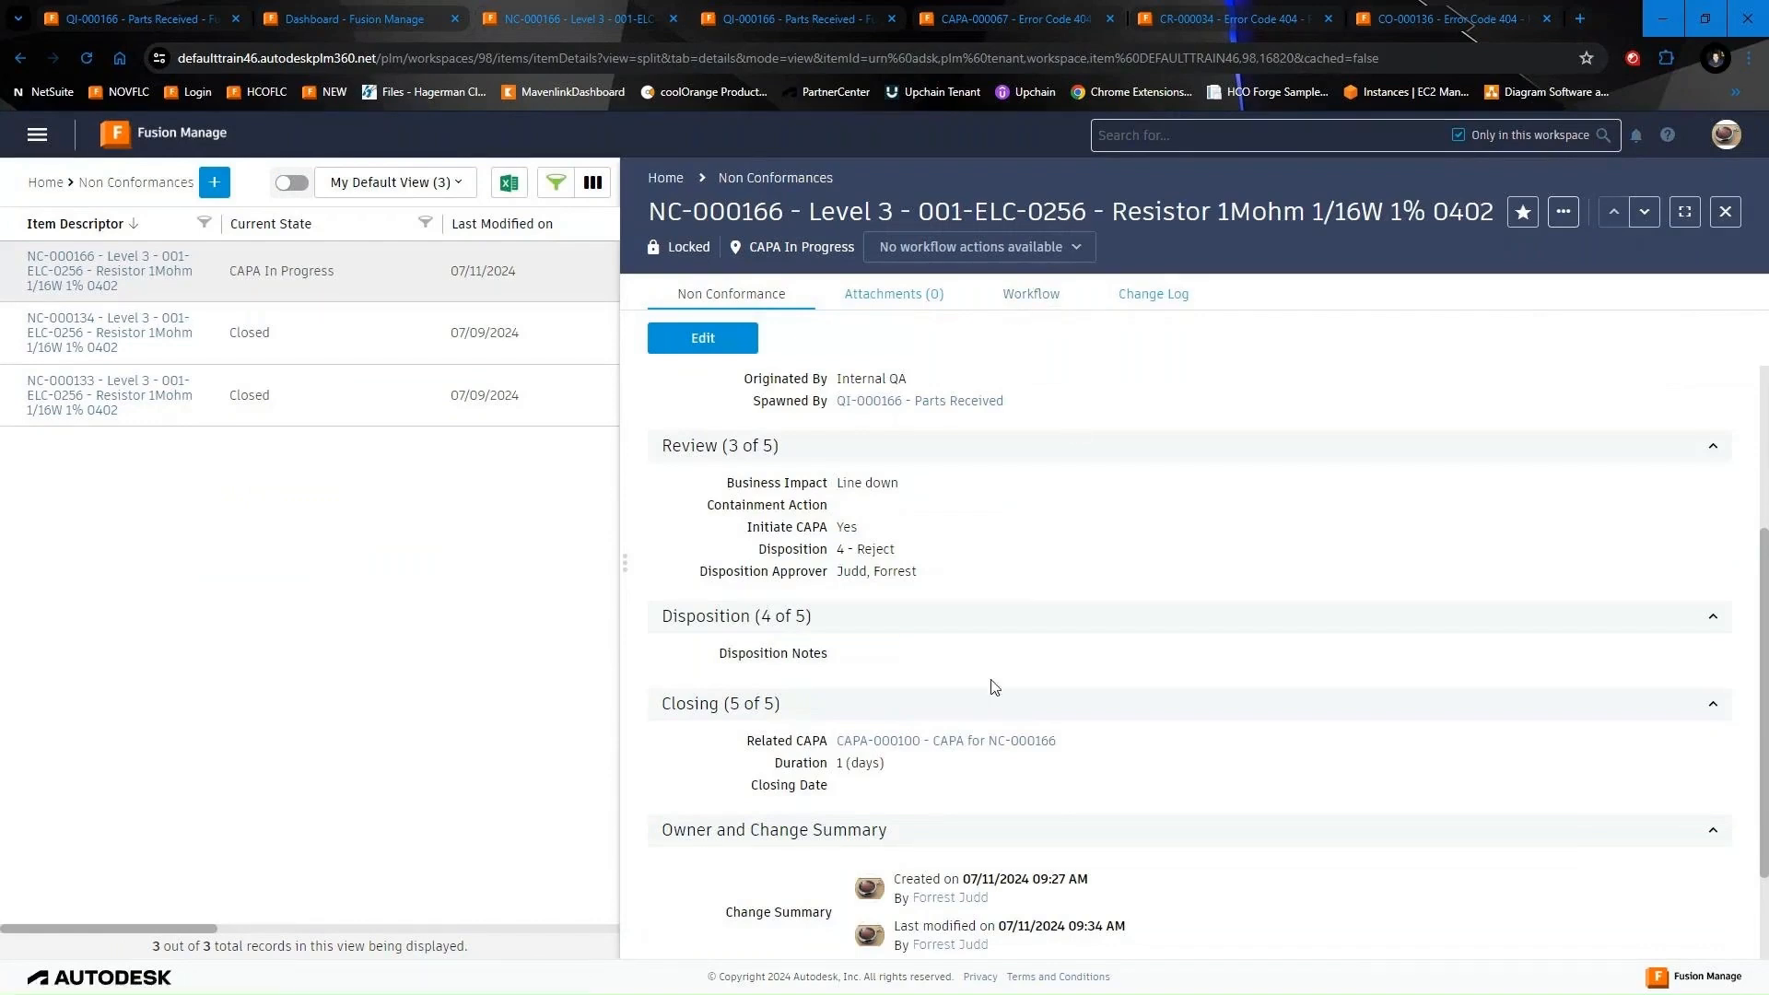
{"action": "left_click", "coordinate": [1017, 296]}
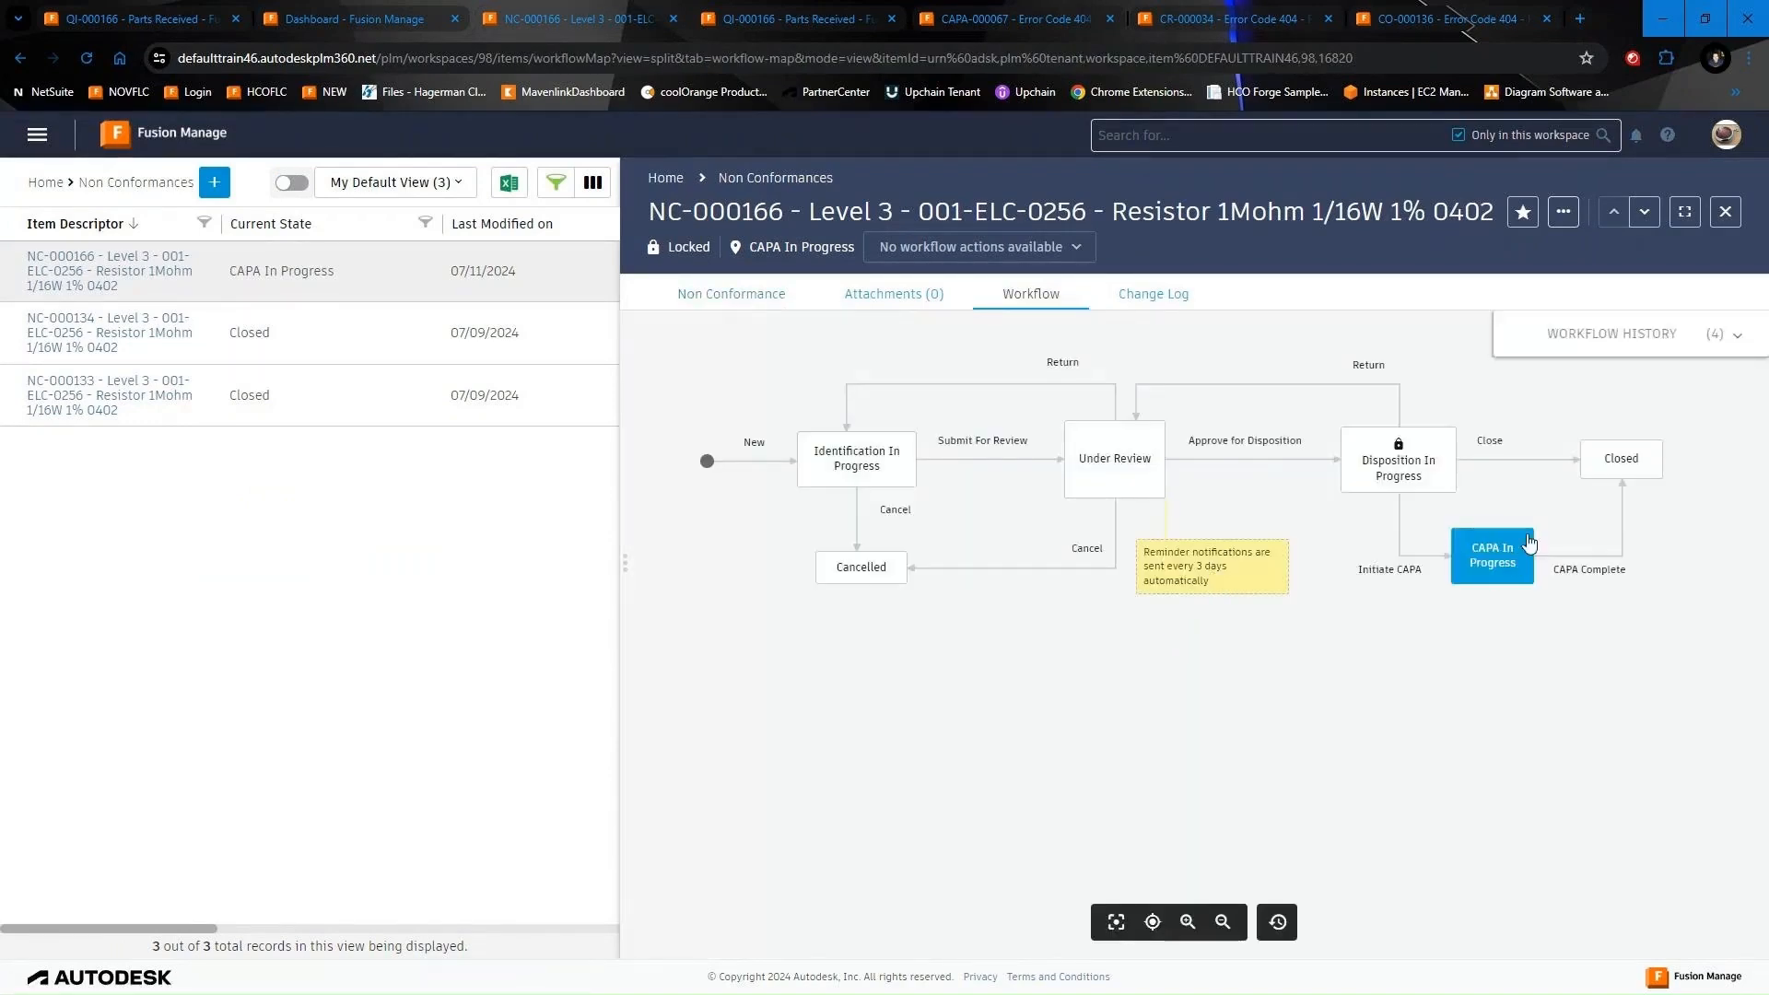
{"action": "left_click_drag", "start_coordinate": [870, 343], "coordinate": [848, 378]}
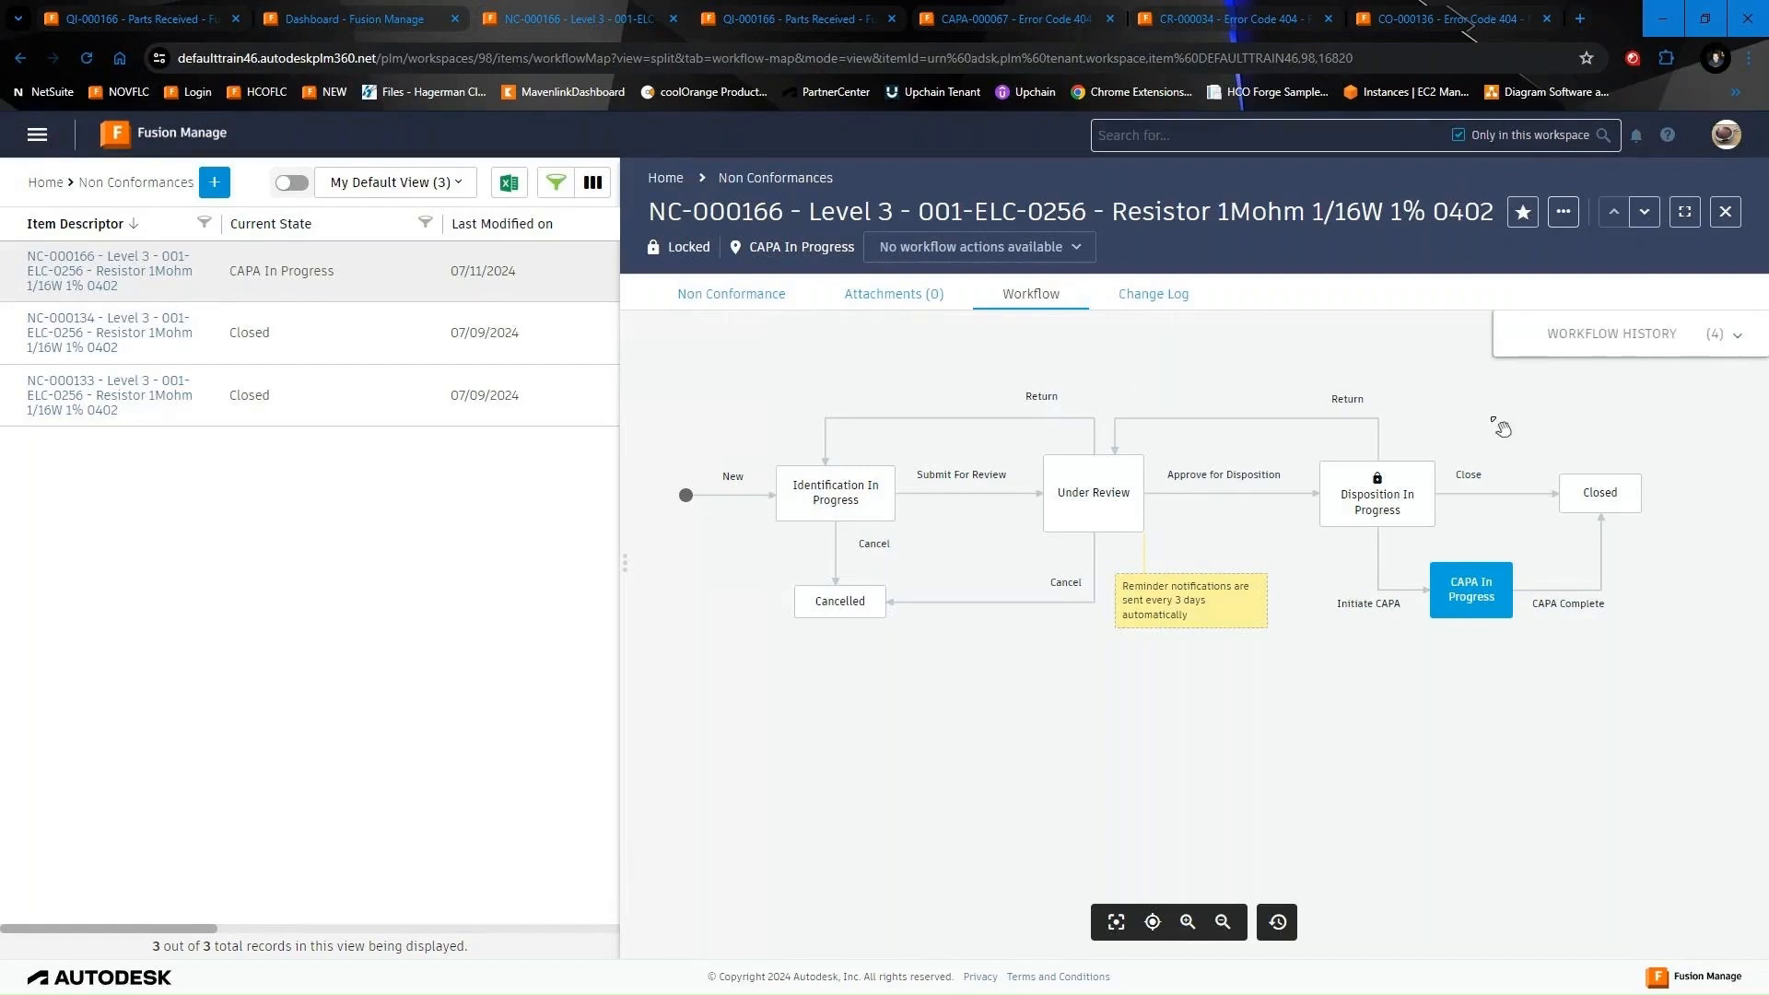
{"action": "left_click_drag", "start_coordinate": [1287, 378], "coordinate": [1294, 384]}
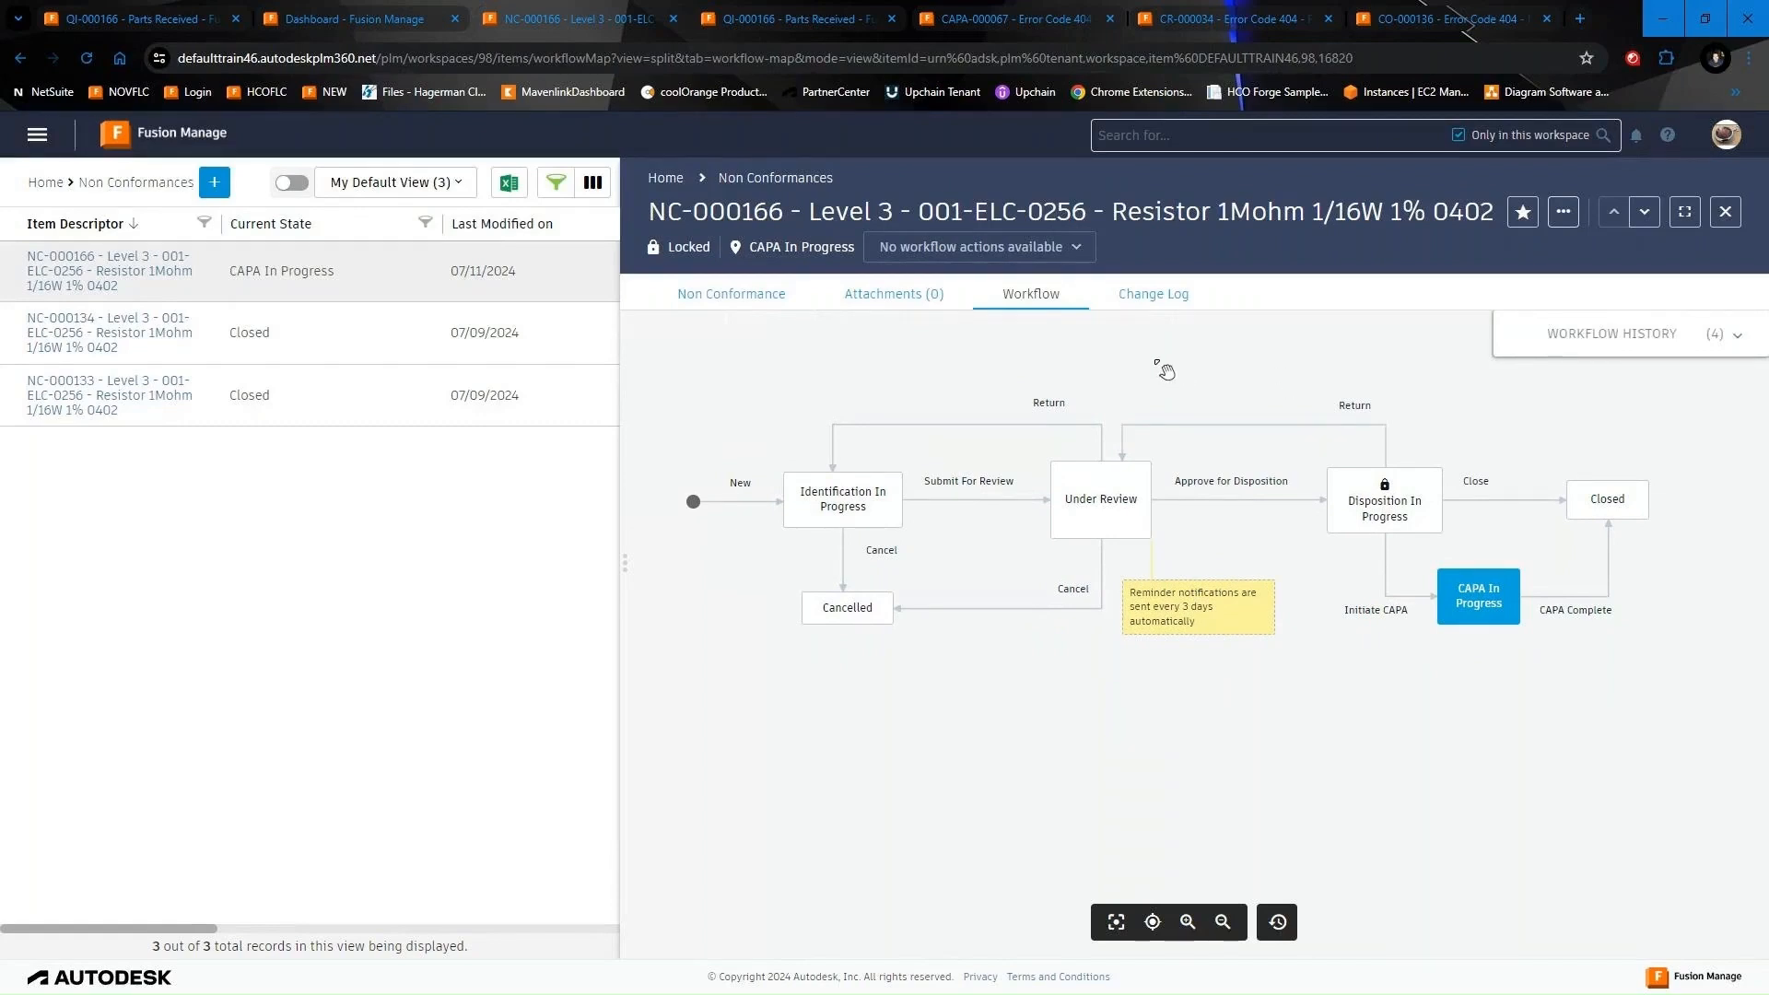
Return to the details of non-conformance NC-000166 and open the related CAPA-000100 from its Closing section
{"action": "left_click_drag", "start_coordinate": [1167, 391], "coordinate": [1180, 418]}
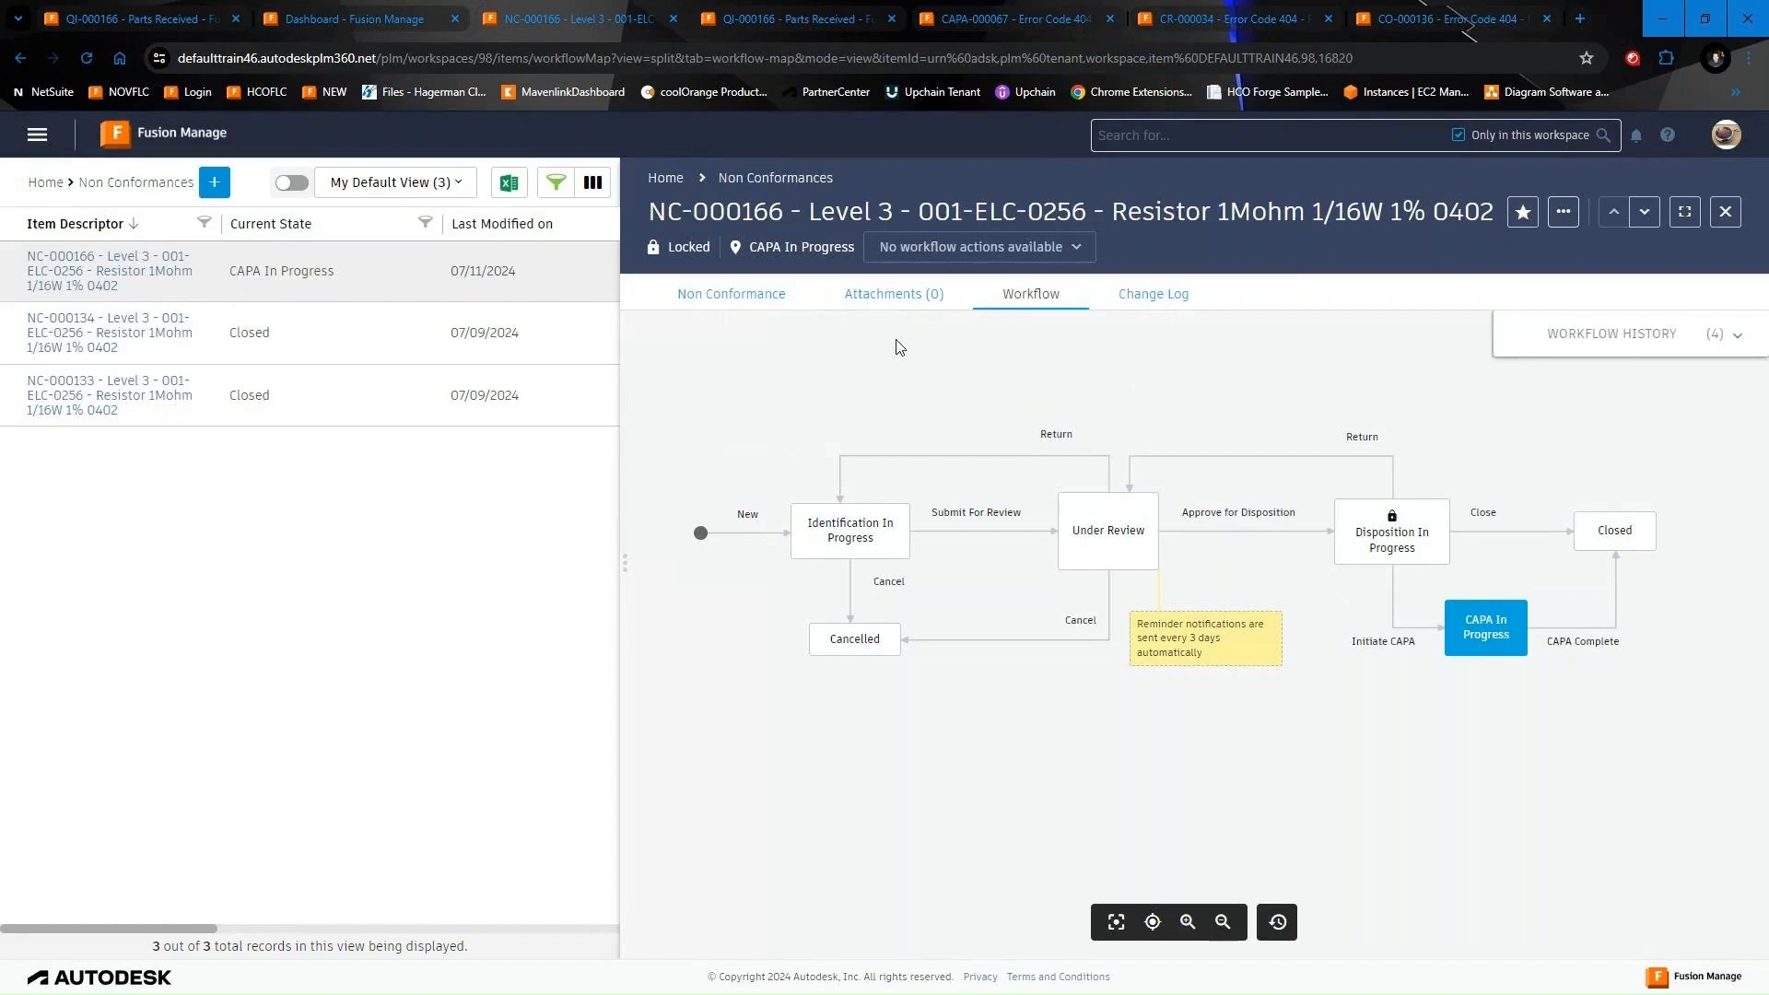
{"action": "left_click", "coordinate": [715, 300]}
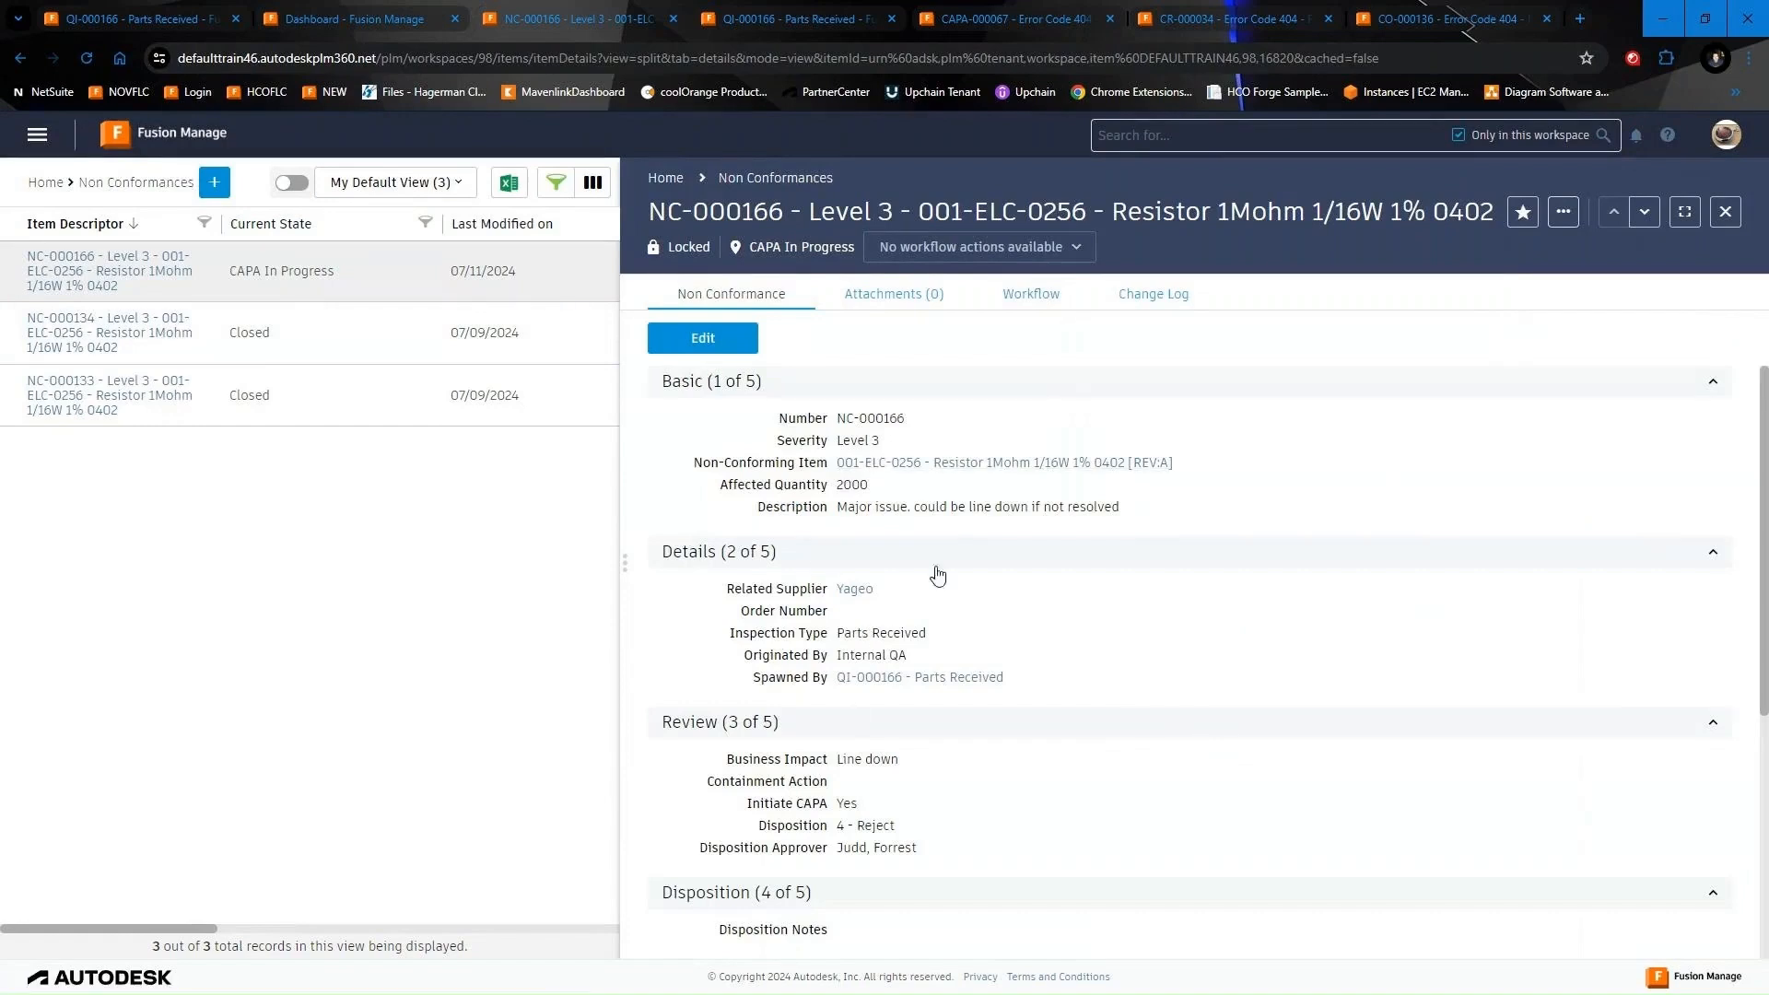
{"action": "scroll", "coordinate": [862, 548], "scroll_direction": "down", "scroll_amount": 1}
{"action": "scroll", "coordinate": [861, 548], "scroll_direction": "down", "scroll_amount": 5}
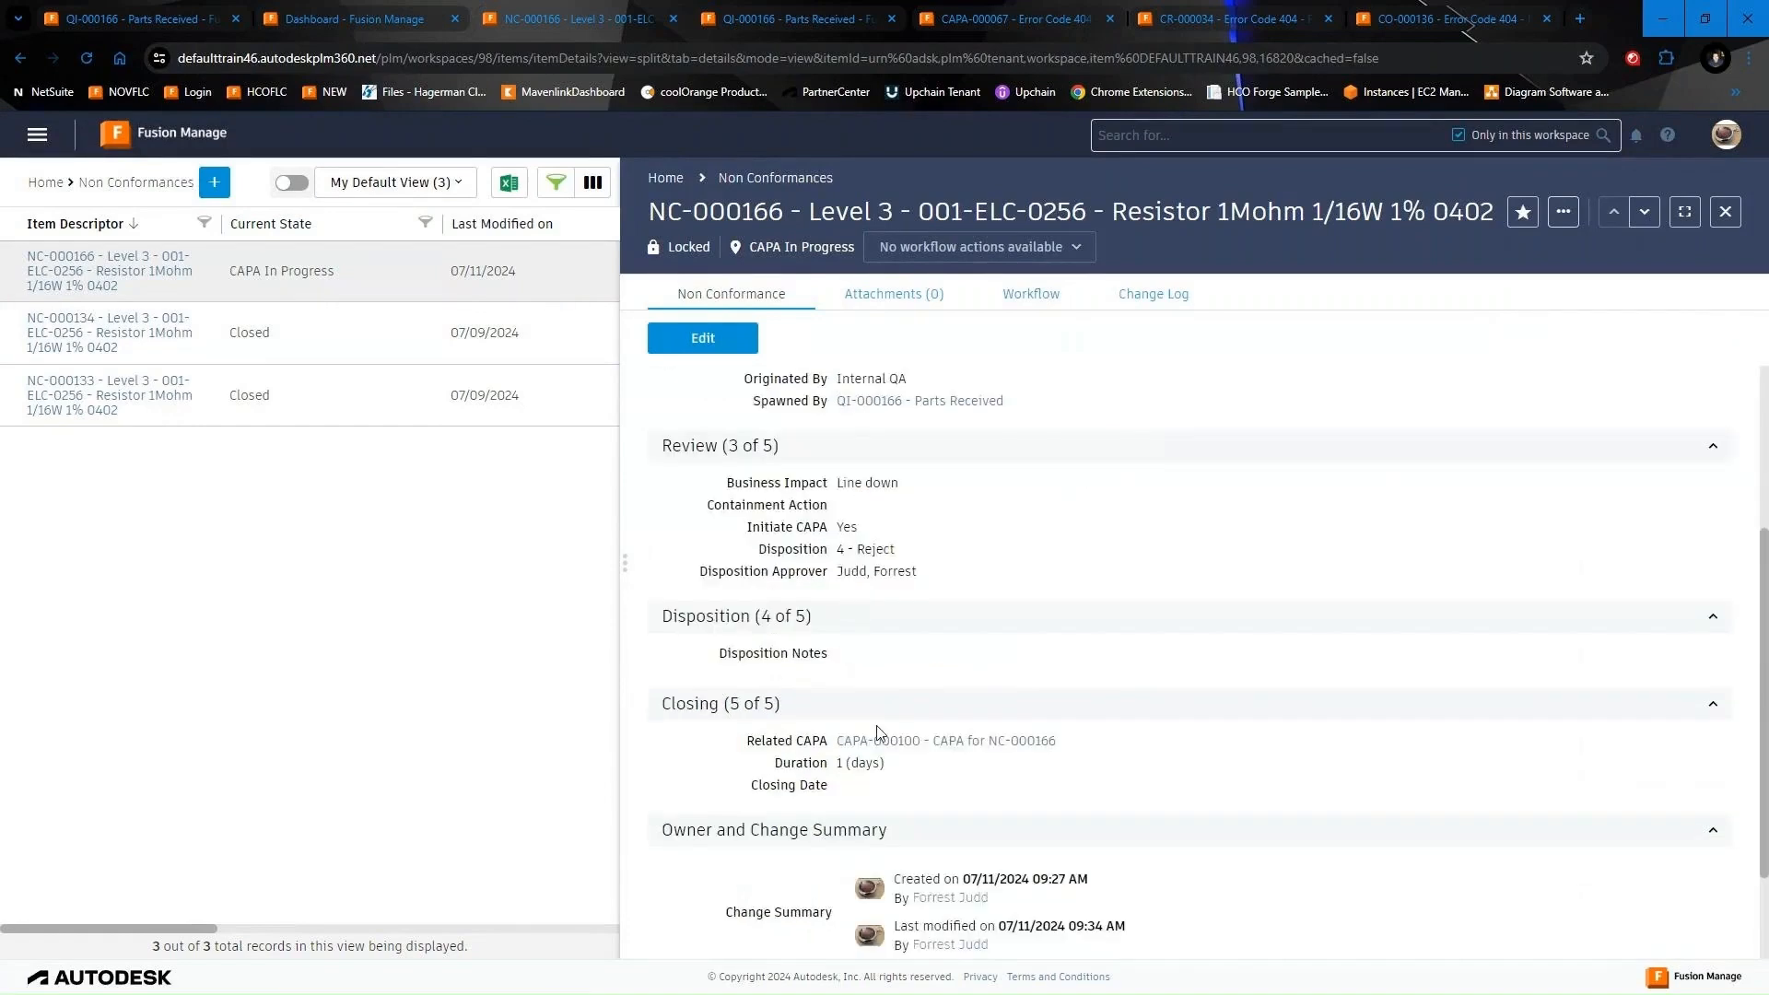
{"action": "left_click", "coordinate": [922, 740]}
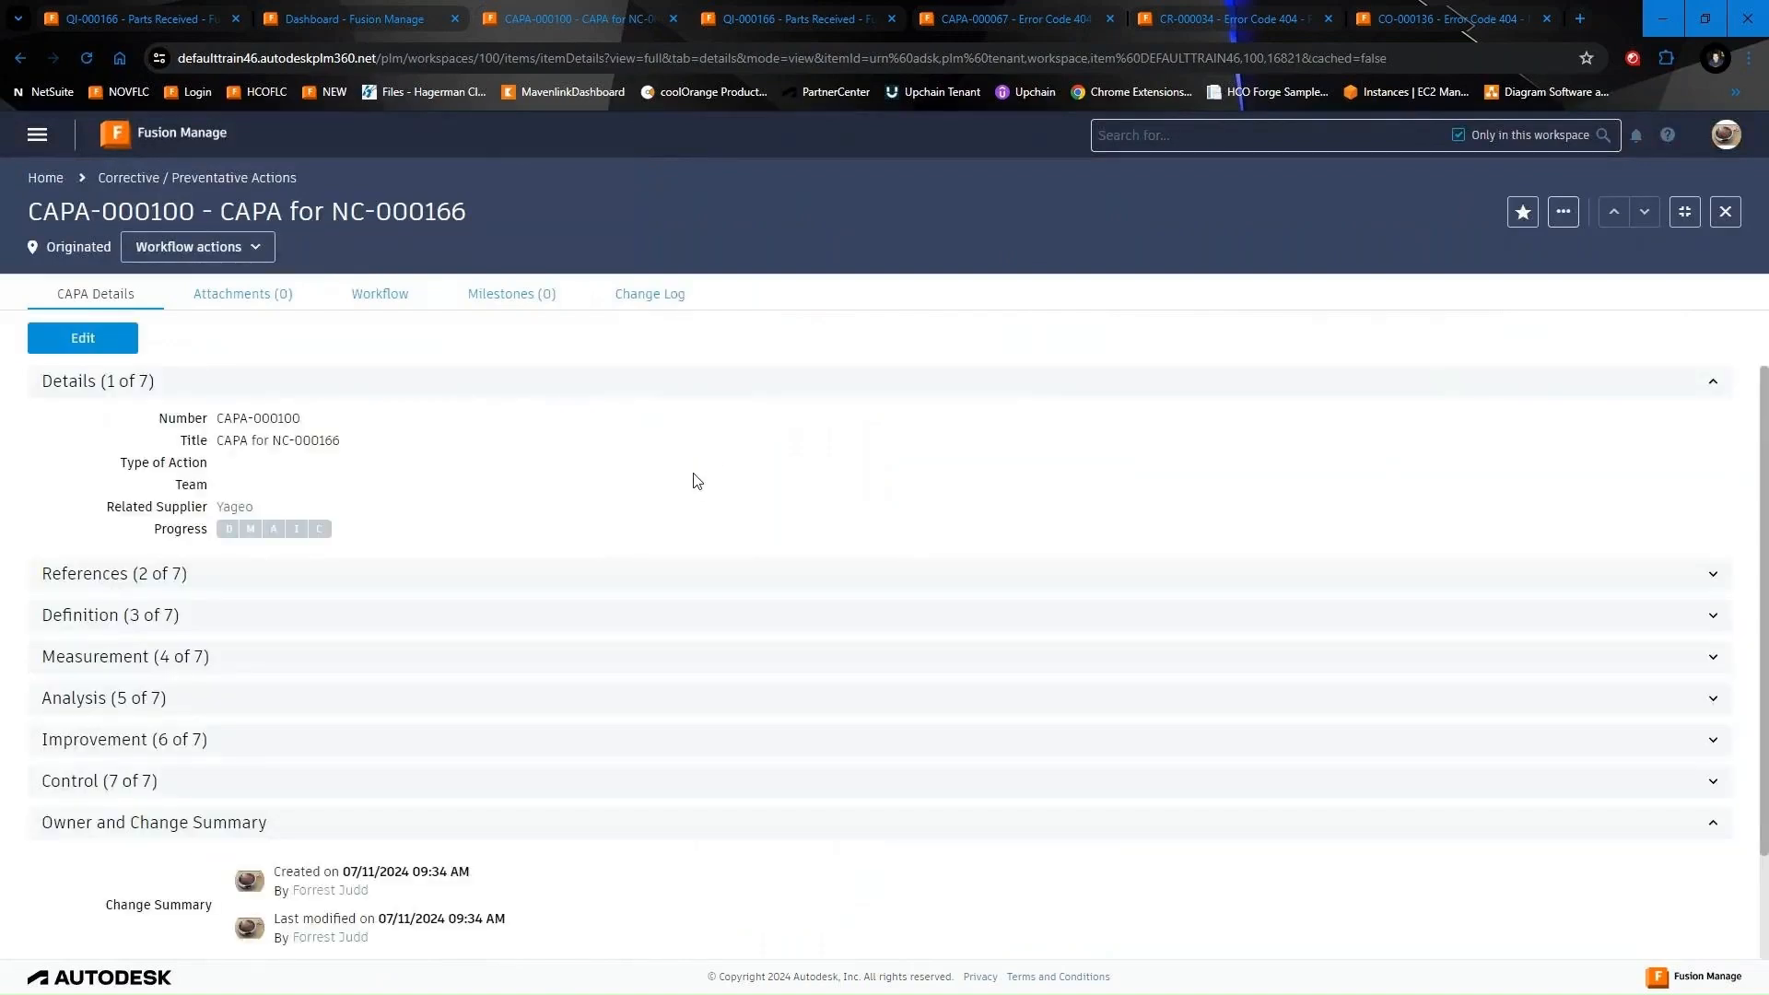
Check the workflow of CAPA-000100, then expand the References section in its details to view the related processes
{"action": "left_click", "coordinate": [389, 301]}
{"action": "left_click", "coordinate": [110, 297]}
{"action": "left_click", "coordinate": [228, 581]}
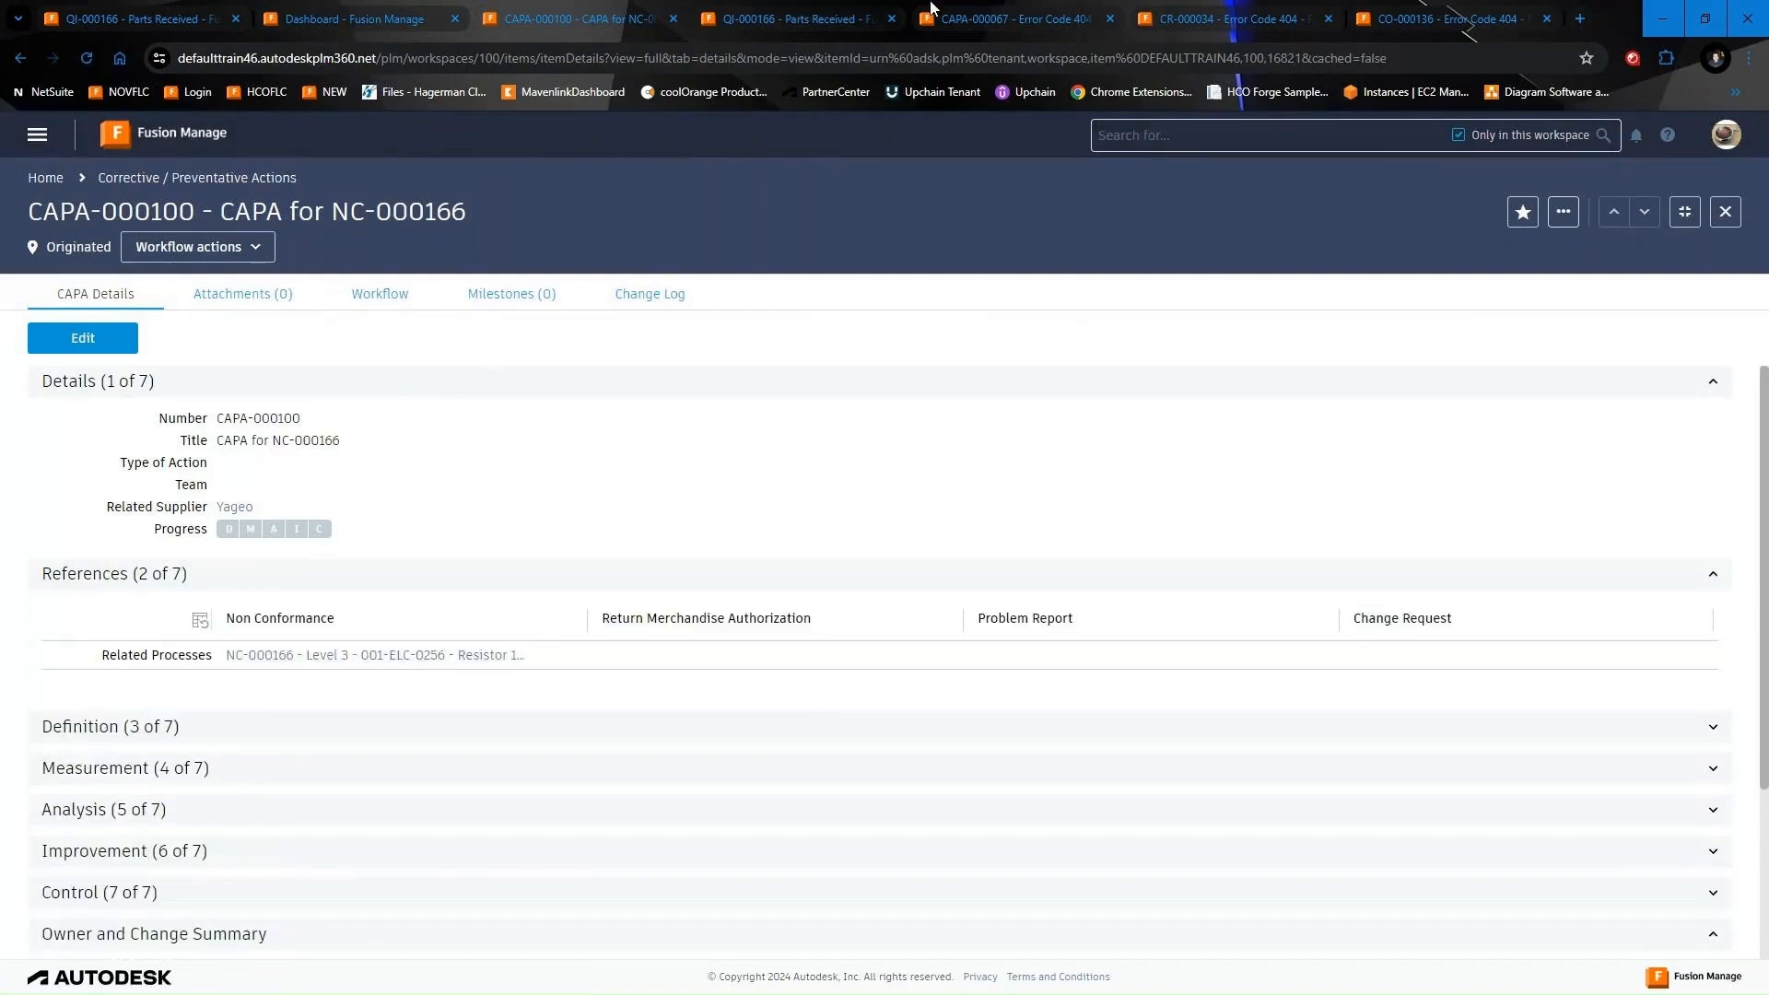
Switch to change order CO-000136 and examine its approval workflow map from Preparation through to Implemented
{"action": "left_click", "coordinate": [1469, 37]}
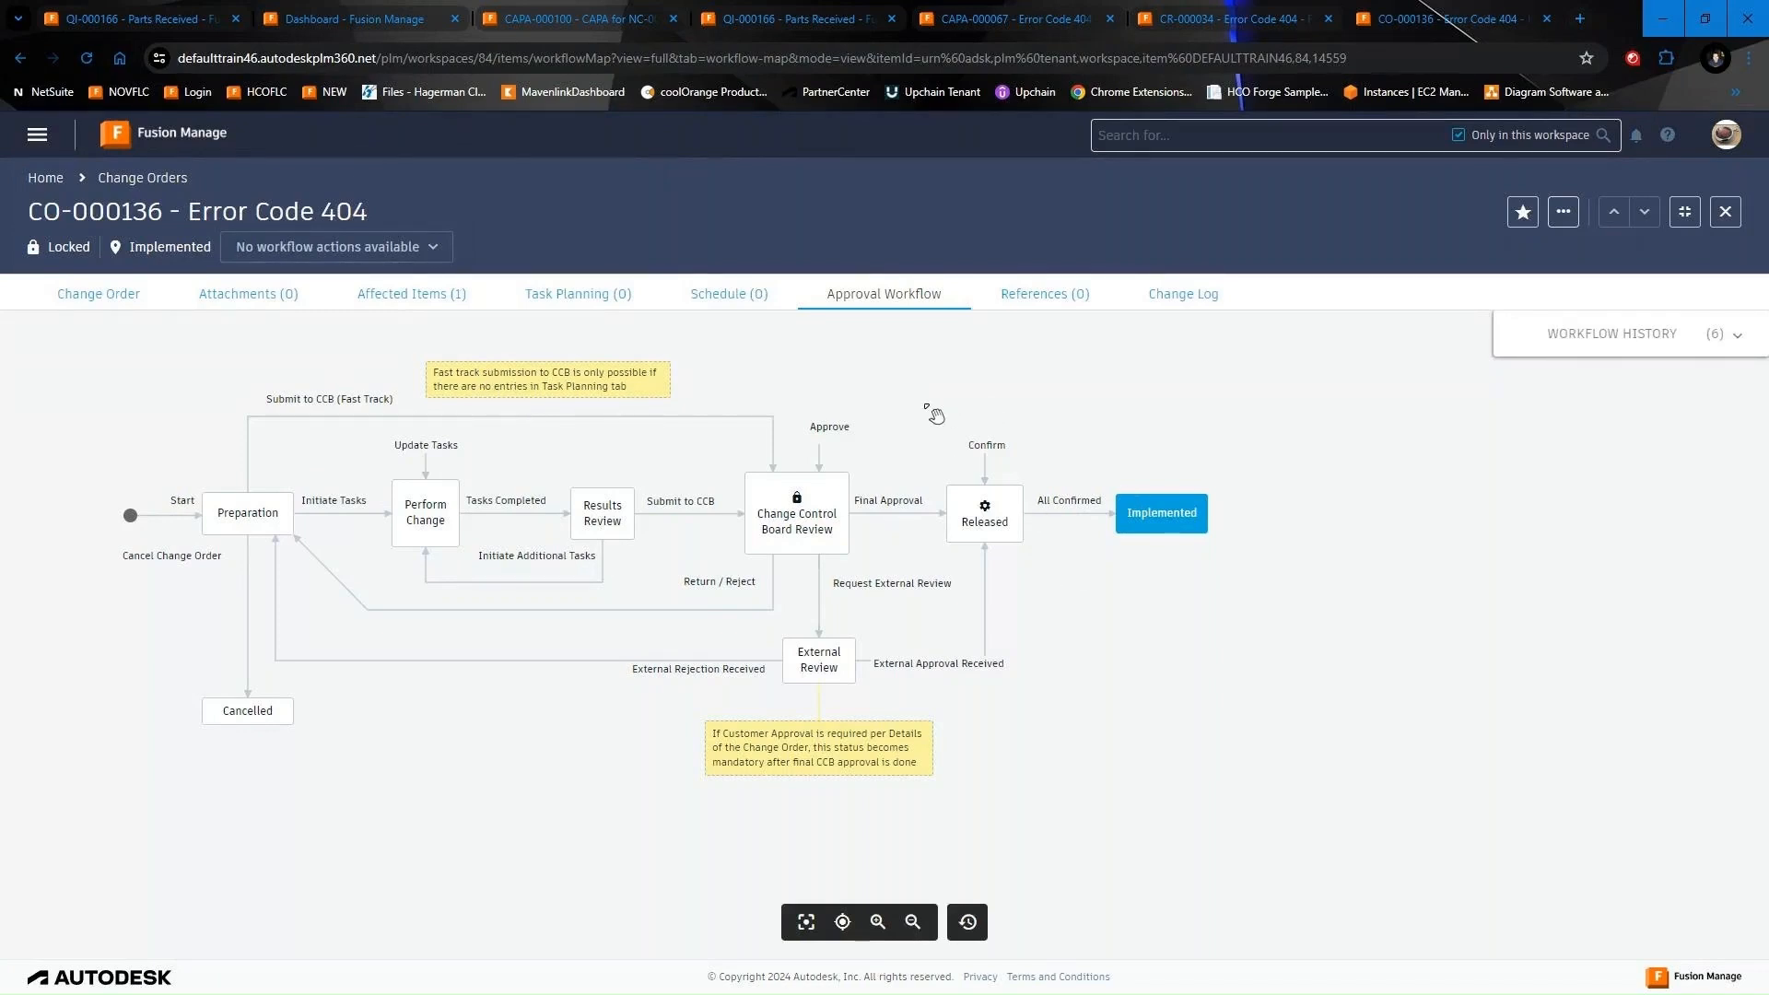
{"action": "left_click_drag", "start_coordinate": [929, 407], "coordinate": [1049, 412]}
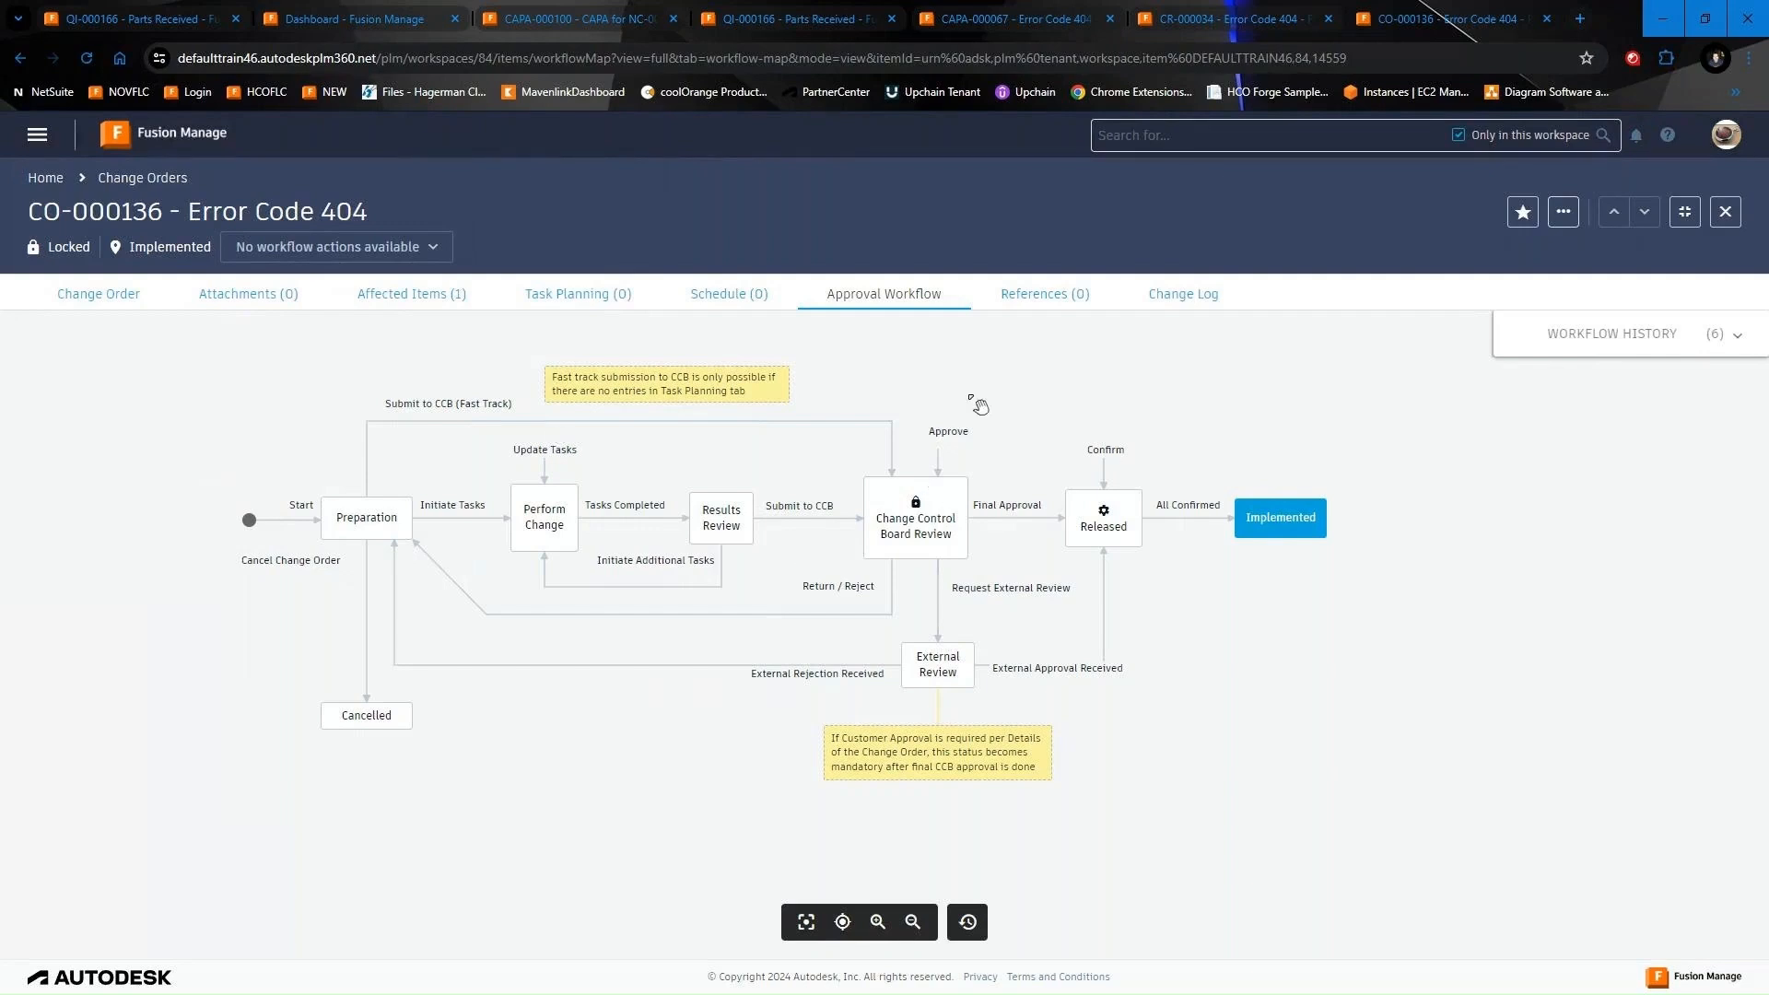
{"action": "left_click_drag", "start_coordinate": [1075, 426], "coordinate": [1139, 440]}
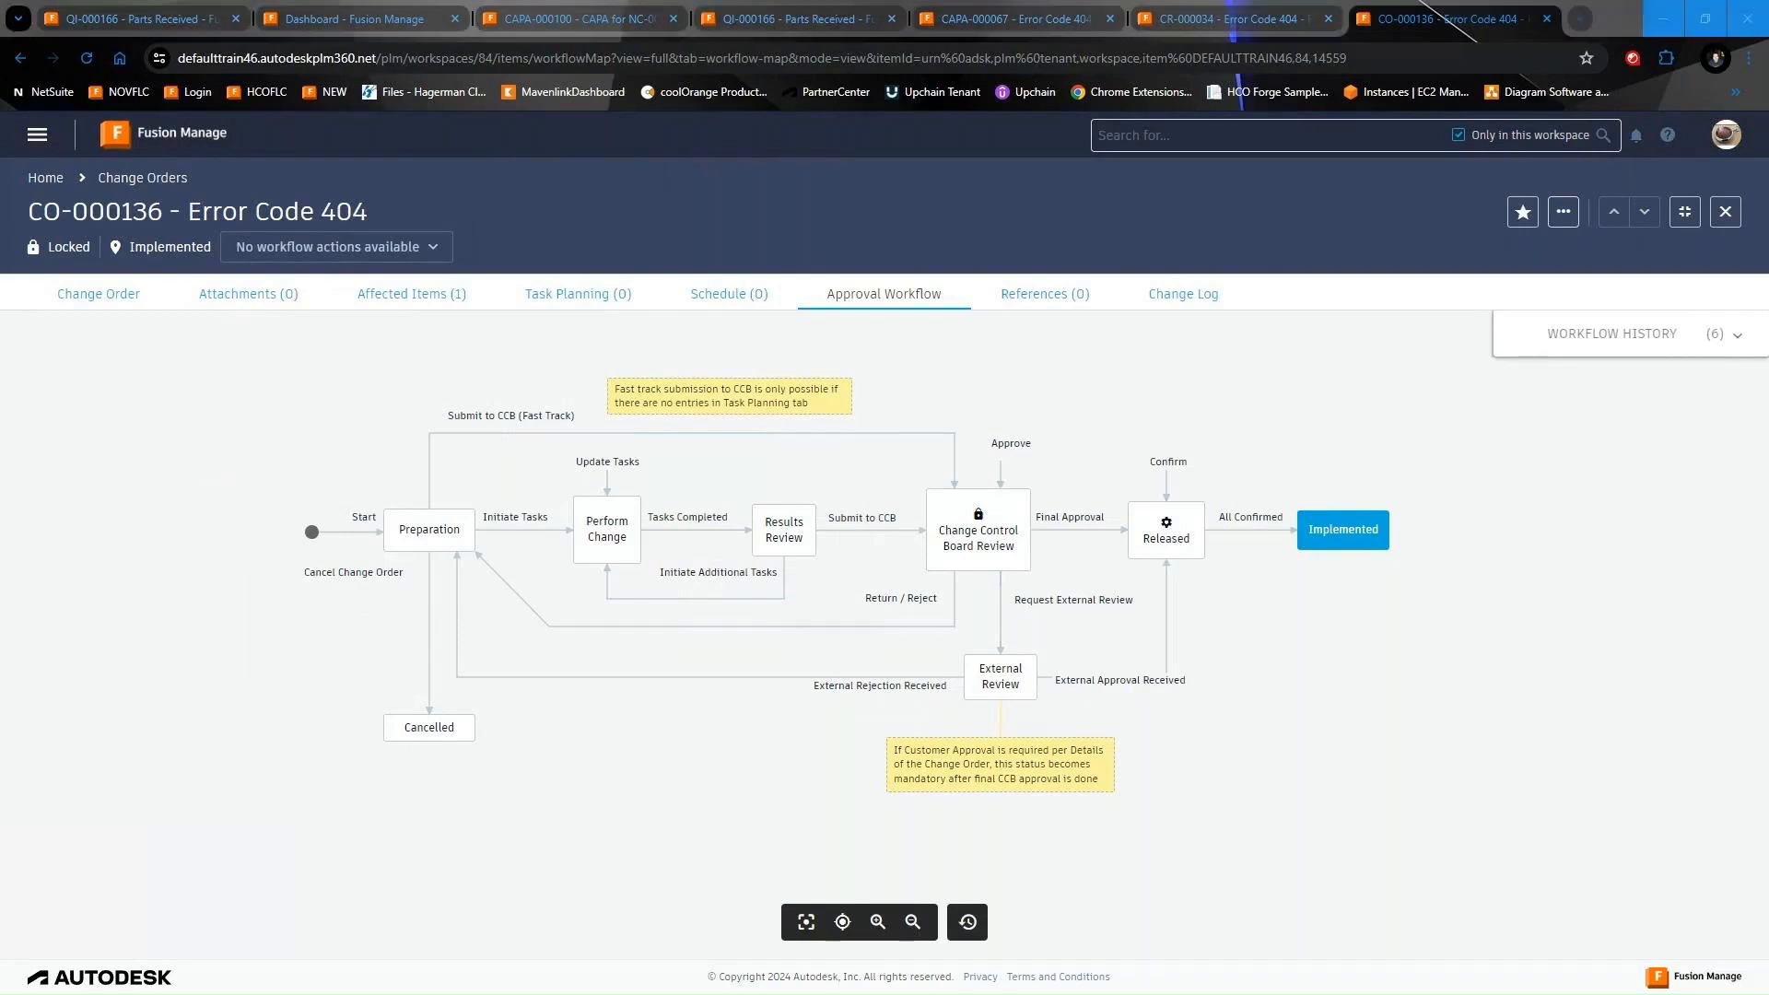
{"action": "key", "text": "alt+Tab"}
{"action": "left_click", "coordinate": [809, 402]}
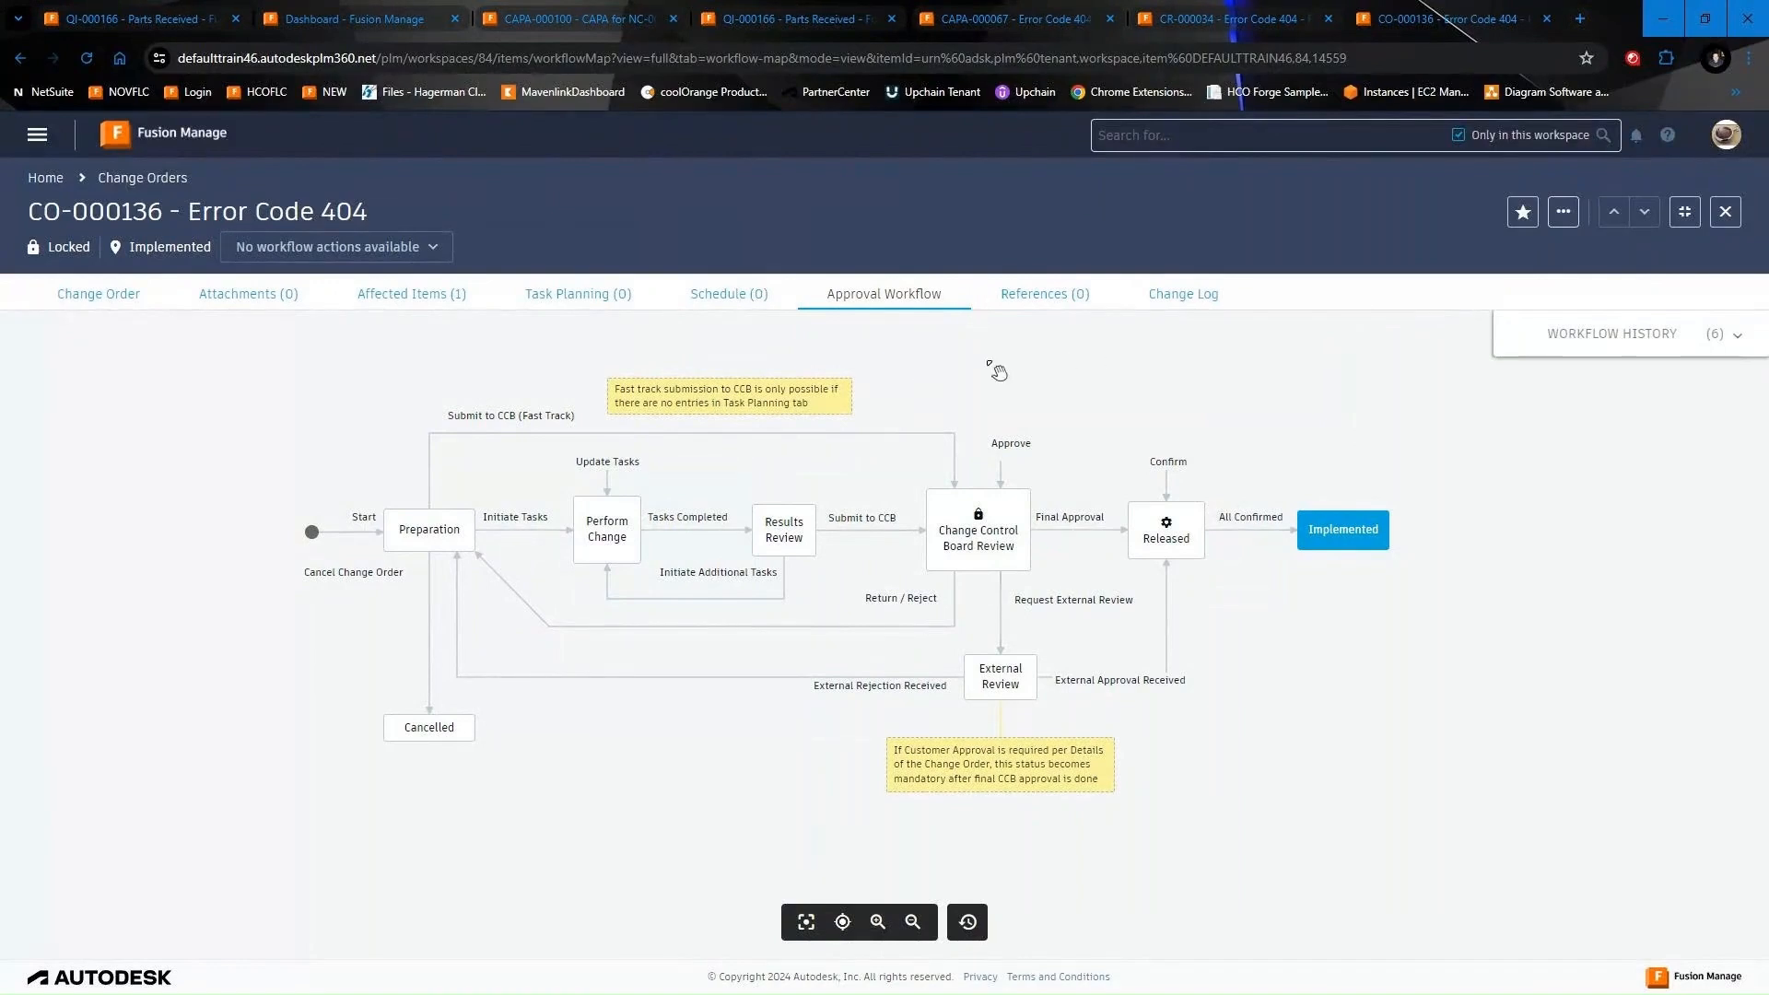
Open the Quick Releases workspace from the Change Management group
{"action": "left_click", "coordinate": [36, 136]}
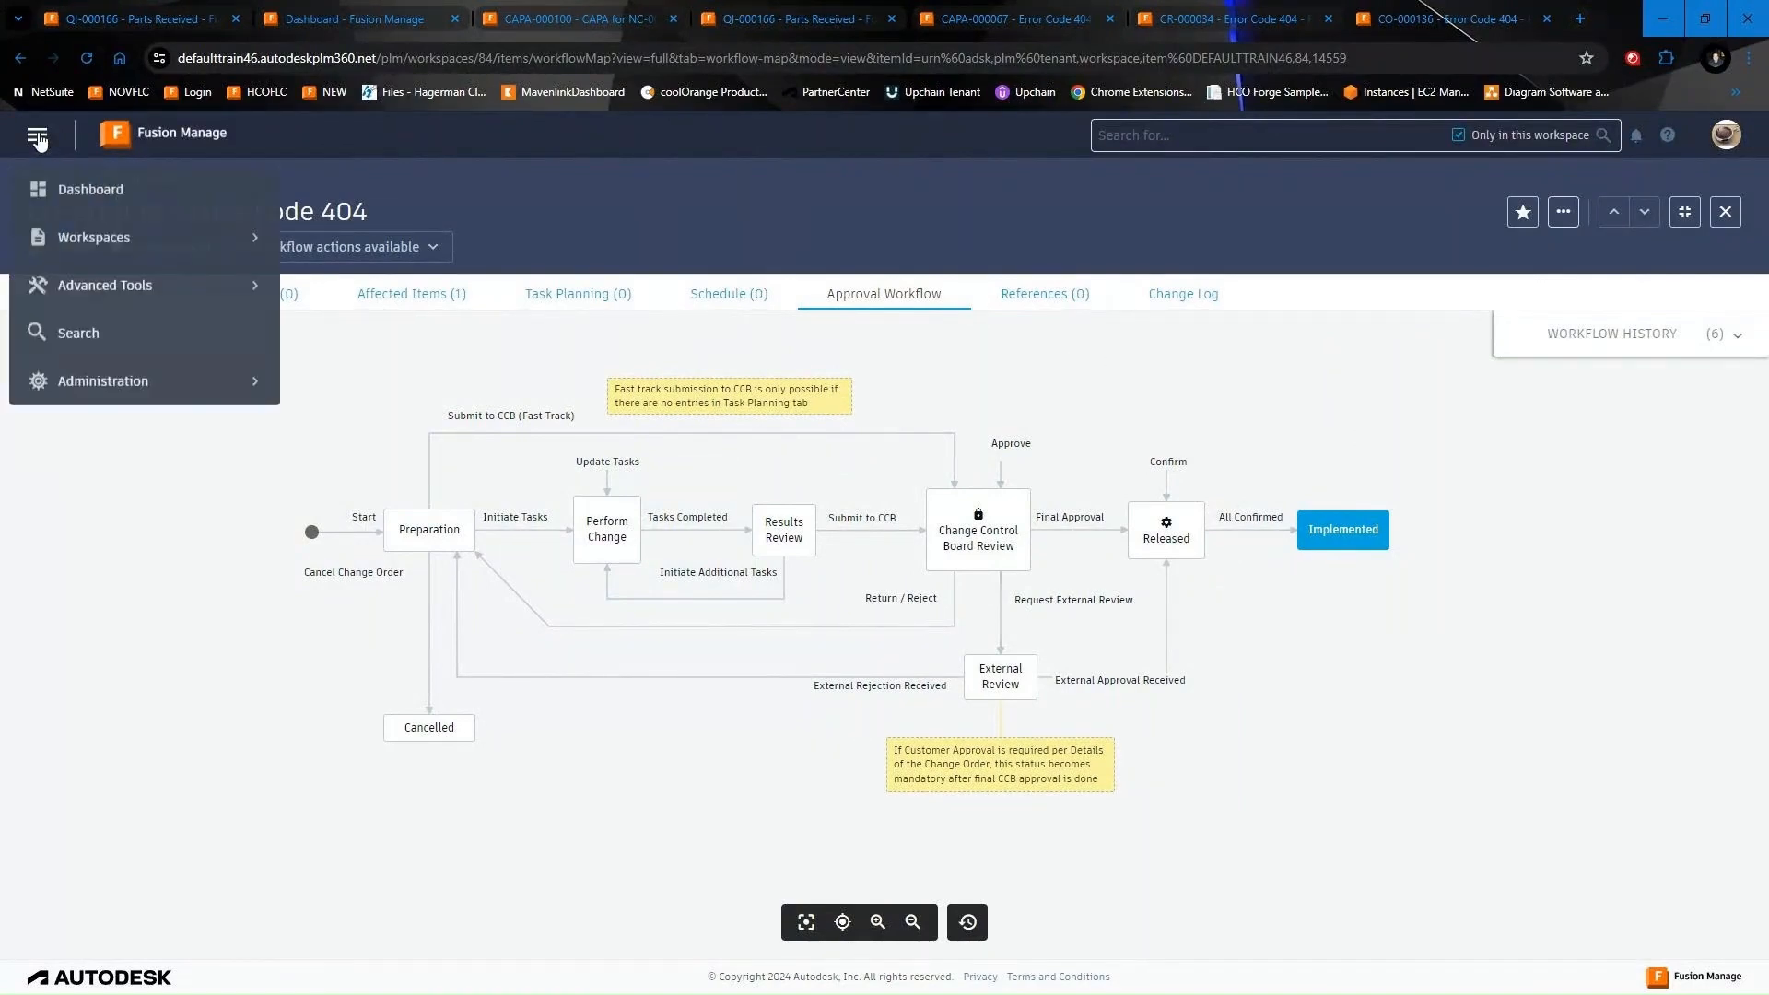
{"action": "left_click", "coordinate": [79, 253]}
{"action": "left_click", "coordinate": [129, 385]}
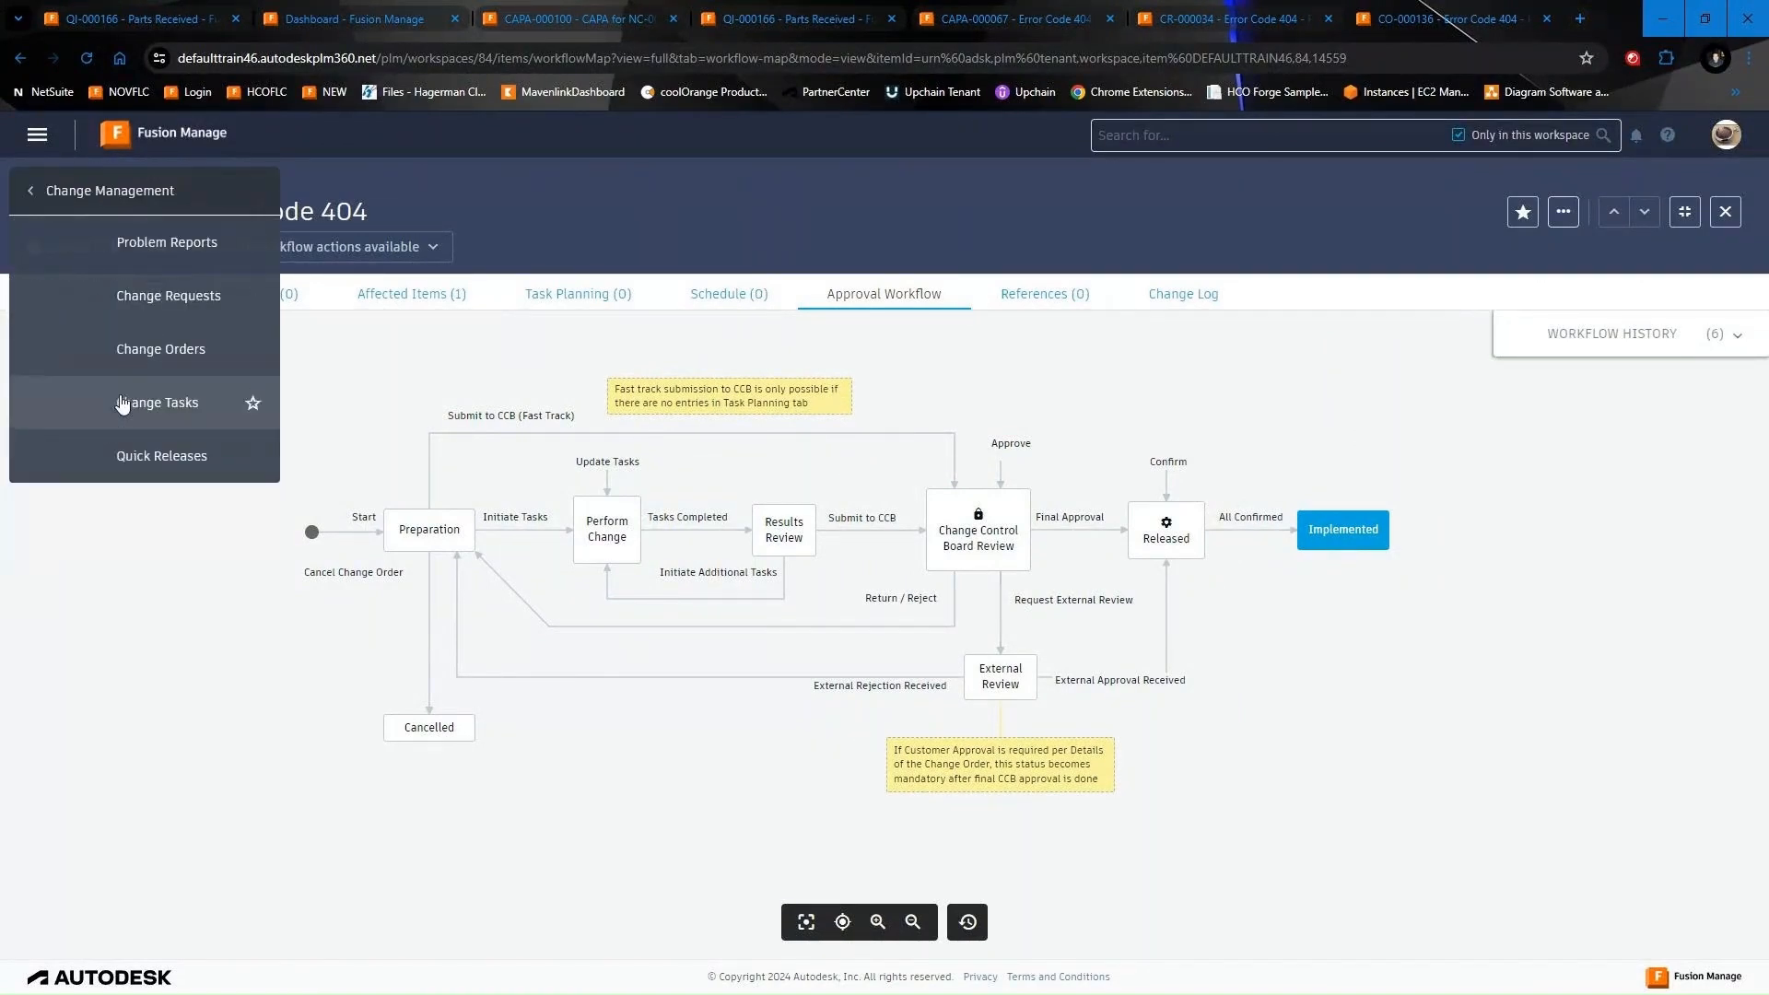
{"action": "left_click", "coordinate": [91, 461]}
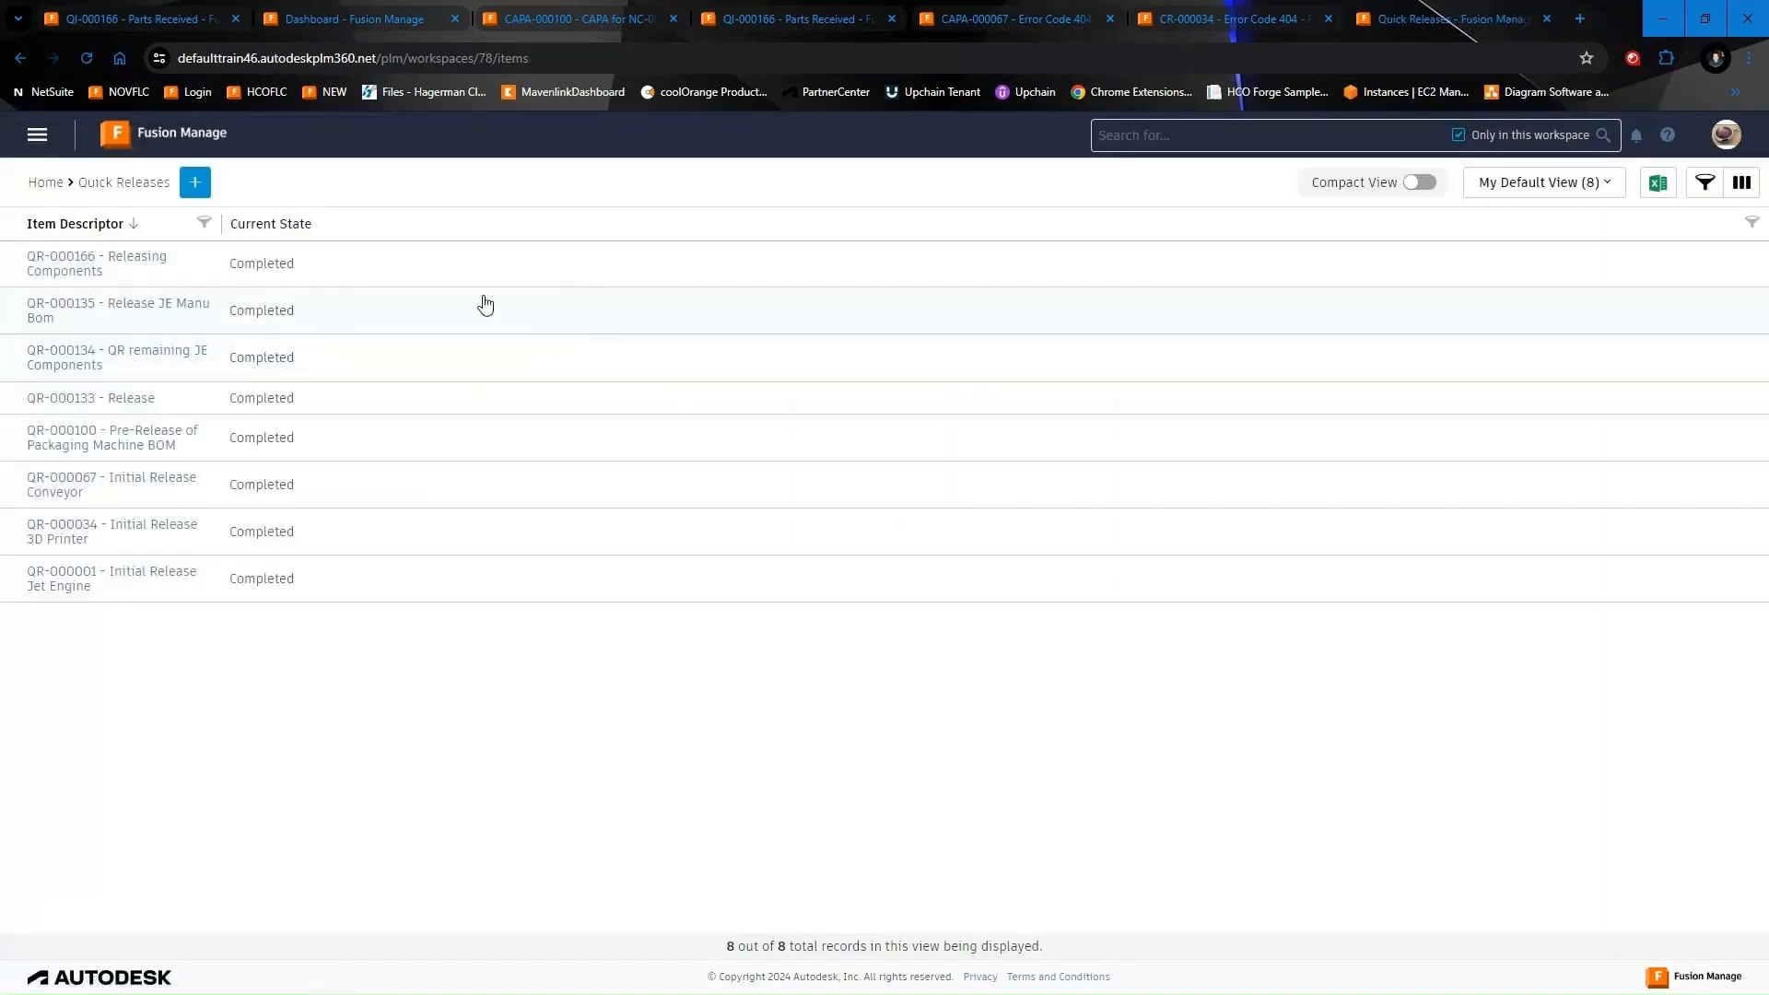
Open quick release QR-000166 - Releasing Components and examine its status workflow map
{"action": "left_click", "coordinate": [168, 272]}
{"action": "left_click", "coordinate": [842, 310]}
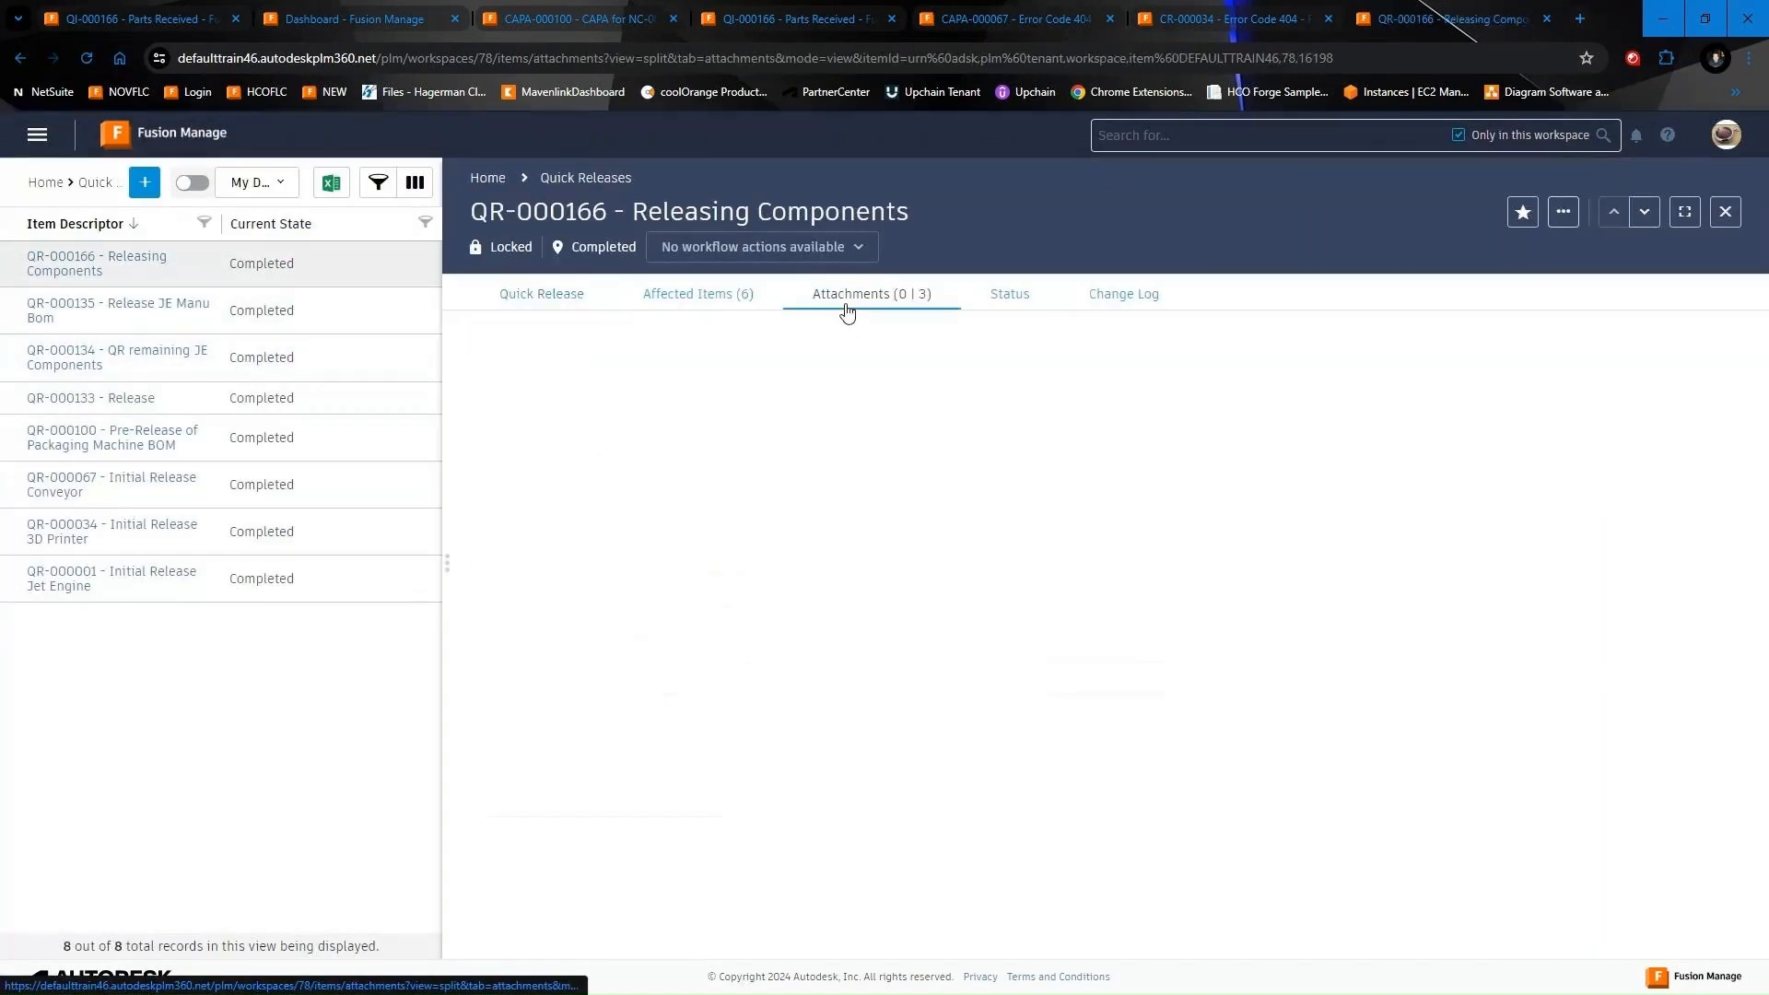
{"action": "left_click", "coordinate": [1010, 295]}
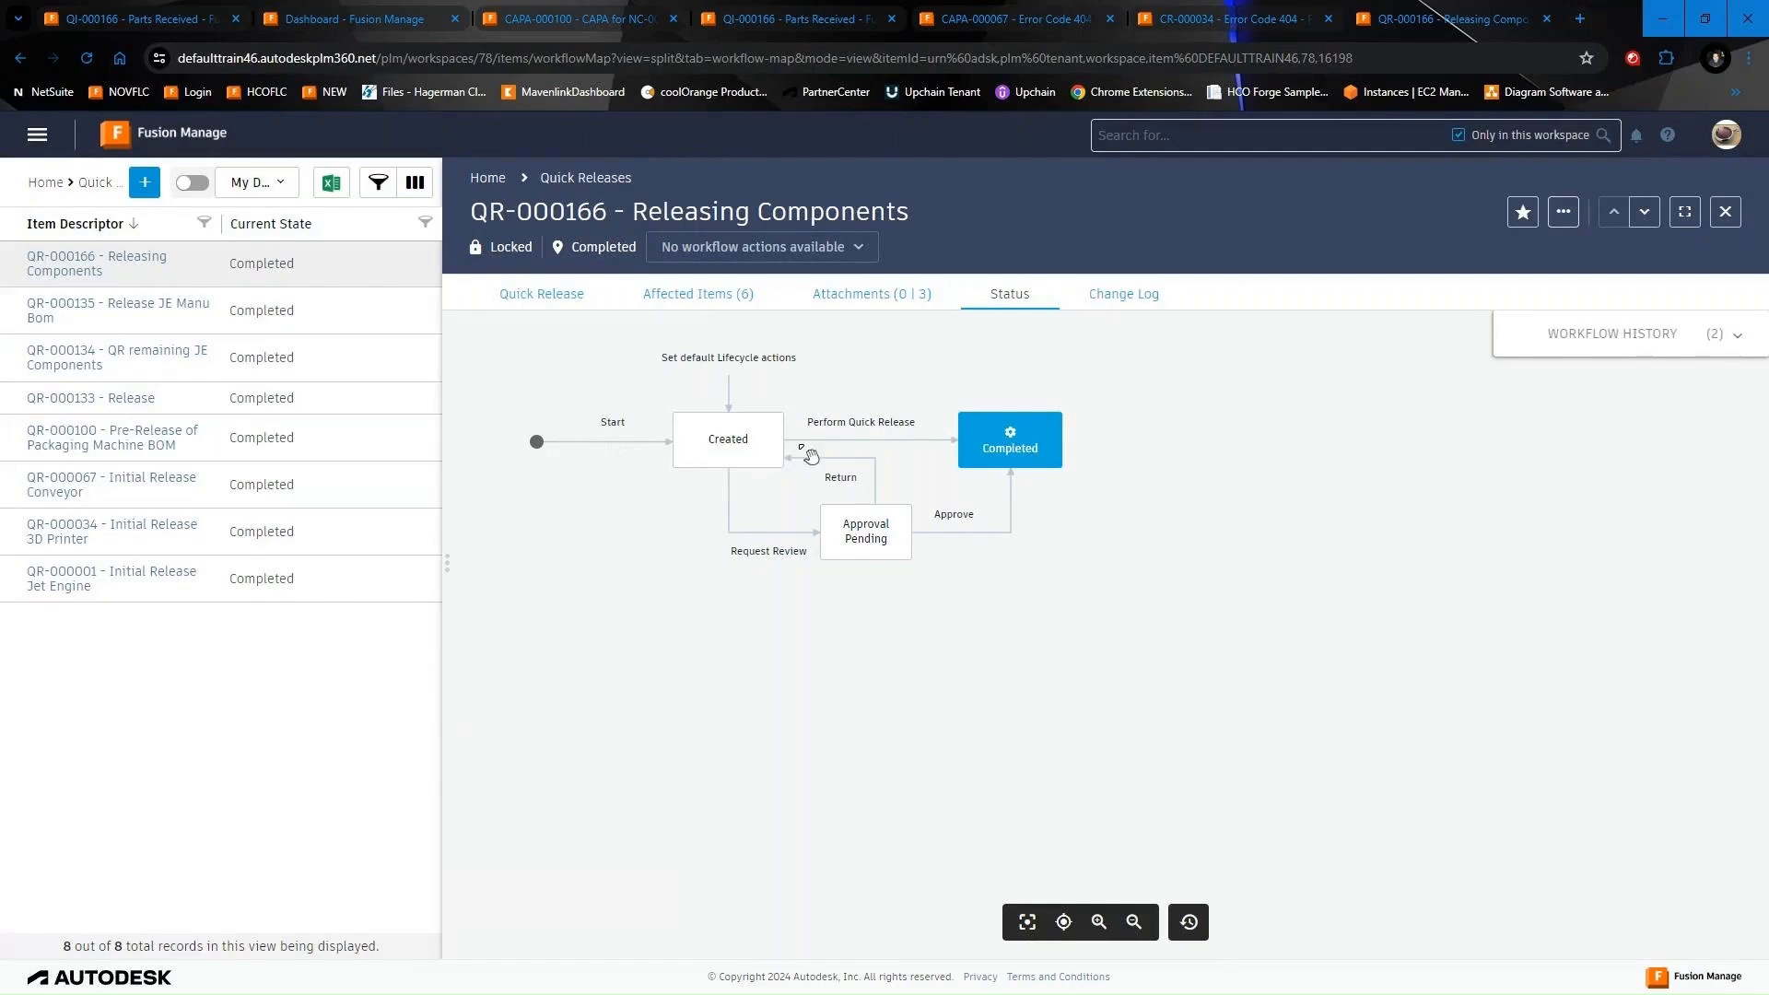
{"action": "left_click_drag", "start_coordinate": [767, 447], "coordinate": [840, 481]}
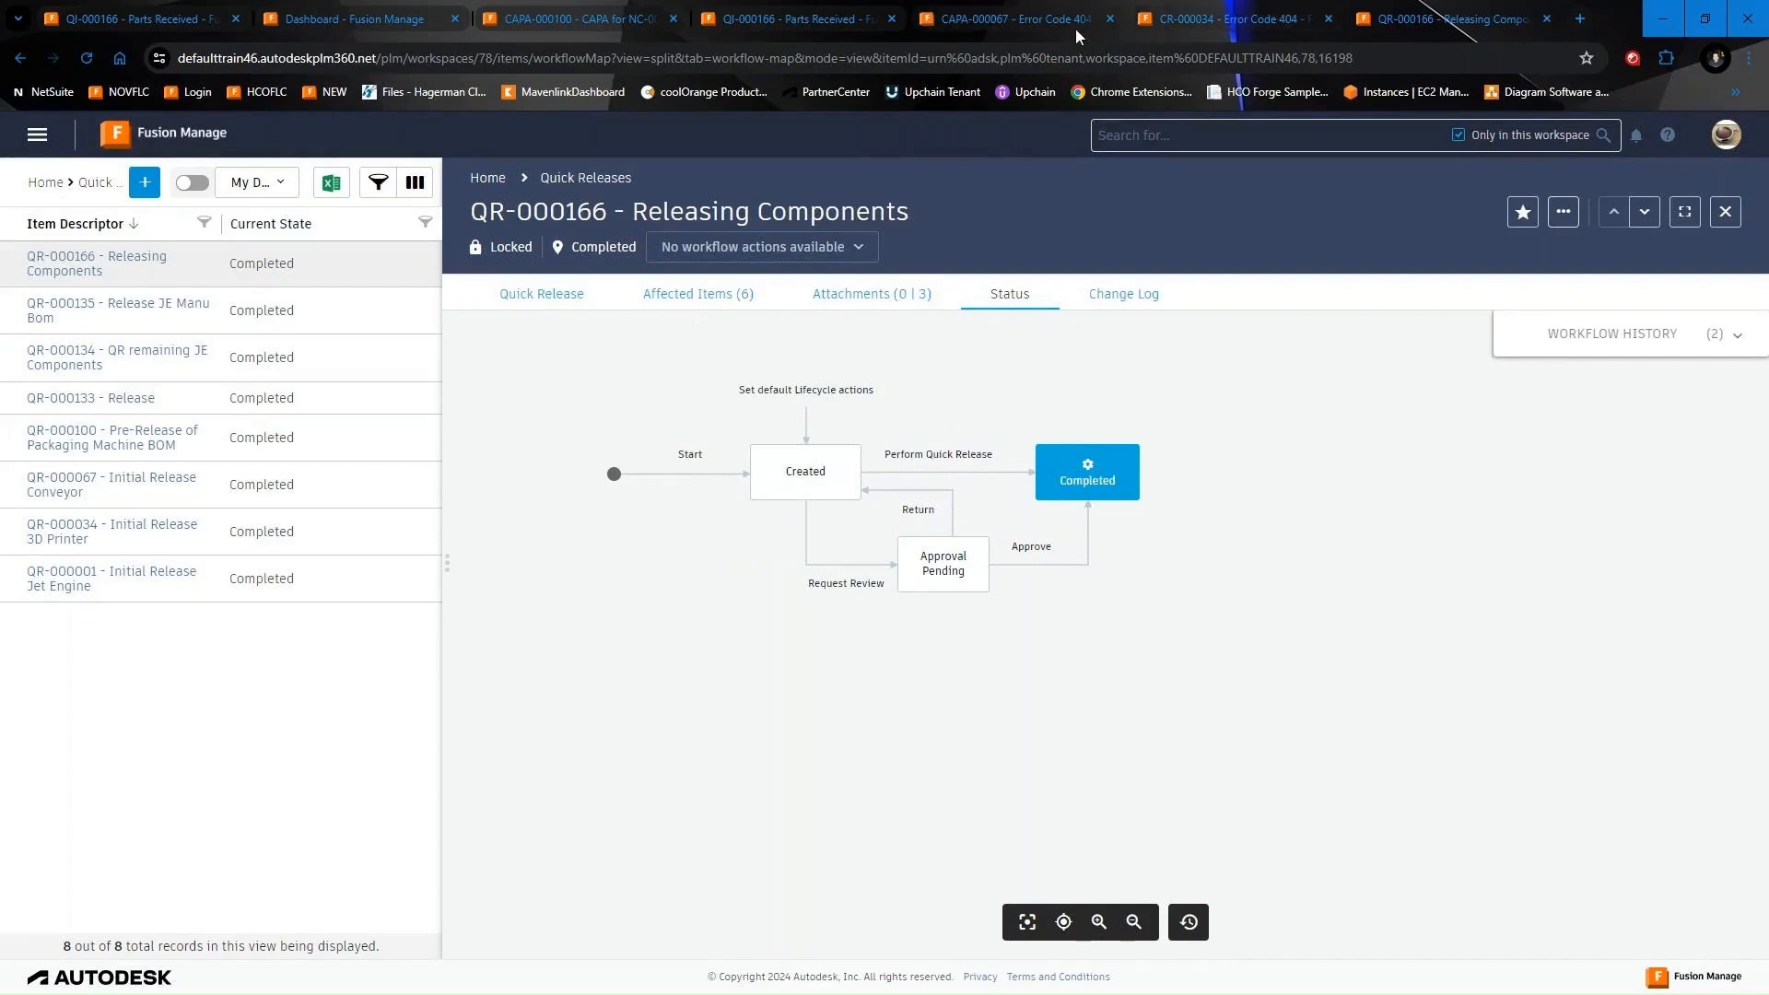
Go back to change request CR-000034, open its related change order CO-000136, and view the approval workflow
{"action": "left_click", "coordinate": [1226, 18]}
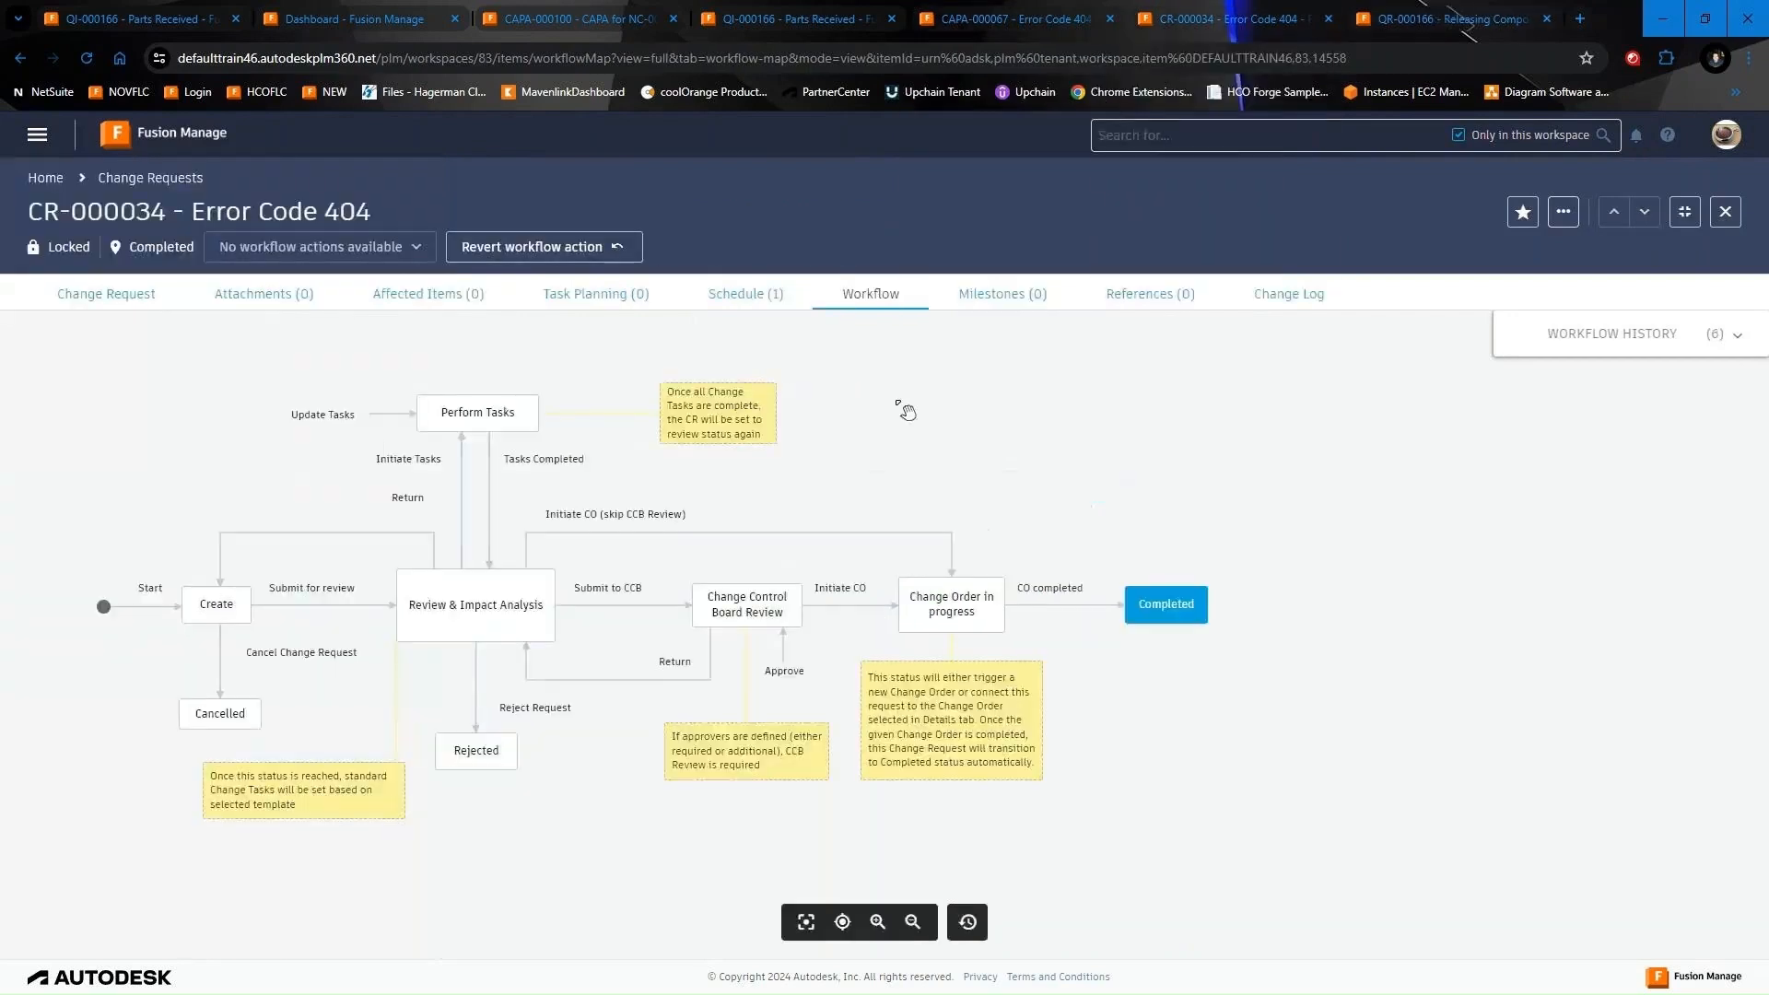
{"action": "left_click", "coordinate": [104, 293]}
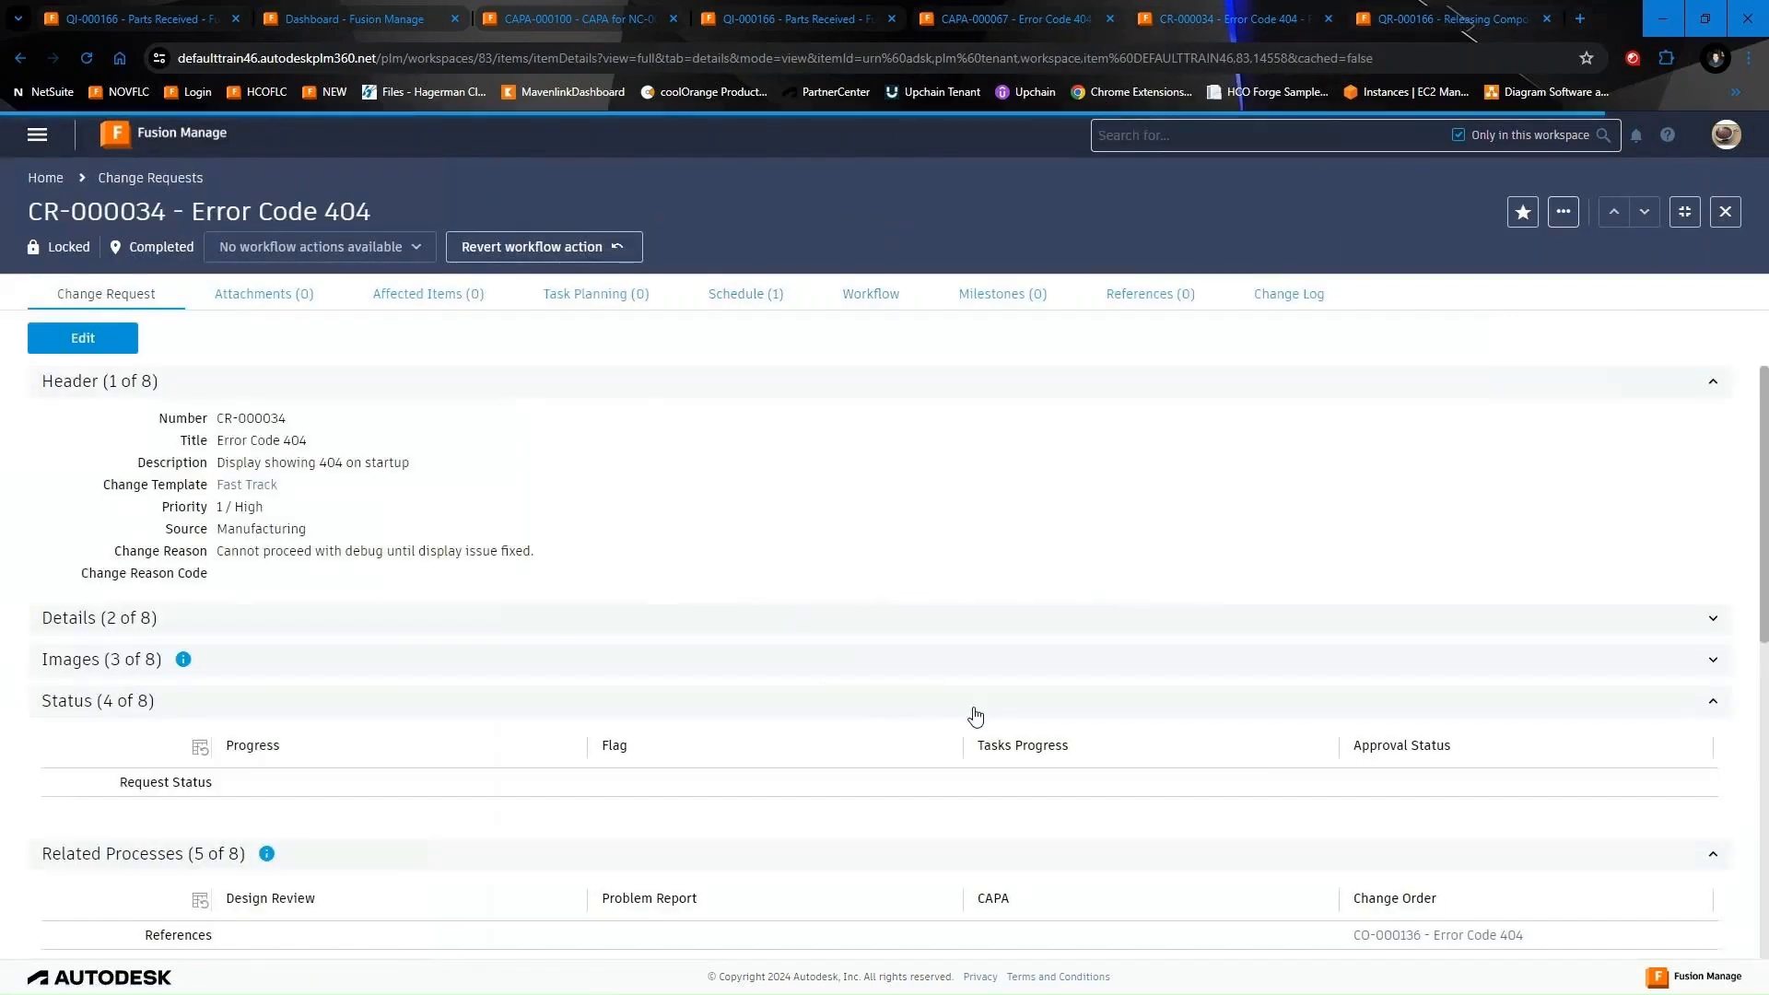
{"action": "left_click", "coordinate": [1382, 935]}
{"action": "left_click", "coordinate": [884, 293]}
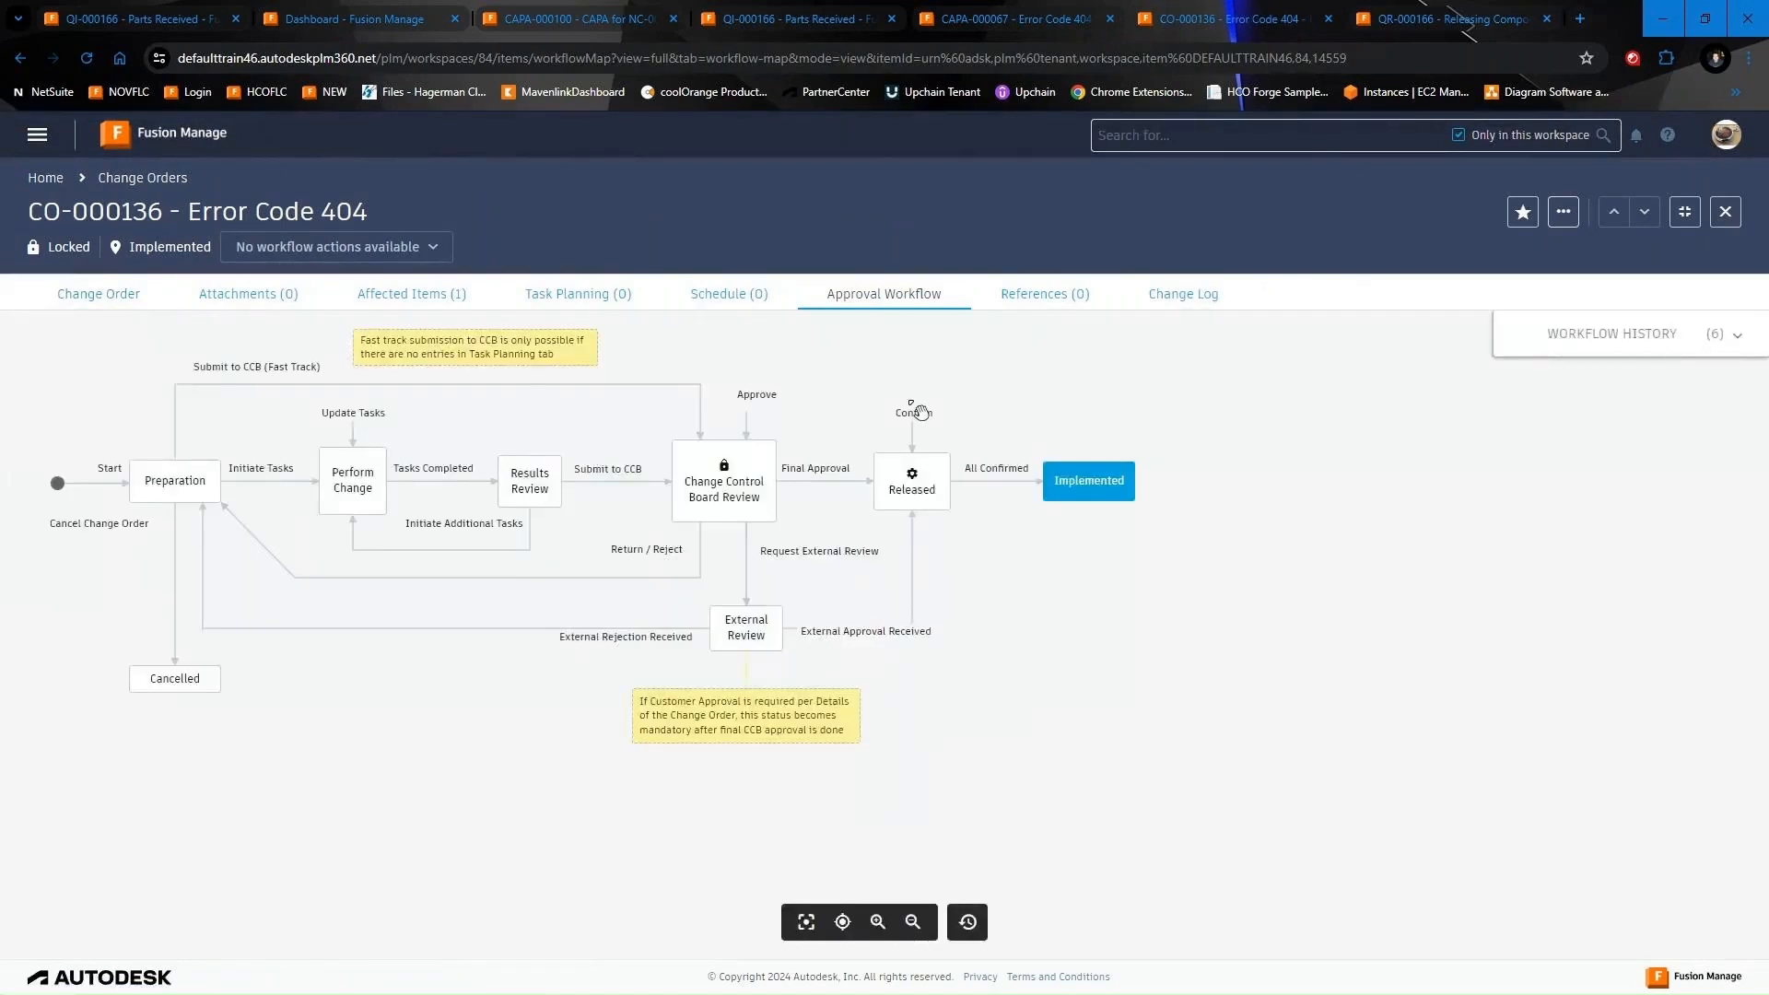